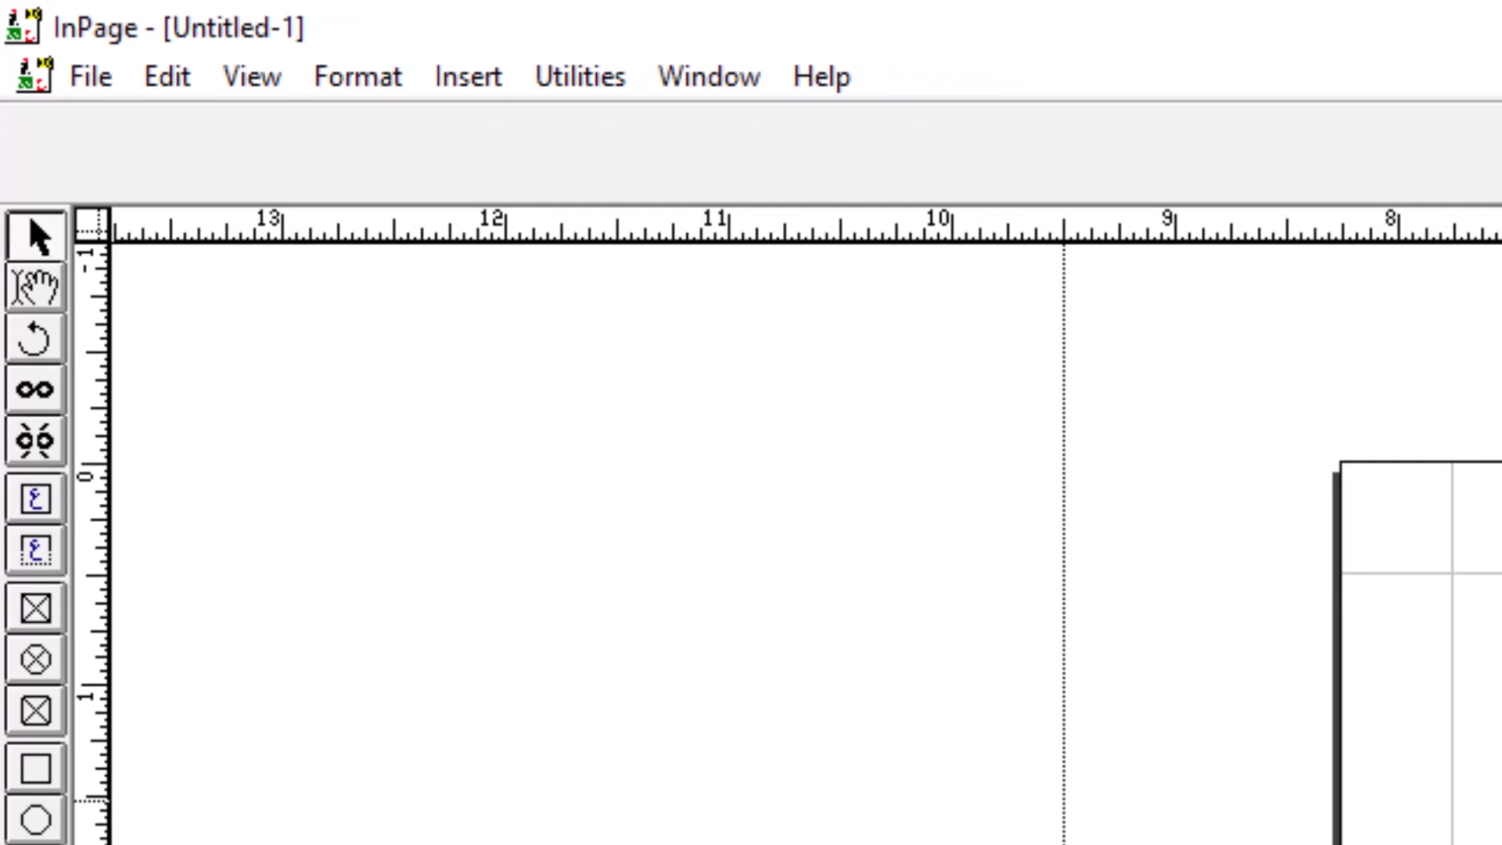
- Draw a rectangle about 1.92 by 1.21 inches in the page's left column and fill it with black
{"action": "left_click", "coordinate": [1283, 364]}
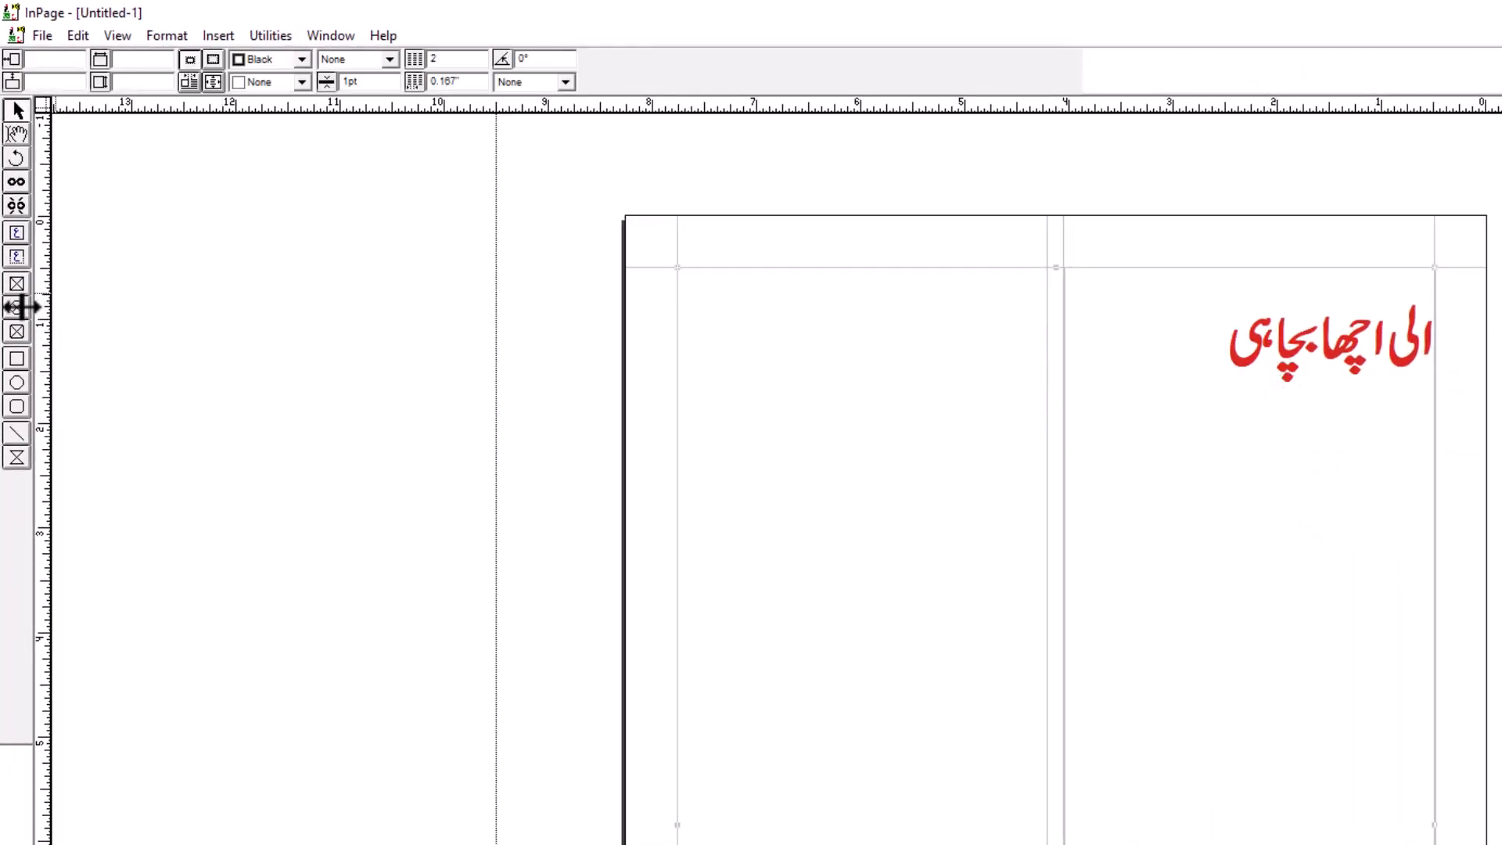
{"action": "left_click", "coordinate": [17, 359]}
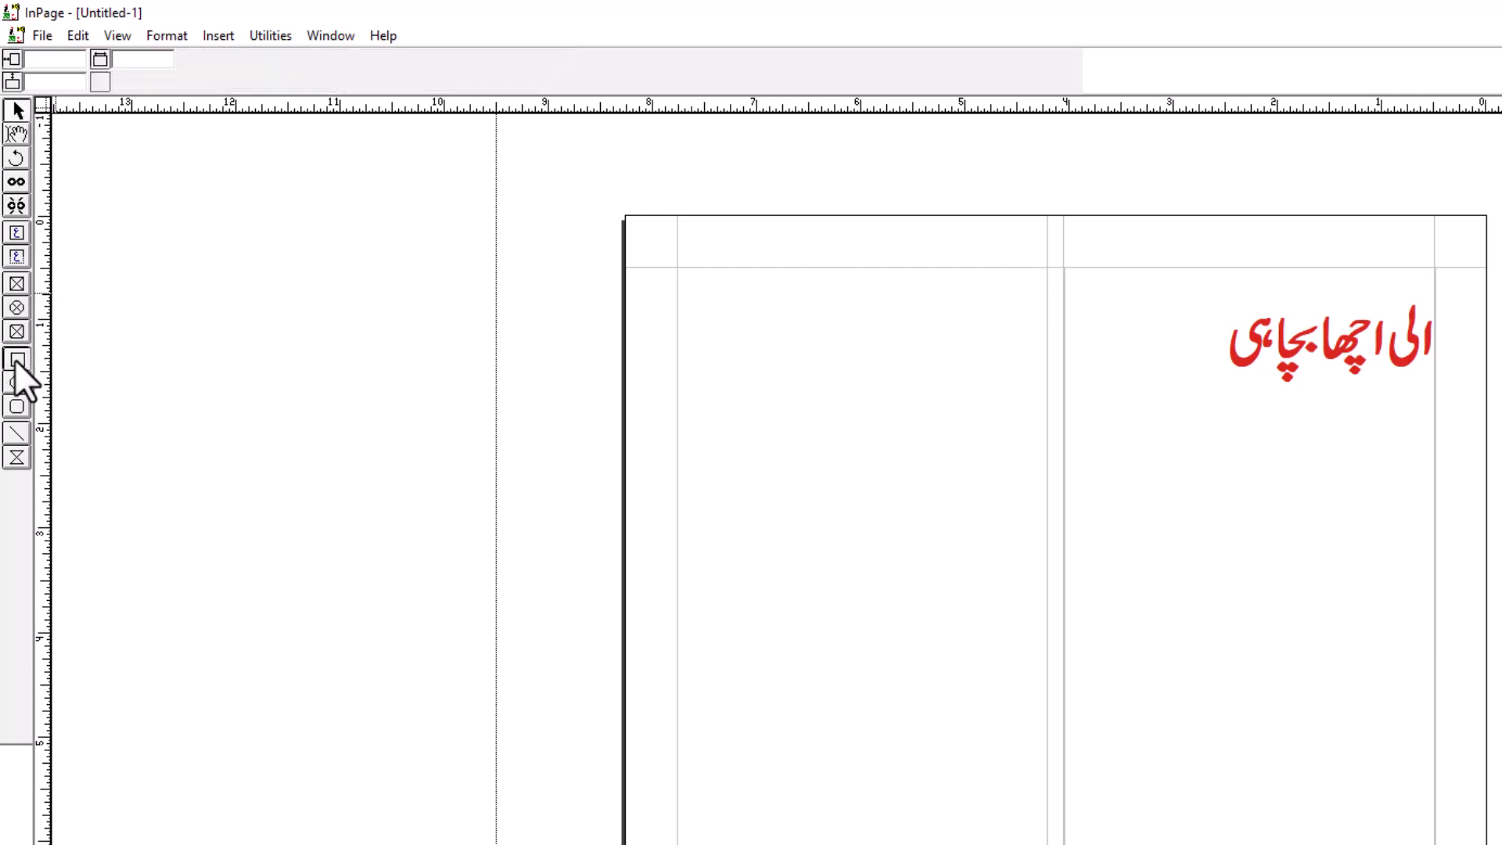
{"action": "left_click_drag", "start_coordinate": [833, 579], "coordinate": [961, 641]}
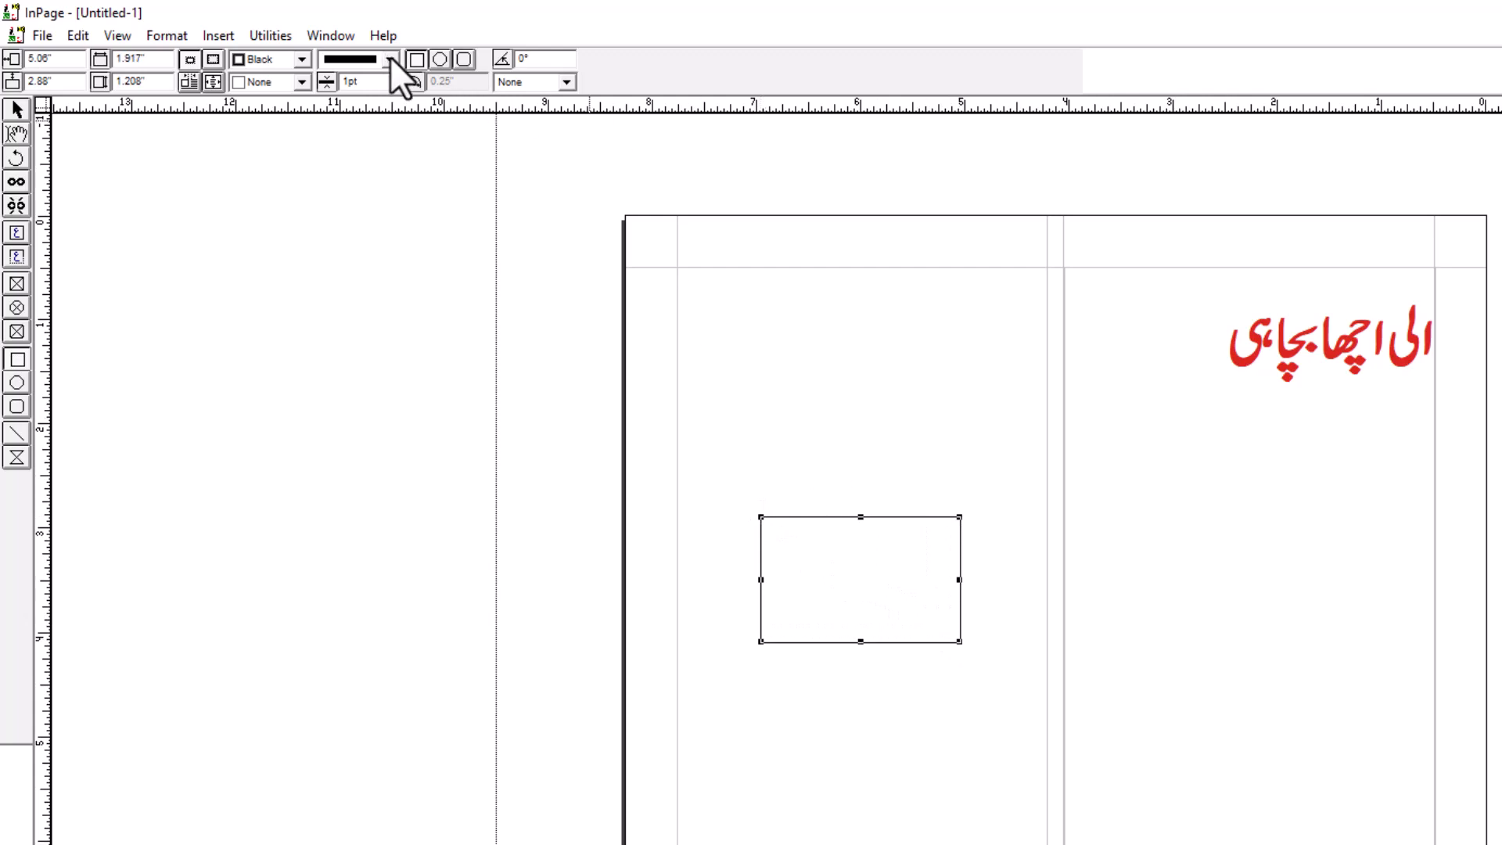
{"action": "left_click", "coordinate": [304, 81]}
{"action": "left_click", "coordinate": [279, 142]}
- Move the black rectangle around the page and place it near the top of the left column, at about 5.48", 0.65"
{"action": "left_click", "coordinate": [17, 111]}
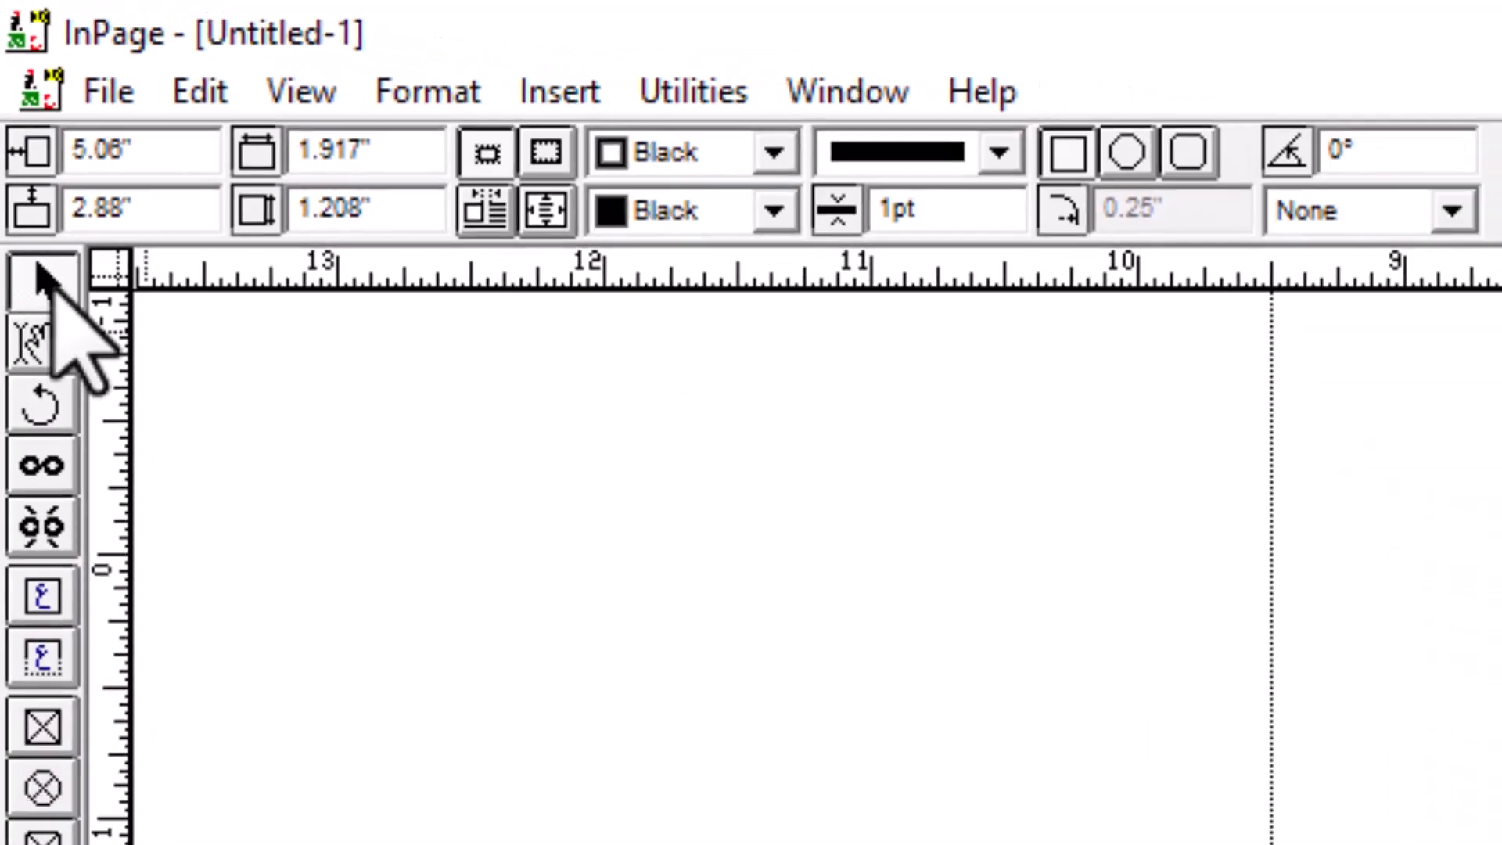
{"action": "left_click_drag", "start_coordinate": [813, 571], "coordinate": [1168, 575]}
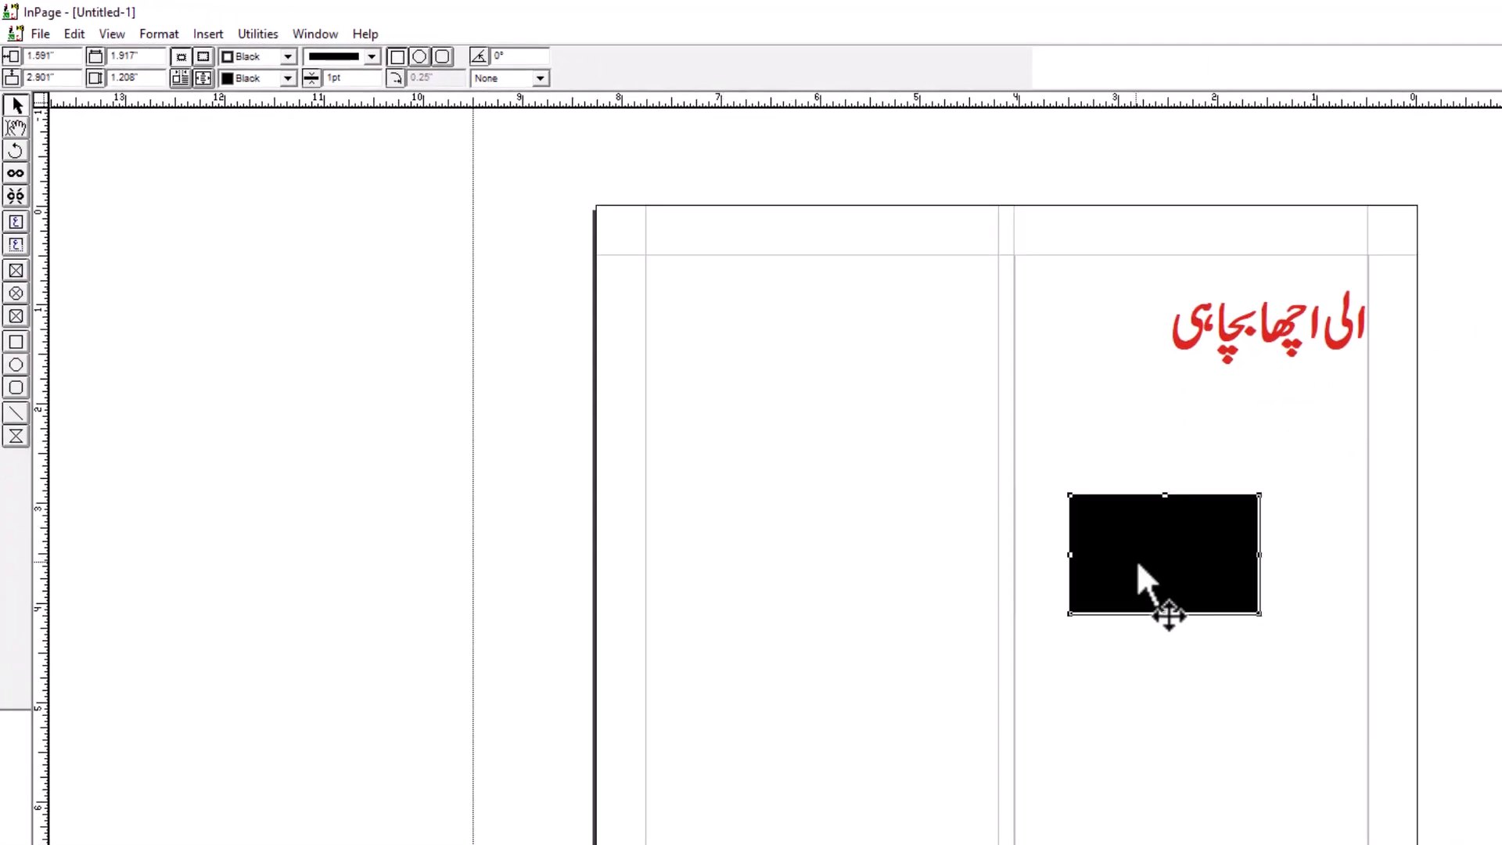
{"action": "left_click_drag", "start_coordinate": [819, 742], "coordinate": [751, 313]}
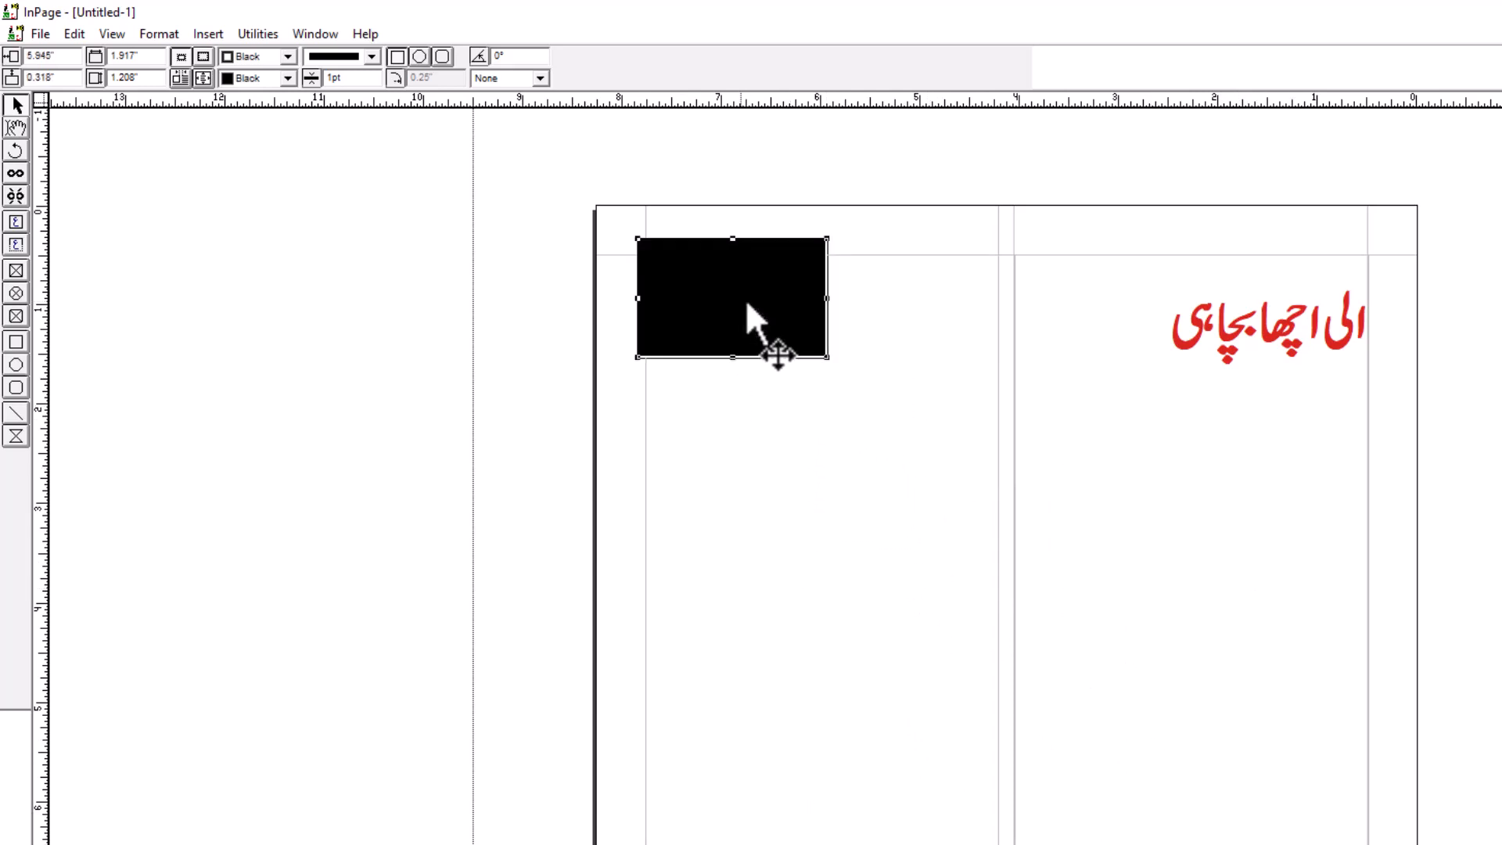
{"action": "left_click_drag", "start_coordinate": [1233, 485], "coordinate": [808, 325]}
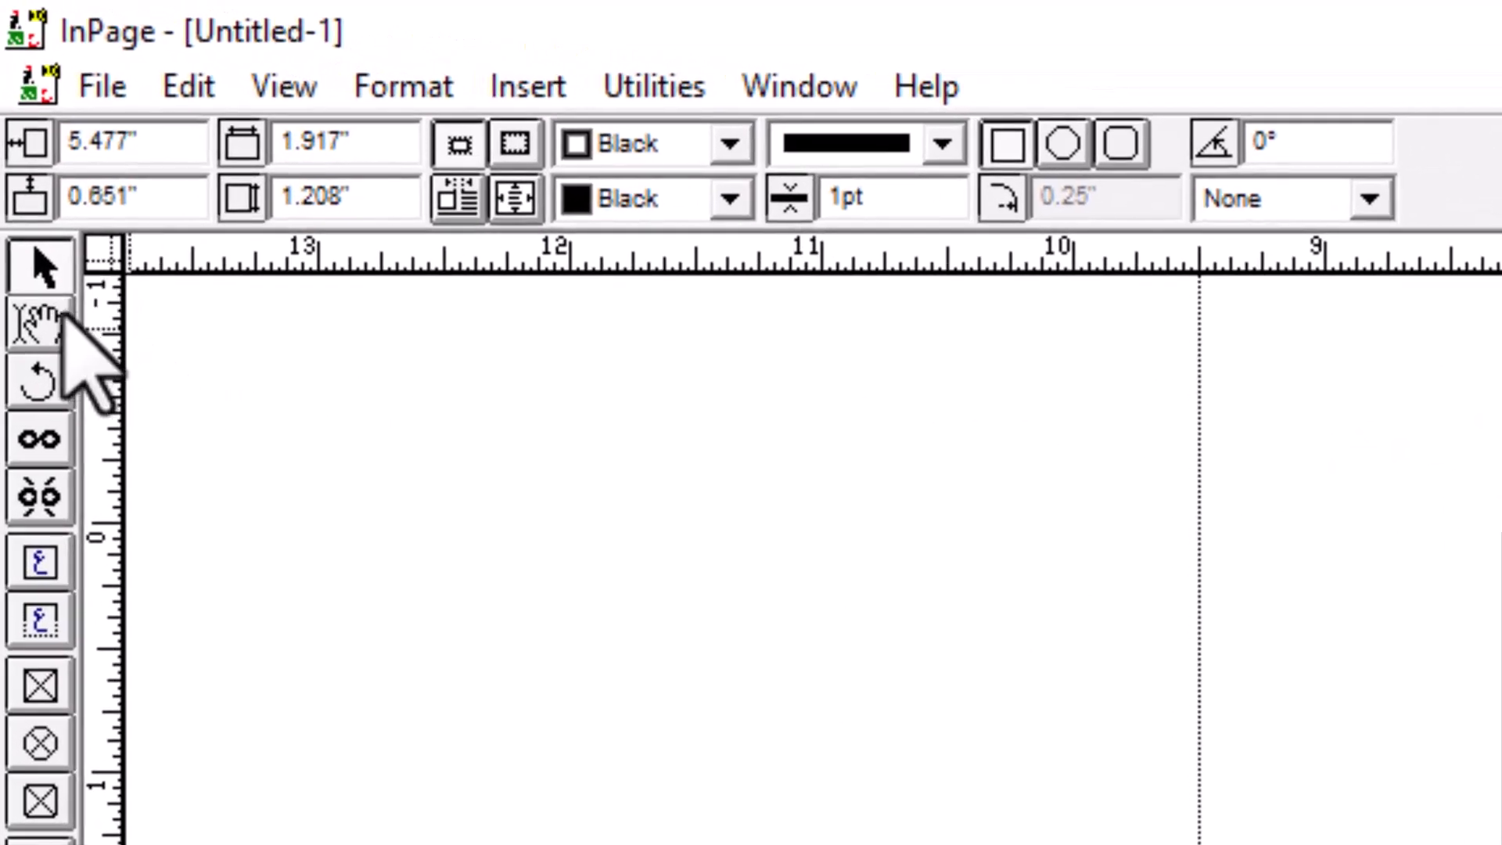
- Add the Urdu letters ابک on a new line below the red sentence in the right column
{"action": "left_click", "coordinate": [56, 331]}
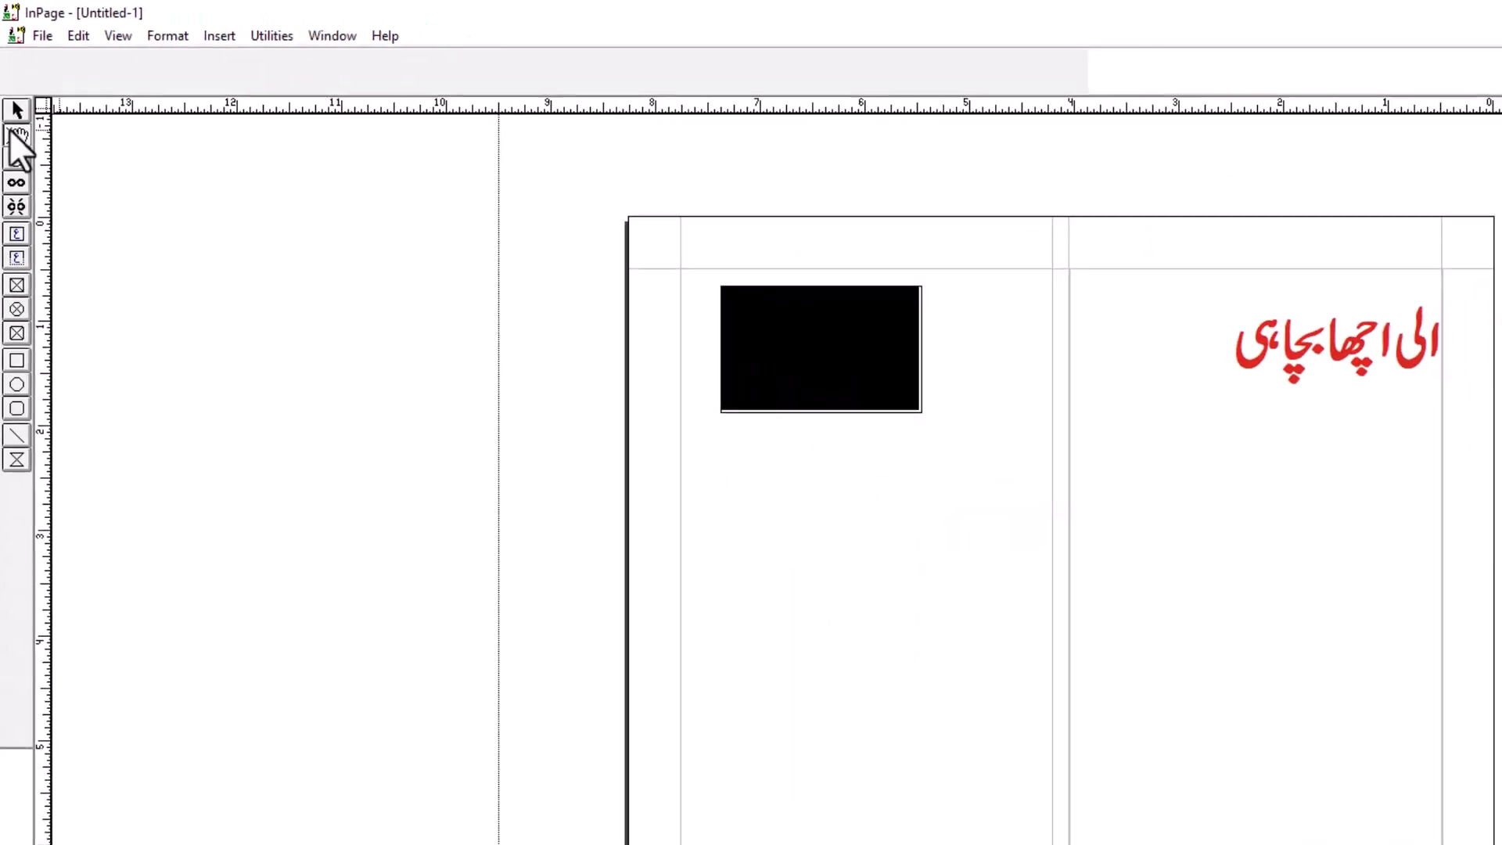
{"action": "left_click", "coordinate": [16, 133]}
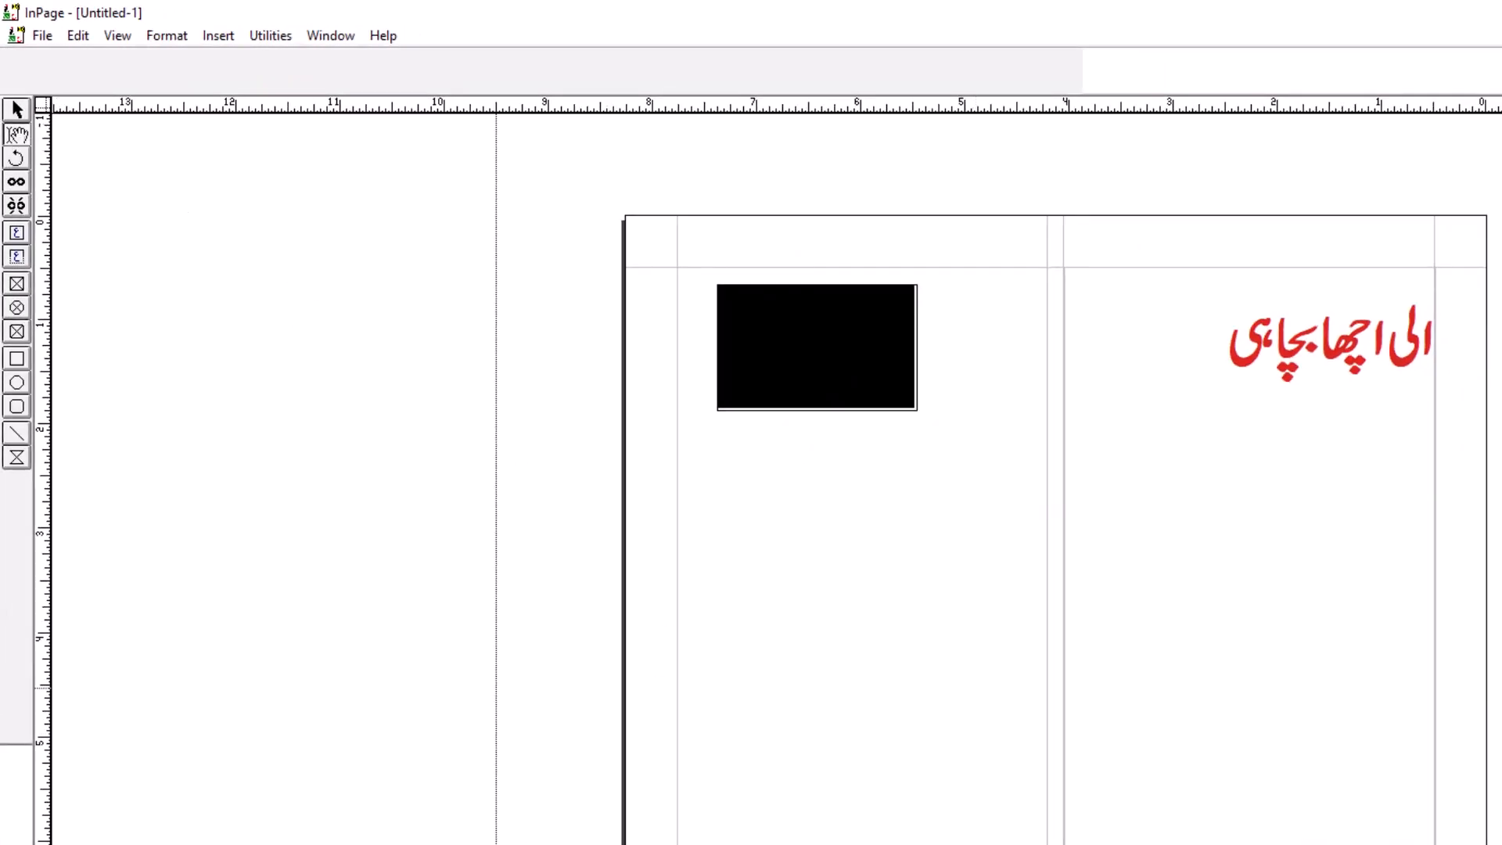
{"action": "left_click", "coordinate": [942, 642]}
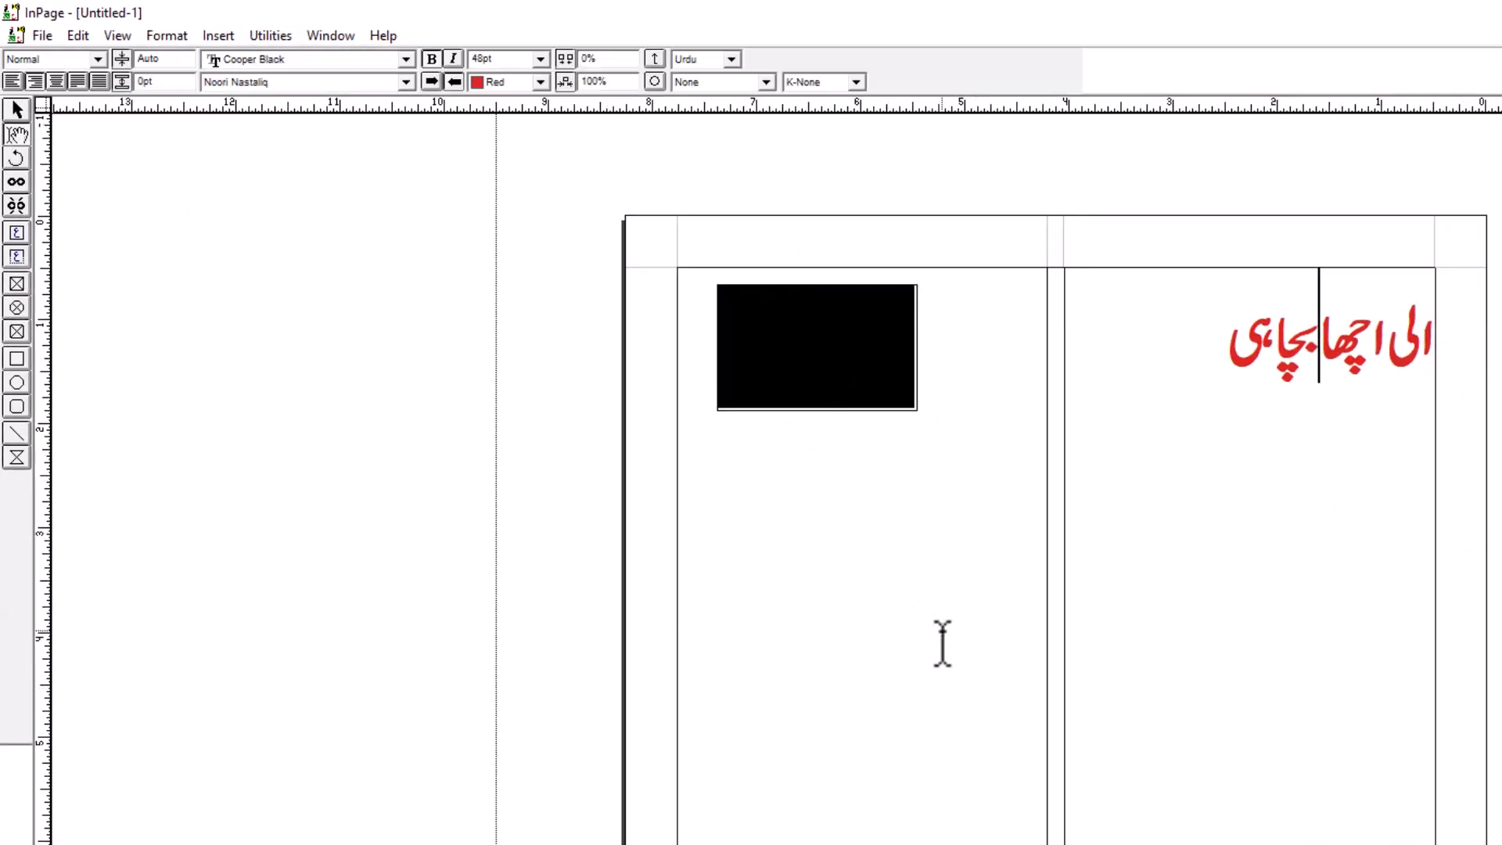
{"action": "left_click", "coordinate": [1220, 383]}
{"action": "left_click", "coordinate": [1420, 515]}
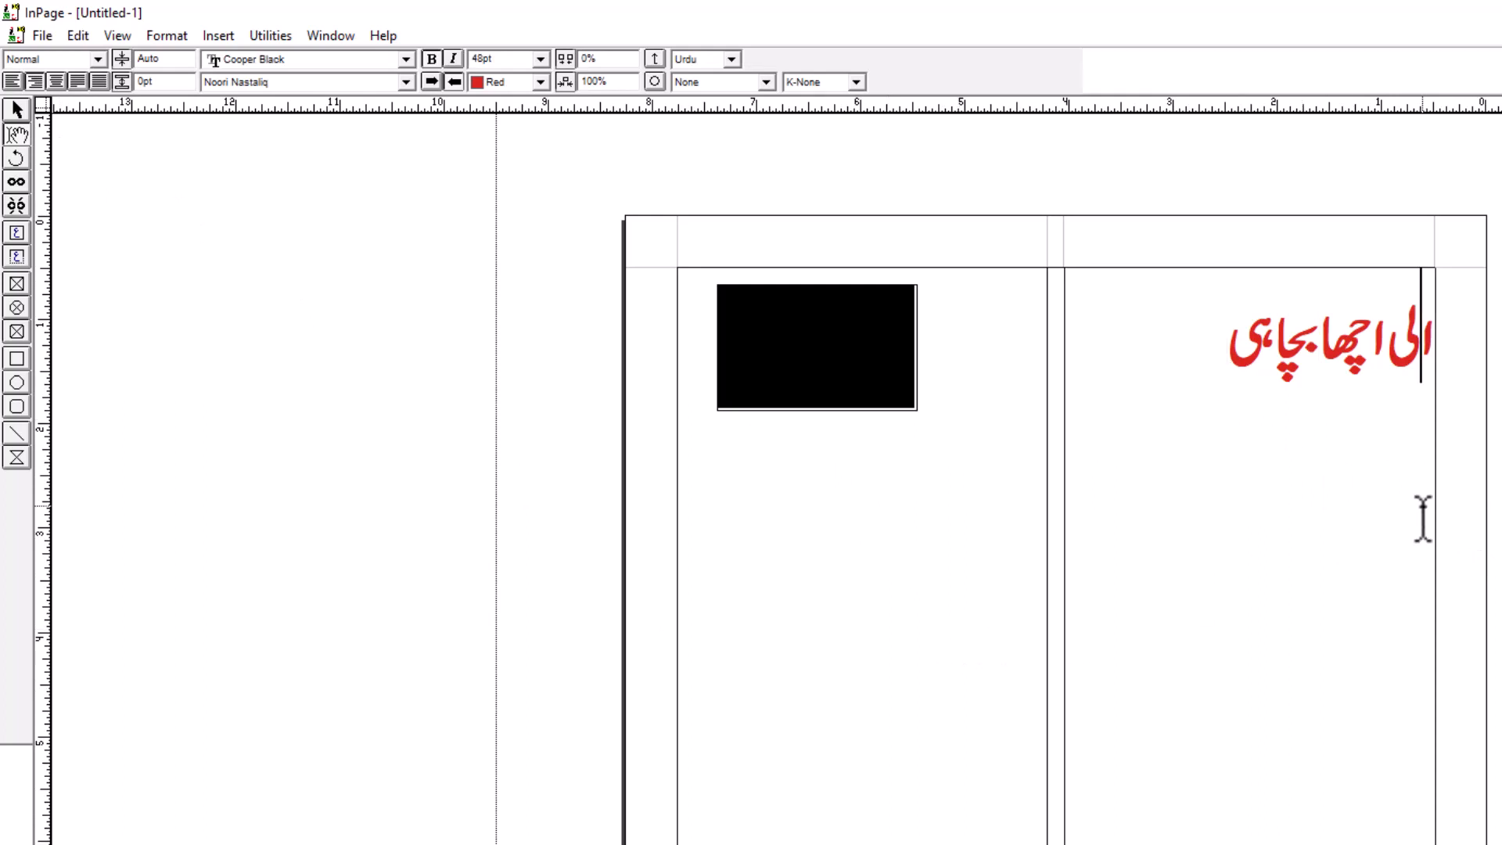
{"action": "left_click", "coordinate": [1210, 359]}
{"action": "type", "text": "abc"}
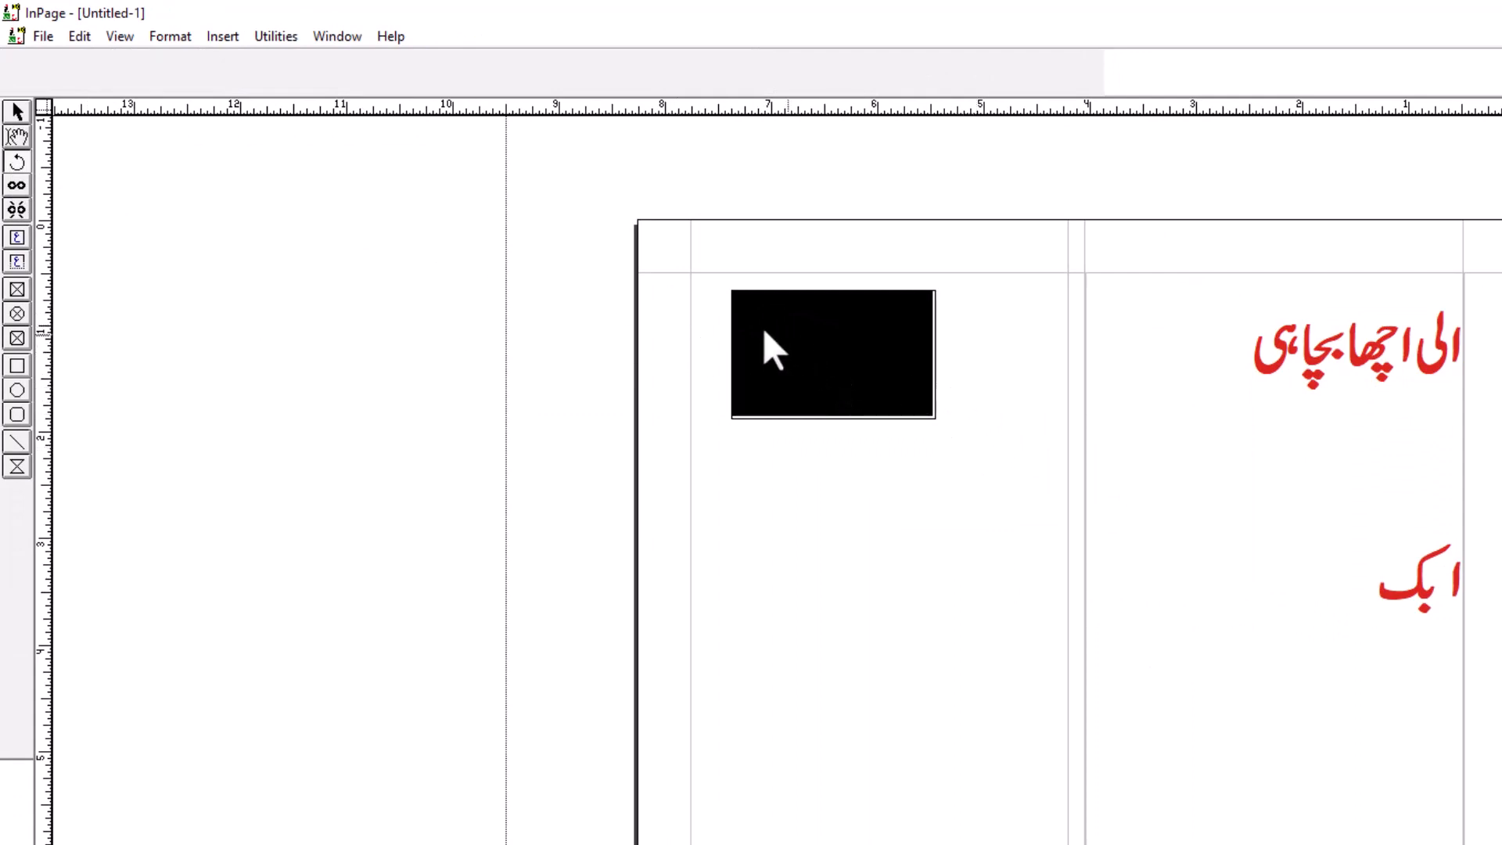
- Select the black rectangle and fill it with Red
{"action": "left_click", "coordinate": [24, 158]}
{"action": "left_click", "coordinate": [19, 111]}
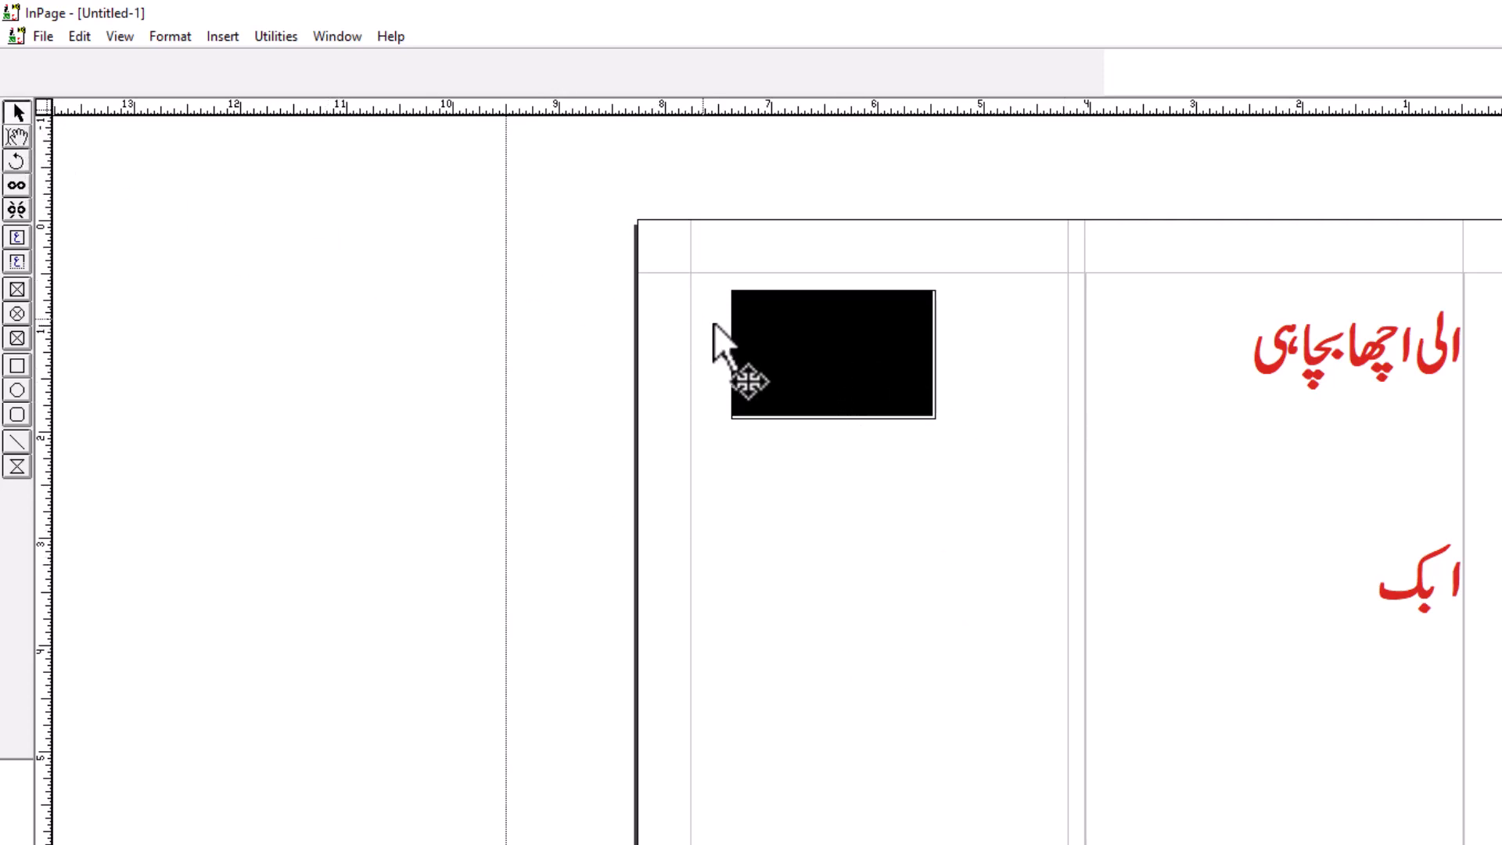
{"action": "left_click", "coordinate": [833, 356]}
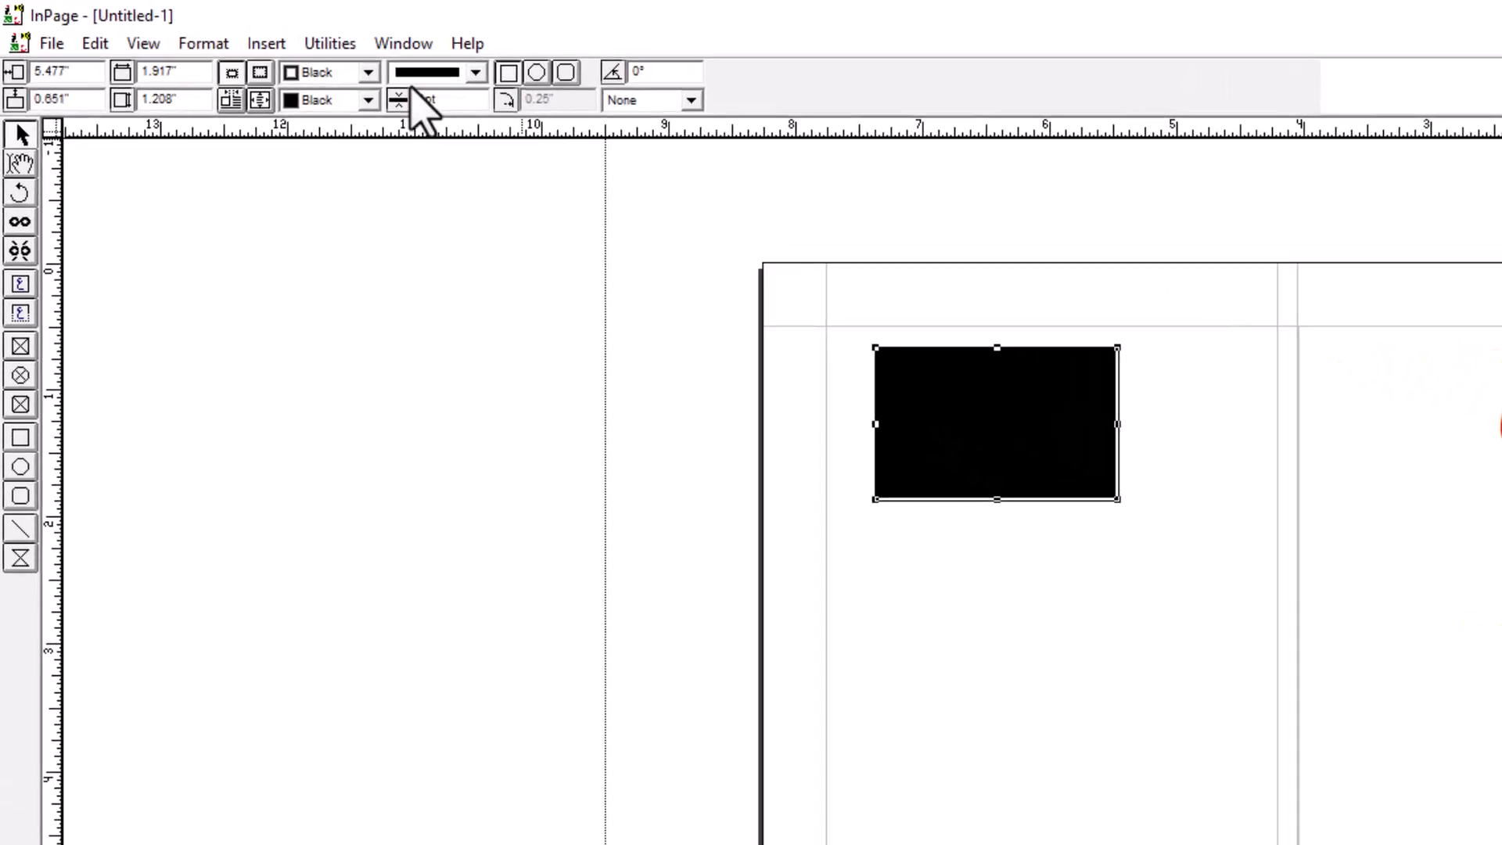
{"action": "left_click", "coordinate": [415, 113]}
{"action": "left_click", "coordinate": [370, 188]}
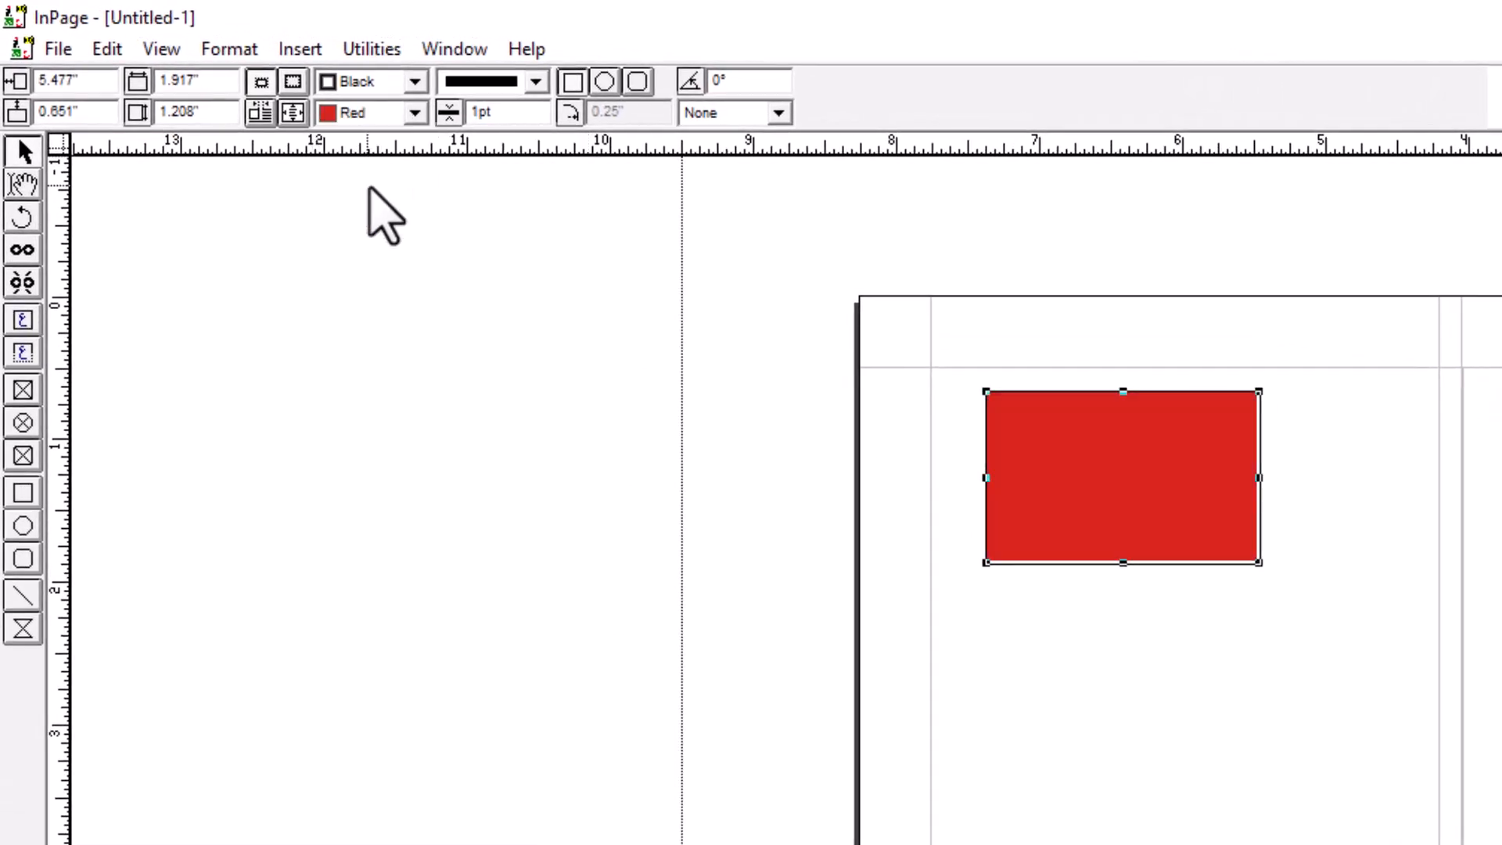
- Change the rectangle's fill colour to Yellow
{"action": "left_click", "coordinate": [414, 113]}
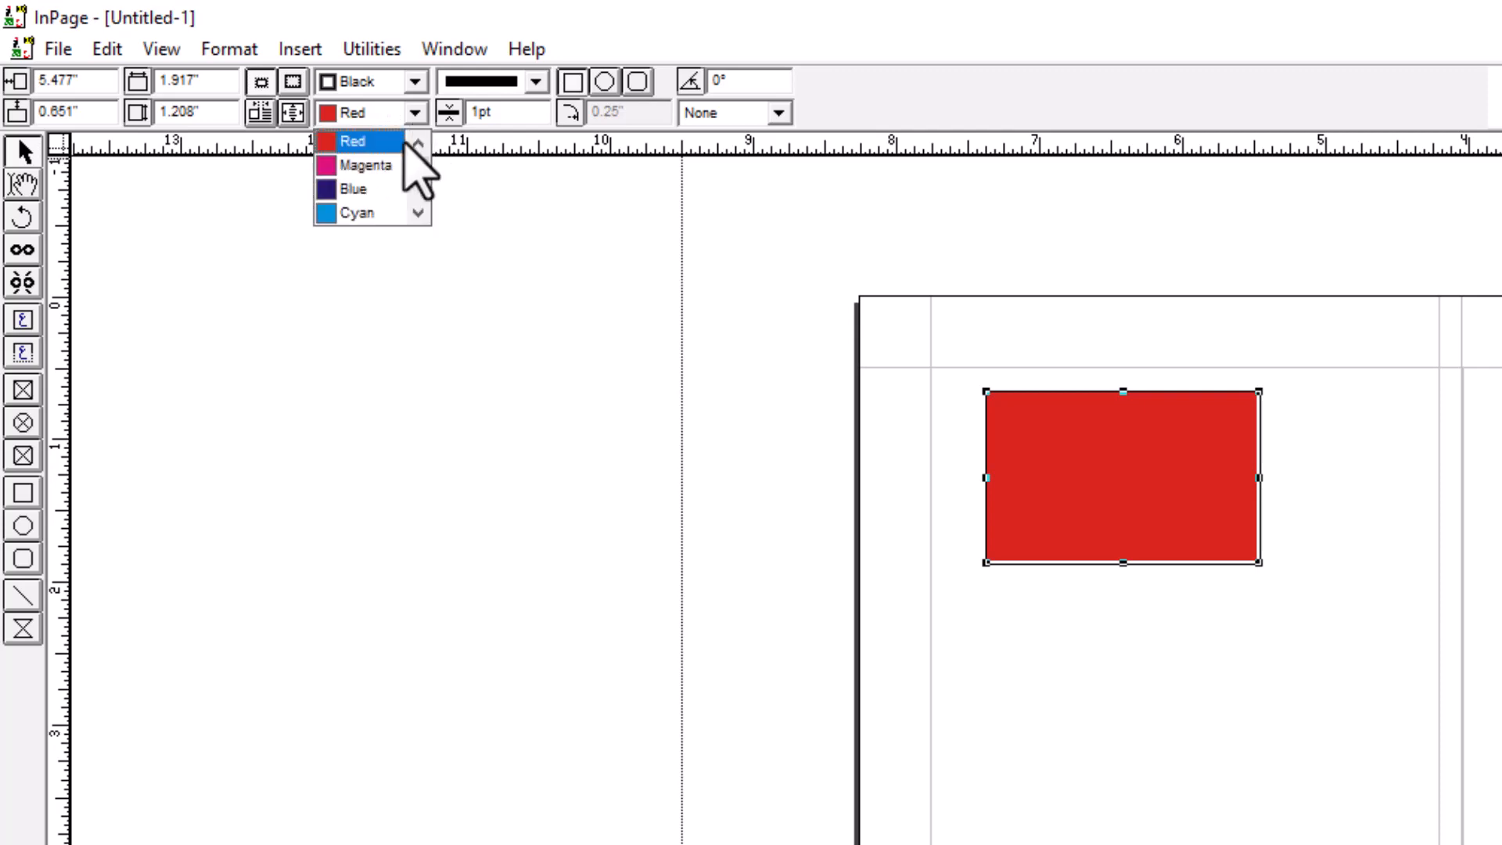
{"action": "scroll", "coordinate": [392, 180], "scroll_direction": "down", "scroll_amount": 1}
{"action": "scroll", "coordinate": [369, 205], "scroll_direction": "down", "scroll_amount": 1}
{"action": "scroll", "coordinate": [374, 195], "scroll_direction": "up", "scroll_amount": 2}
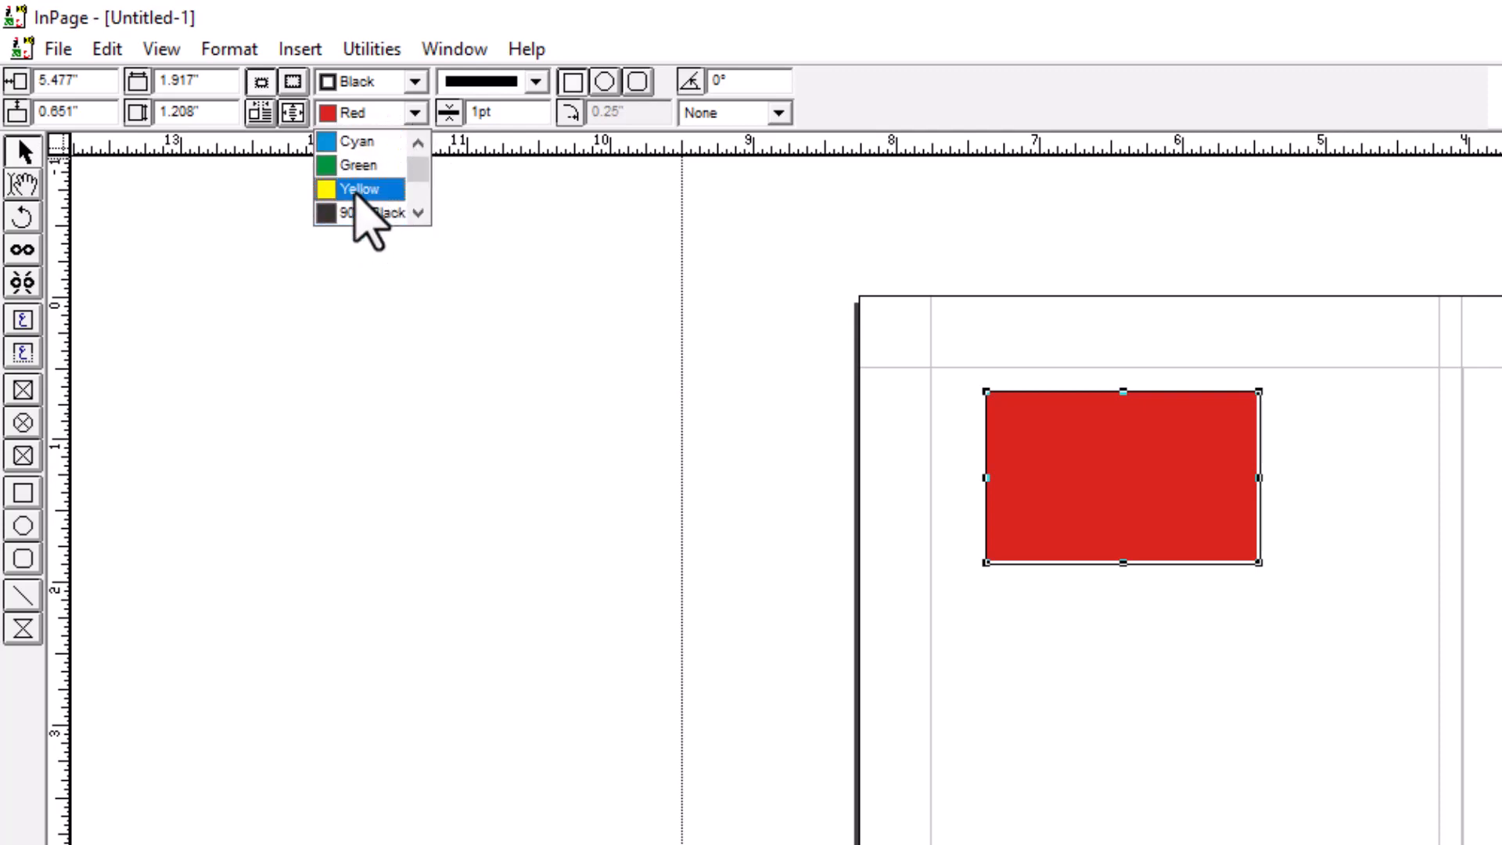
{"action": "left_click", "coordinate": [366, 187]}
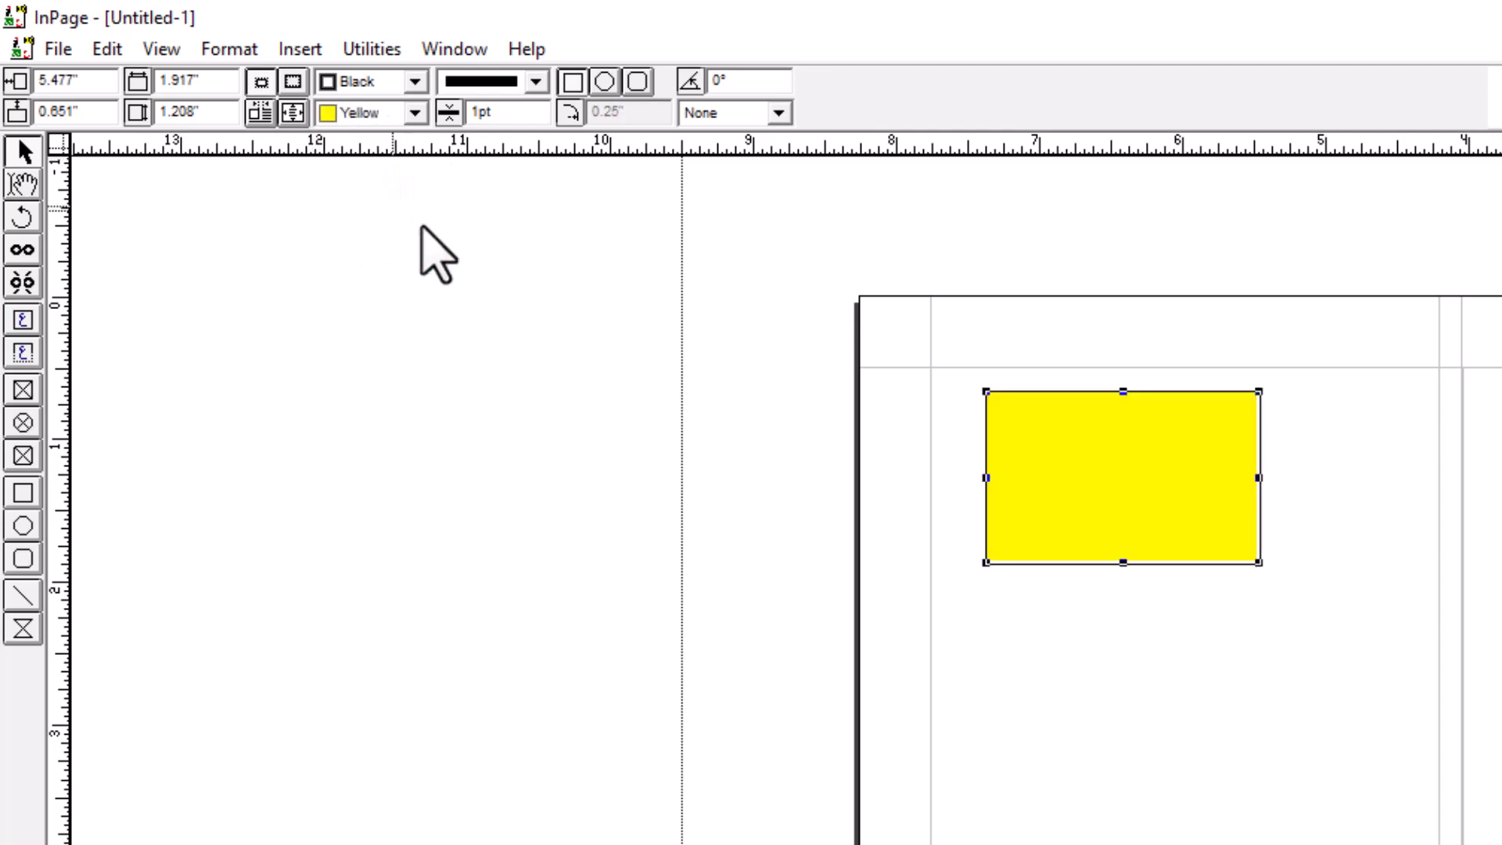
- Rotate the yellow rectangle freehand around several pivot points, leaving it upright in the left column at about 271°
{"action": "left_click", "coordinate": [26, 218]}
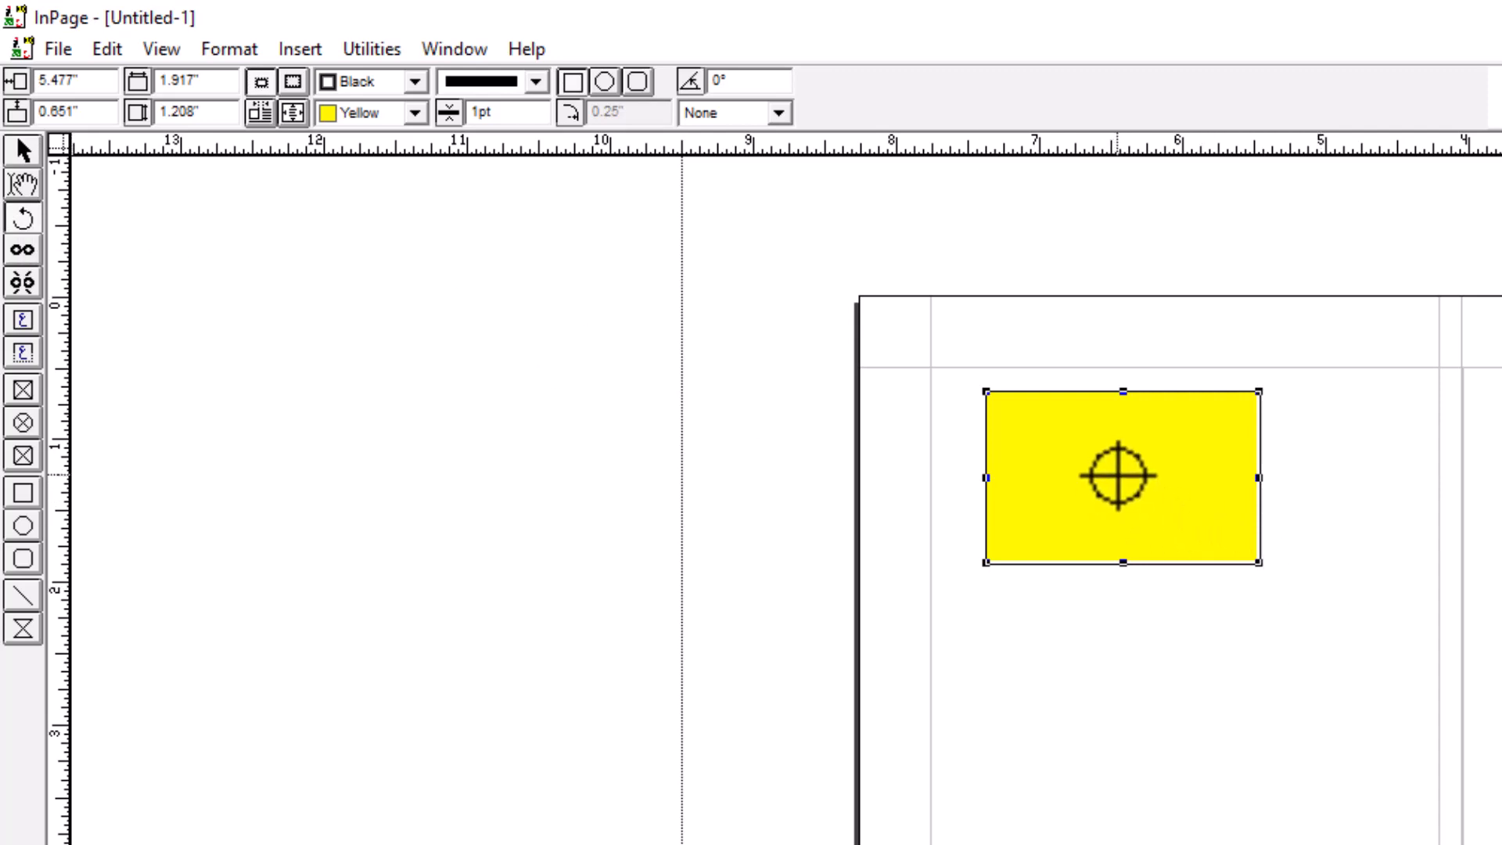
{"action": "left_click", "coordinate": [1118, 476]}
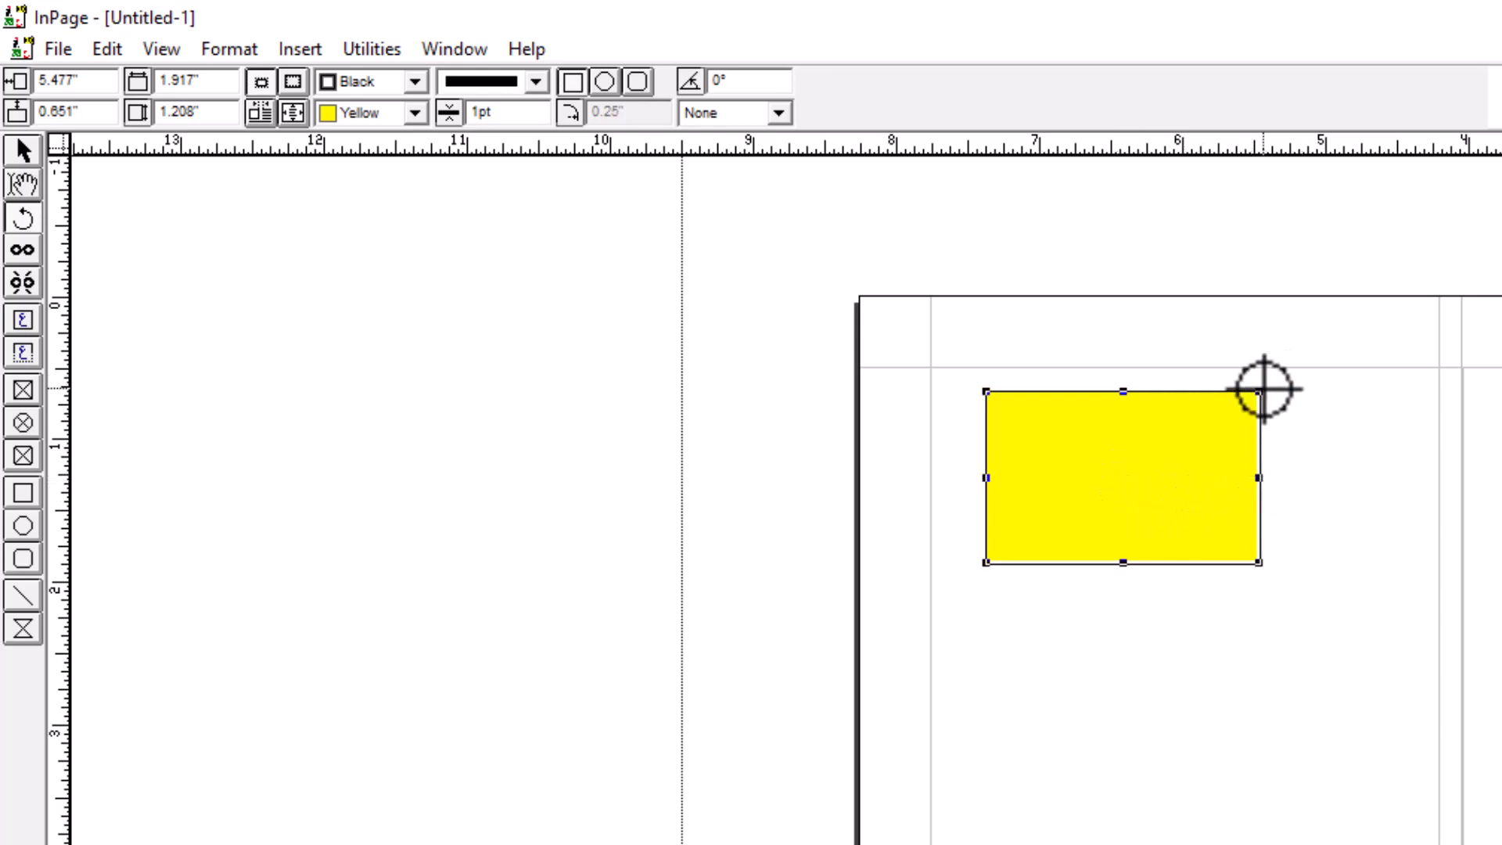
{"action": "left_click_drag", "start_coordinate": [1317, 580], "coordinate": [1114, 646]}
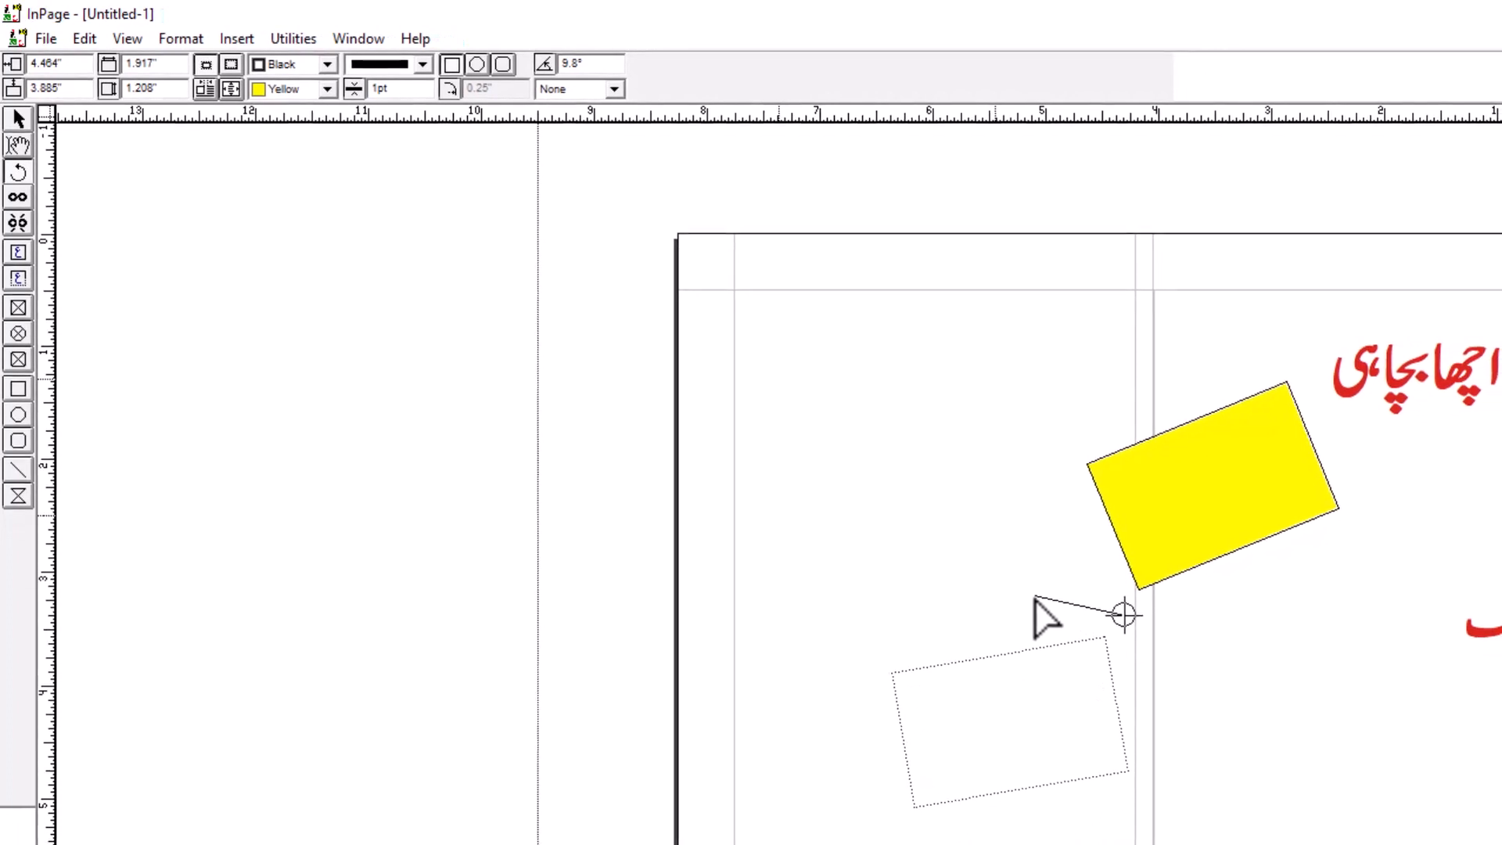
{"action": "mouse_move", "coordinate": [1035, 598]}
{"action": "left_mouse_down"}
{"action": "mouse_move", "coordinate": [1044, 611]}
{"action": "mouse_move", "coordinate": [1049, 580]}
{"action": "mouse_move", "coordinate": [1045, 593]}
{"action": "left_mouse_up"}
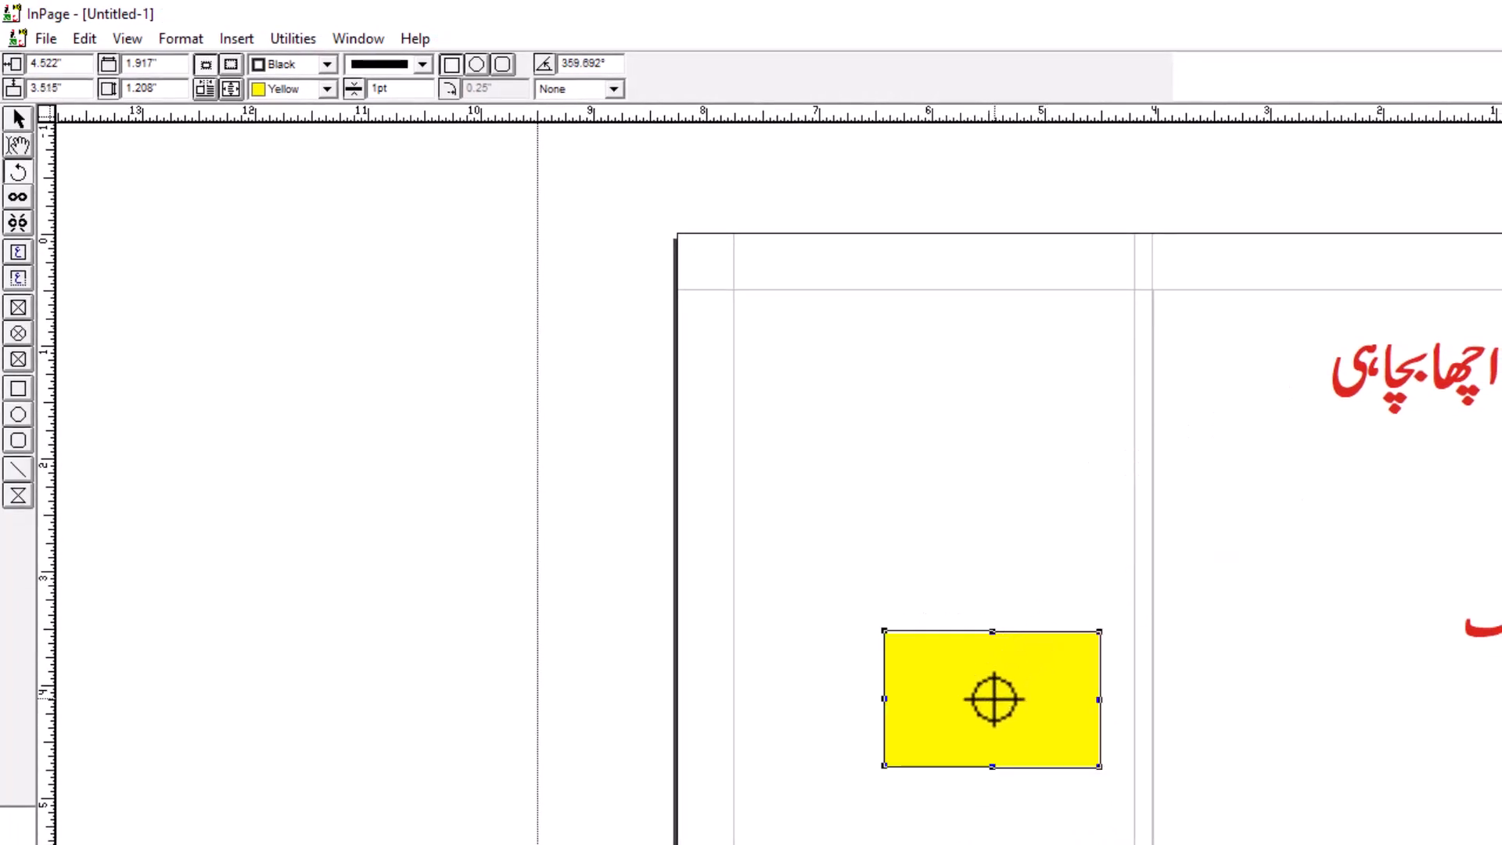
{"action": "left_click_drag", "start_coordinate": [990, 698], "coordinate": [987, 602]}
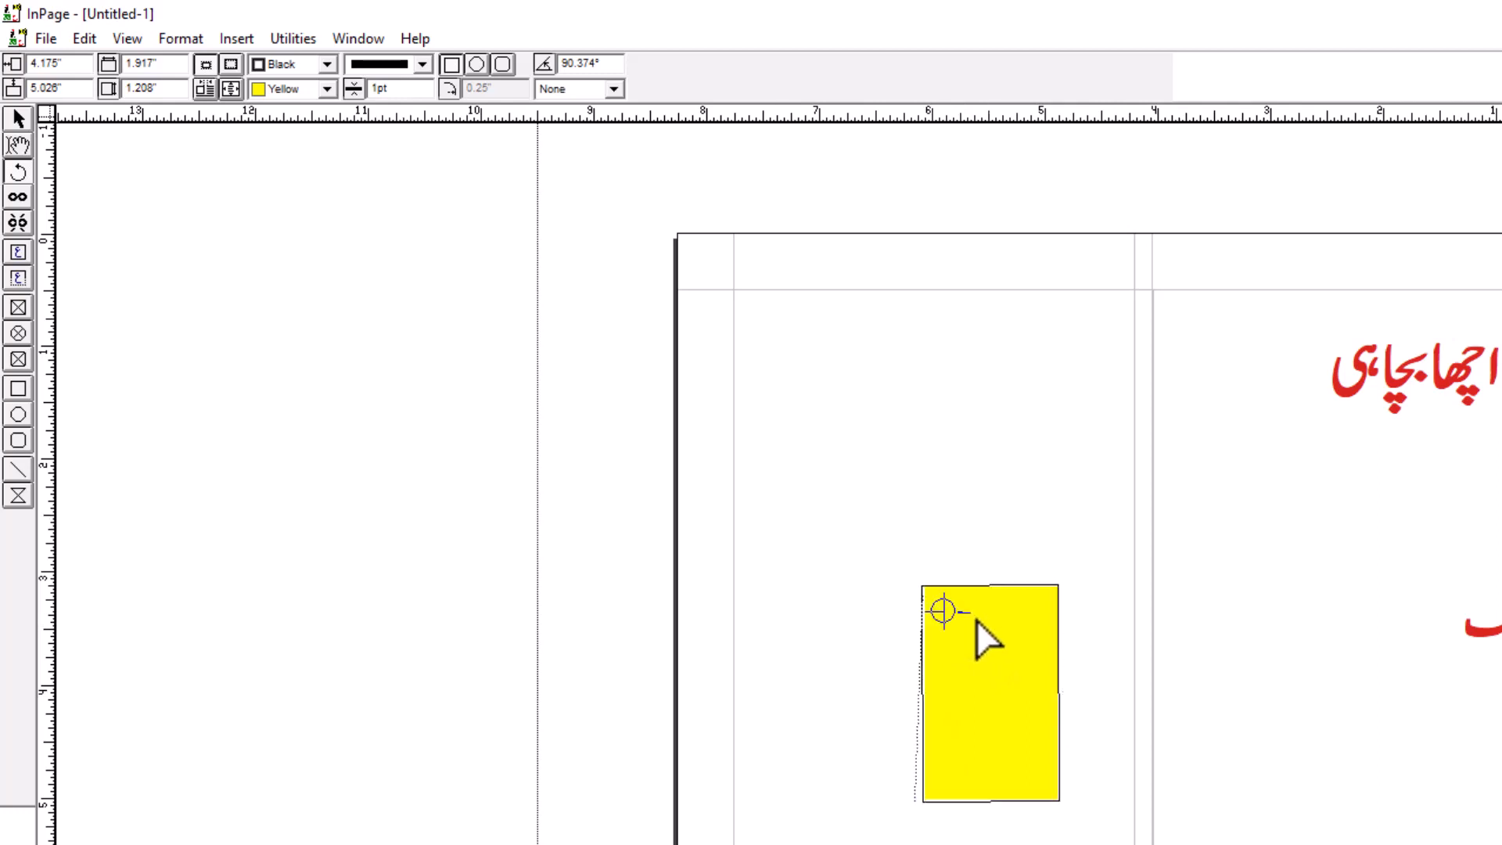
{"action": "left_click_drag", "start_coordinate": [944, 610], "coordinate": [845, 631]}
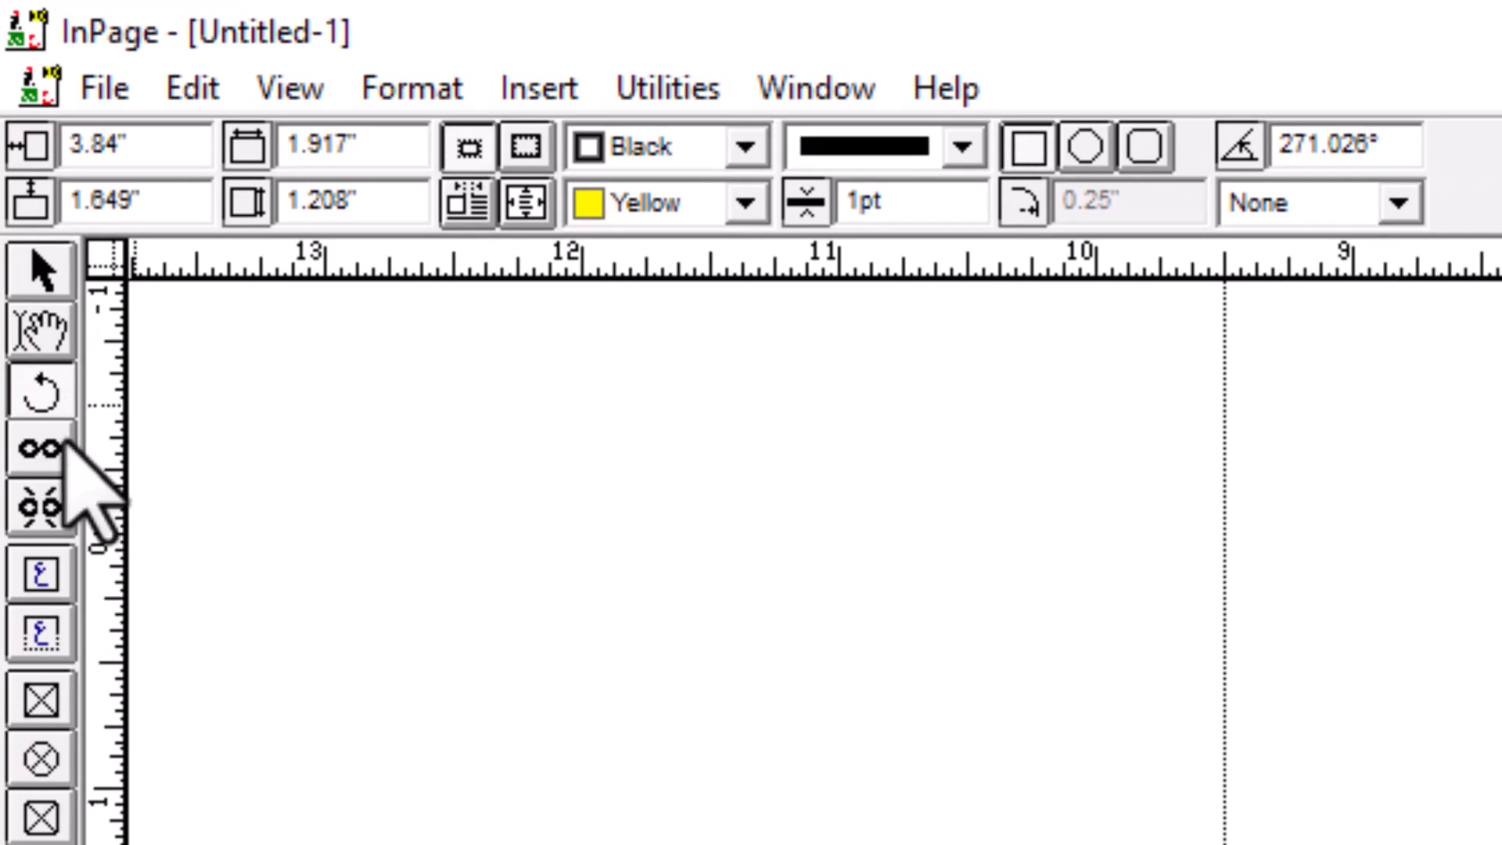
{"action": "left_click", "coordinate": [43, 446]}
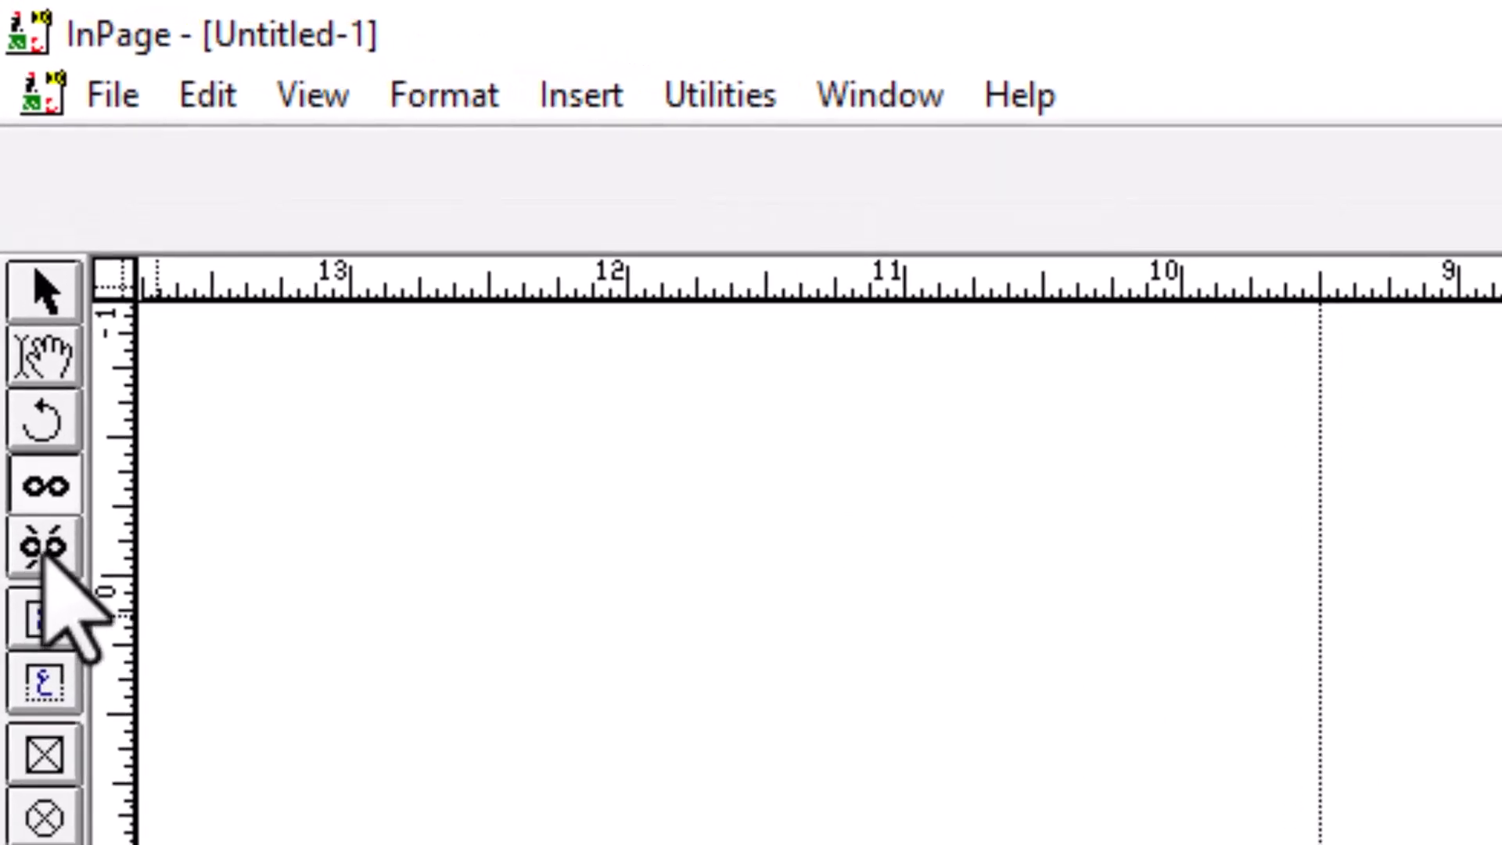
{"action": "left_click", "coordinate": [45, 548]}
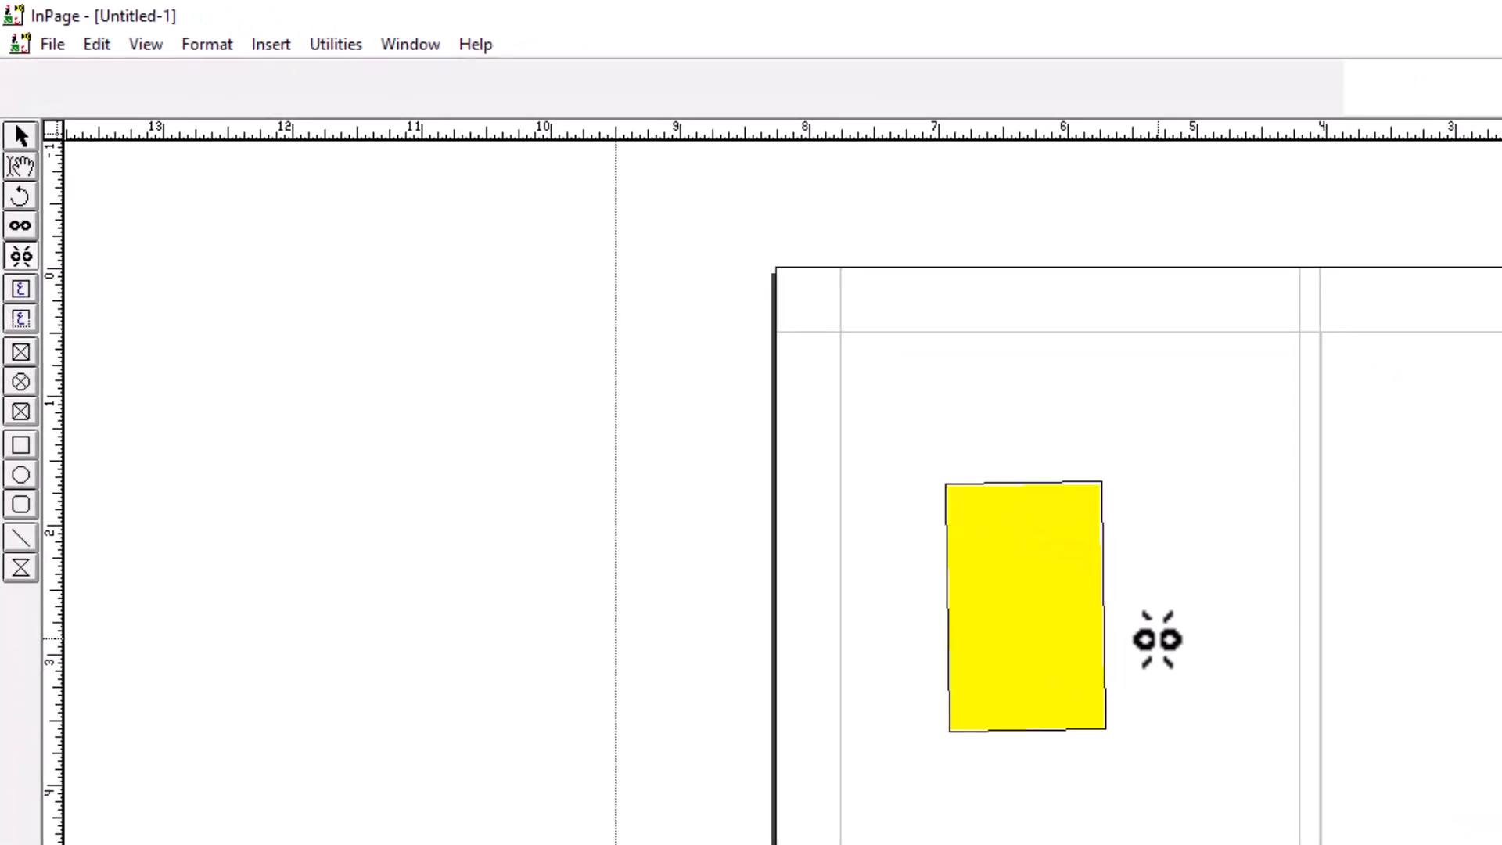
{"action": "left_click", "coordinate": [19, 229]}
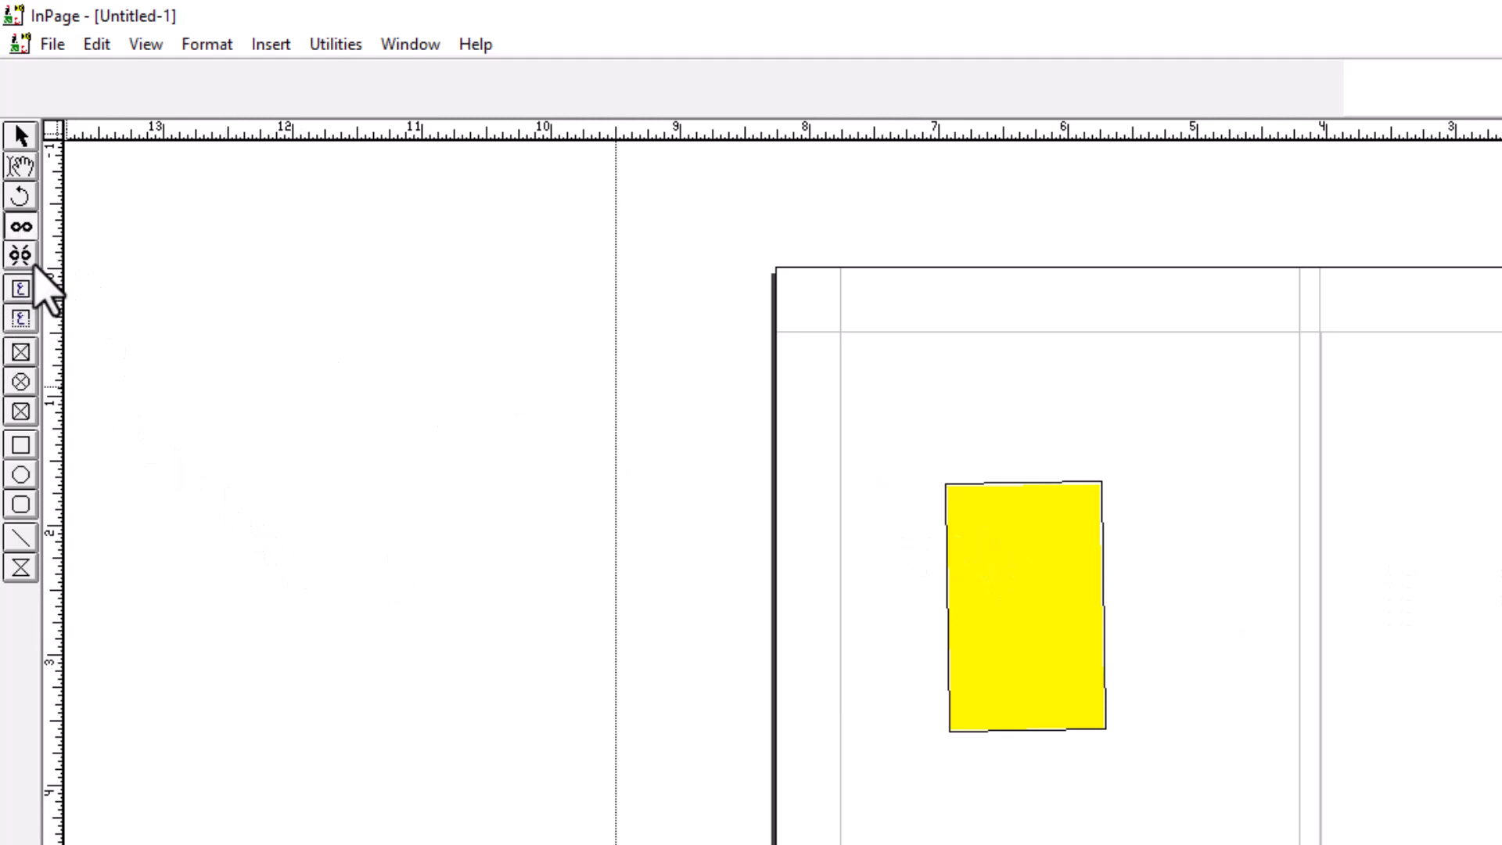
- Draw a text box about 2.94 by 1.37 inches below the yellow rectangle and enter some sample Urdu text in it
{"action": "left_click", "coordinate": [20, 291]}
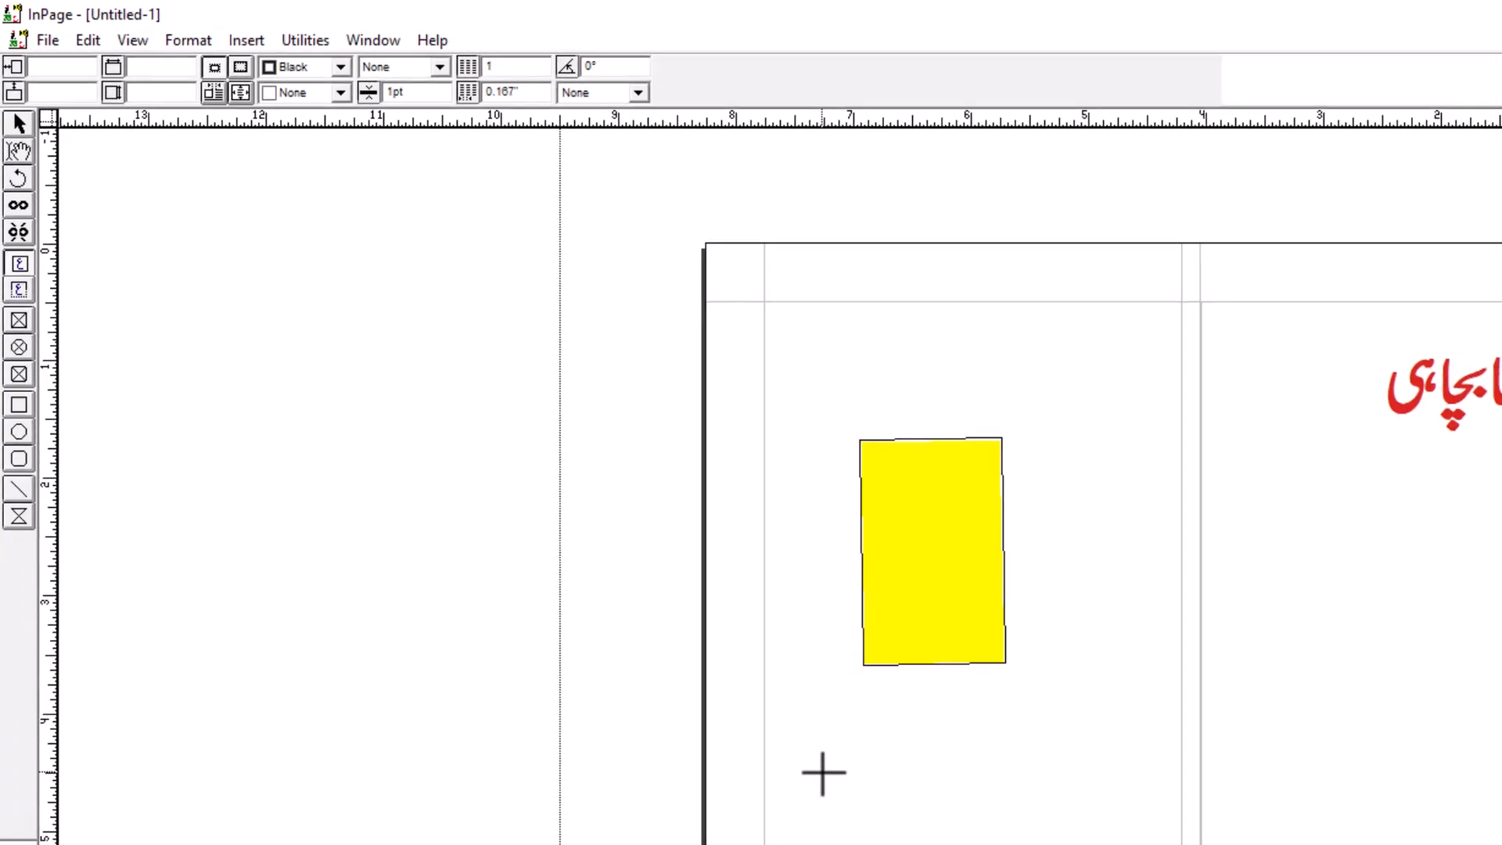
{"action": "left_click_drag", "start_coordinate": [823, 773], "coordinate": [1168, 844]}
{"action": "left_click_drag", "start_coordinate": [998, 826], "coordinate": [994, 795]}
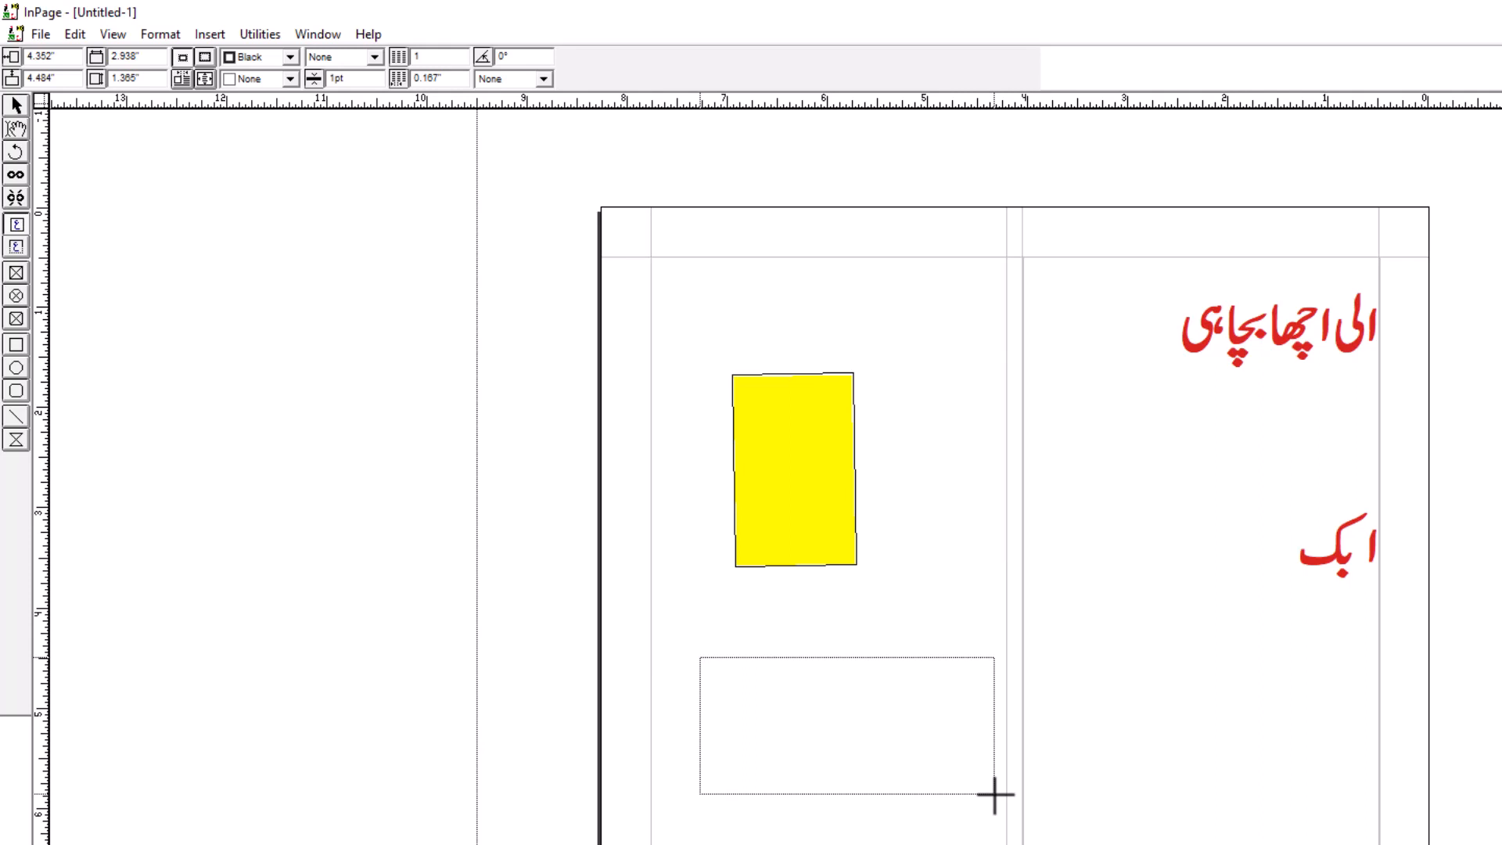
{"action": "left_click_drag", "start_coordinate": [994, 795], "coordinate": [994, 794]}
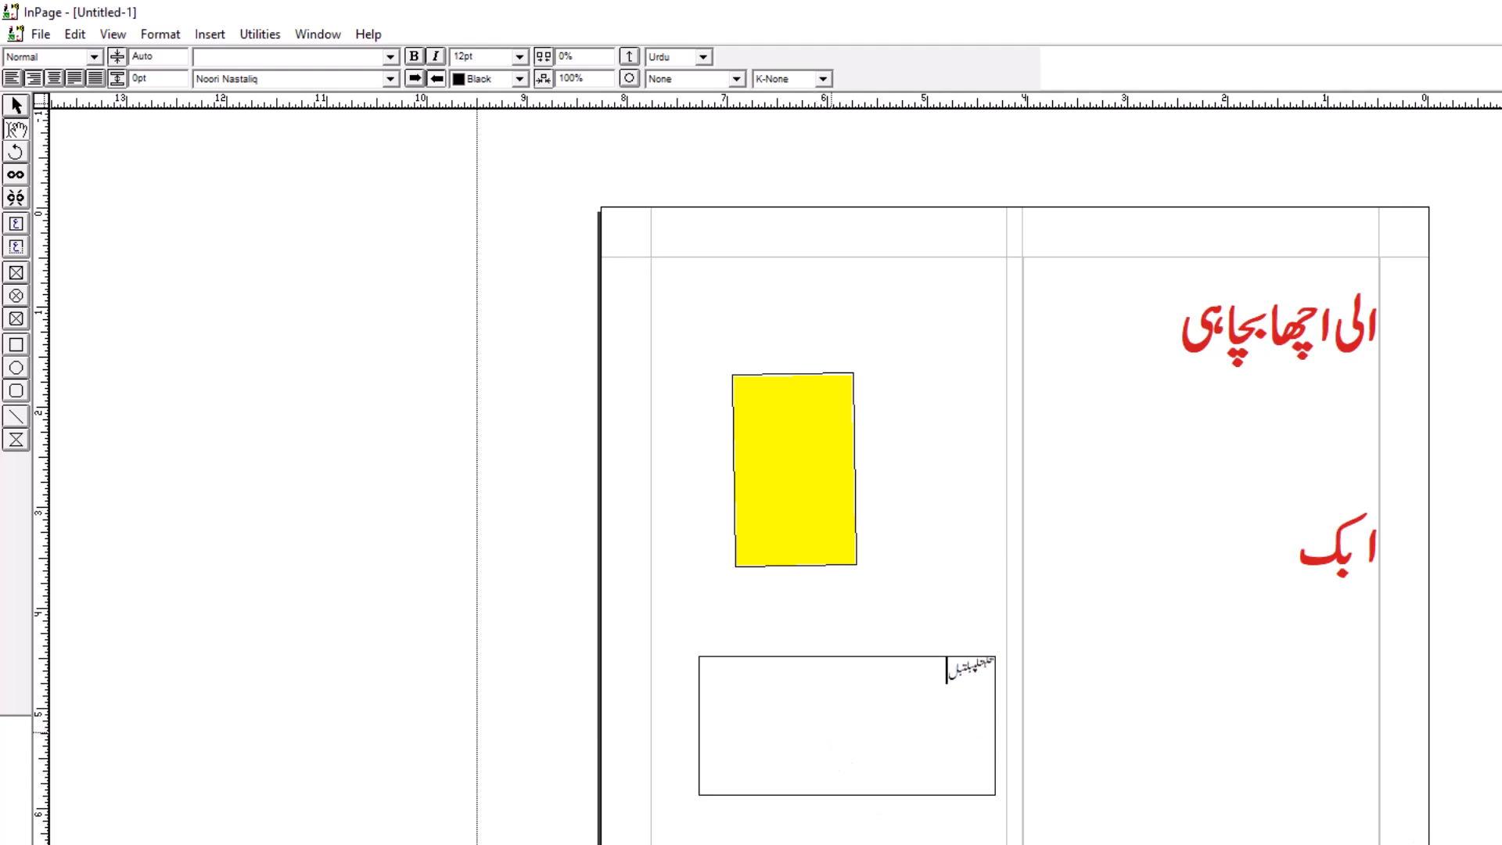
{"action": "type", "text": "kxsp"}
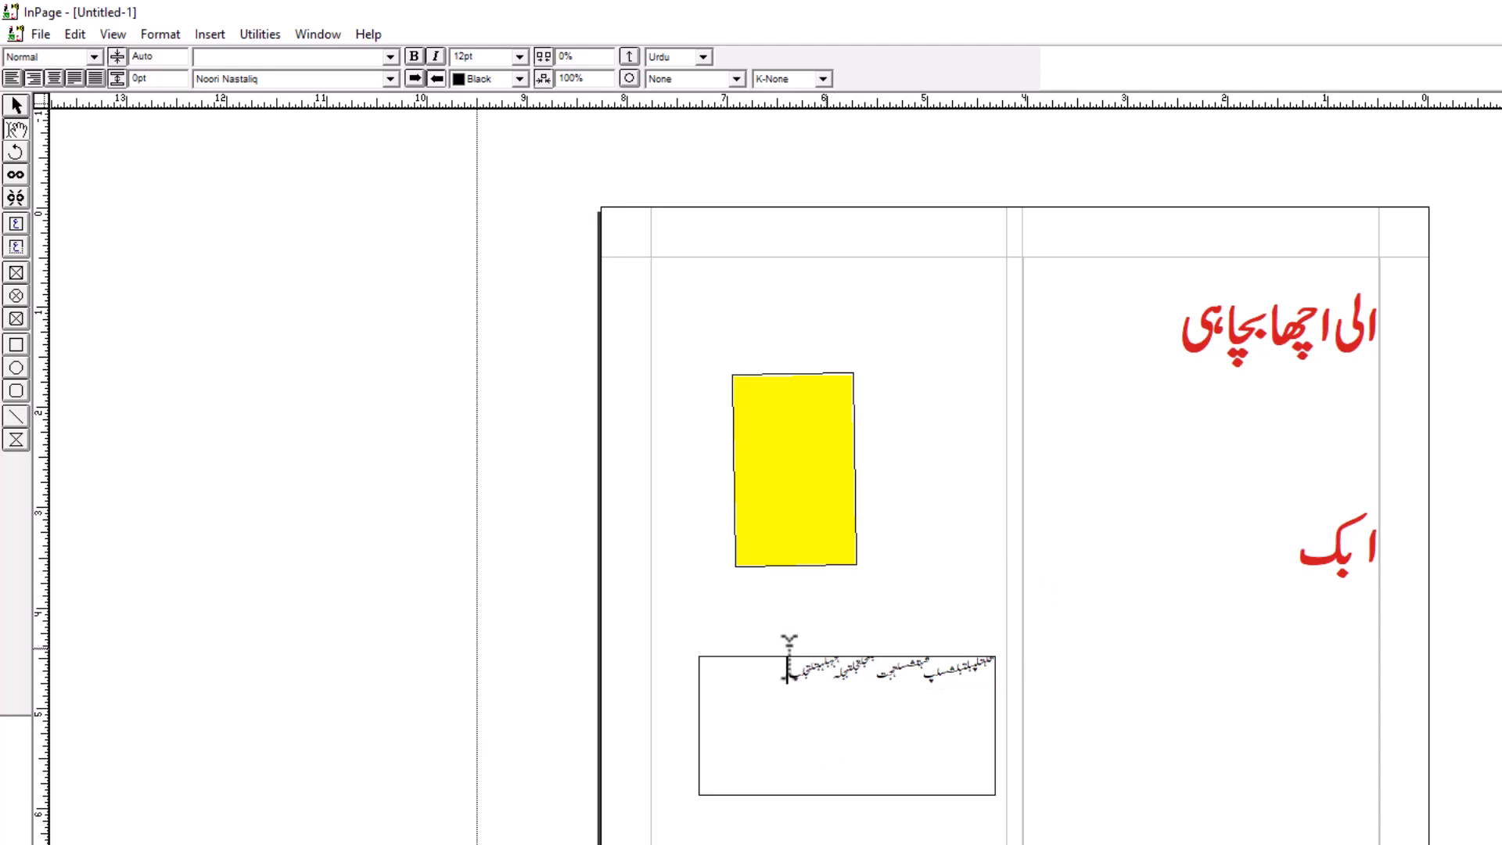
- Set the font size of all the text in the new text box to 36pt
{"action": "key", "text": "ctrl+a"}
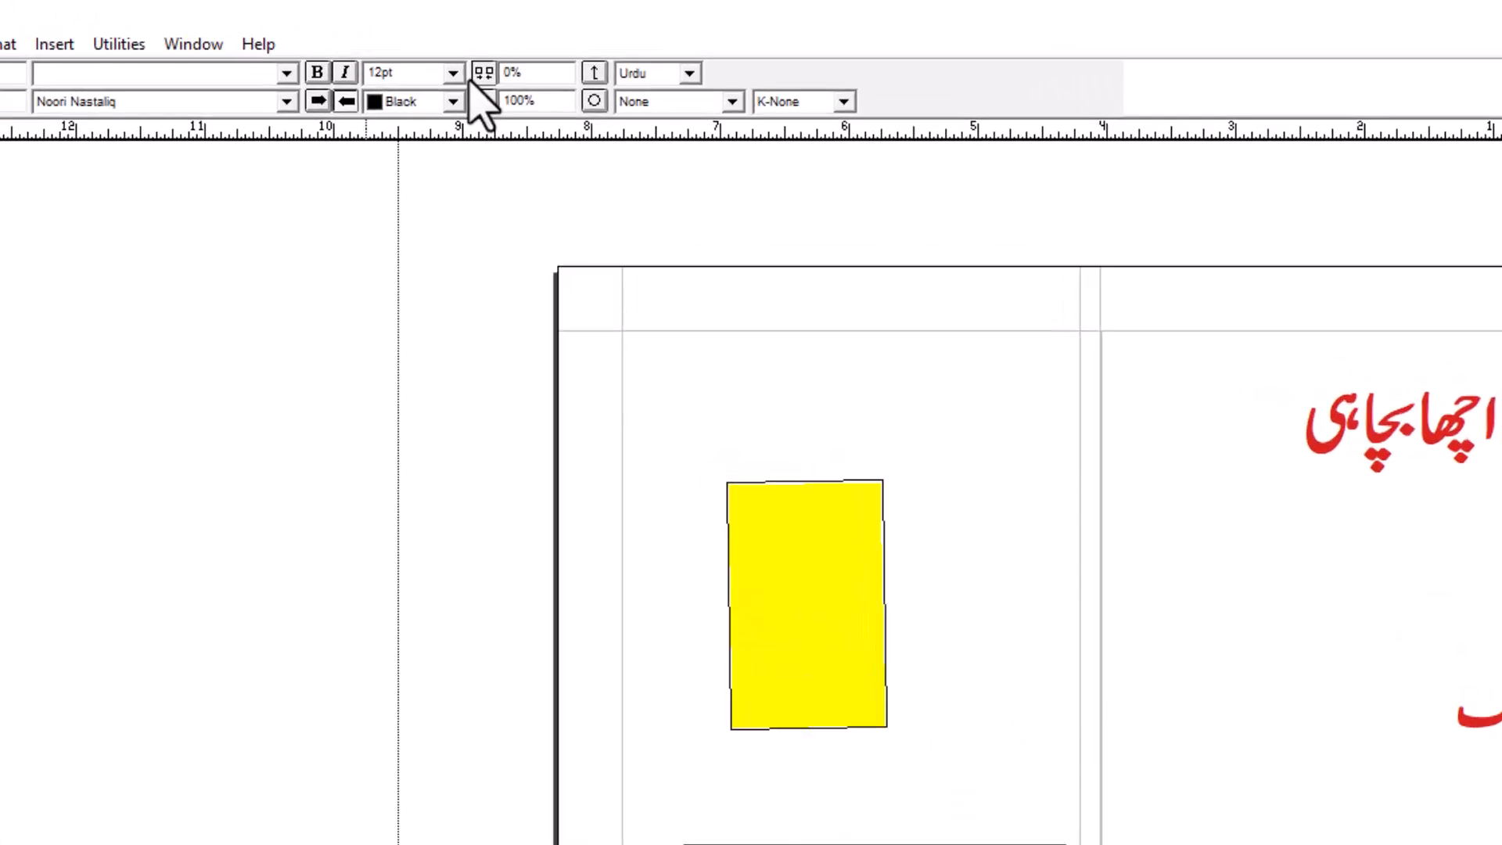
{"action": "left_click", "coordinate": [519, 57]}
{"action": "left_click", "coordinate": [487, 153]}
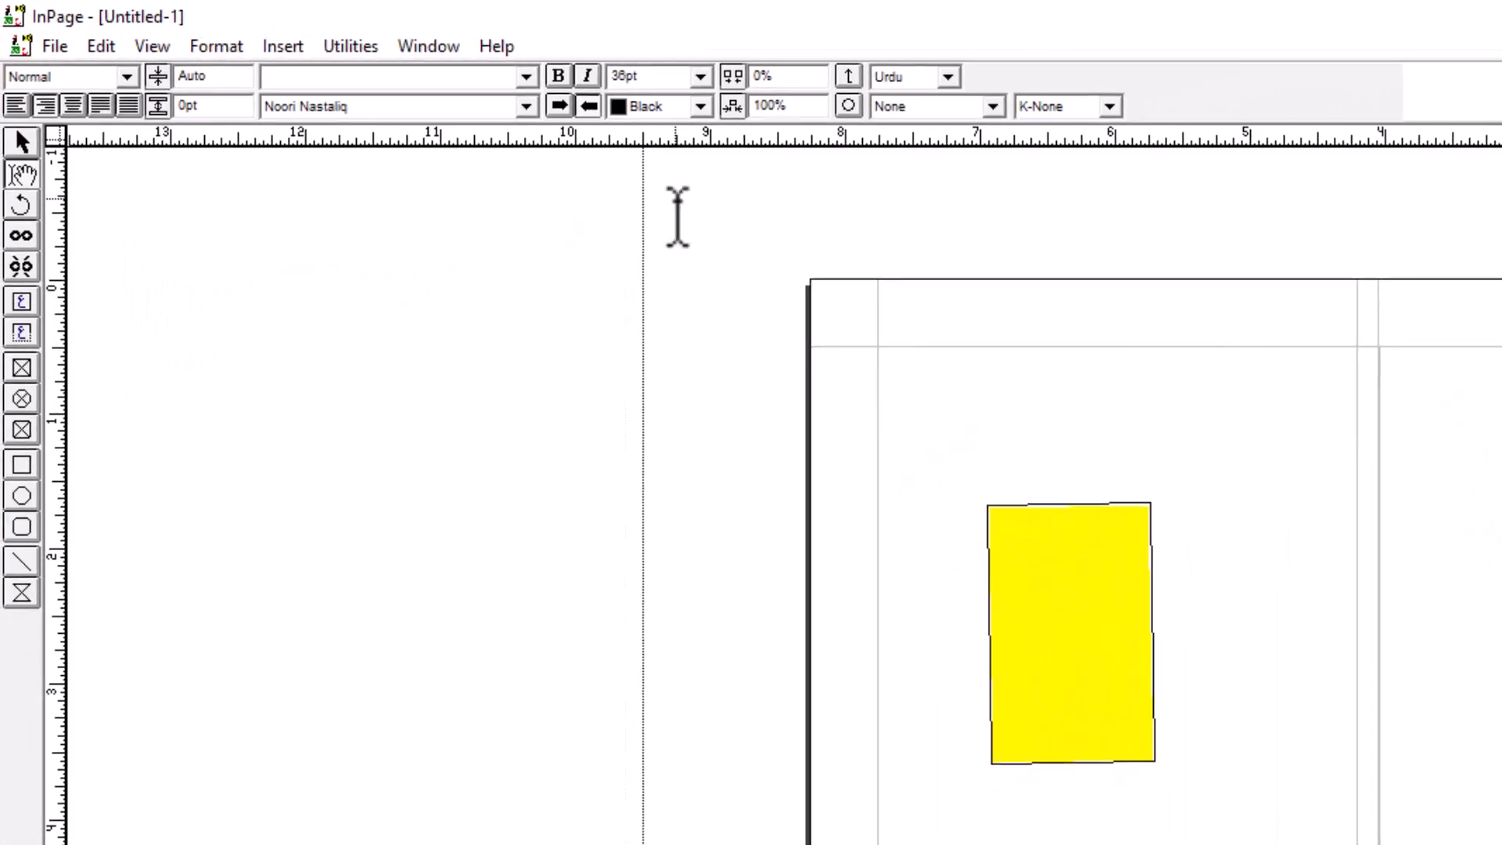
{"action": "left_click", "coordinate": [991, 759]}
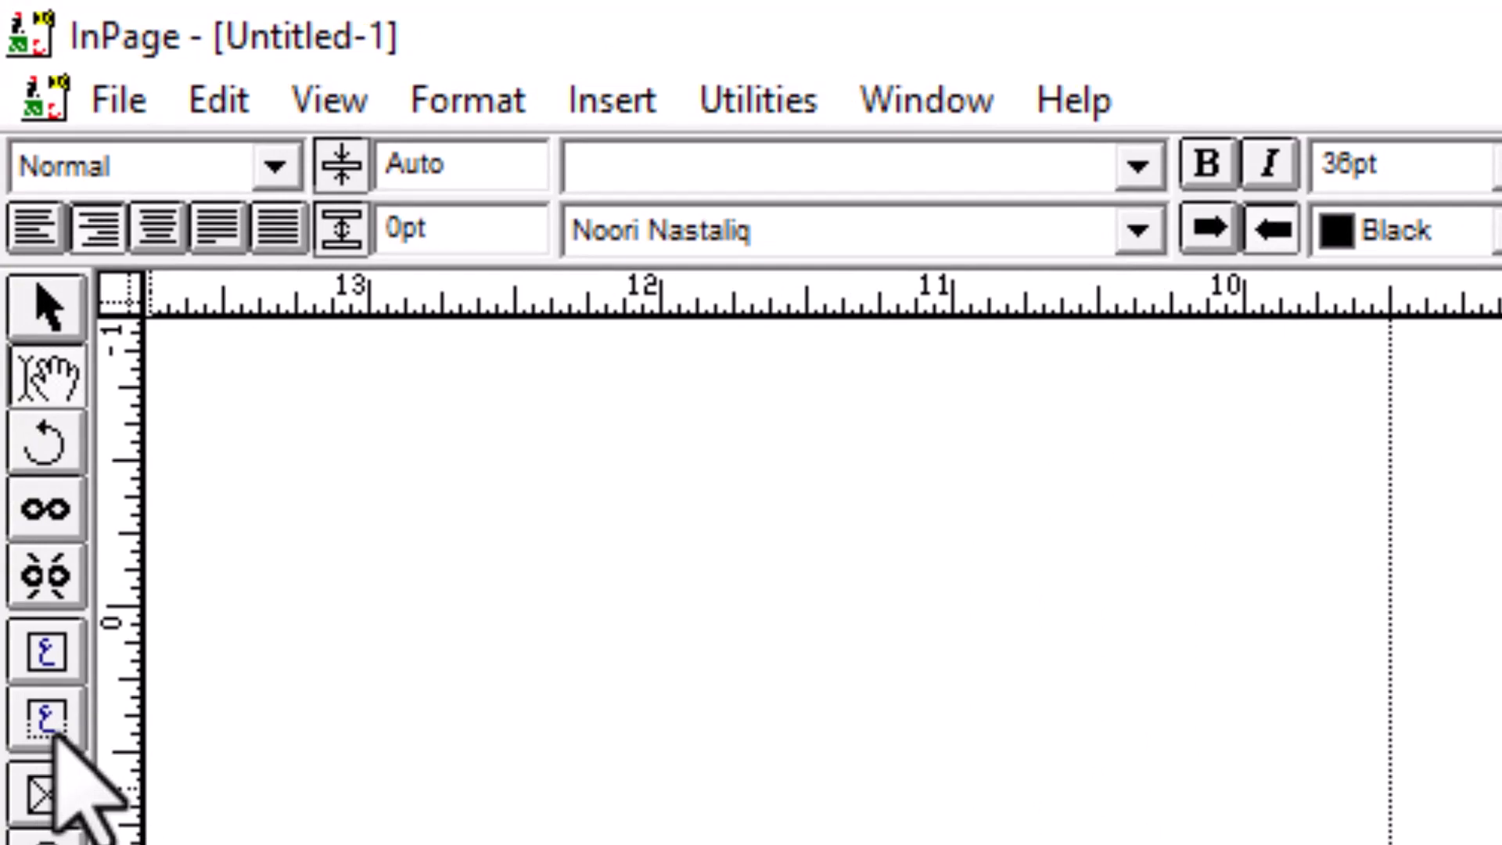
- Draw an auto-growing title text box about 3.05 inches wide below the red text in the right column and fill it with sample Urdu text
{"action": "left_click", "coordinate": [55, 736]}
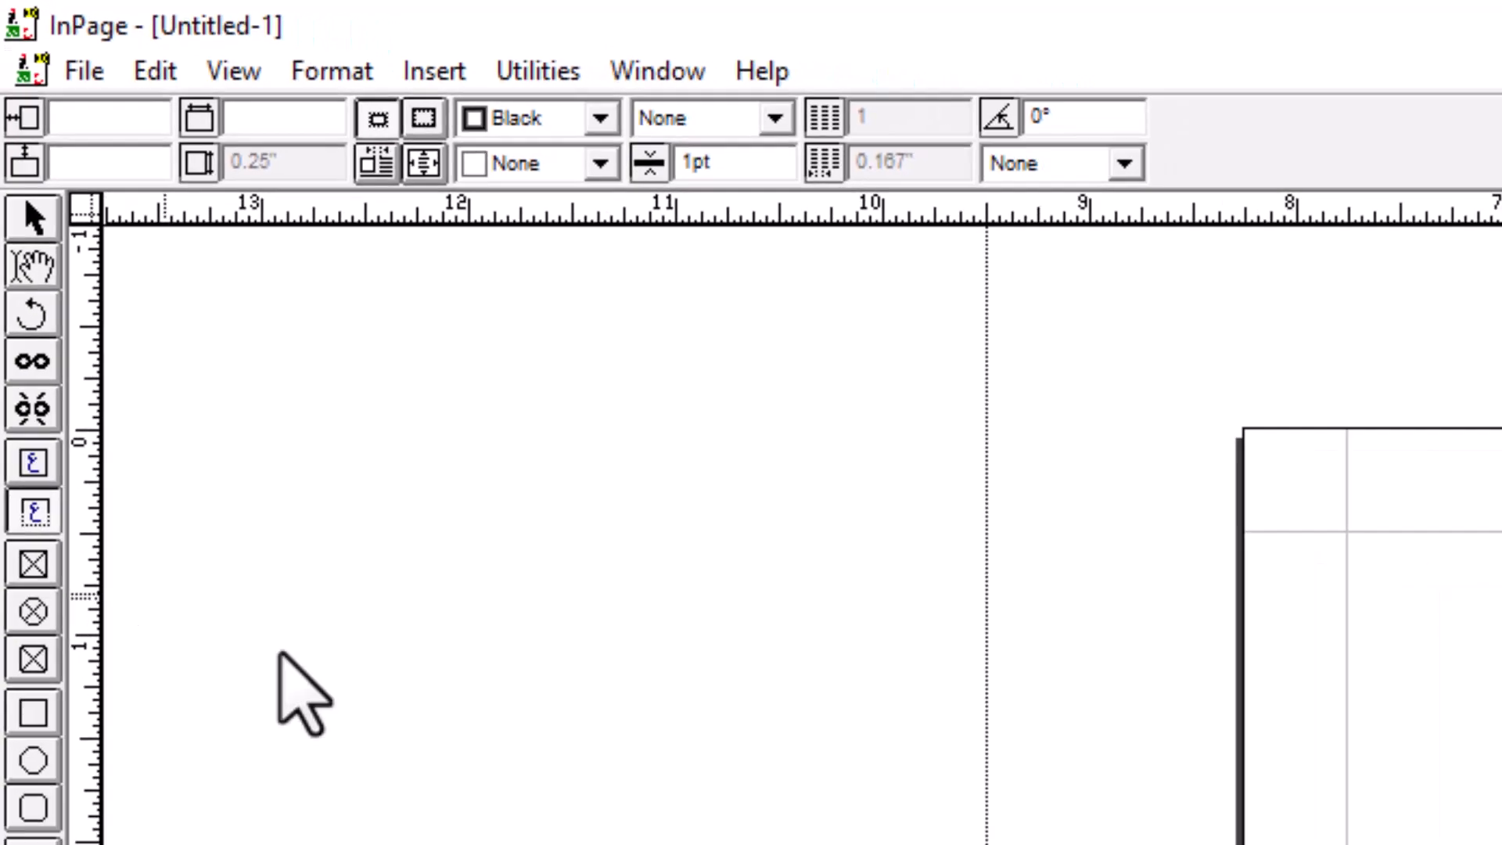
{"action": "left_click_drag", "start_coordinate": [1221, 737], "coordinate": [1324, 795]}
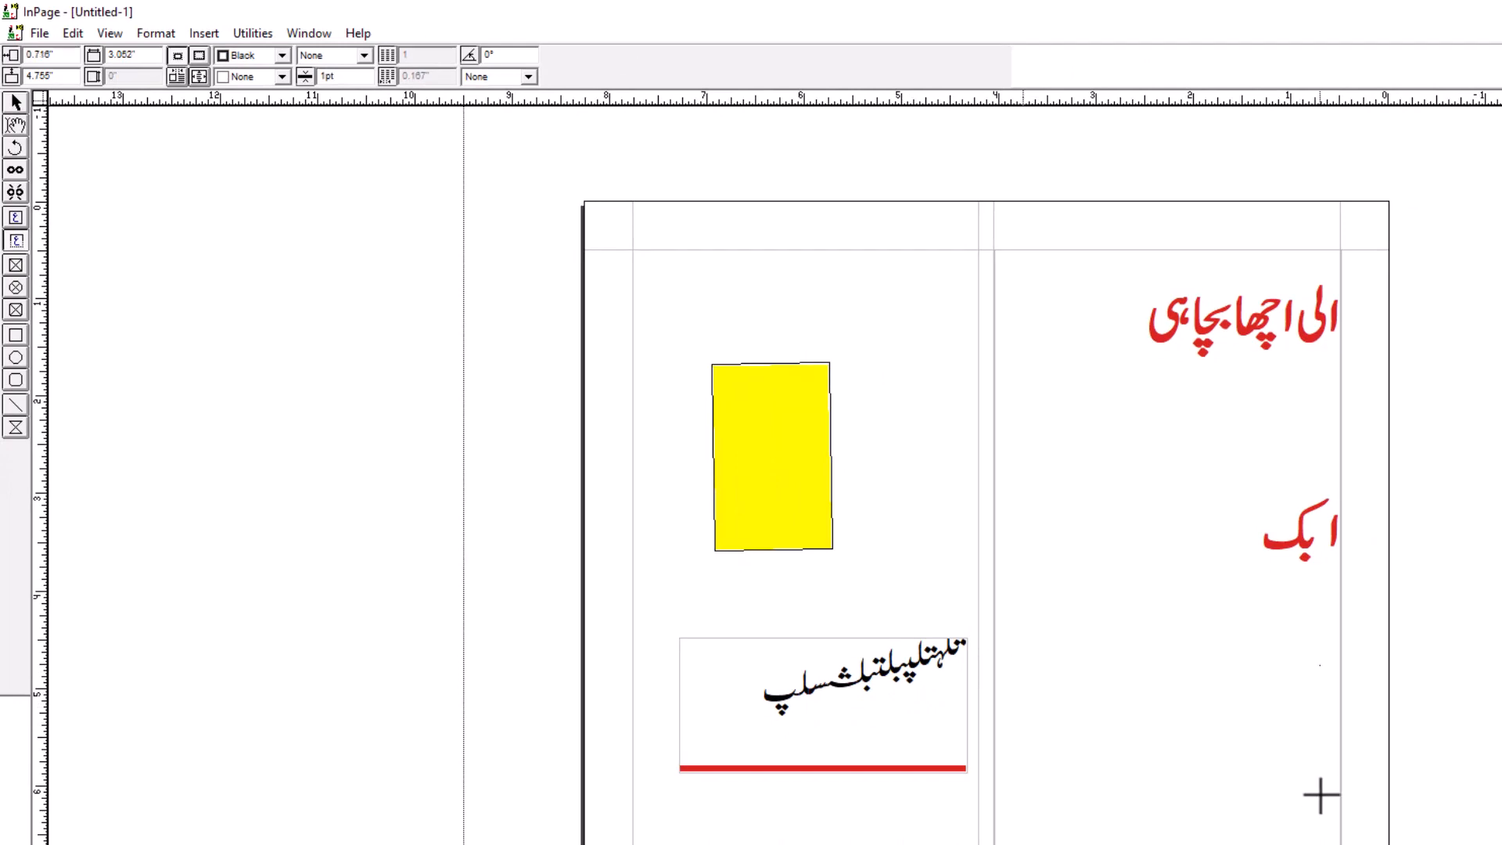
{"action": "left_click_drag", "start_coordinate": [1321, 795], "coordinate": [1321, 795]}
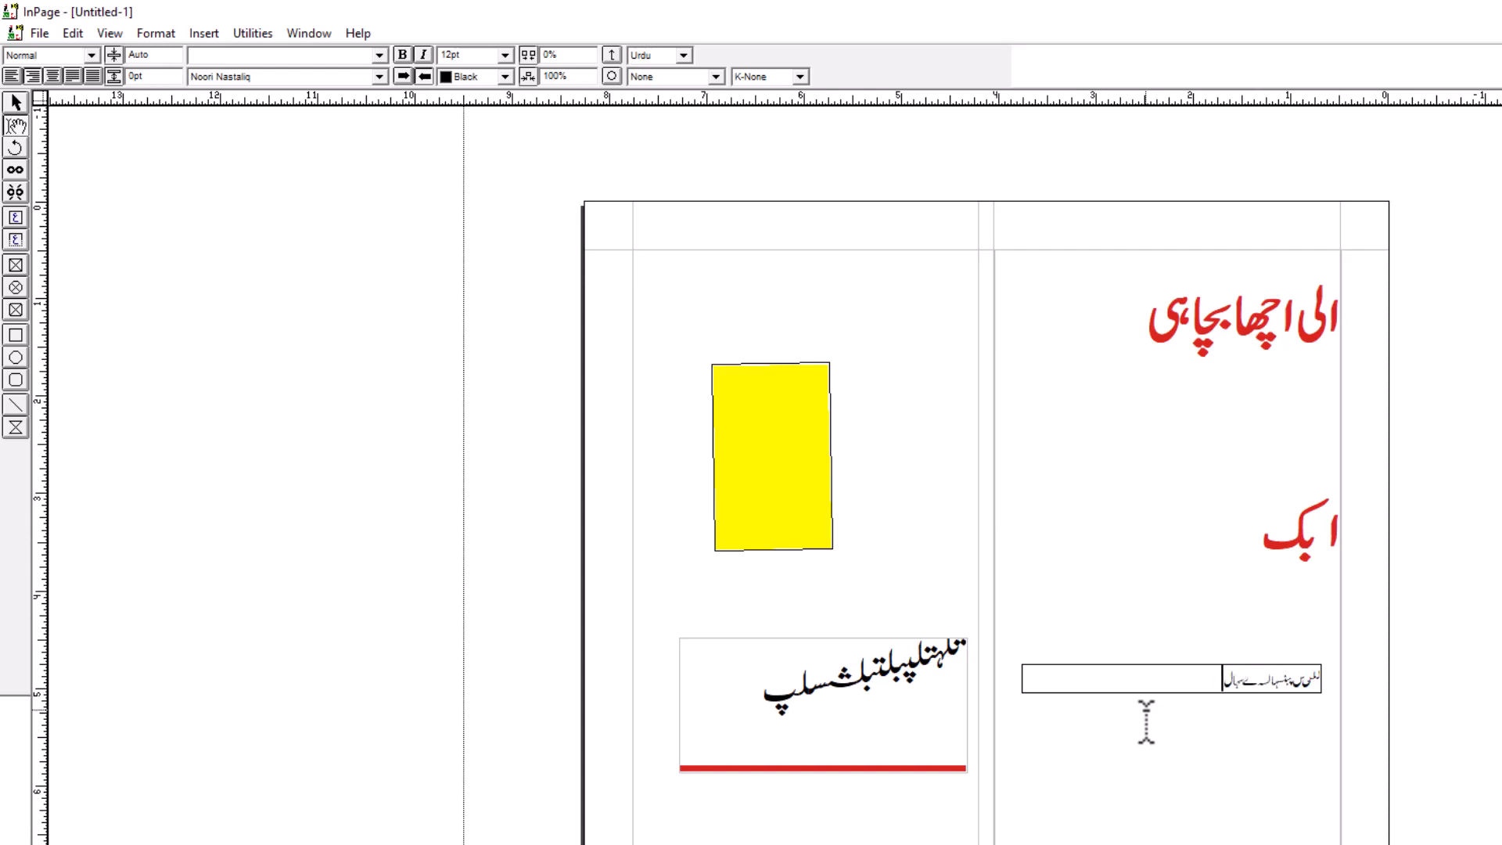
{"action": "type", "text": "پل"}
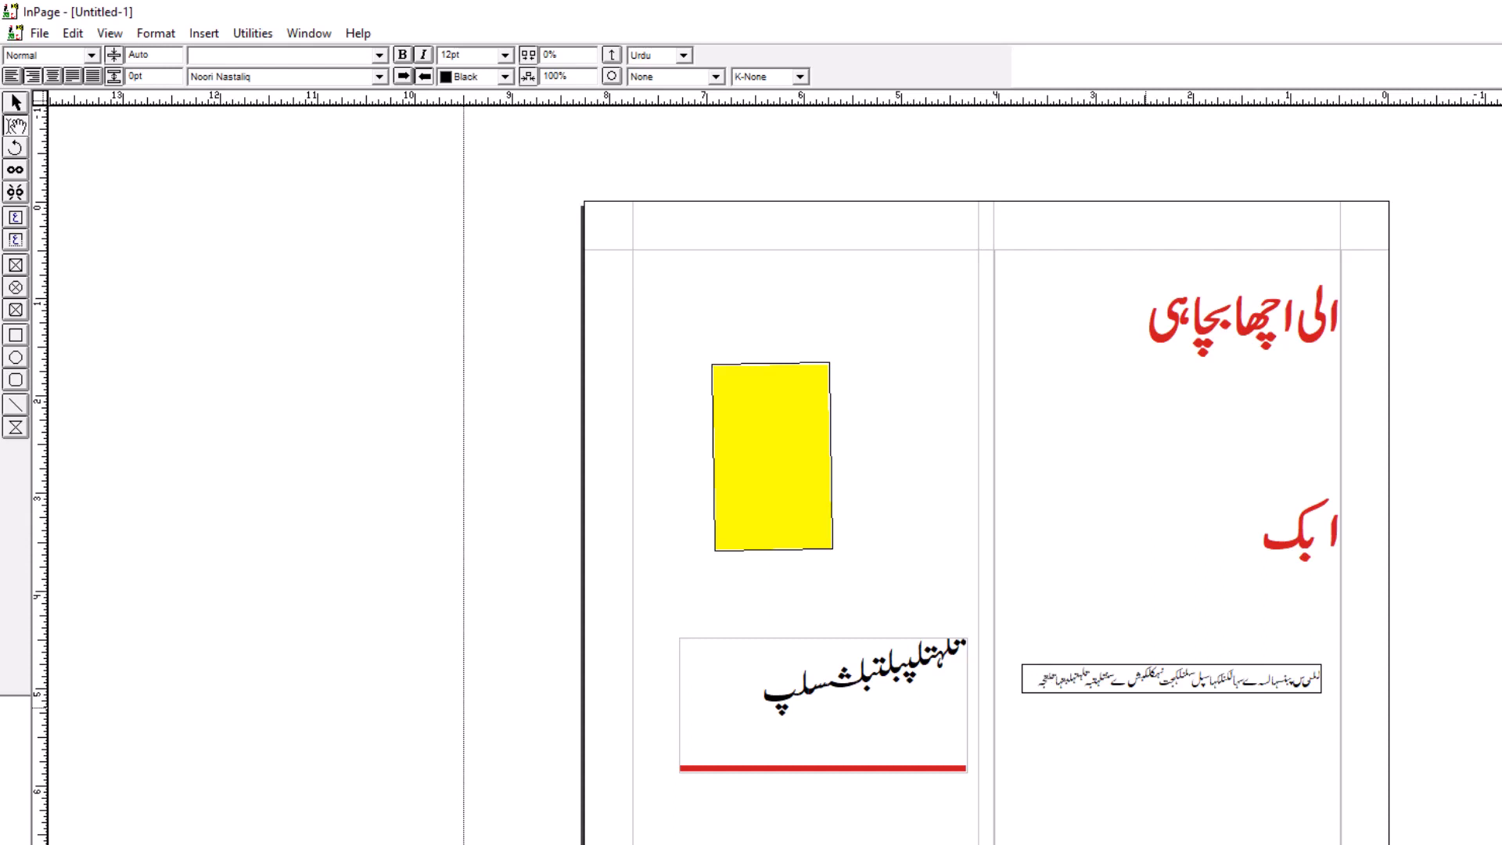
{"action": "type", "text": "بلبھاج"}
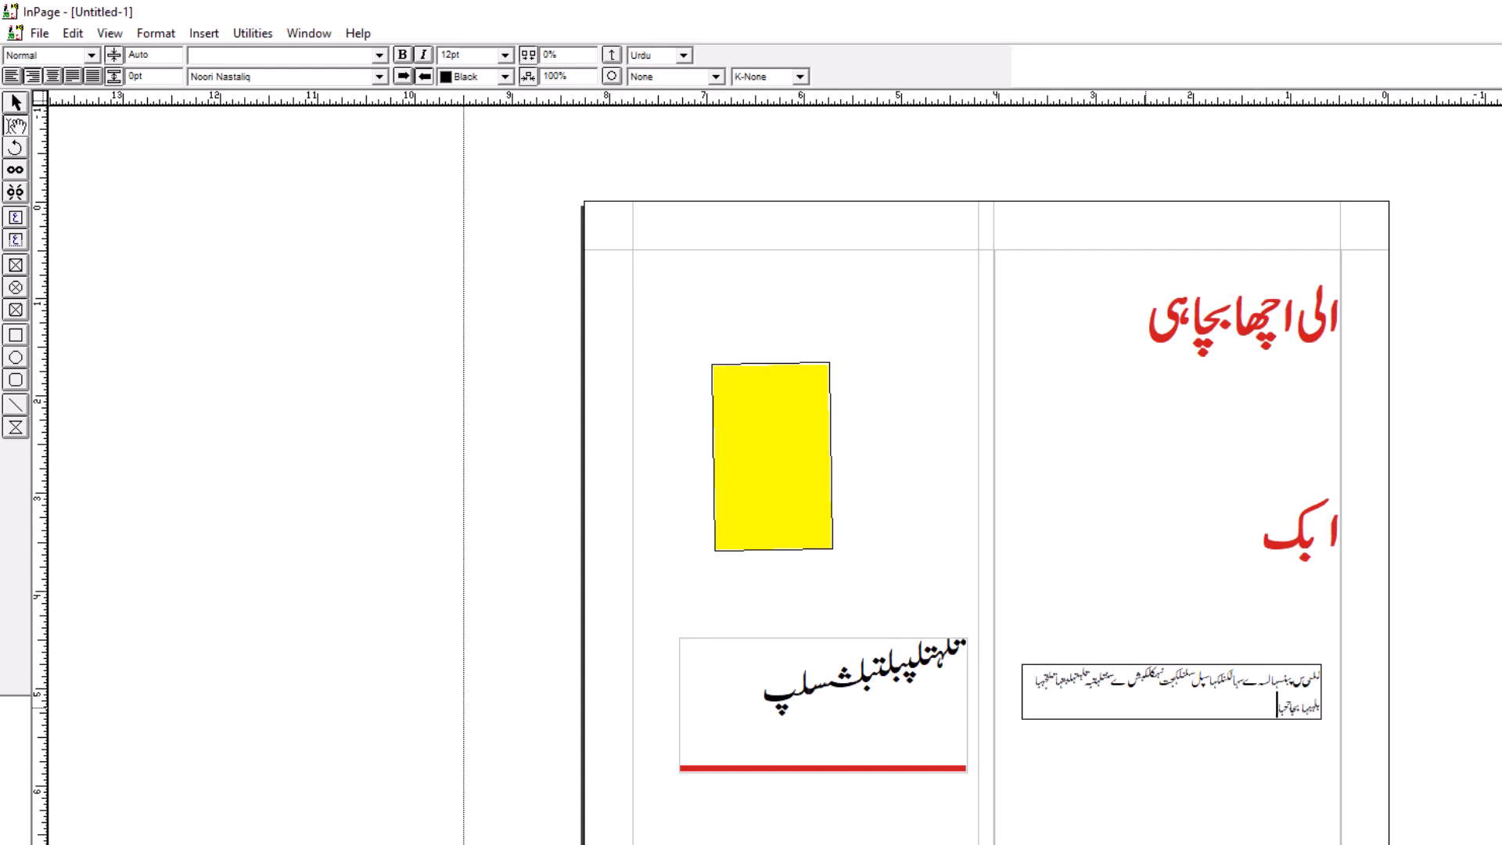
- Select all the text in the new title box, try it at 60pt, and set its font size to 36pt
{"action": "left_click", "coordinate": [1039, 688]}
{"action": "left_click", "coordinate": [1278, 708]}
{"action": "left_click_drag", "start_coordinate": [1280, 714], "coordinate": [1375, 657]}
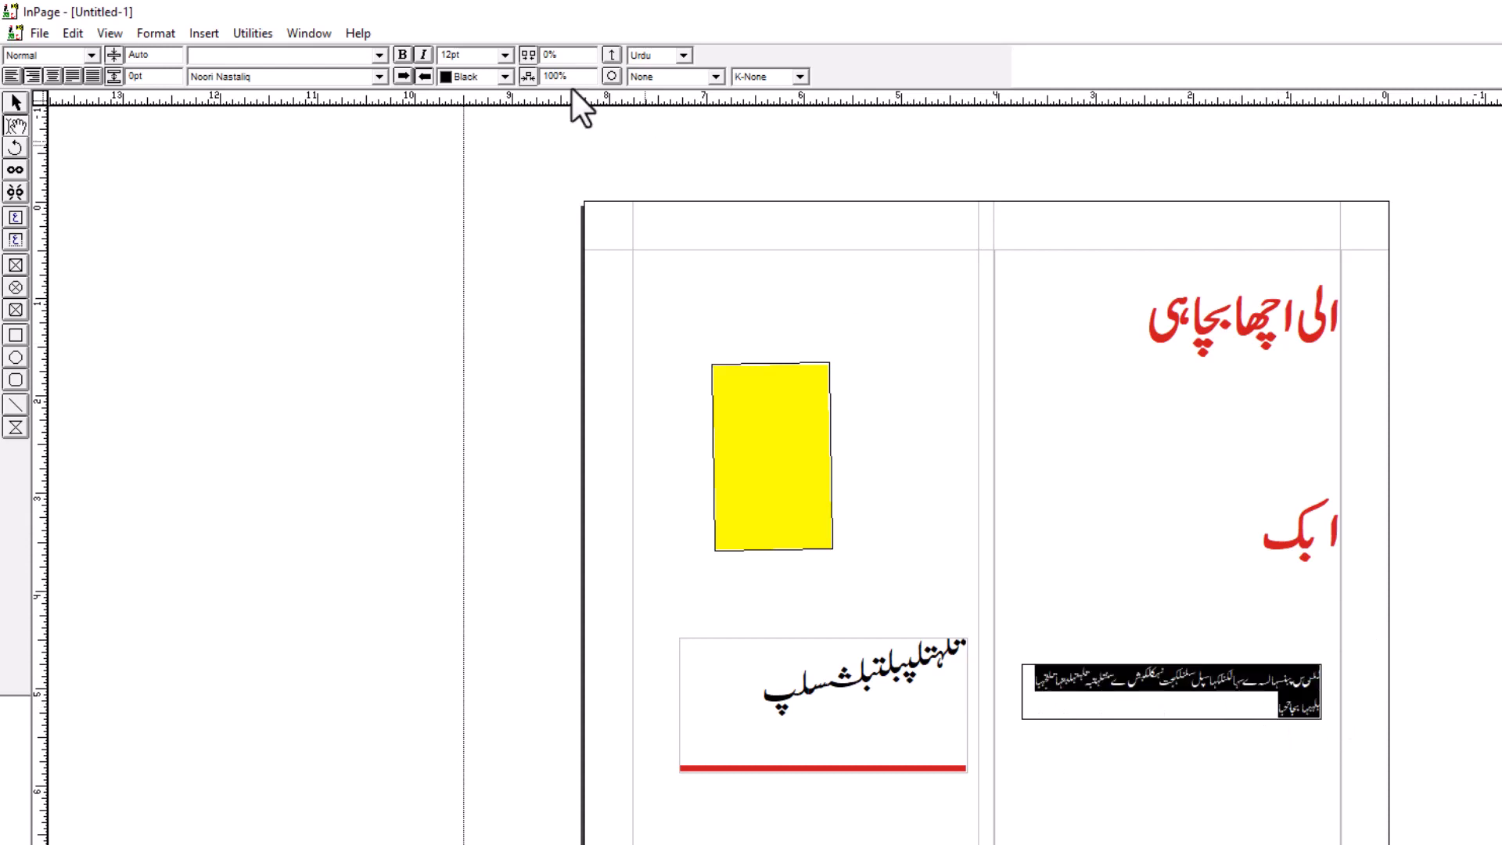
{"action": "left_click", "coordinate": [505, 55]}
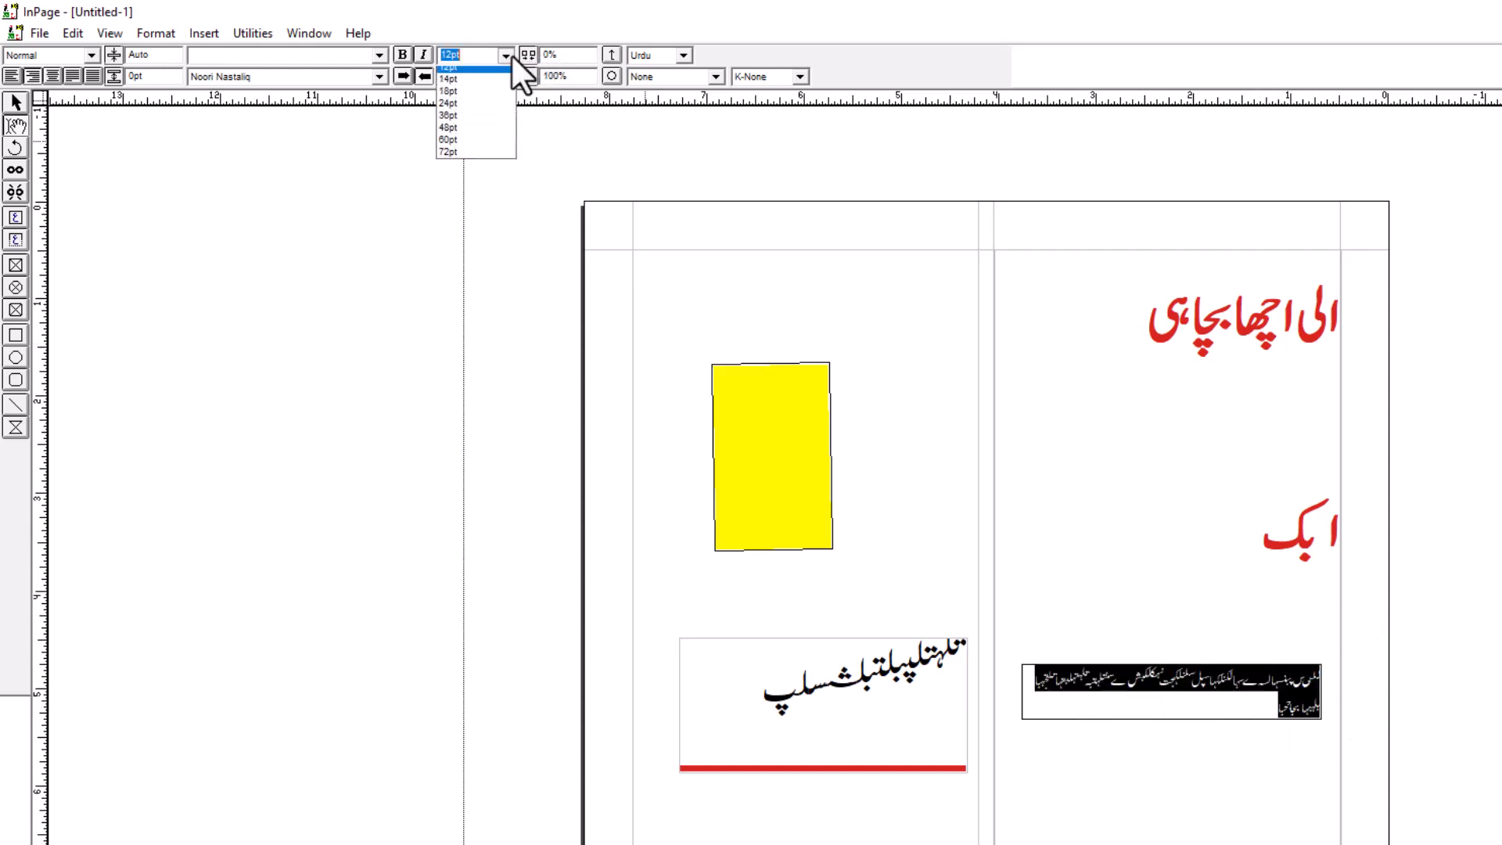
{"action": "left_click", "coordinate": [464, 166]}
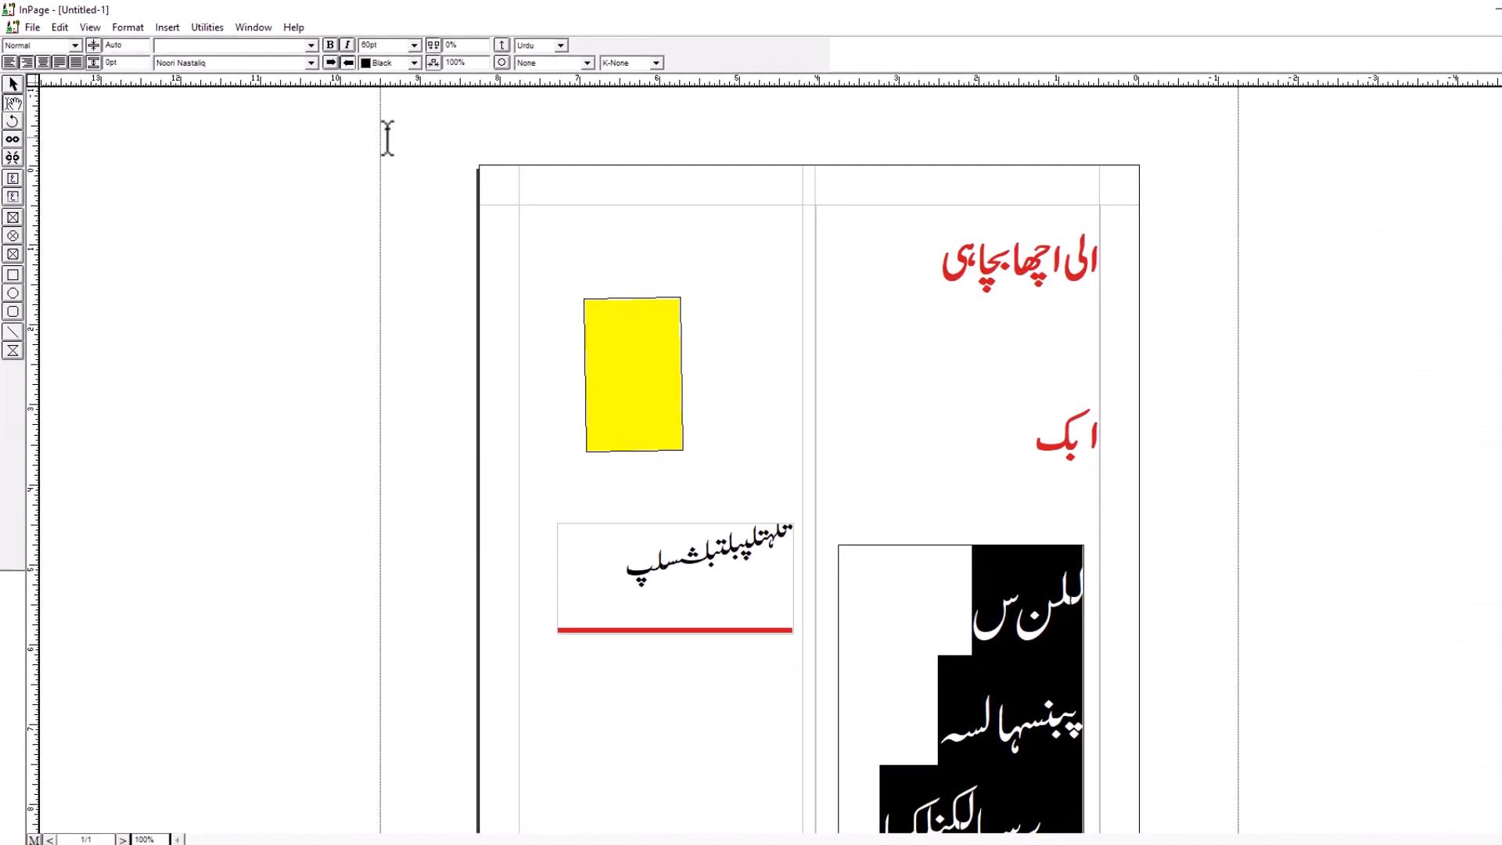
{"action": "left_click", "coordinate": [414, 45]}
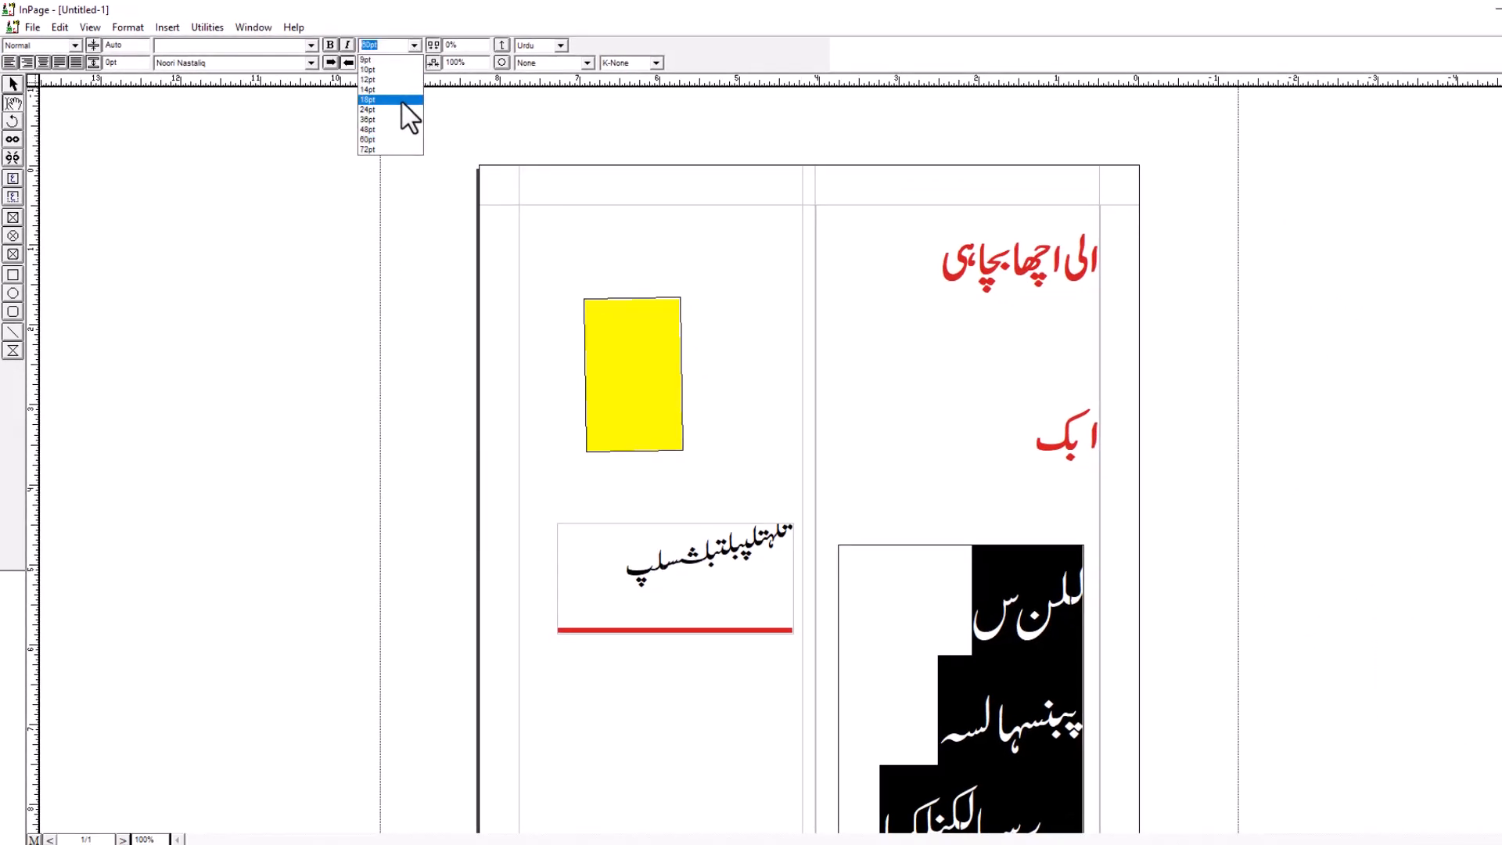
{"action": "left_click", "coordinate": [400, 121]}
{"action": "scroll", "coordinate": [697, 288], "scroll_direction": "down", "scroll_amount": 5}
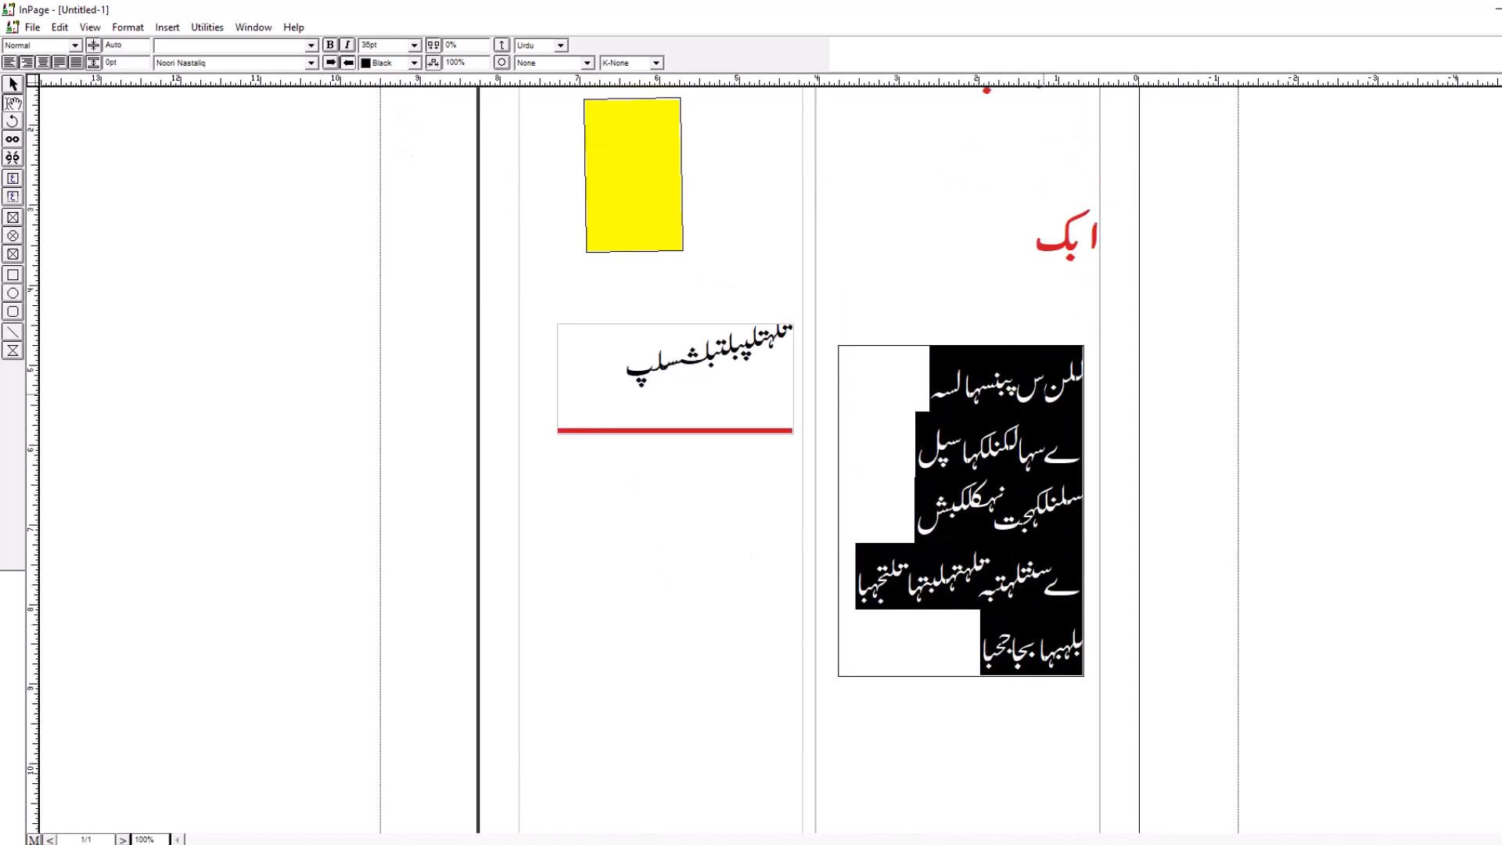
{"action": "left_click", "coordinate": [1040, 391]}
{"action": "left_click", "coordinate": [892, 438]}
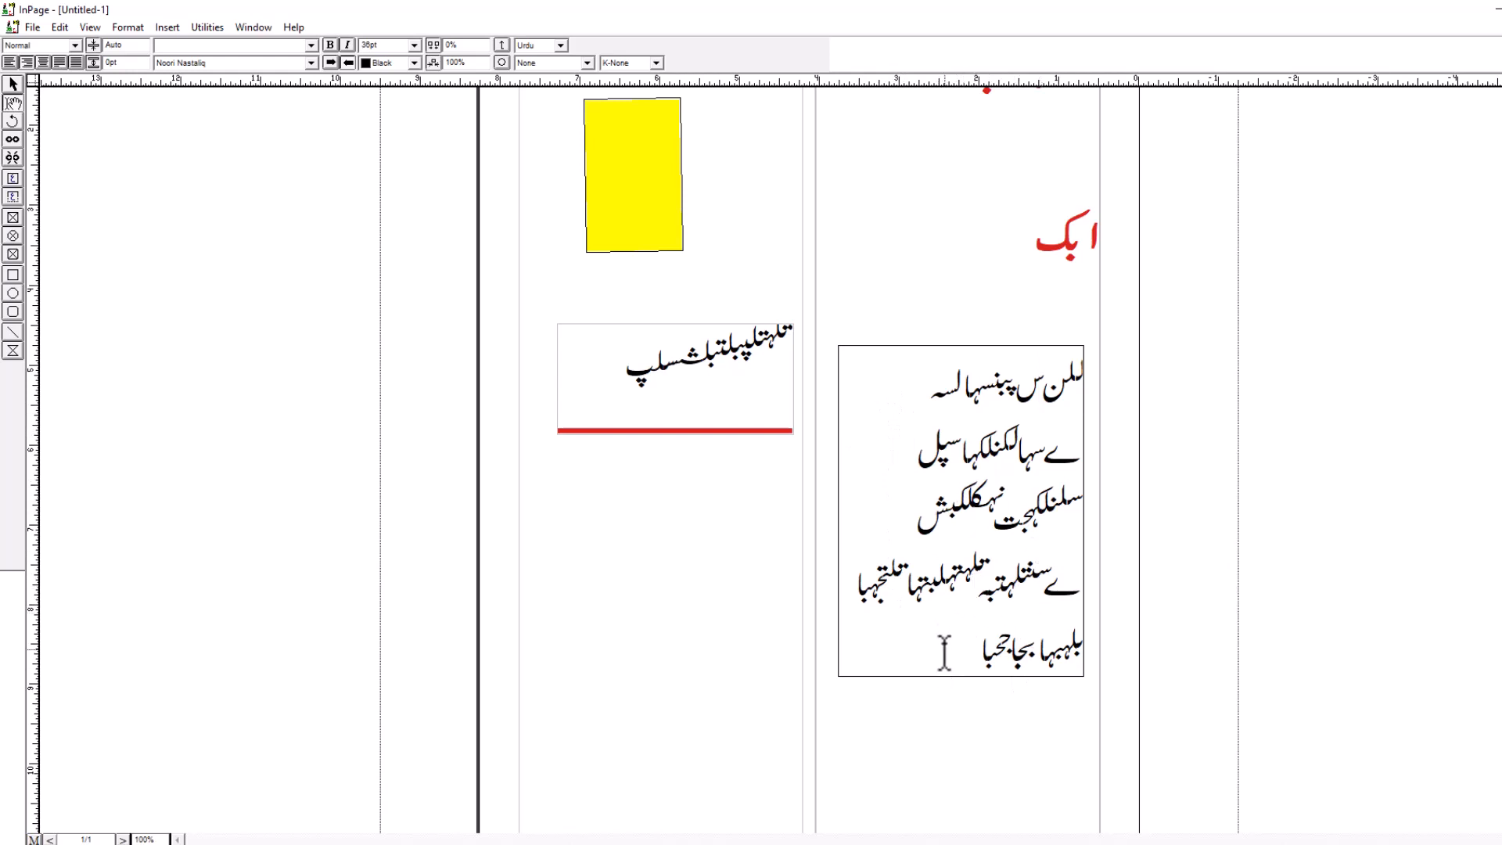
{"action": "scroll", "coordinate": [991, 637], "scroll_direction": "down", "scroll_amount": 4}
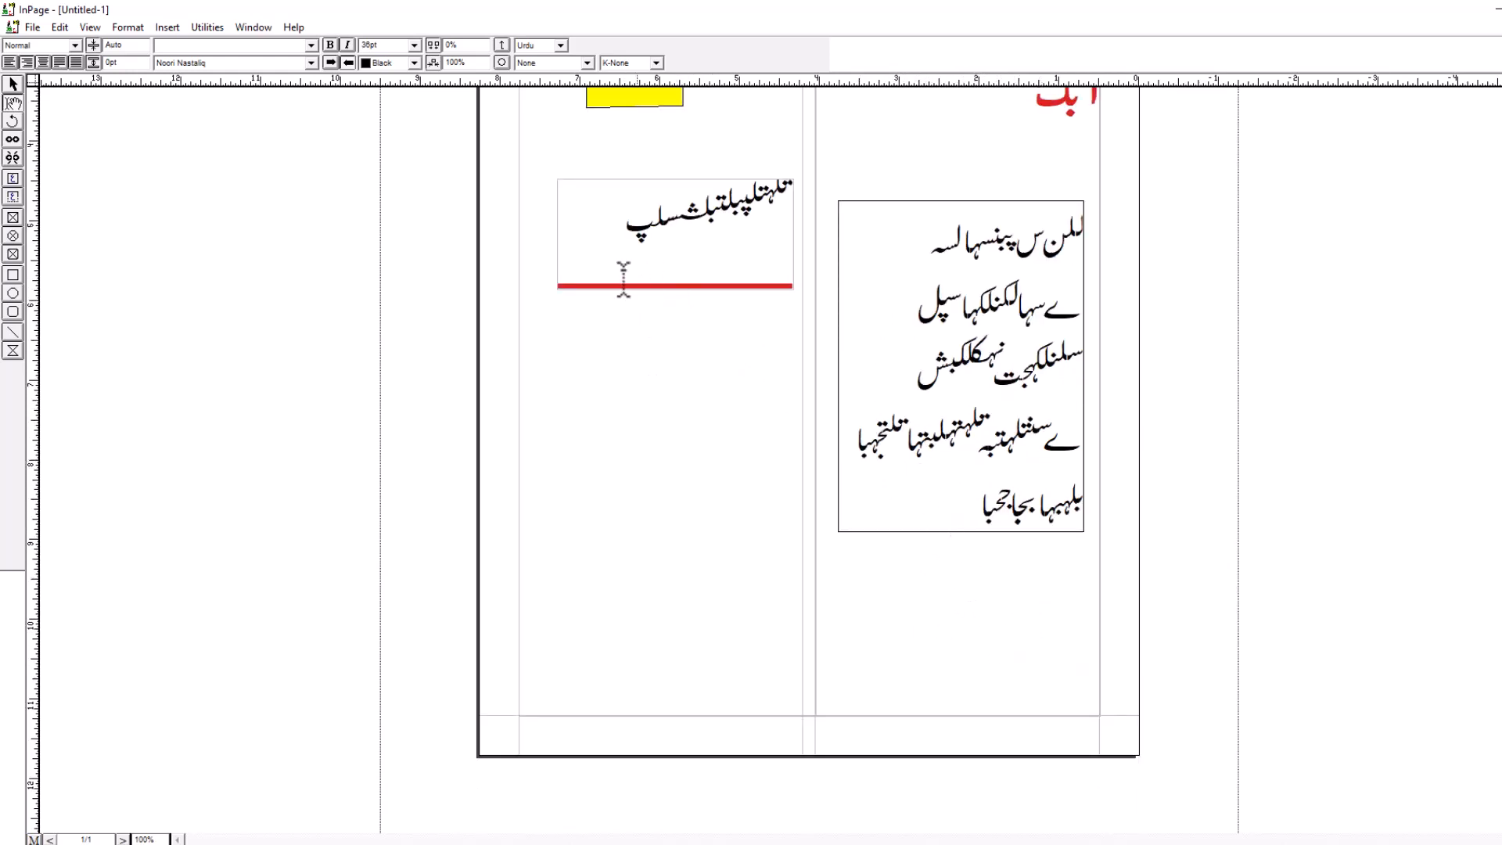
{"action": "scroll", "coordinate": [623, 279], "scroll_direction": "up", "scroll_amount": 8}
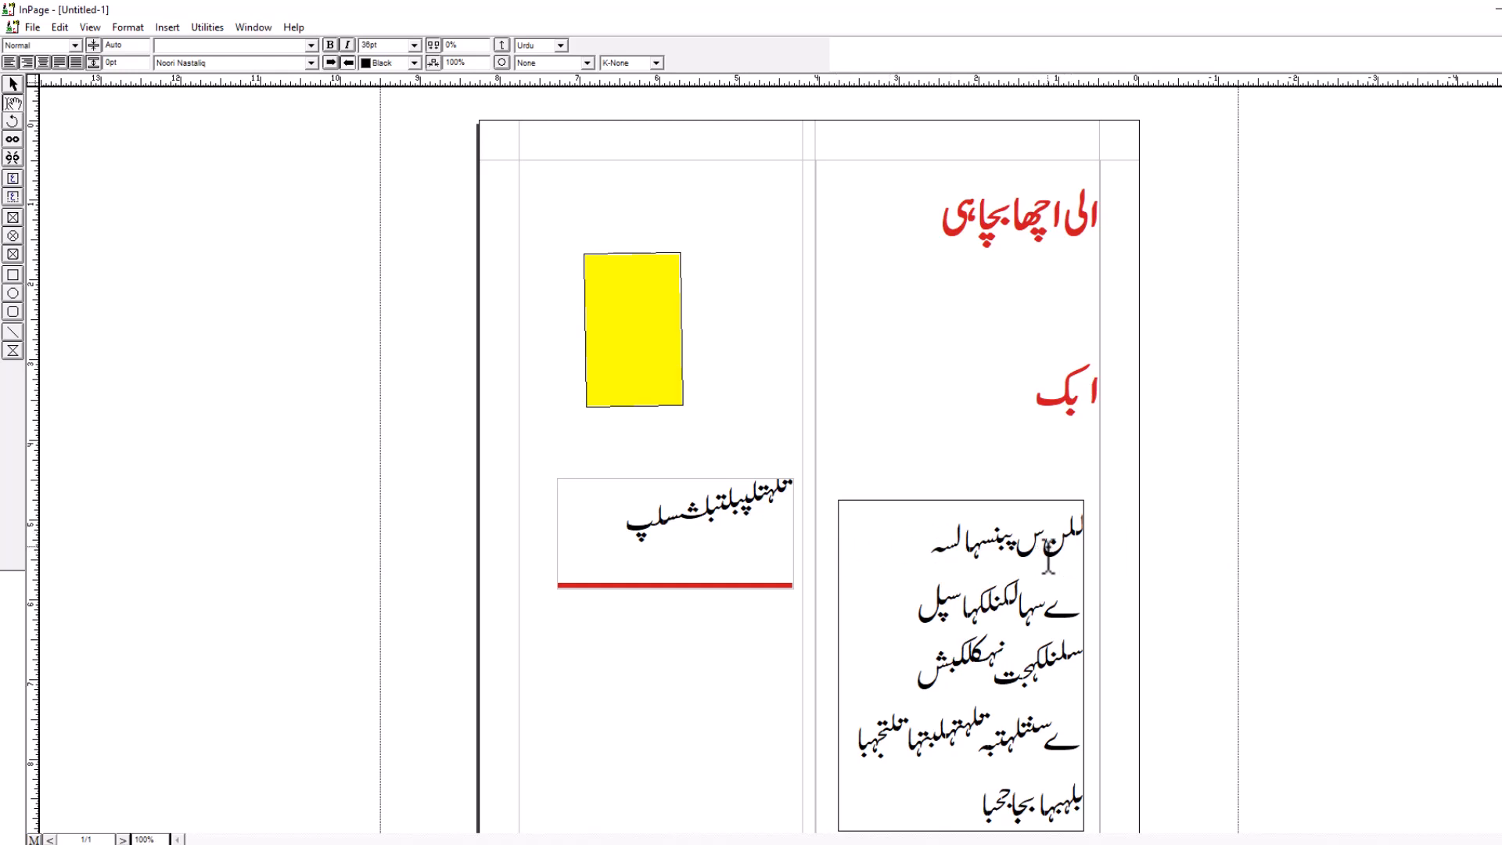
{"action": "scroll", "coordinate": [1017, 728], "scroll_direction": "down", "scroll_amount": 3}
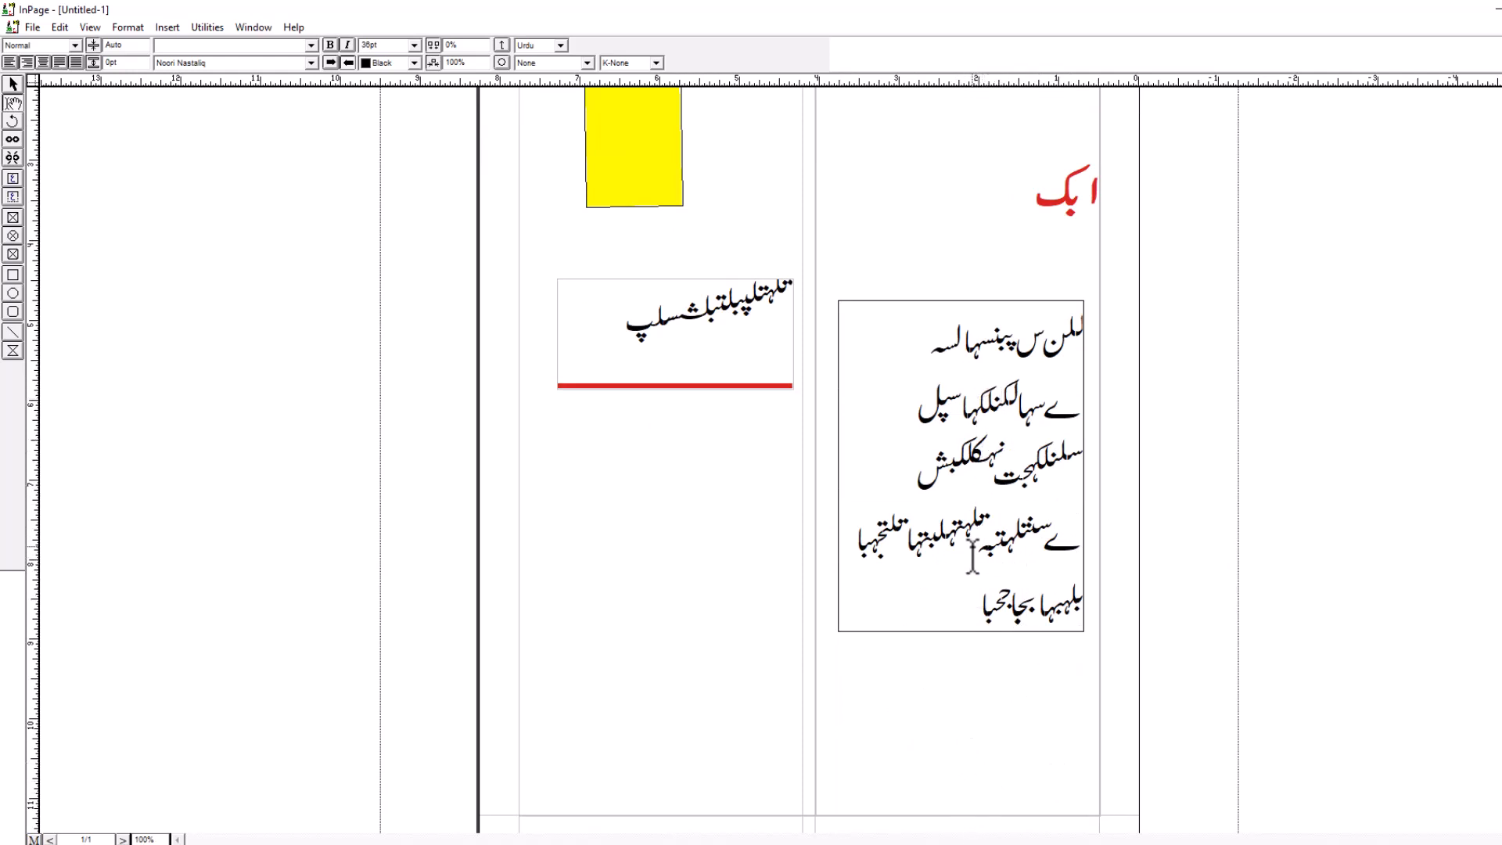
{"action": "scroll", "coordinate": [972, 555], "scroll_direction": "up", "scroll_amount": 2}
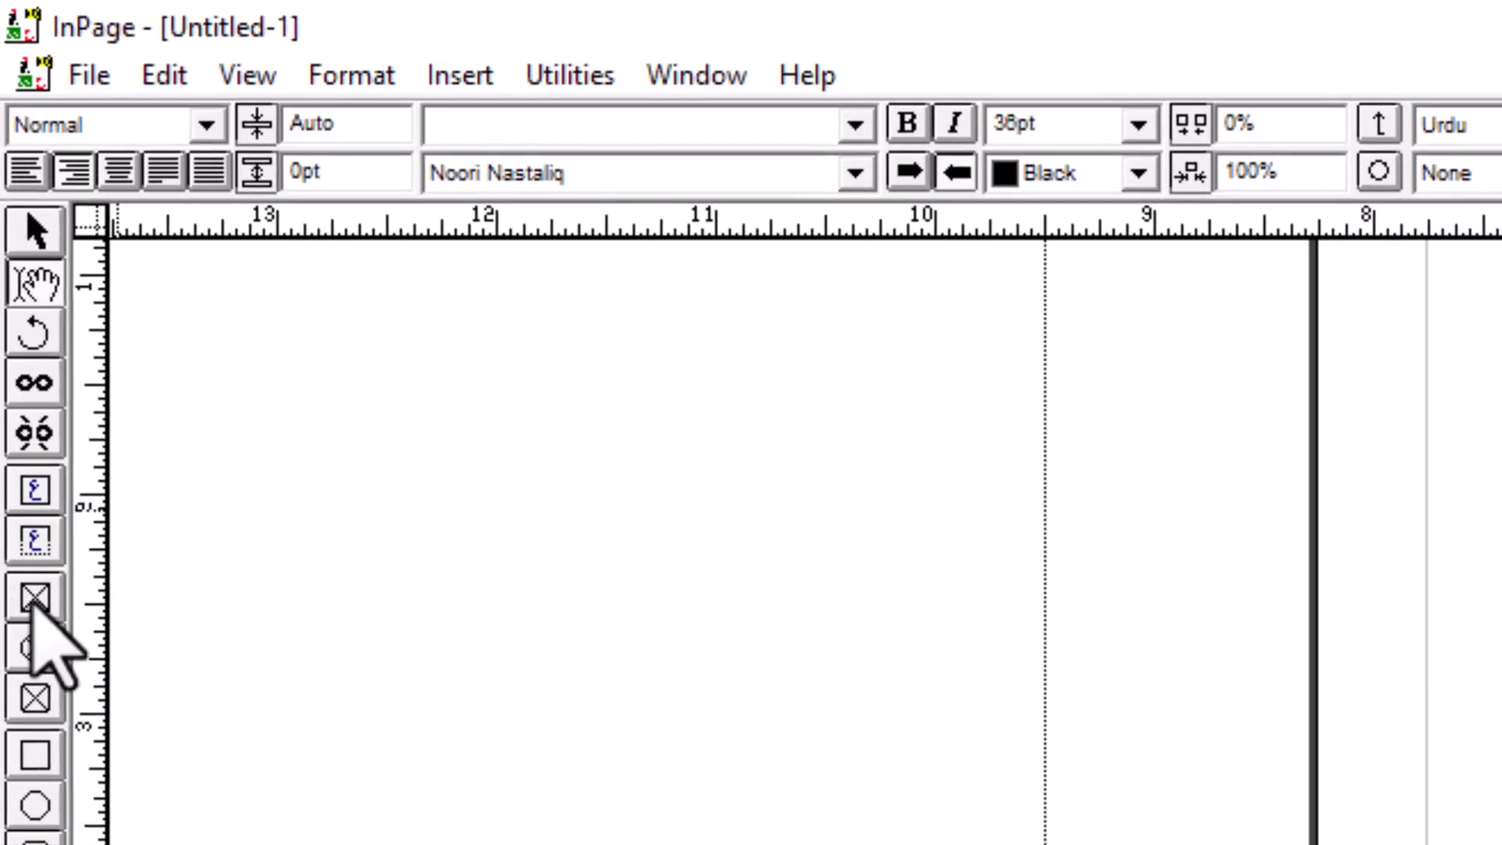
- Draw a rectangular picture box below the red-underlined text box in the left column and import picture 3 from the Pictures folder into it
{"action": "left_click", "coordinate": [35, 601]}
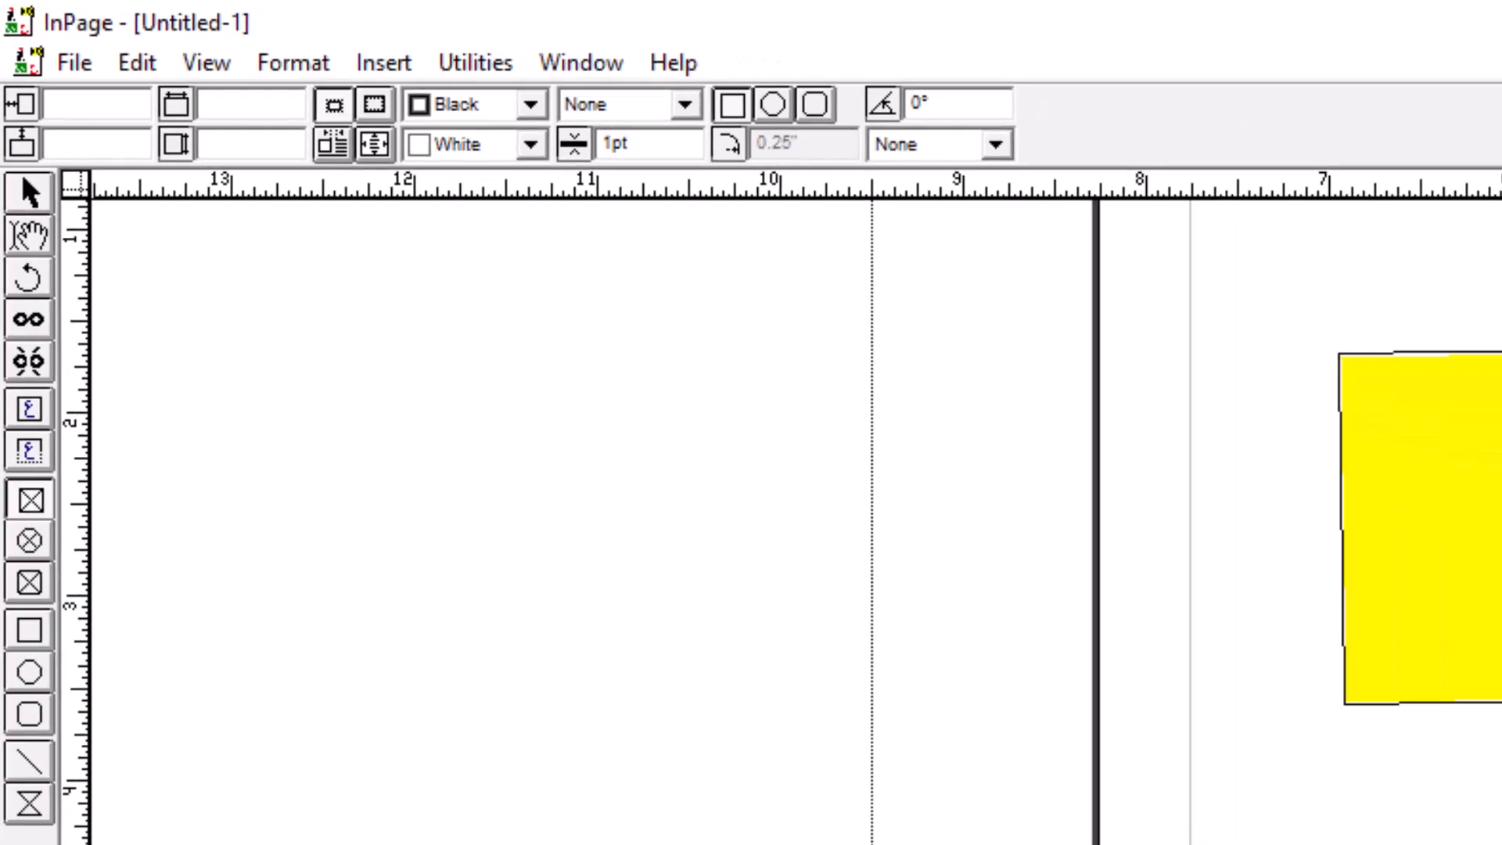
{"action": "scroll", "coordinate": [778, 670], "scroll_direction": "down", "scroll_amount": 3}
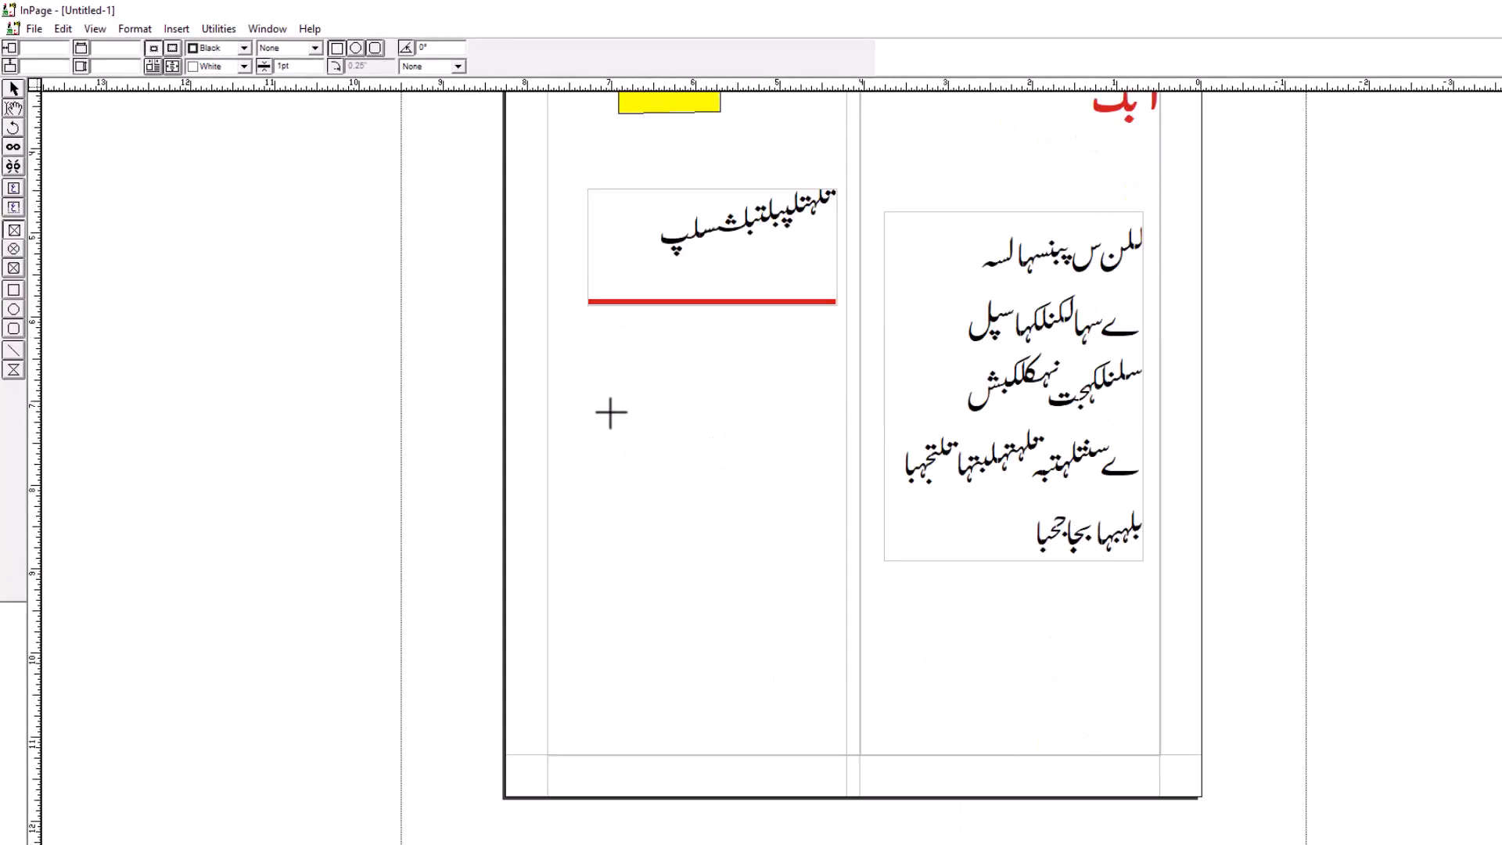
{"action": "left_click_drag", "start_coordinate": [611, 412], "coordinate": [827, 567]}
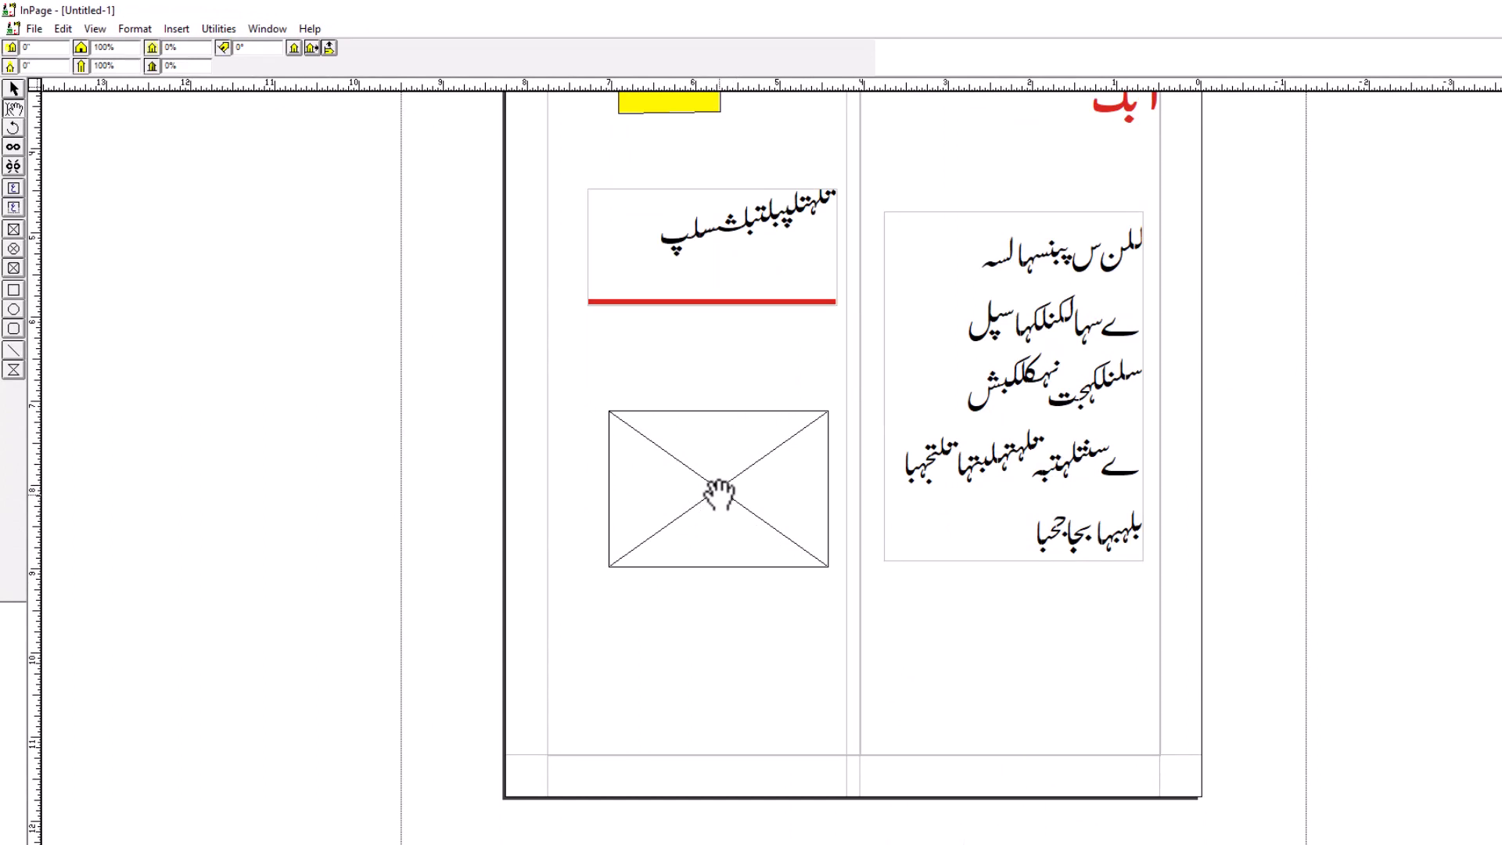
{"action": "key", "text": "ctrl+e"}
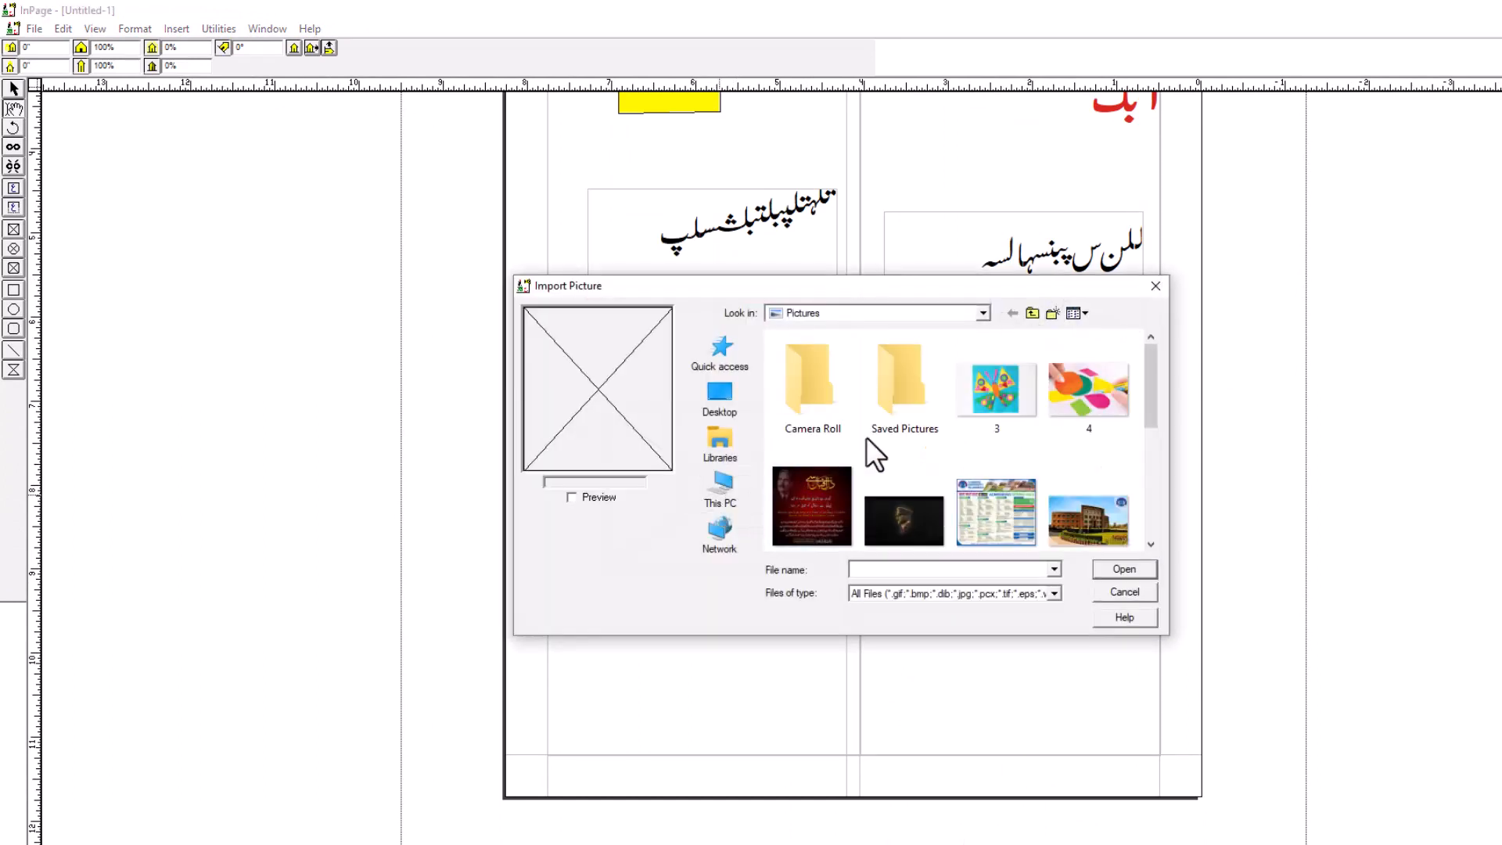
{"action": "left_click", "coordinate": [1011, 393]}
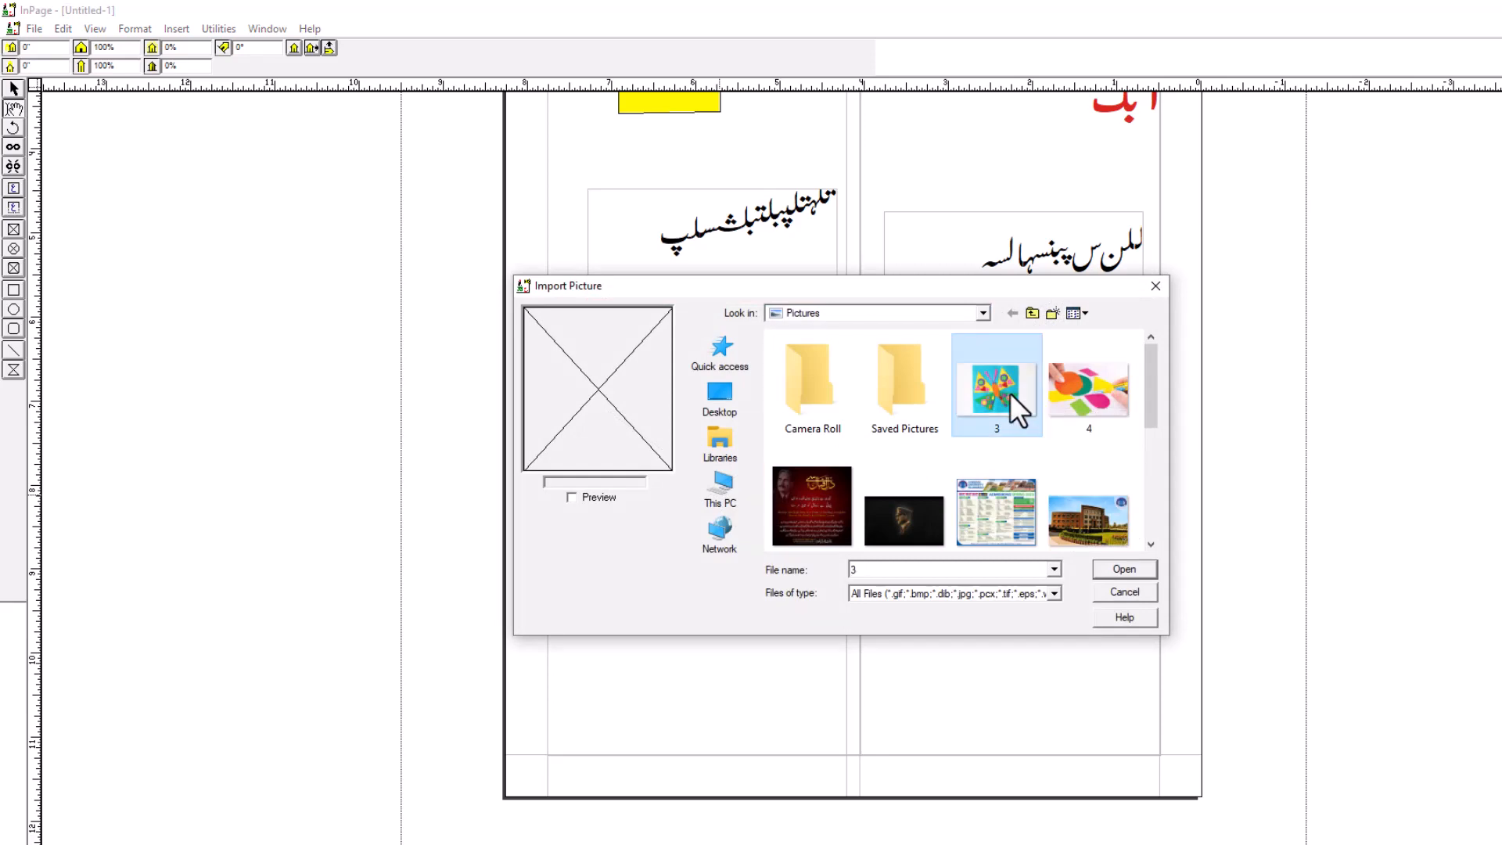
{"action": "double_click", "coordinate": [1011, 392]}
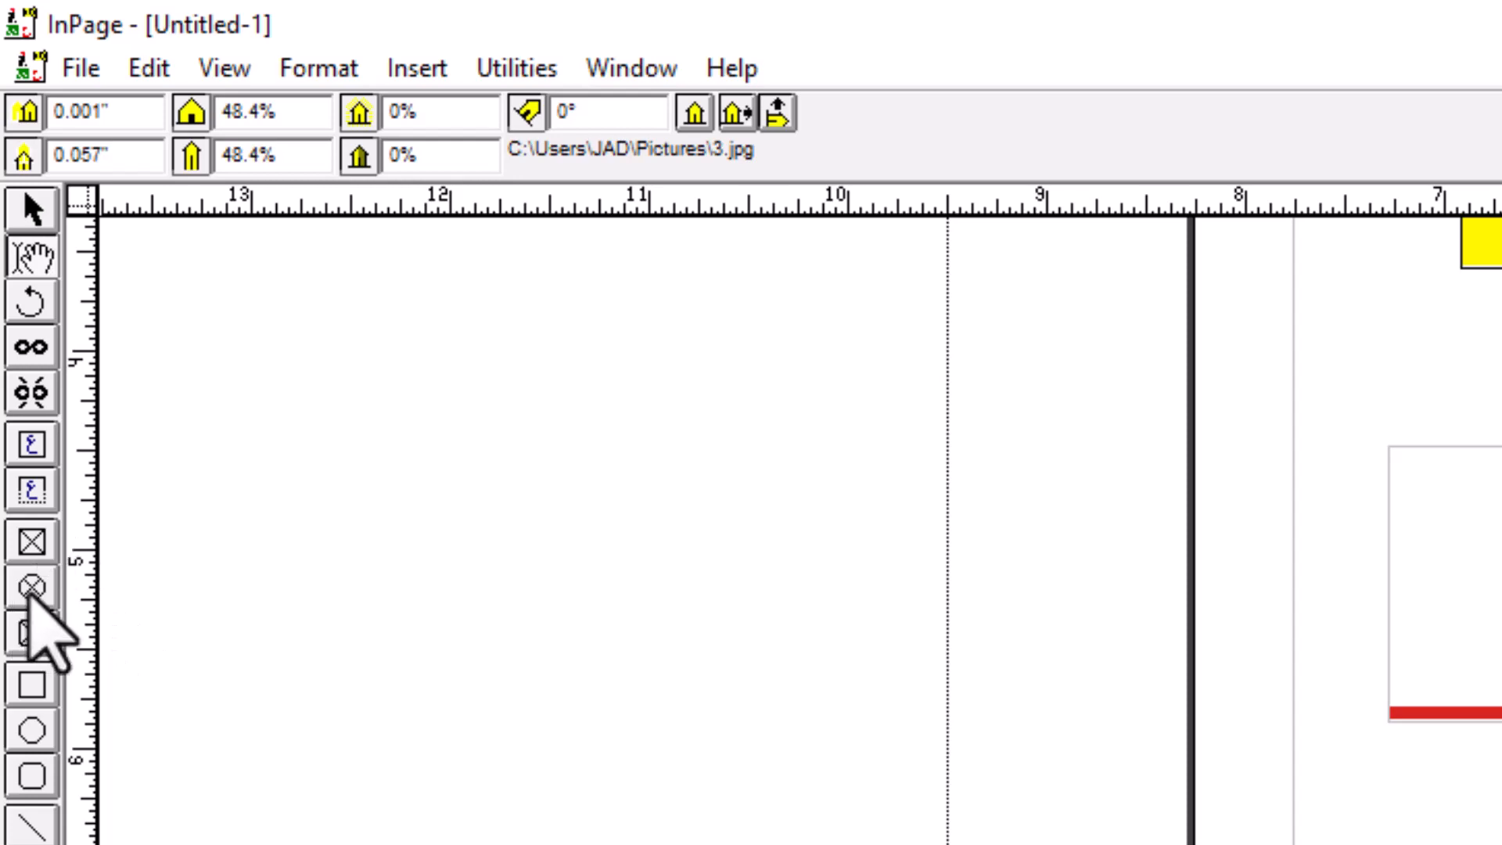
- Draw an elliptical picture box about 6.09 by 1.4 inches below the butterfly picture, extending across both columns
{"action": "left_click", "coordinate": [31, 587]}
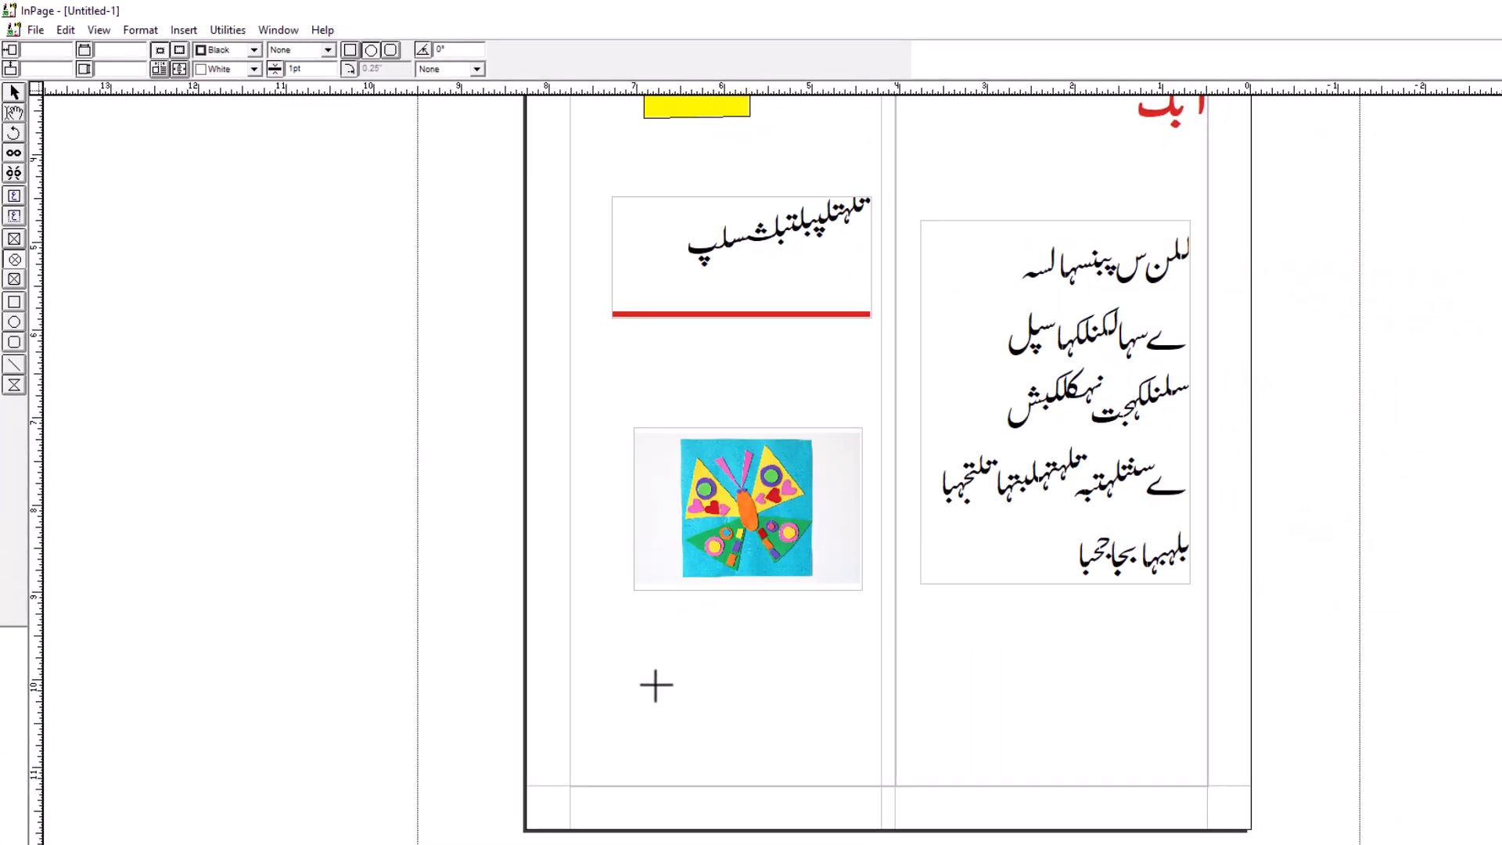
{"action": "left_click_drag", "start_coordinate": [598, 630], "coordinate": [740, 758]}
{"action": "key", "text": "shift"}
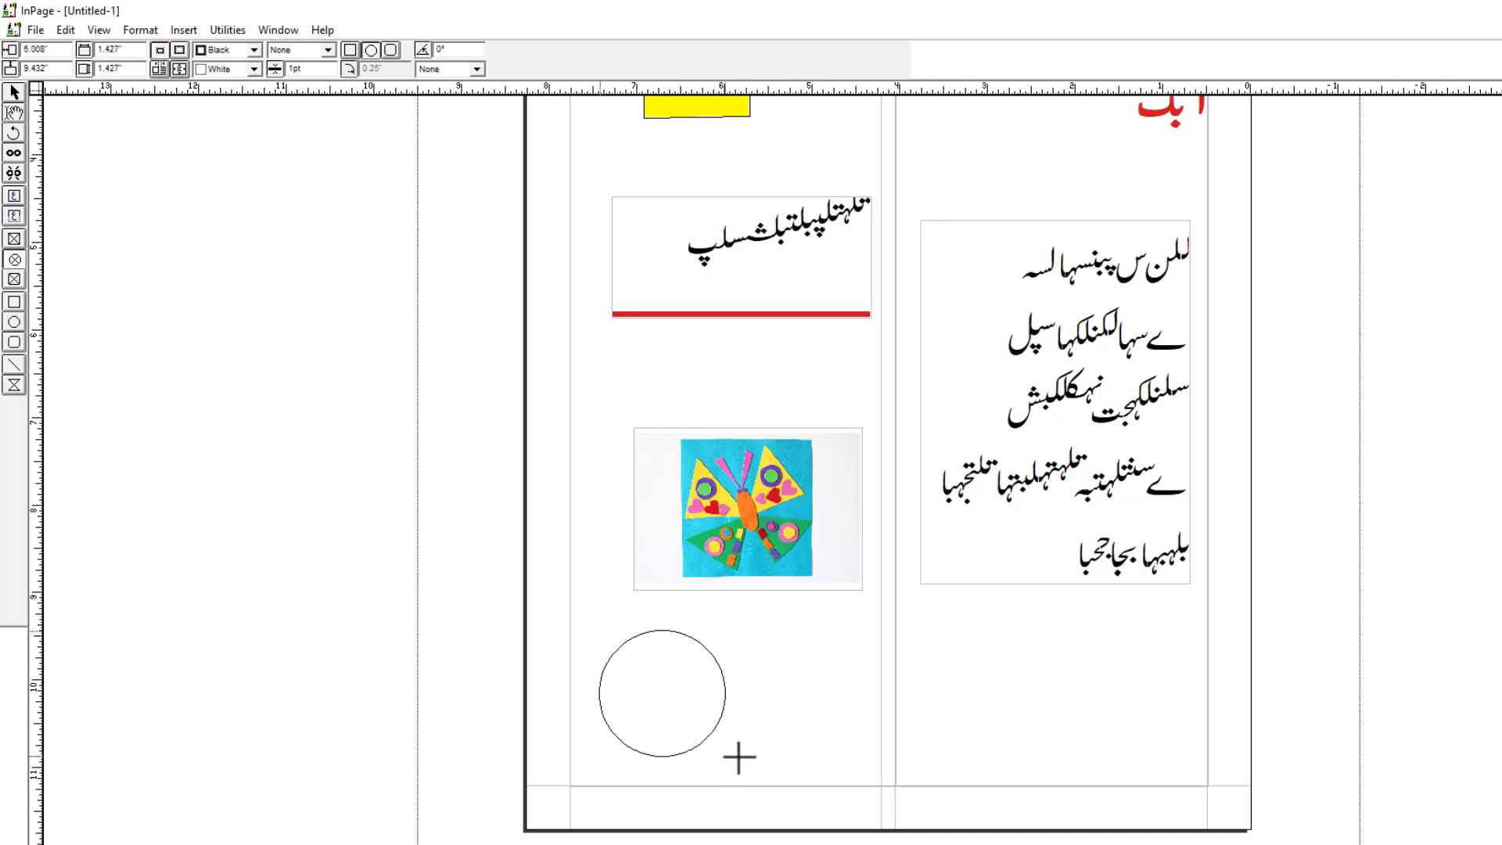
{"action": "left_click_drag", "start_coordinate": [740, 757], "coordinate": [1082, 754]}
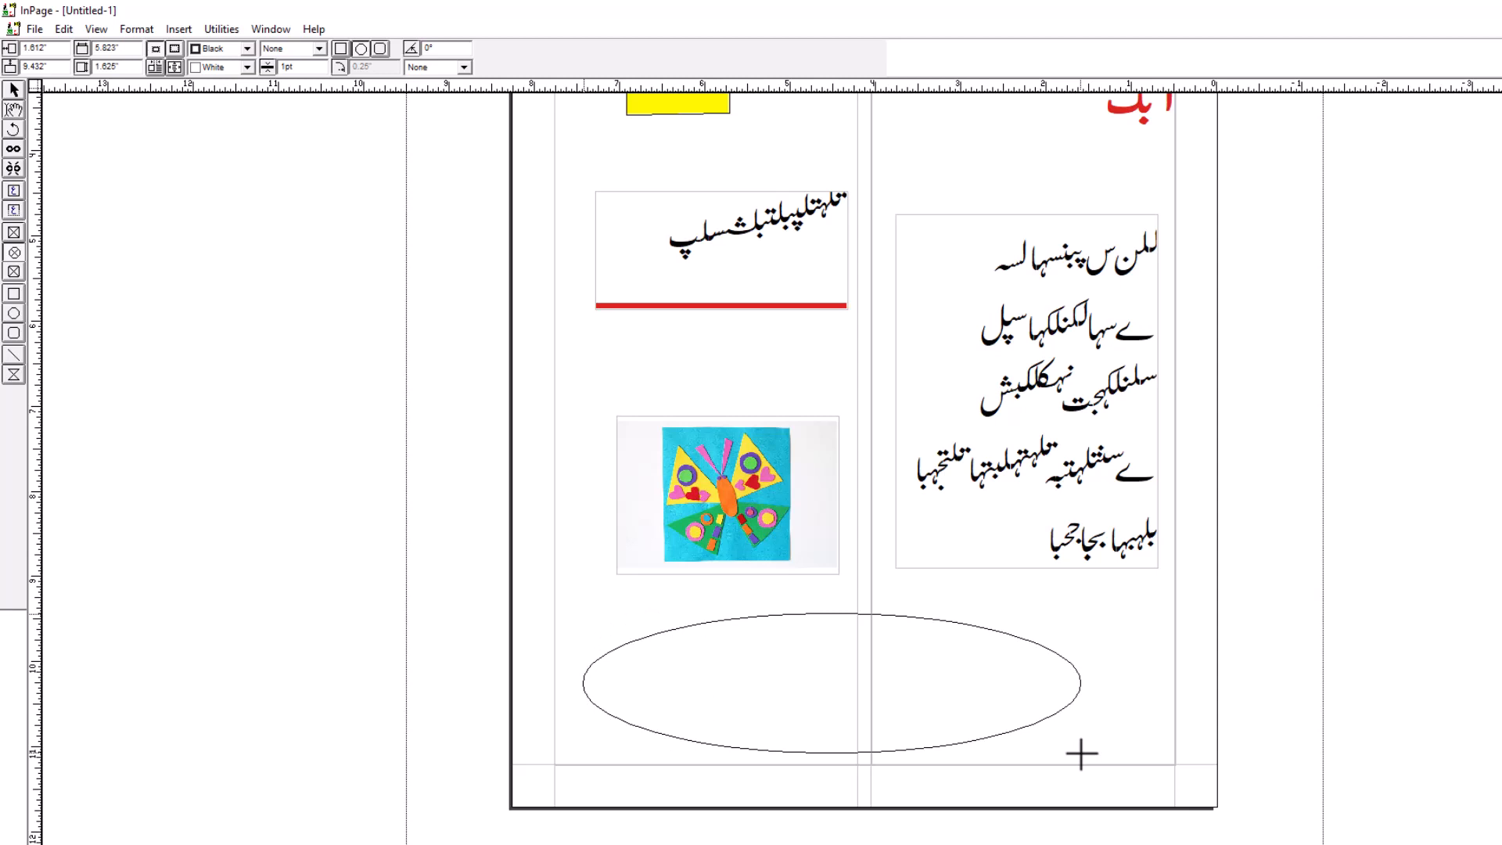
{"action": "mouse_move", "coordinate": [1081, 754]}
{"action": "left_mouse_down"}
{"action": "mouse_move", "coordinate": [1187, 832]}
{"action": "mouse_move", "coordinate": [1221, 844]}
{"action": "mouse_move", "coordinate": [1251, 828]}
{"action": "mouse_move", "coordinate": [1104, 734]}
{"action": "left_mouse_up"}
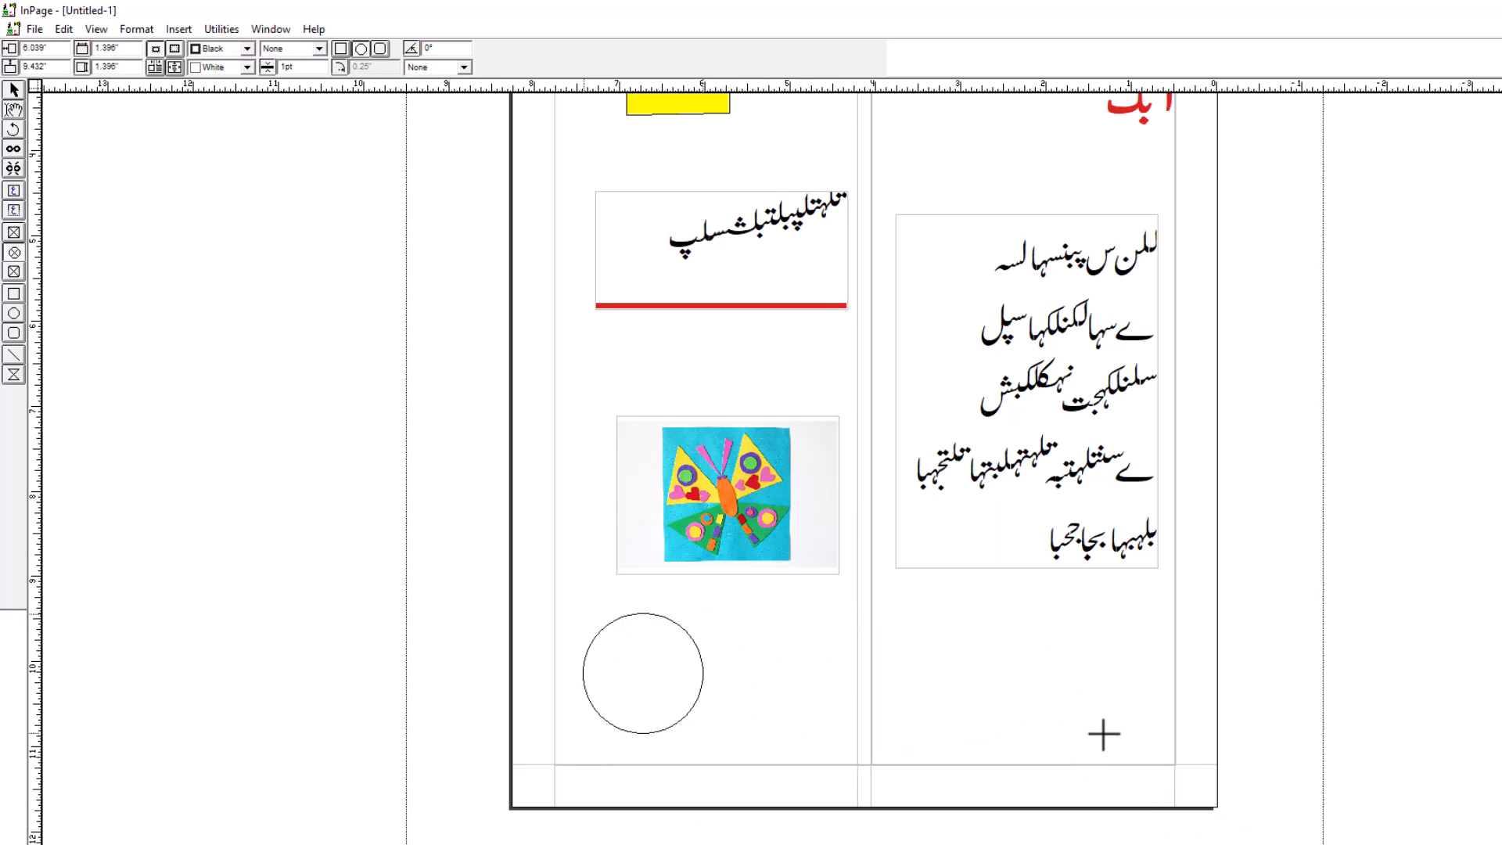
{"action": "left_click_drag", "start_coordinate": [1104, 734], "coordinate": [1105, 734]}
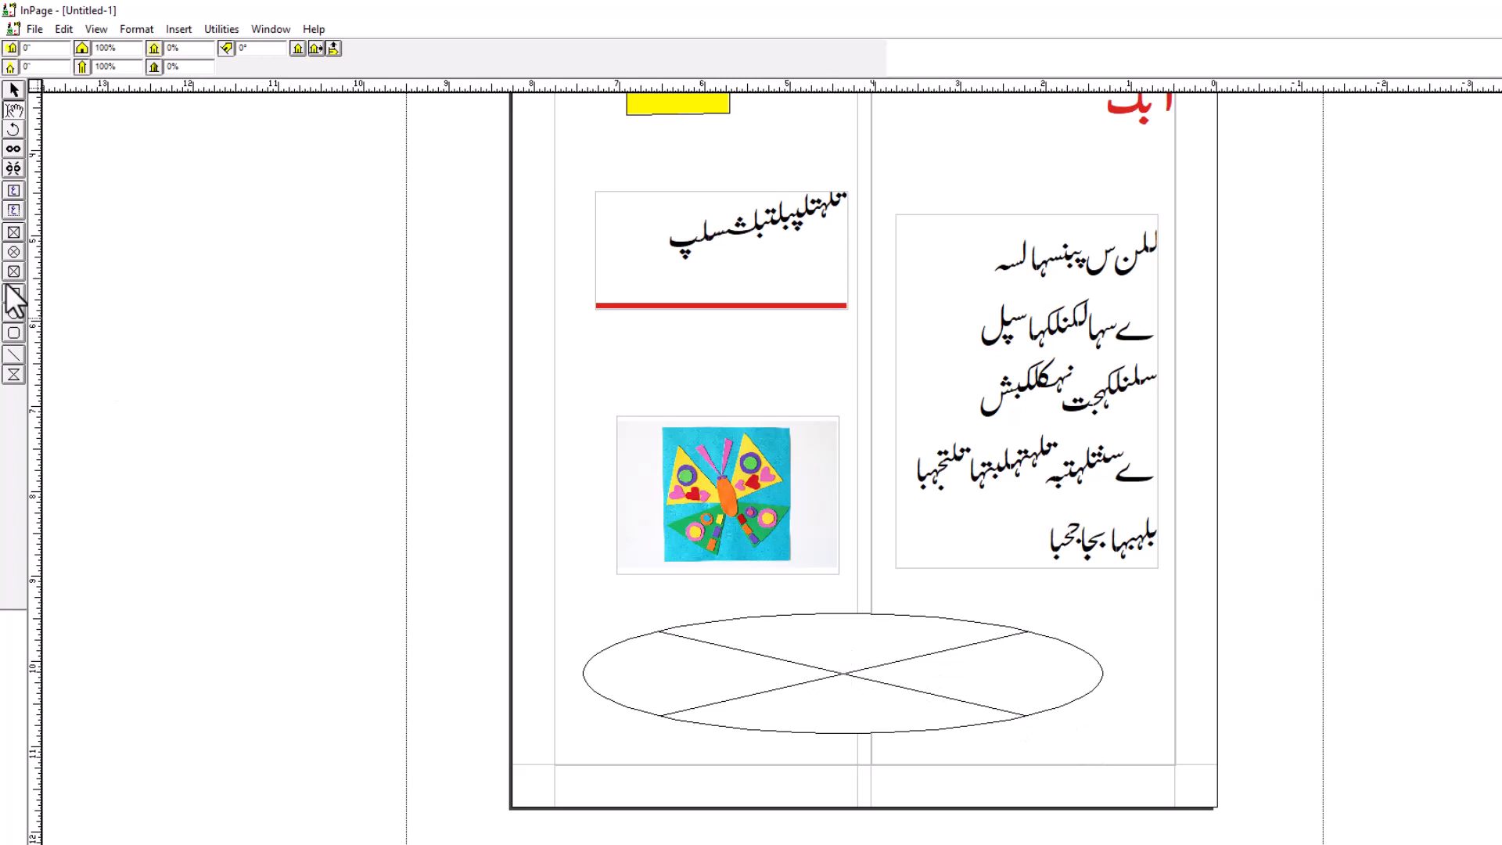
- Delete the wide elliptical picture box at the foot of the page
{"action": "left_click", "coordinate": [14, 89]}
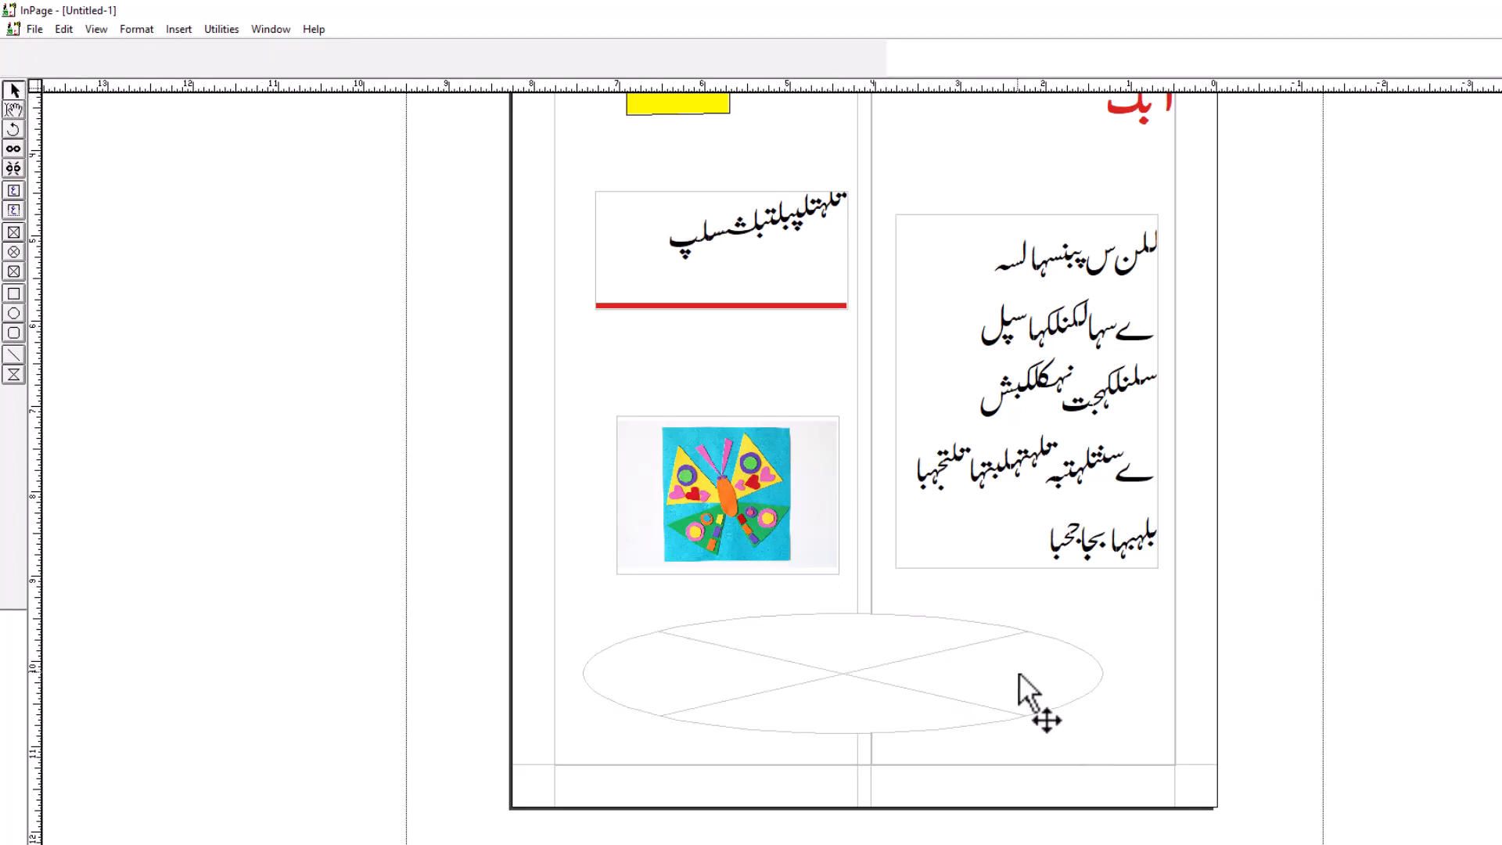
{"action": "left_click", "coordinate": [842, 673]}
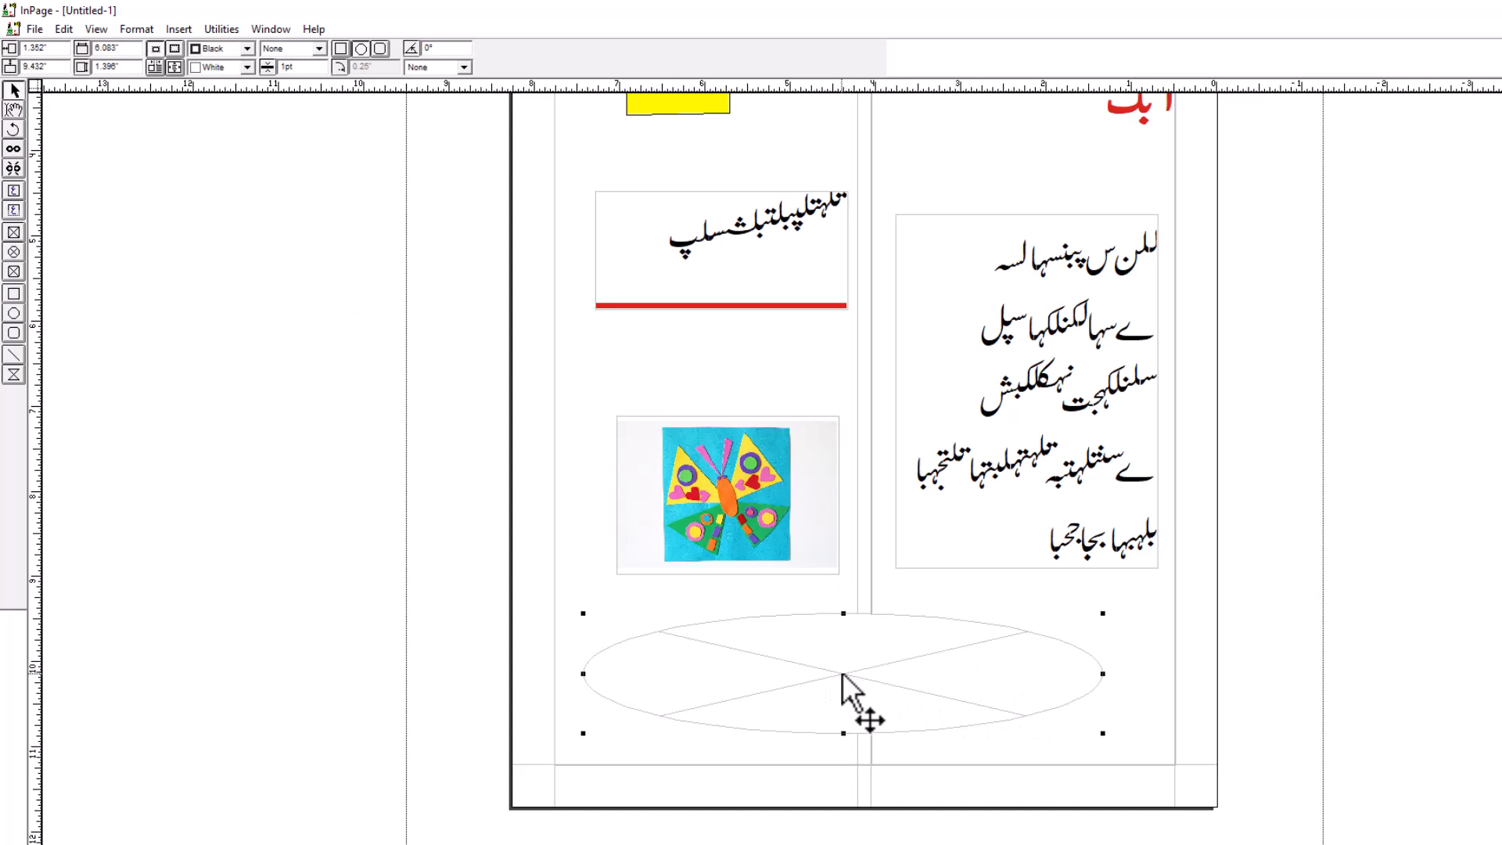
{"action": "key", "text": "Delete"}
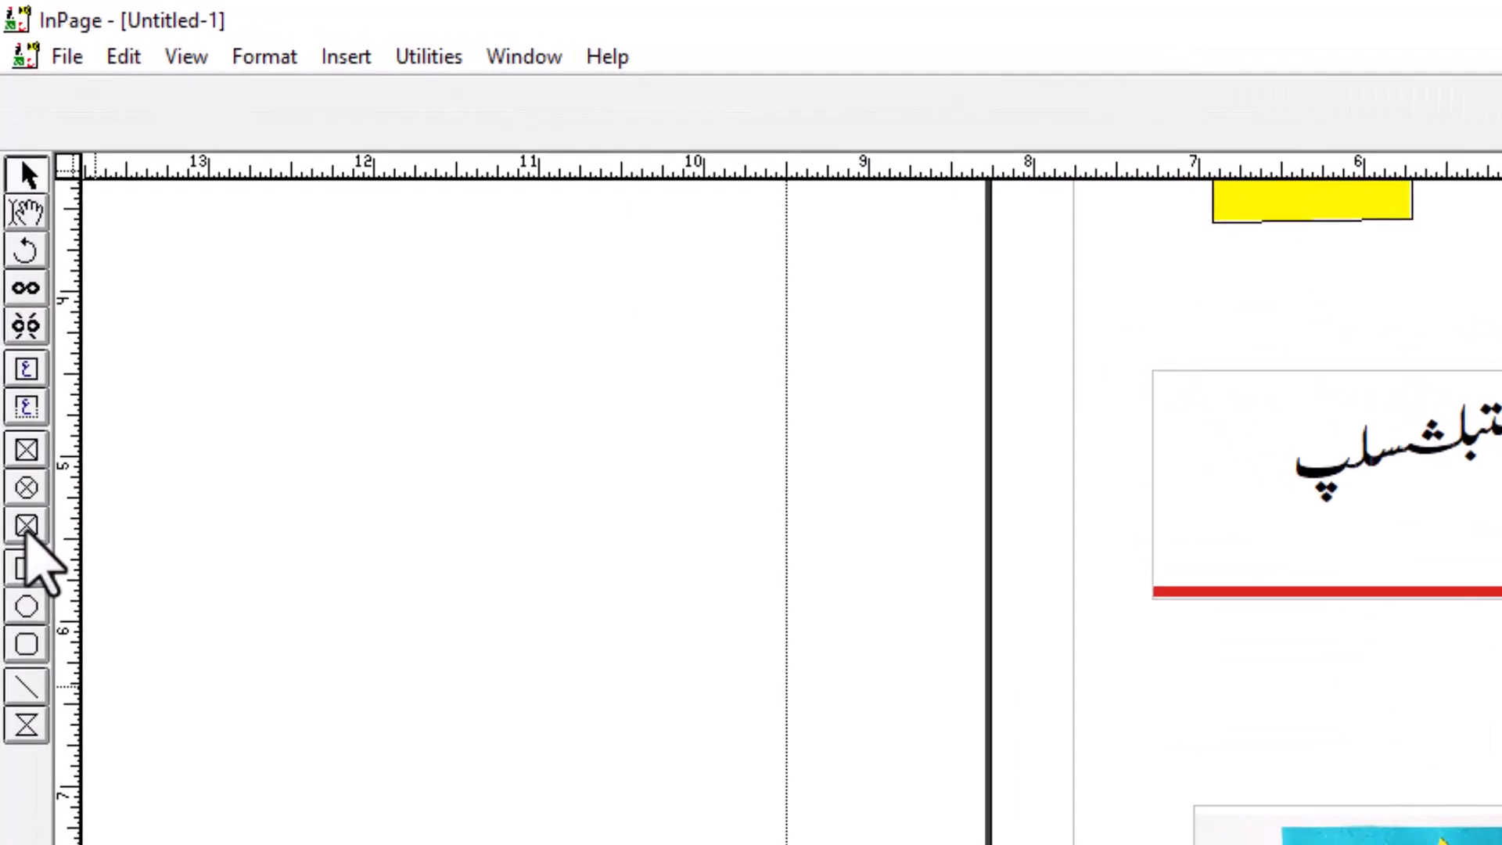
- Draw a perfectly circular picture box below the butterfly picture in the left column
{"action": "left_click", "coordinate": [26, 531]}
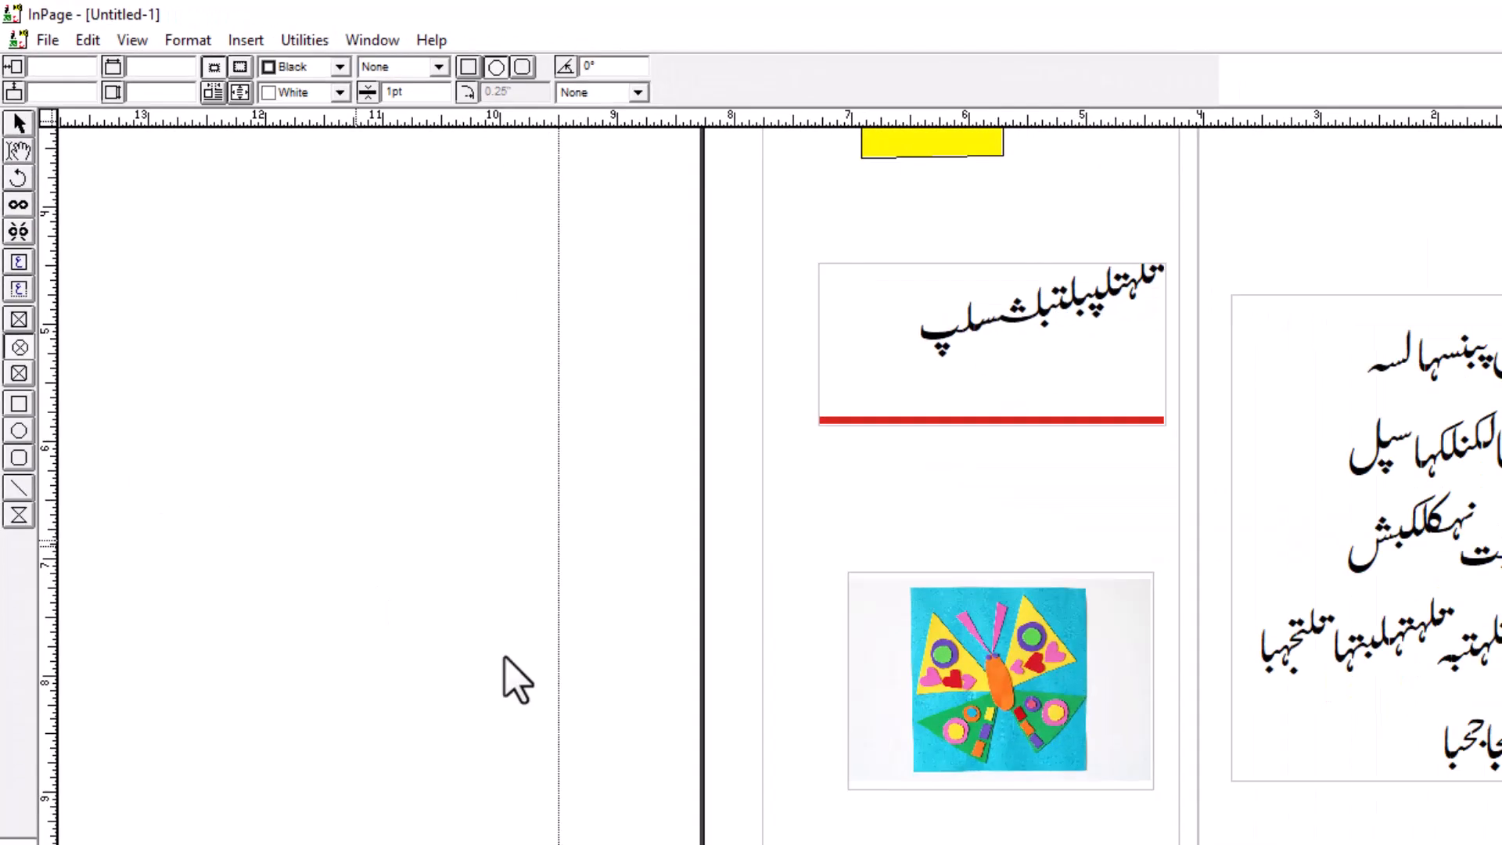
{"action": "left_click_drag", "start_coordinate": [576, 600], "coordinate": [729, 744]}
{"action": "key", "text": "shift"}
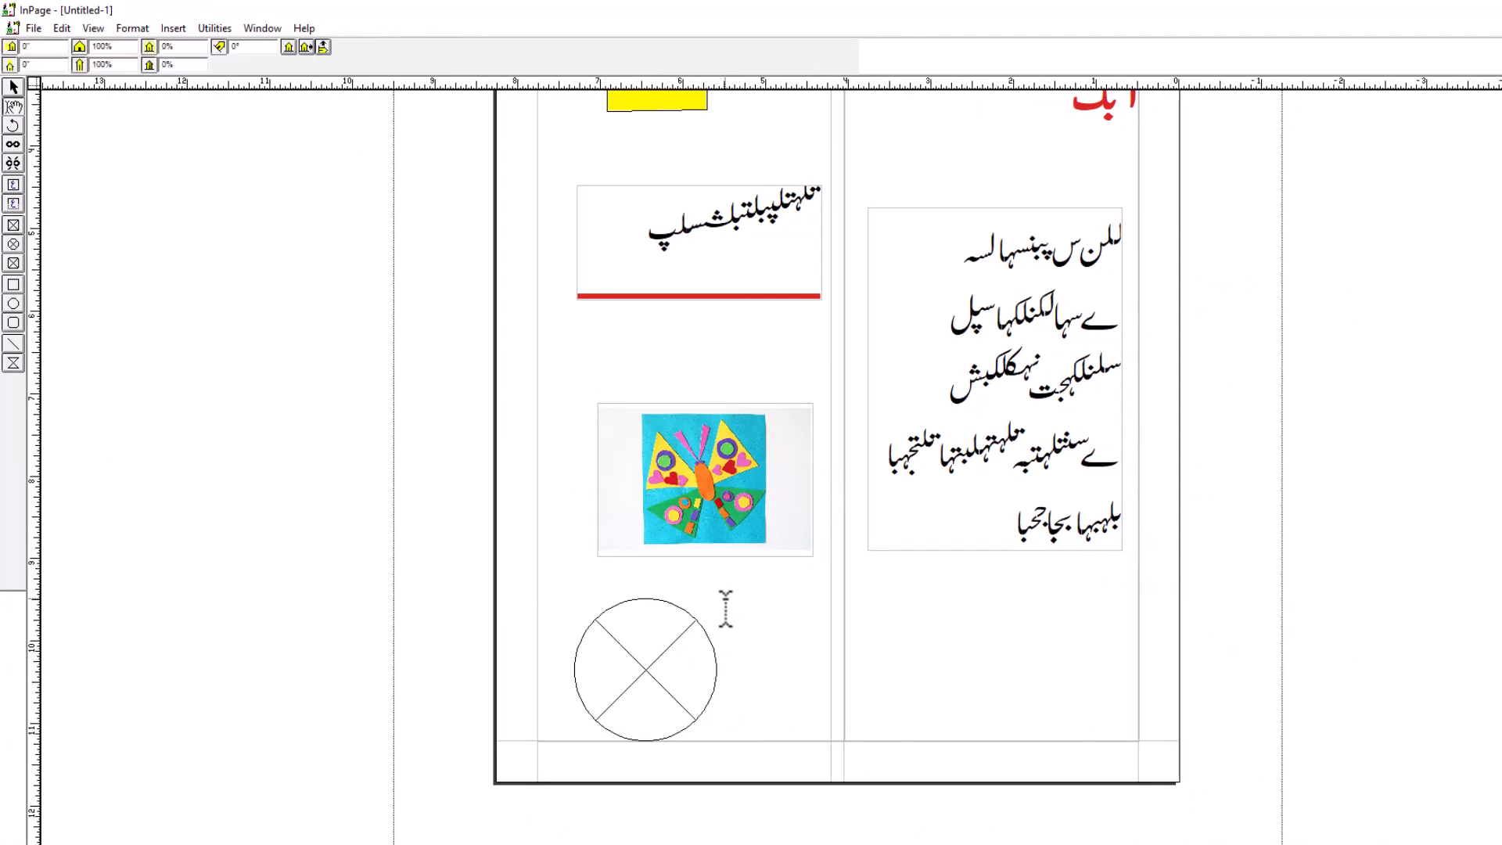
- Try out the HD-wallpaper picture of the man in a black hat in the circular box and remove it
{"action": "double_click", "coordinate": [652, 692]}
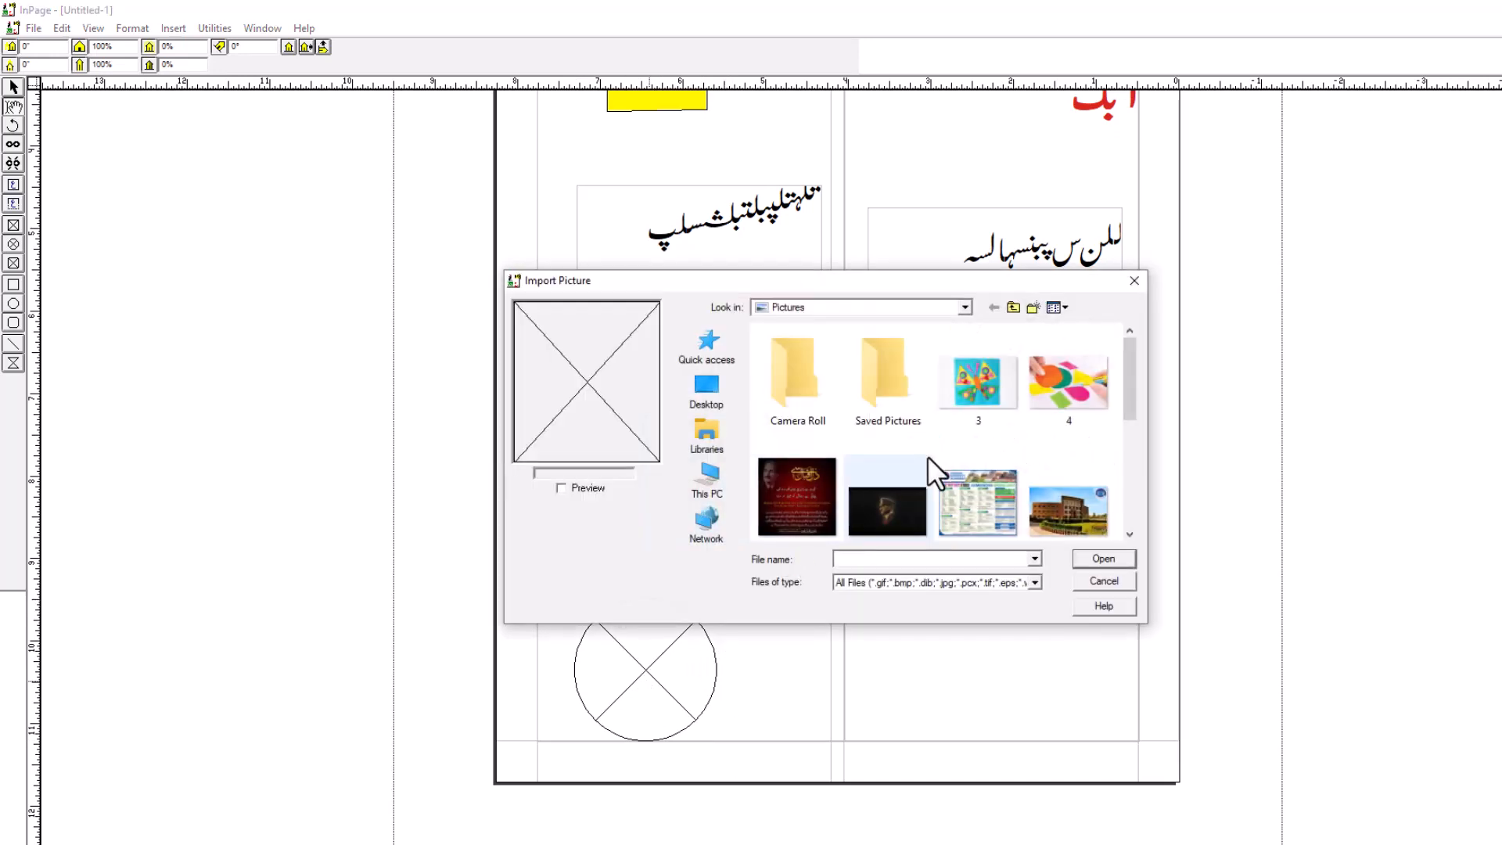
{"action": "scroll", "coordinate": [927, 455], "scroll_direction": "down", "scroll_amount": 2}
{"action": "left_click", "coordinate": [895, 506]}
{"action": "double_click", "coordinate": [893, 504]}
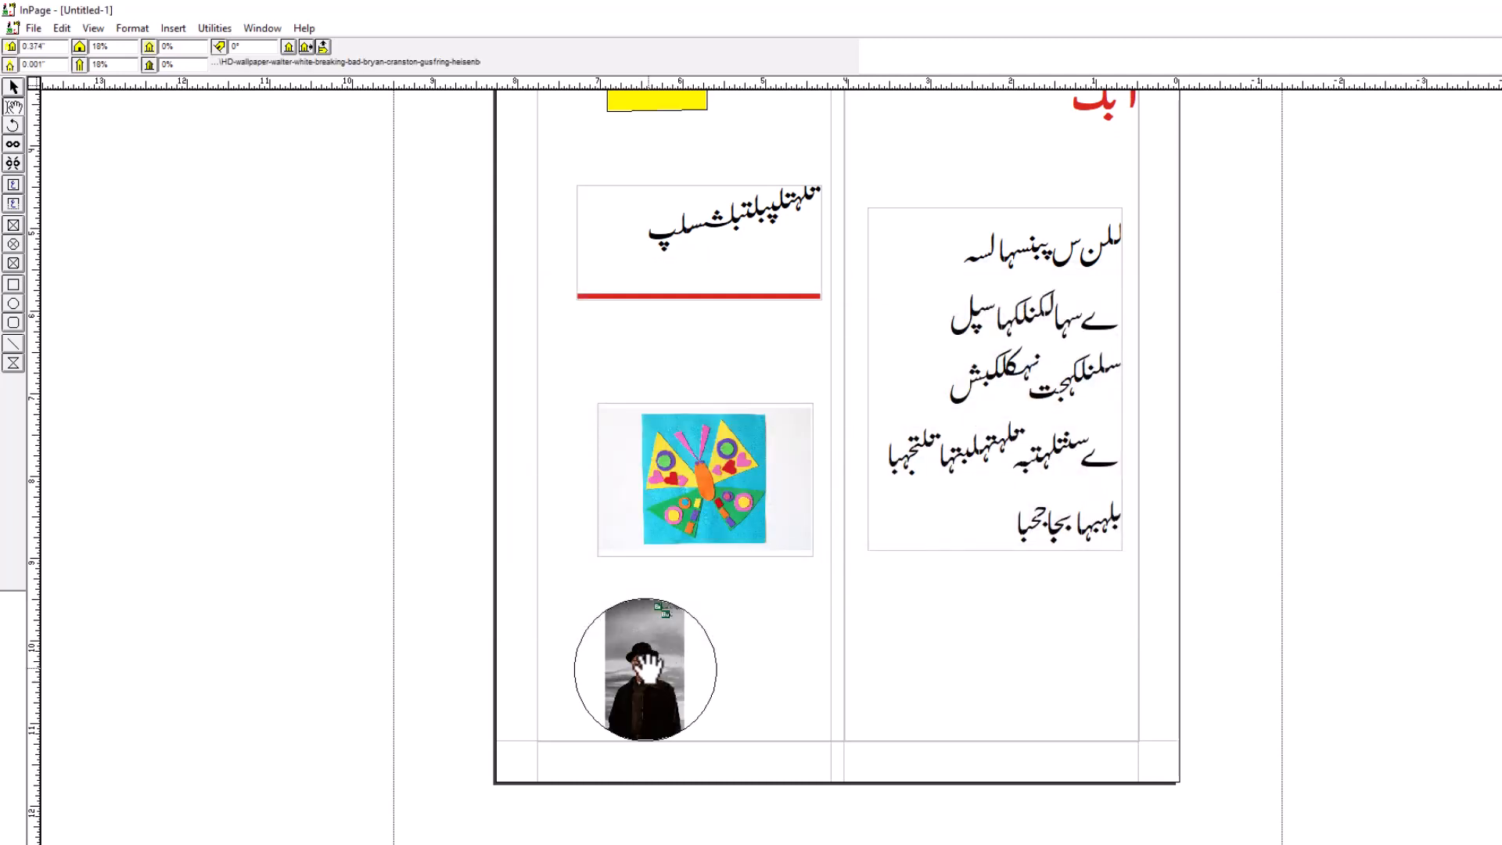
{"action": "mouse_move", "coordinate": [649, 669]}
{"action": "left_mouse_down"}
{"action": "mouse_move", "coordinate": [667, 665]}
{"action": "mouse_move", "coordinate": [616, 659]}
{"action": "mouse_move", "coordinate": [660, 623]}
{"action": "mouse_move", "coordinate": [658, 603]}
{"action": "mouse_move", "coordinate": [691, 637]}
{"action": "mouse_move", "coordinate": [656, 648]}
{"action": "left_mouse_up"}
{"action": "key", "text": "Delete"}
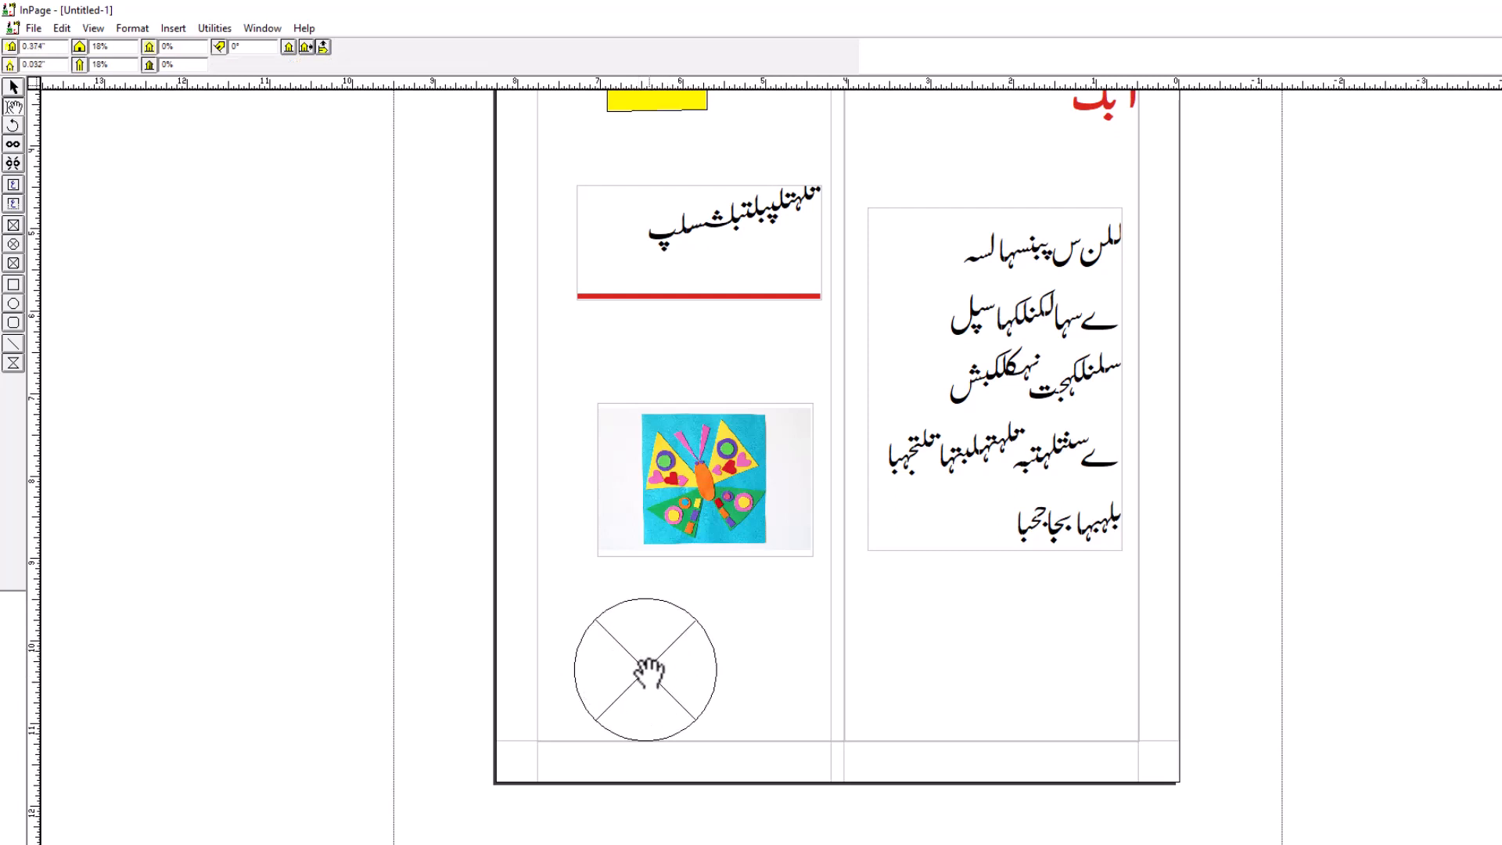
- Import picture 4, the paper cut-outs photo, into the circular picture box and adjust its position inside the circle
{"action": "double_click", "coordinate": [649, 673]}
{"action": "scroll", "coordinate": [1016, 467], "scroll_direction": "down", "scroll_amount": 5}
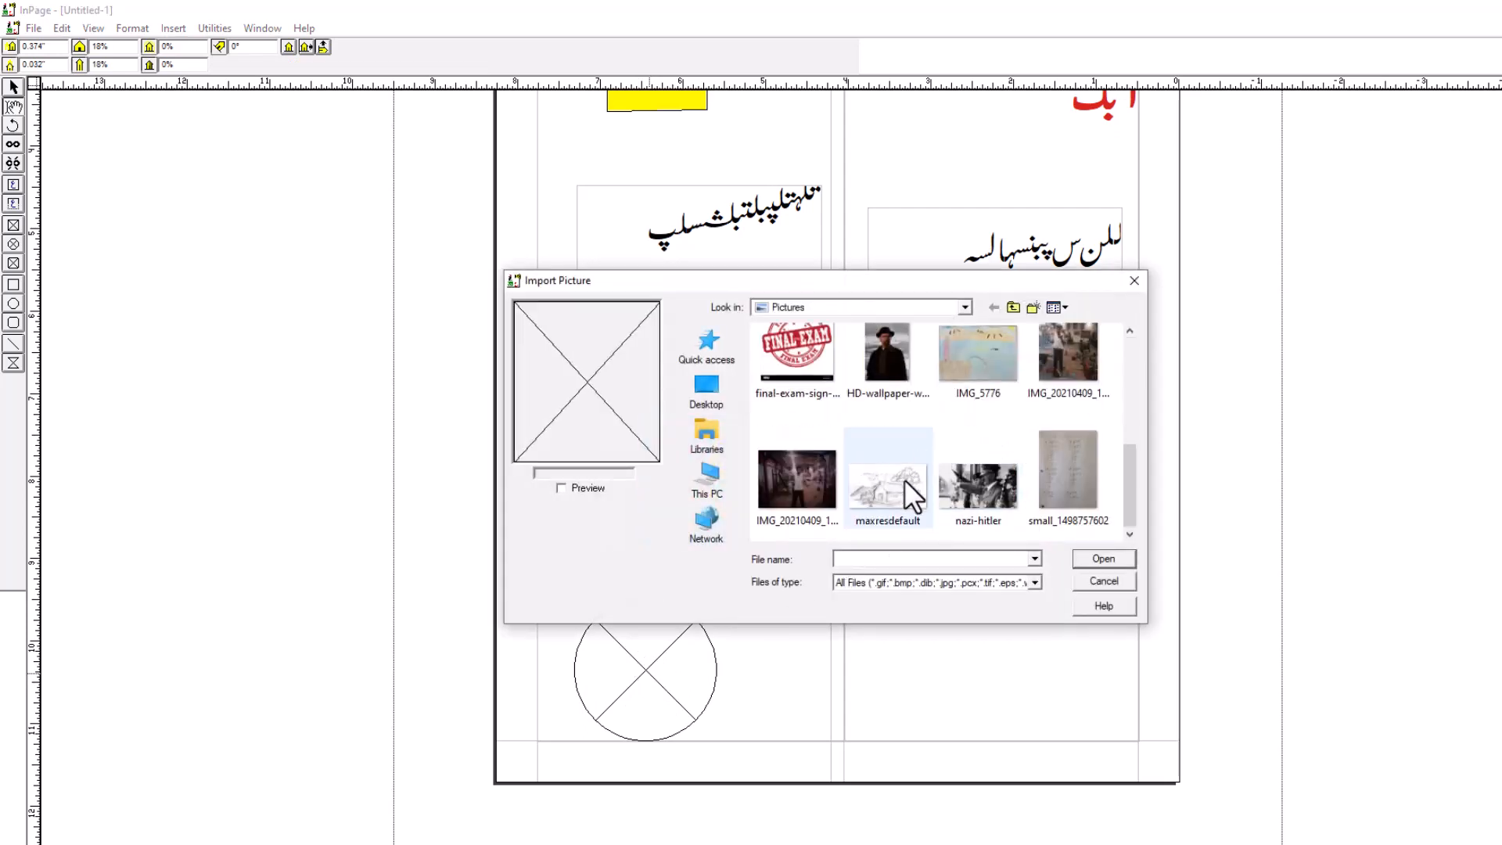
{"action": "scroll", "coordinate": [1028, 461], "scroll_direction": "up", "scroll_amount": 5}
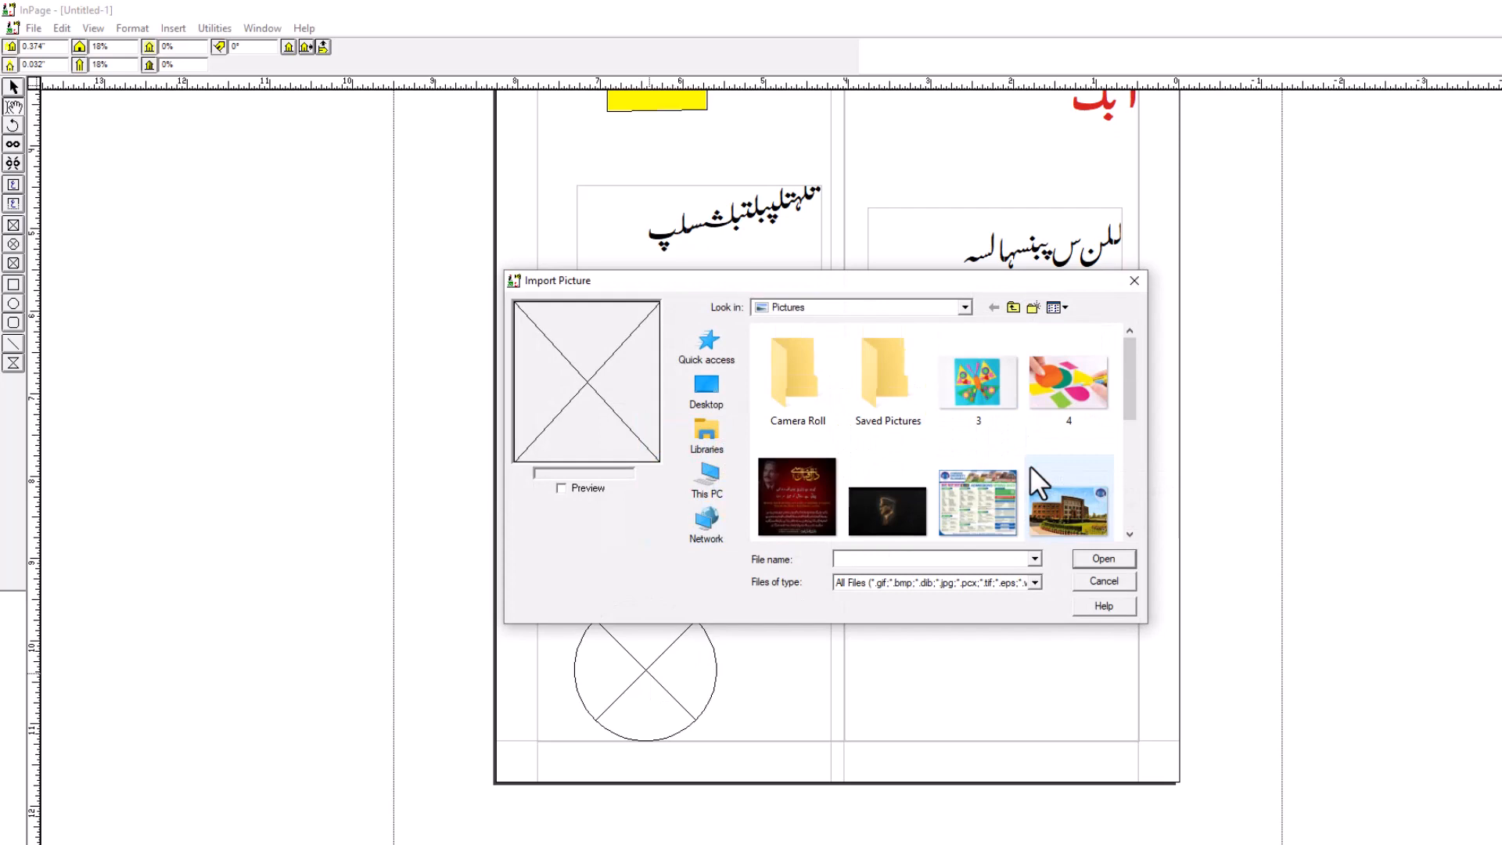
{"action": "double_click", "coordinate": [1096, 382]}
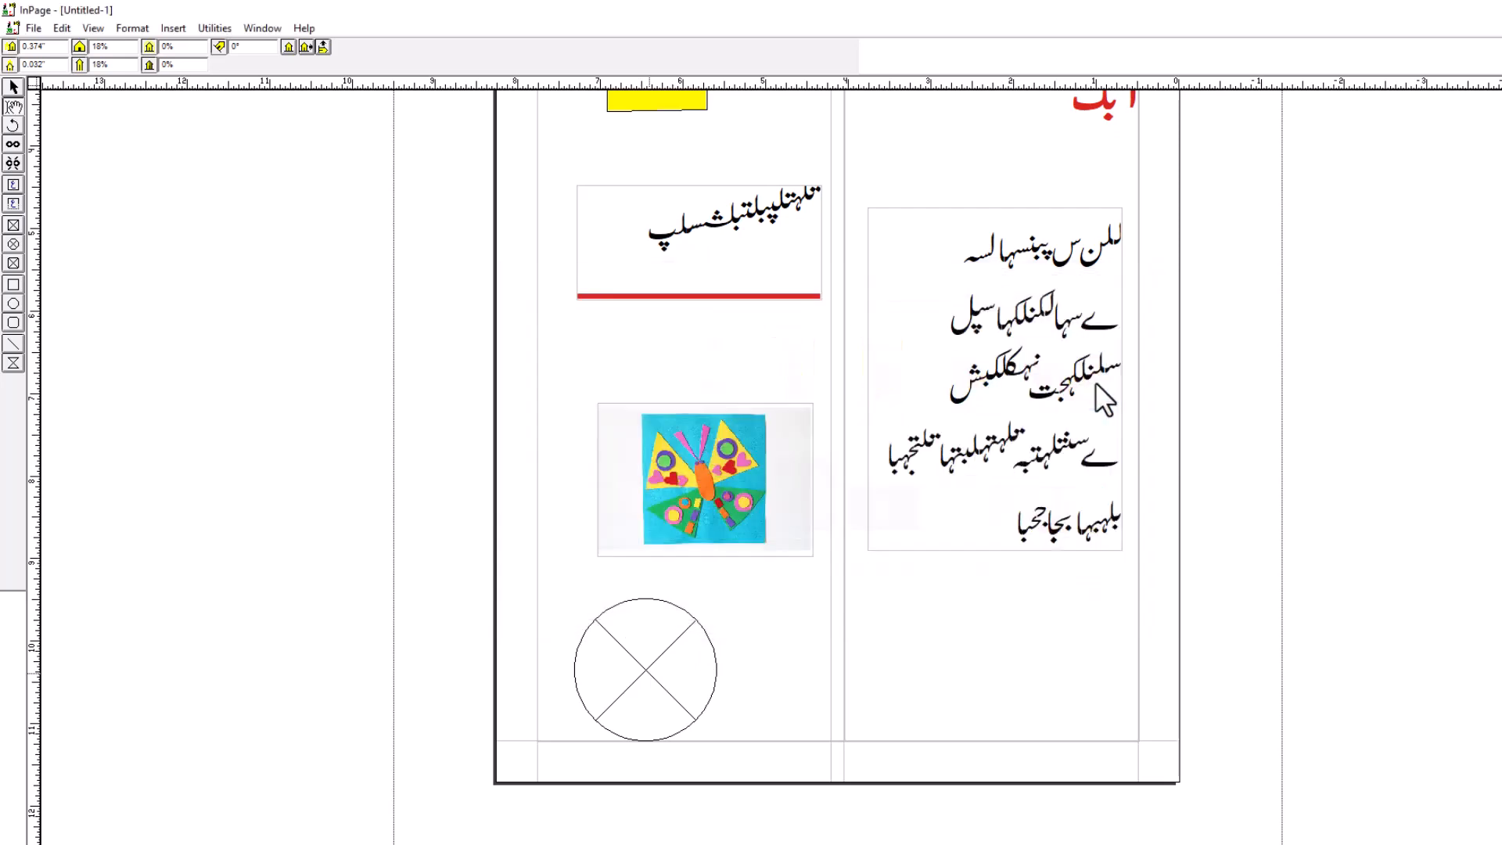
{"action": "left_click_drag", "start_coordinate": [610, 648], "coordinate": [619, 660]}
- Fit the page in the window, then magnify the view to 200% around the circular picture box
{"action": "right_click", "coordinate": [620, 659]}
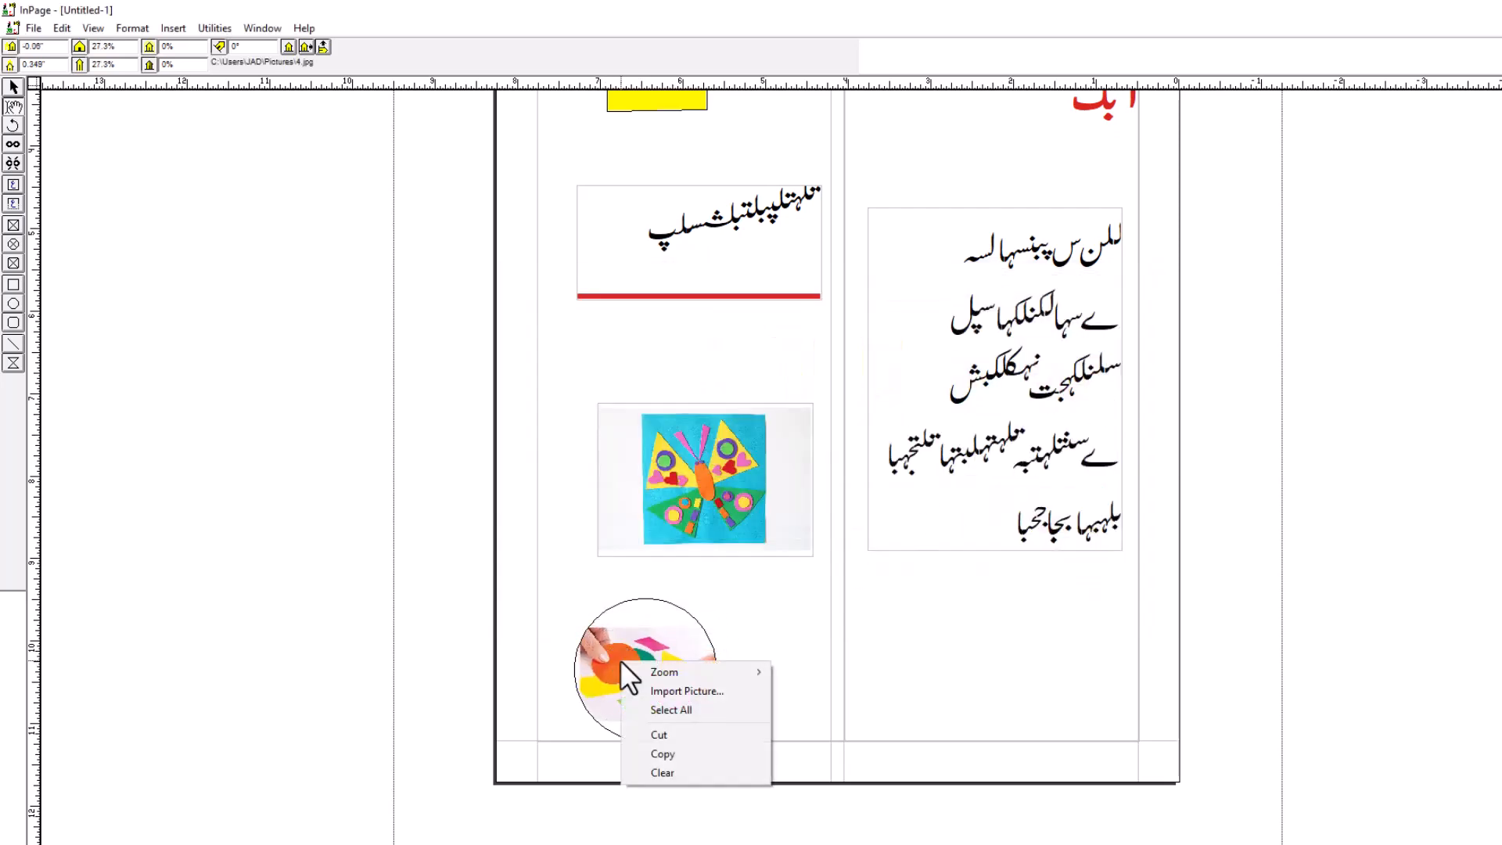
{"action": "mouse_move", "coordinate": [657, 672]}
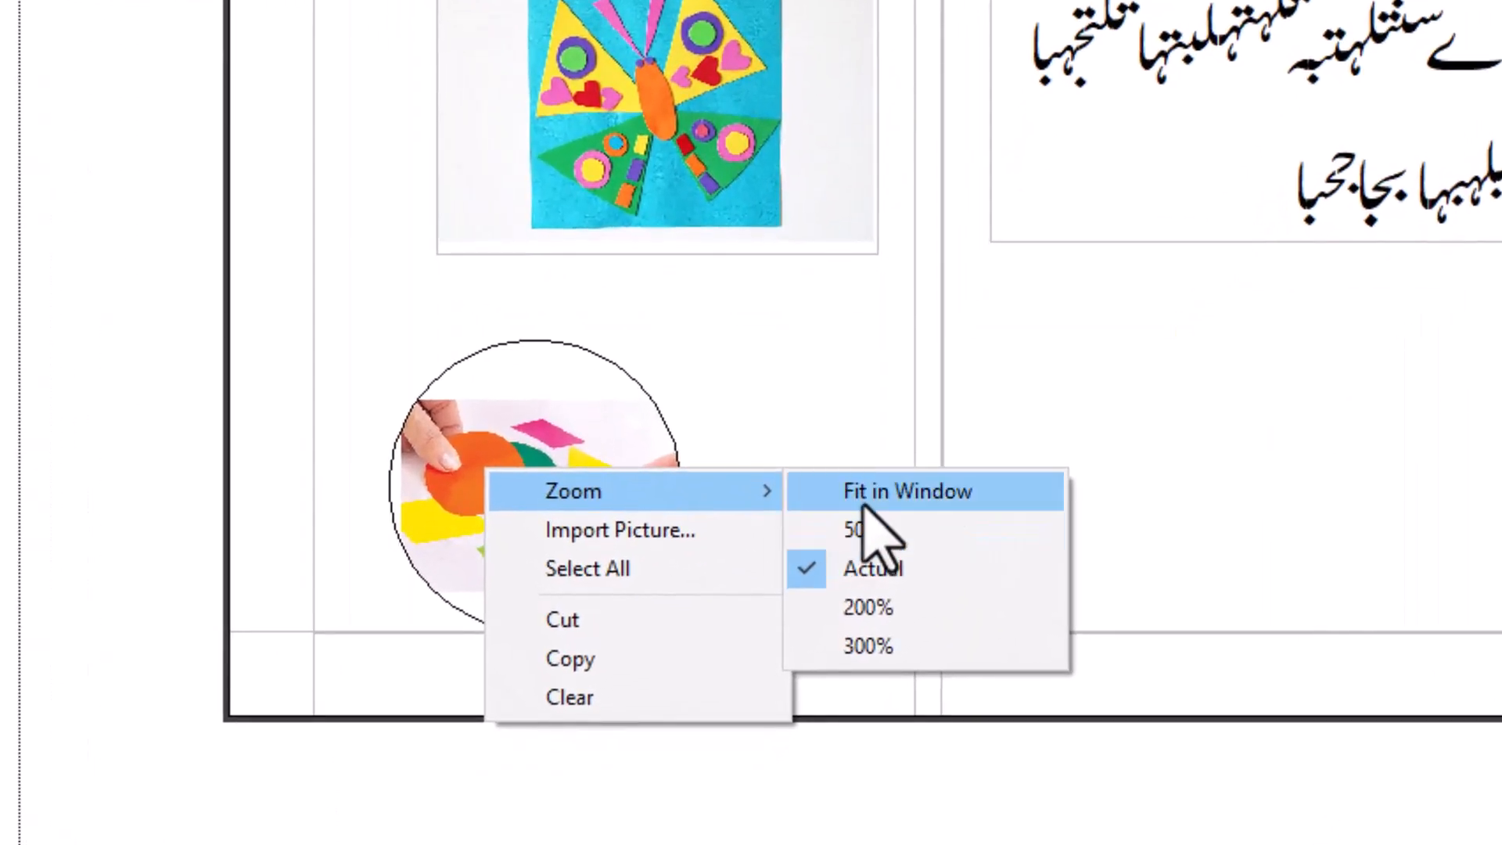
{"action": "left_click", "coordinate": [866, 493]}
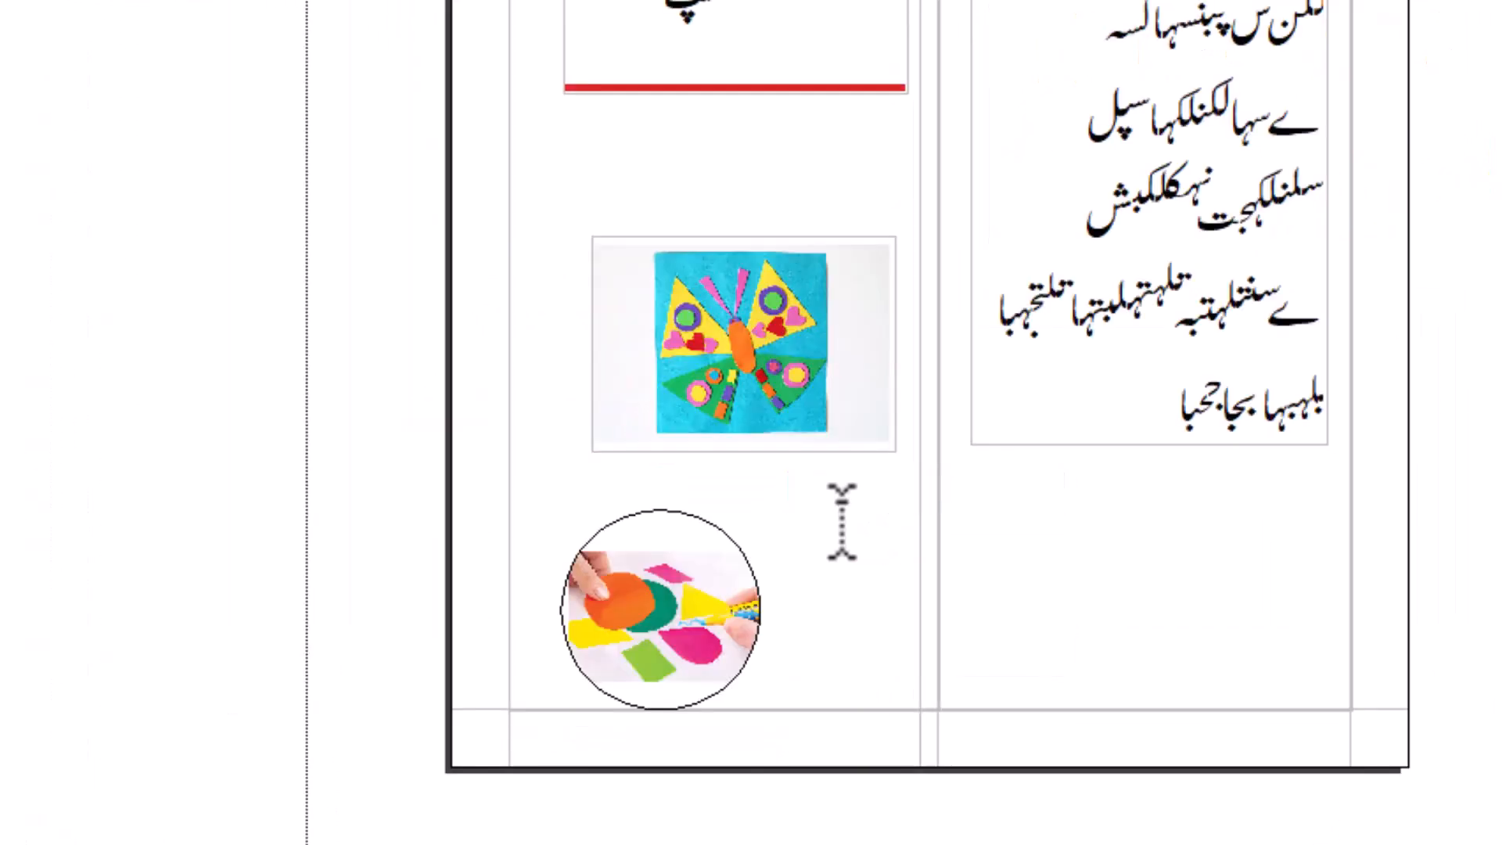
{"action": "right_click", "coordinate": [610, 495]}
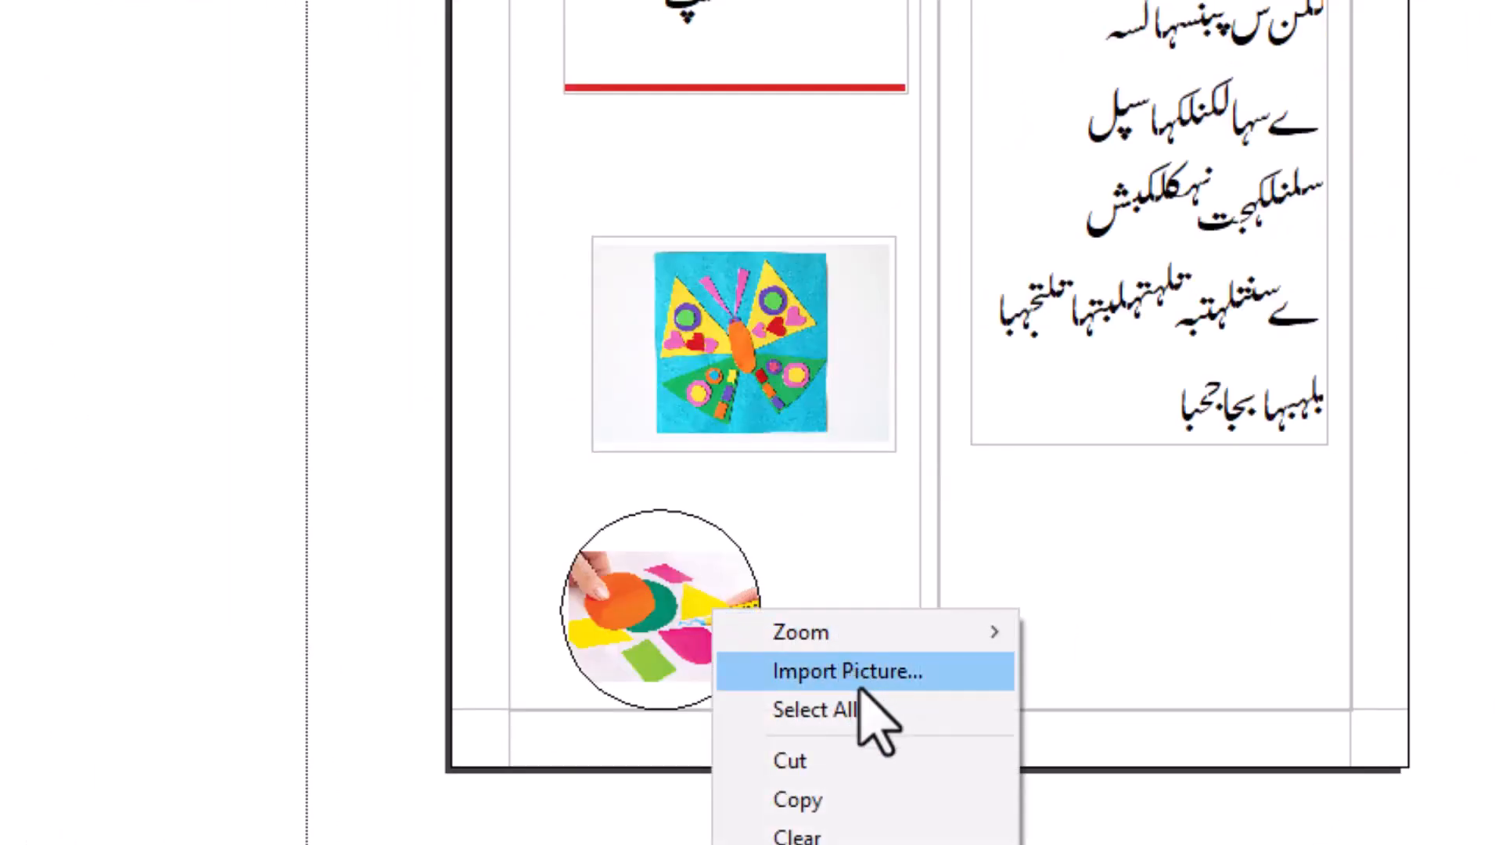
{"action": "mouse_move", "coordinate": [931, 646]}
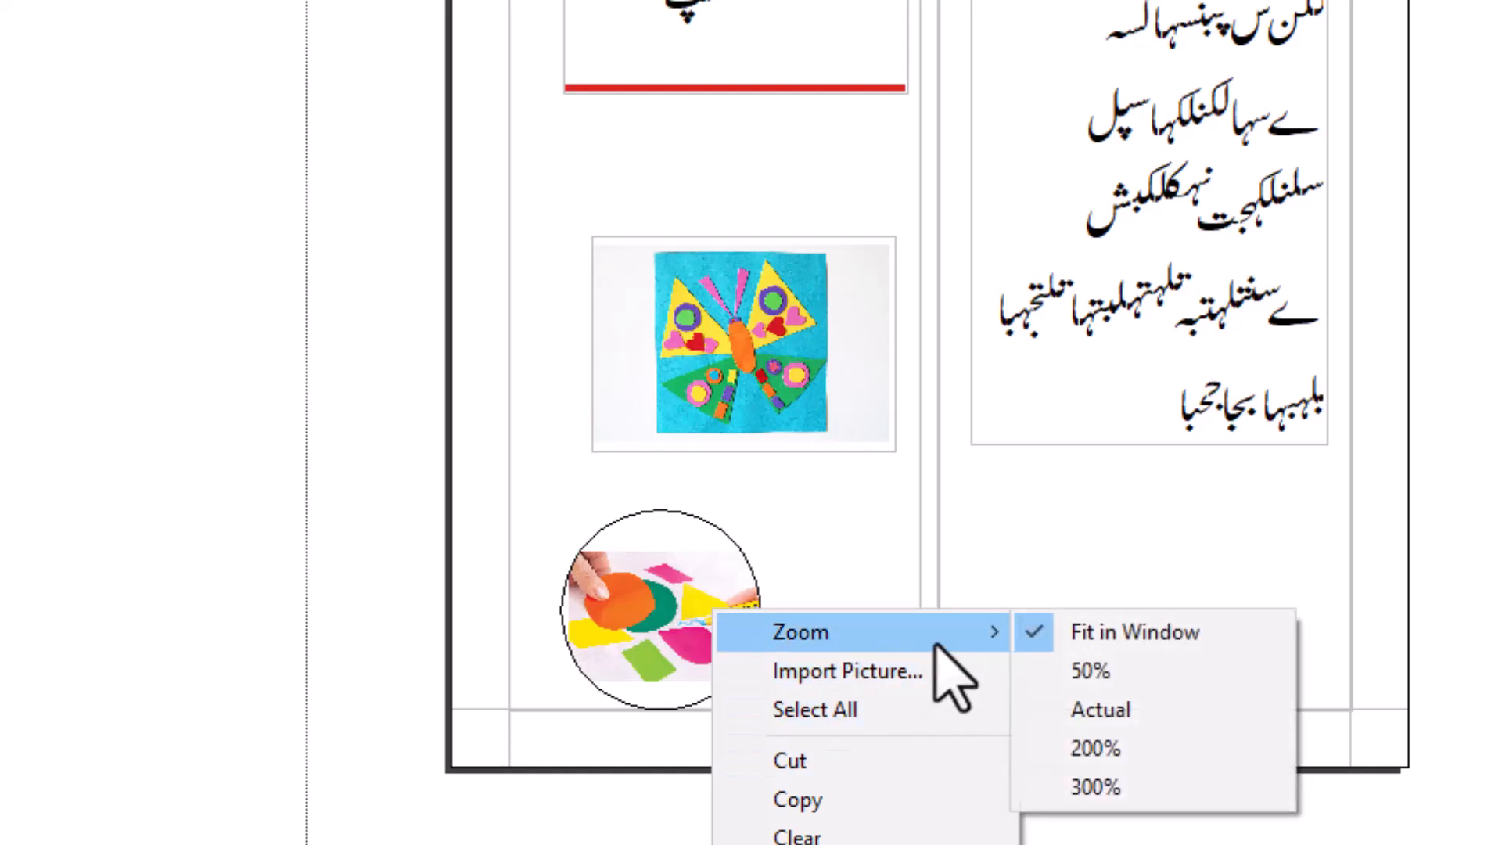
{"action": "left_click", "coordinate": [1179, 752]}
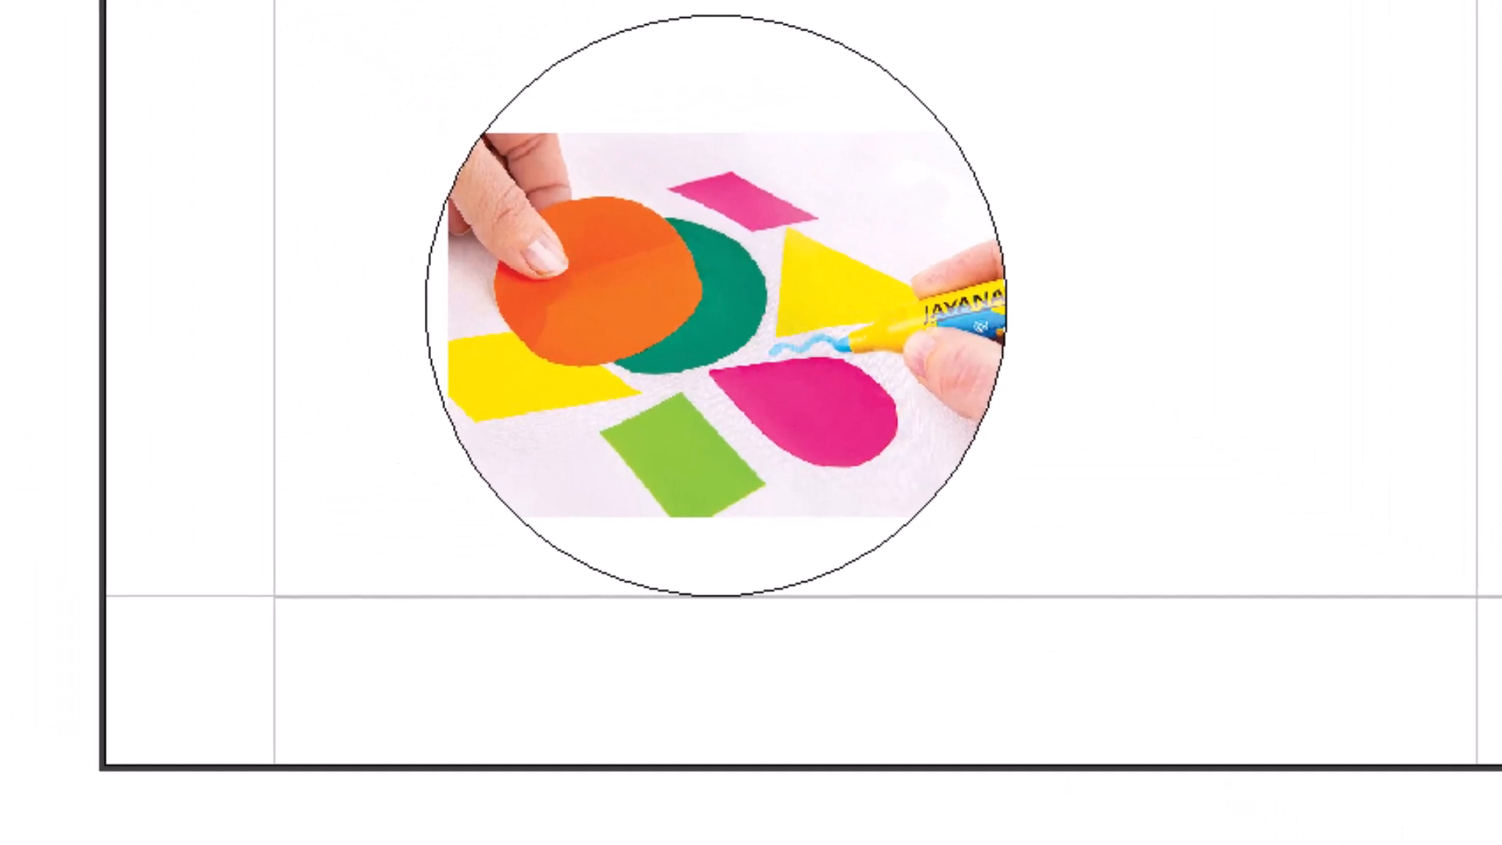
{"action": "left_click", "coordinate": [570, 208]}
{"action": "right_click", "coordinate": [571, 210]}
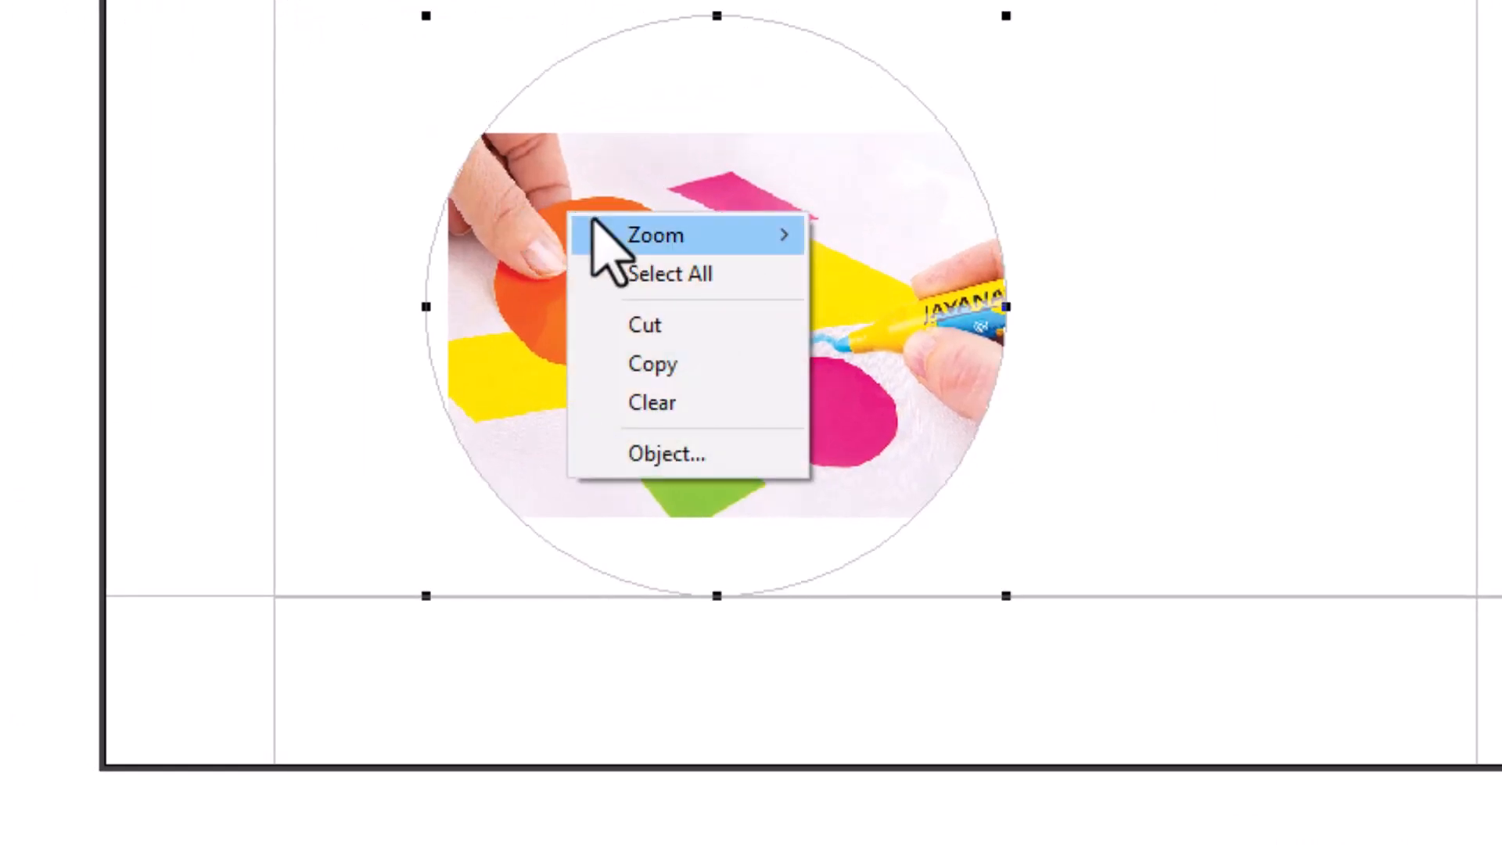
{"action": "mouse_move", "coordinate": [626, 239]}
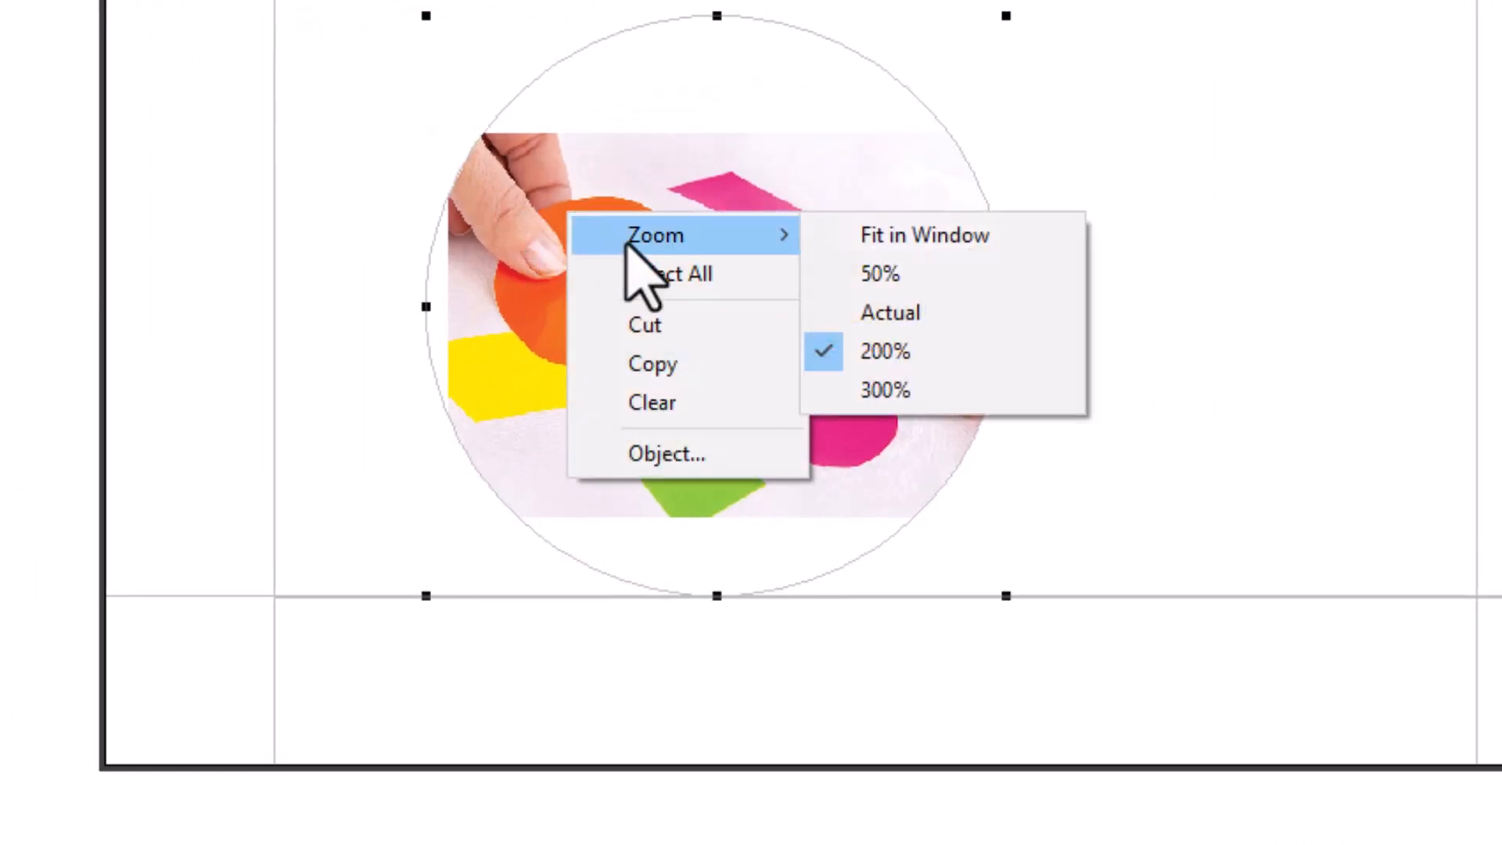
{"action": "left_click", "coordinate": [873, 301]}
{"action": "left_click_drag", "start_coordinate": [510, 296], "coordinate": [544, 320]}
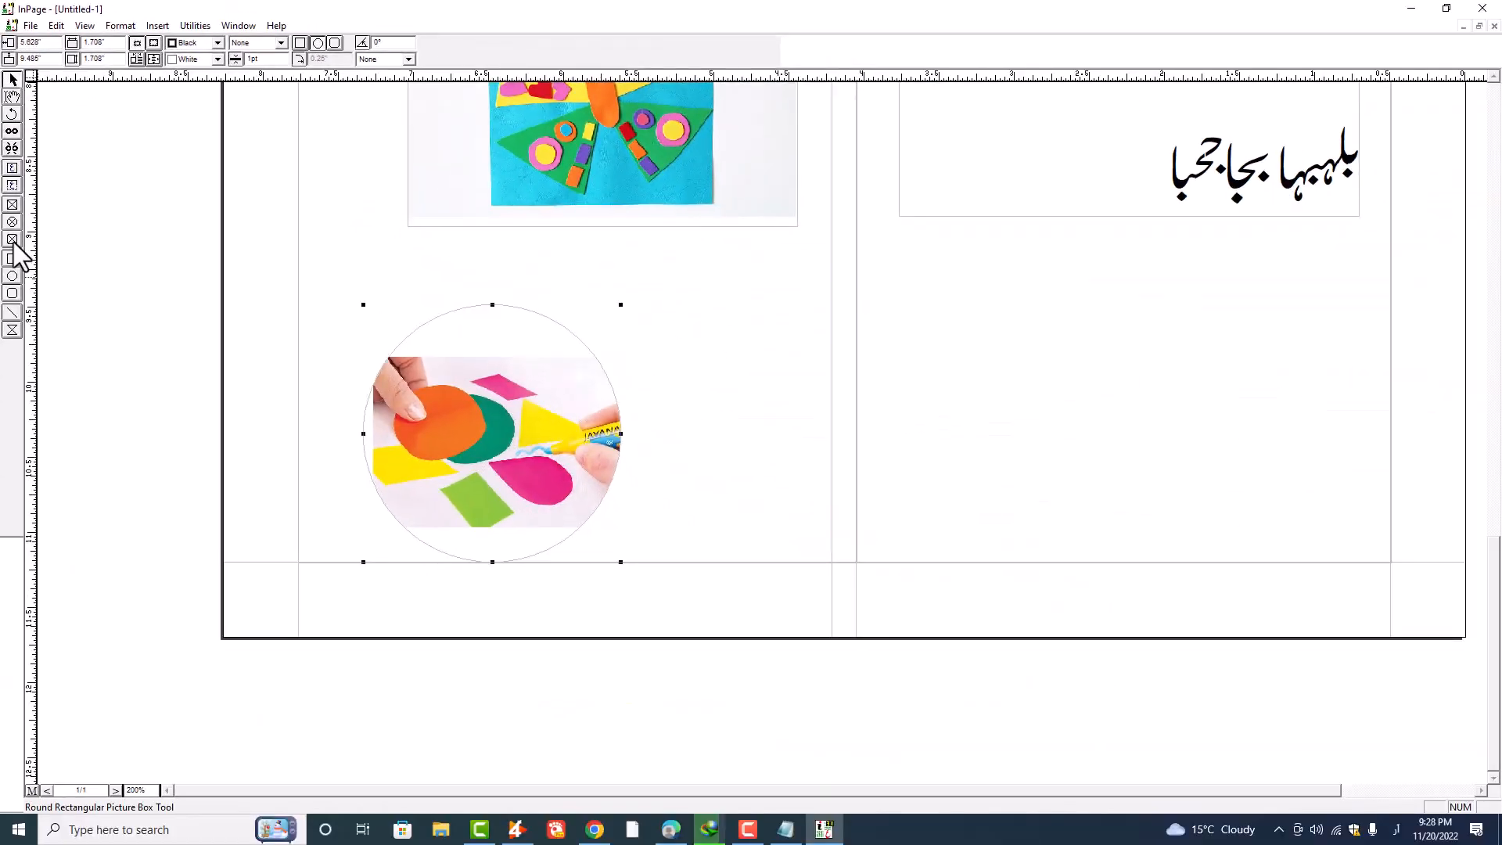
- Draw a rounded rectangular picture box about 2.08 by 1.16 inches at the right column's foot and import the final-exam stamp picture
{"action": "left_click", "coordinate": [12, 240]}
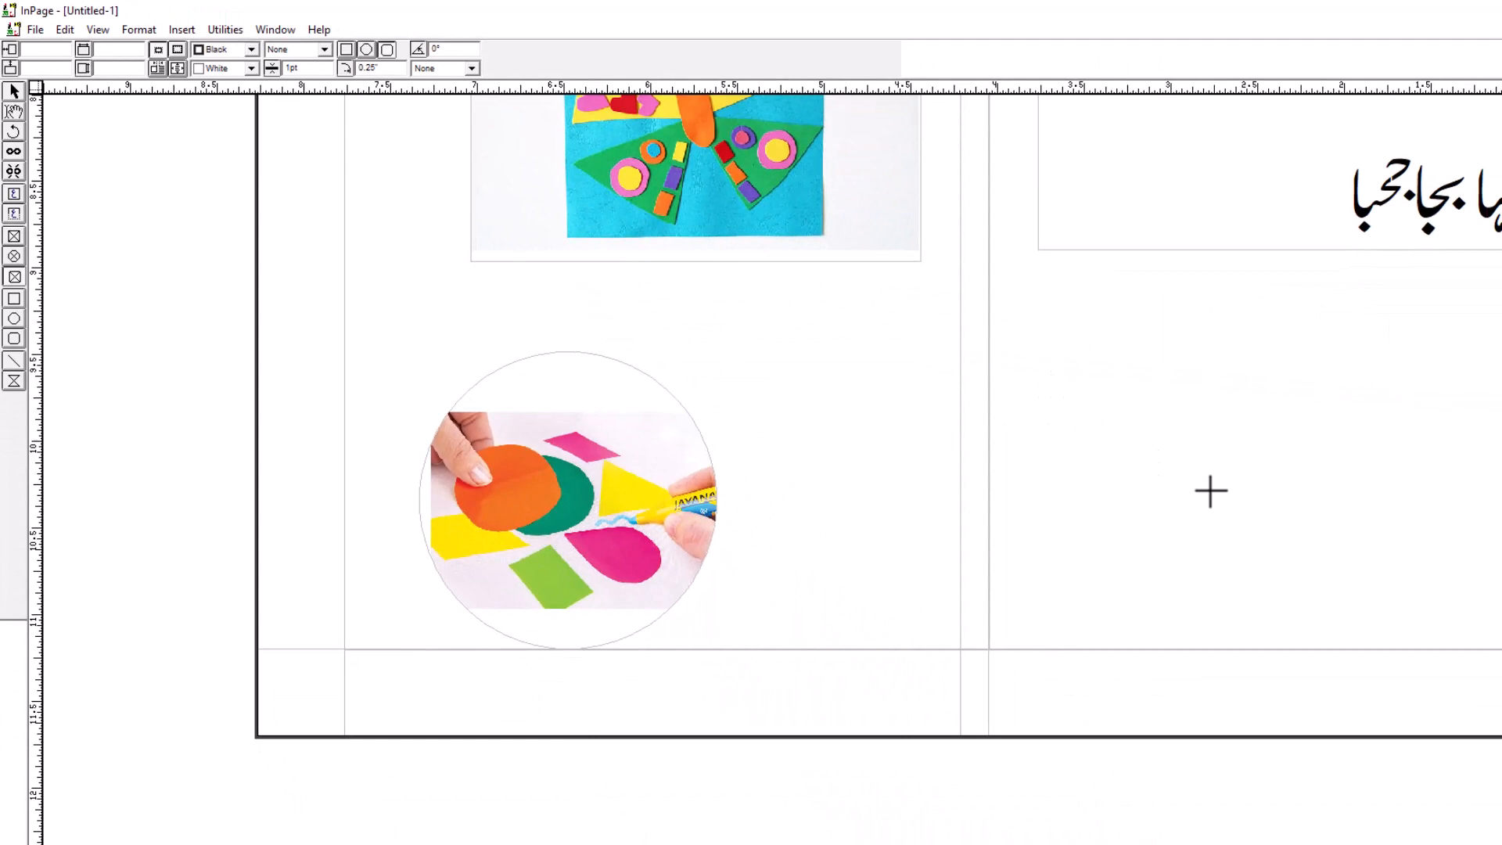
{"action": "left_click_drag", "start_coordinate": [1051, 384], "coordinate": [1413, 587]}
{"action": "double_click", "coordinate": [1218, 493]}
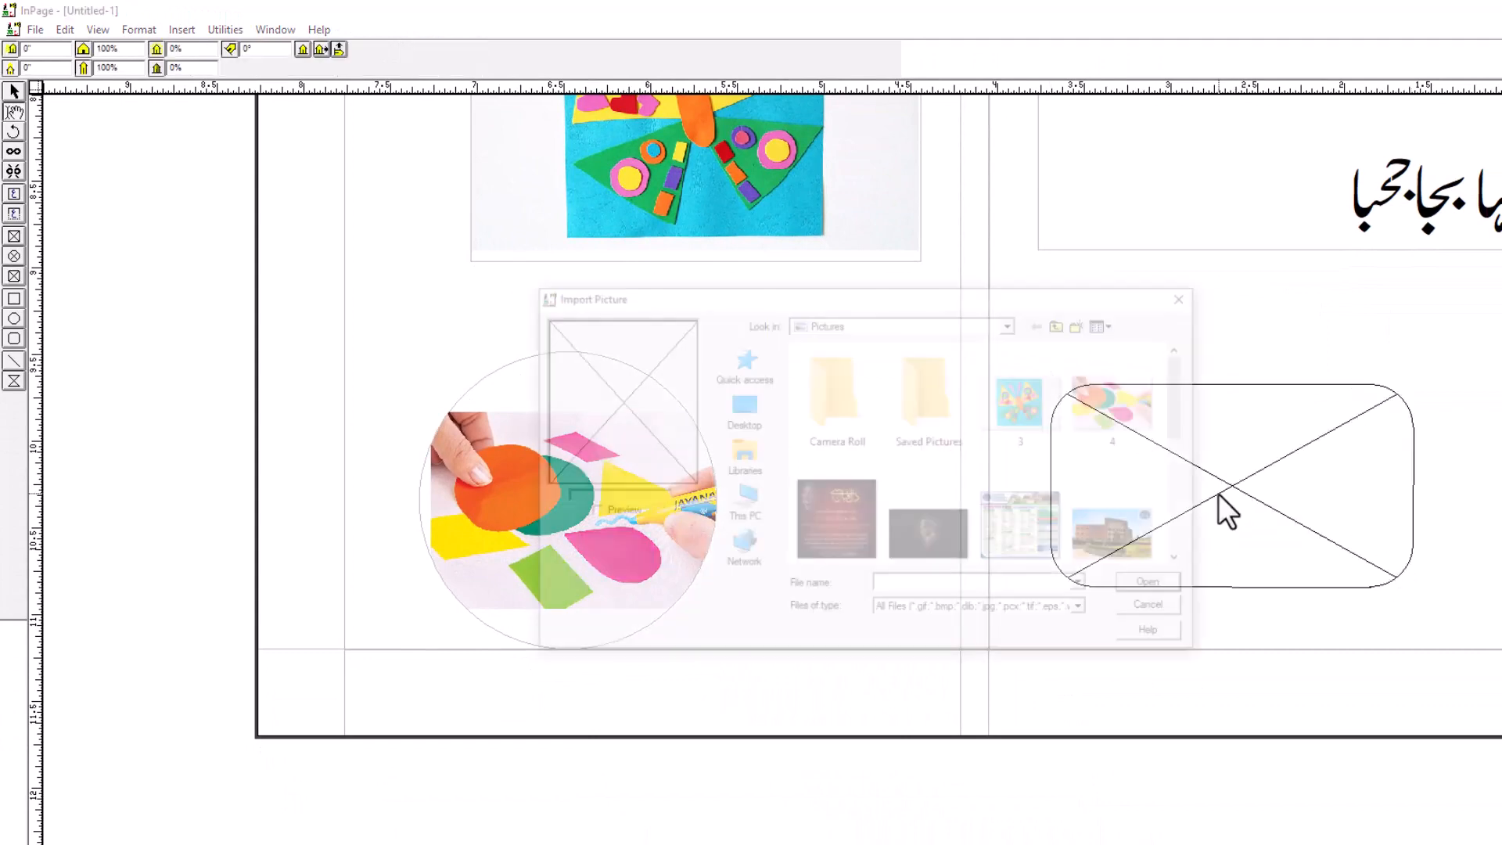
{"action": "scroll", "coordinate": [1083, 514], "scroll_direction": "down", "scroll_amount": 3}
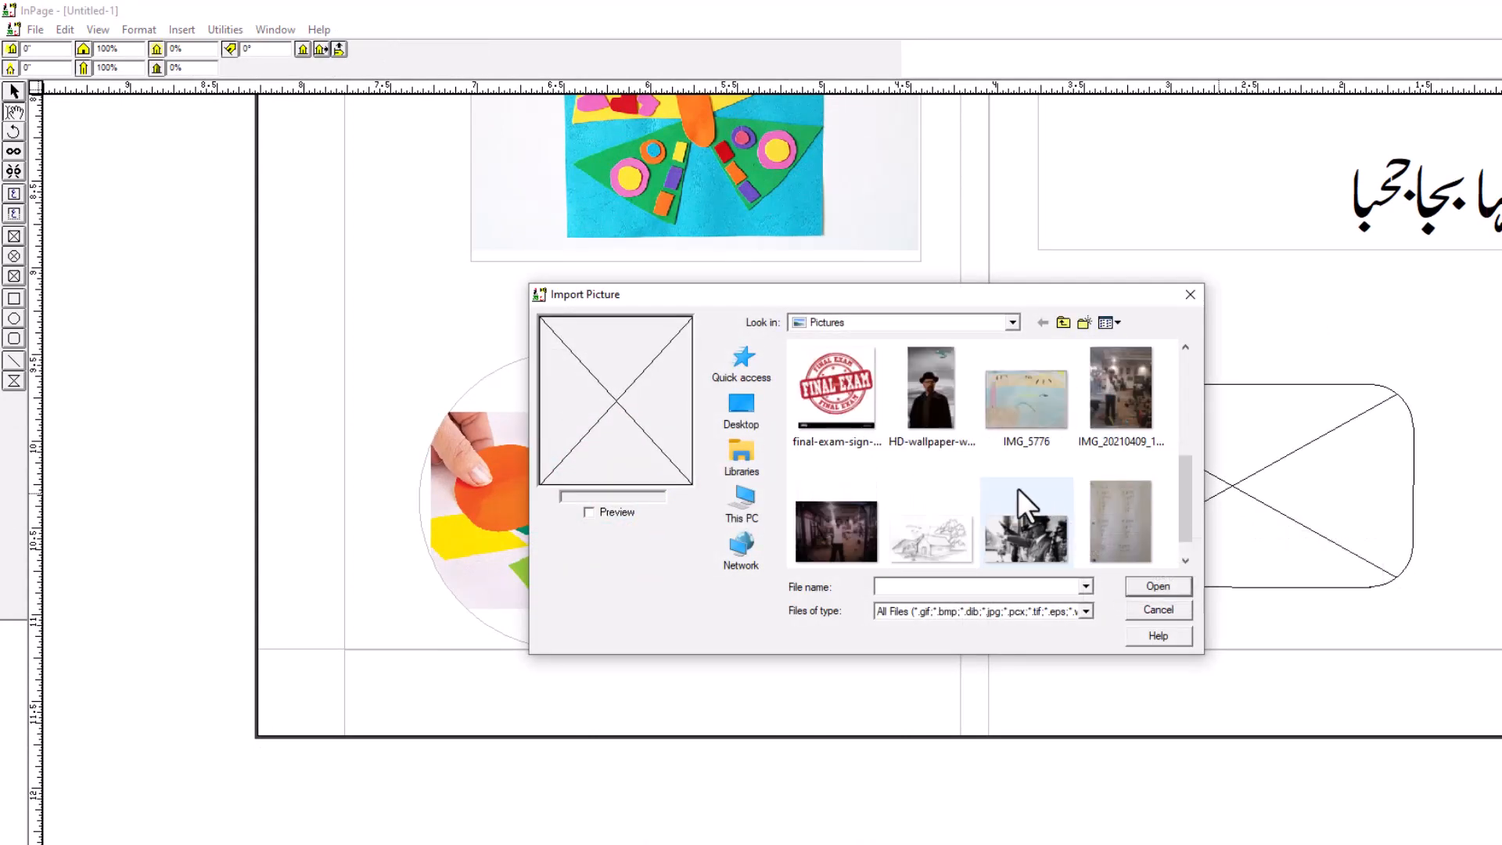
{"action": "double_click", "coordinate": [839, 414]}
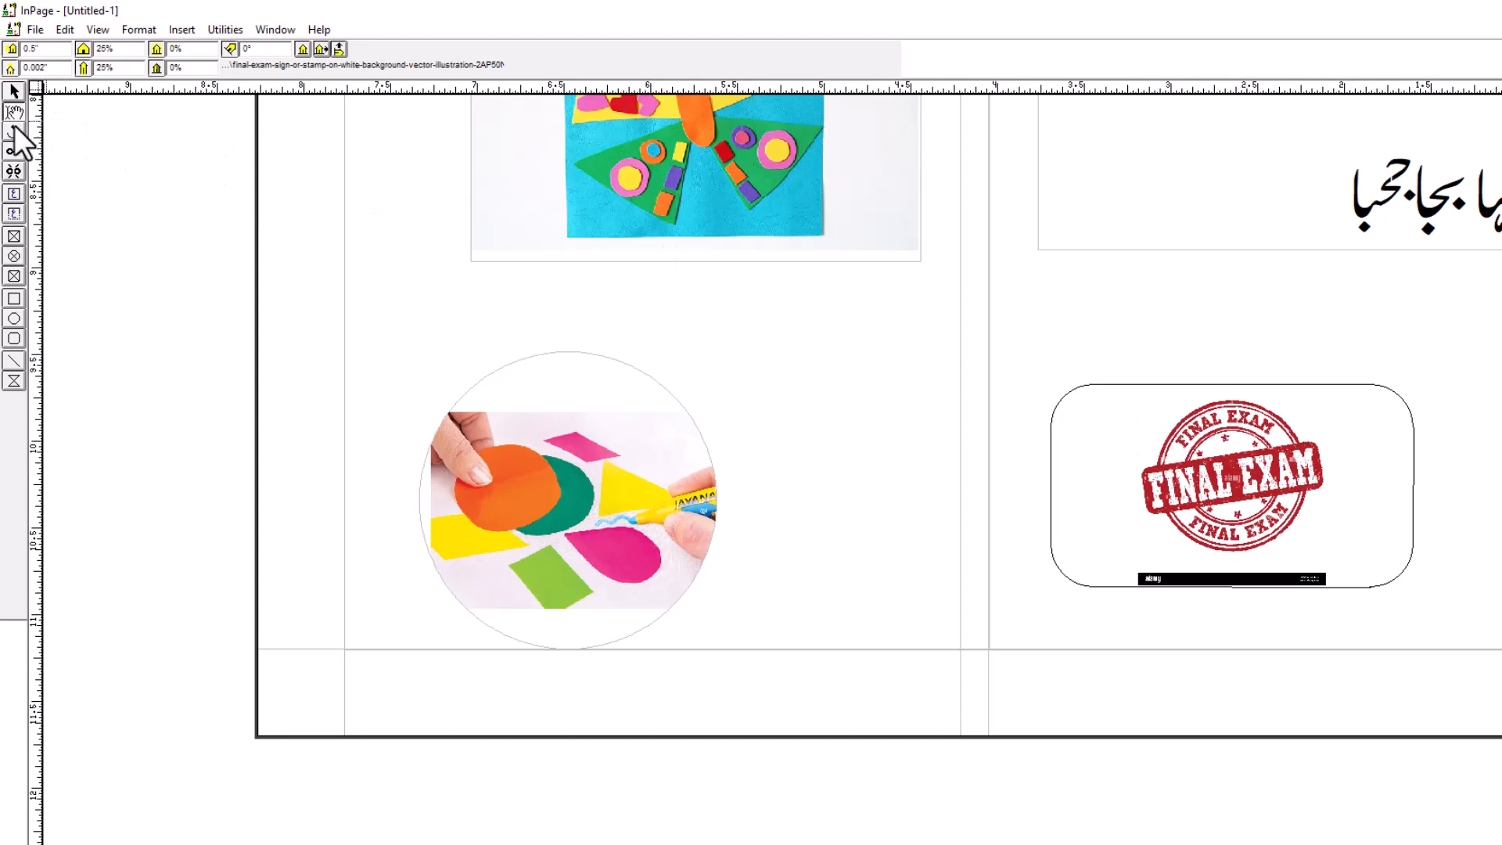
{"action": "left_click", "coordinate": [1495, 498]}
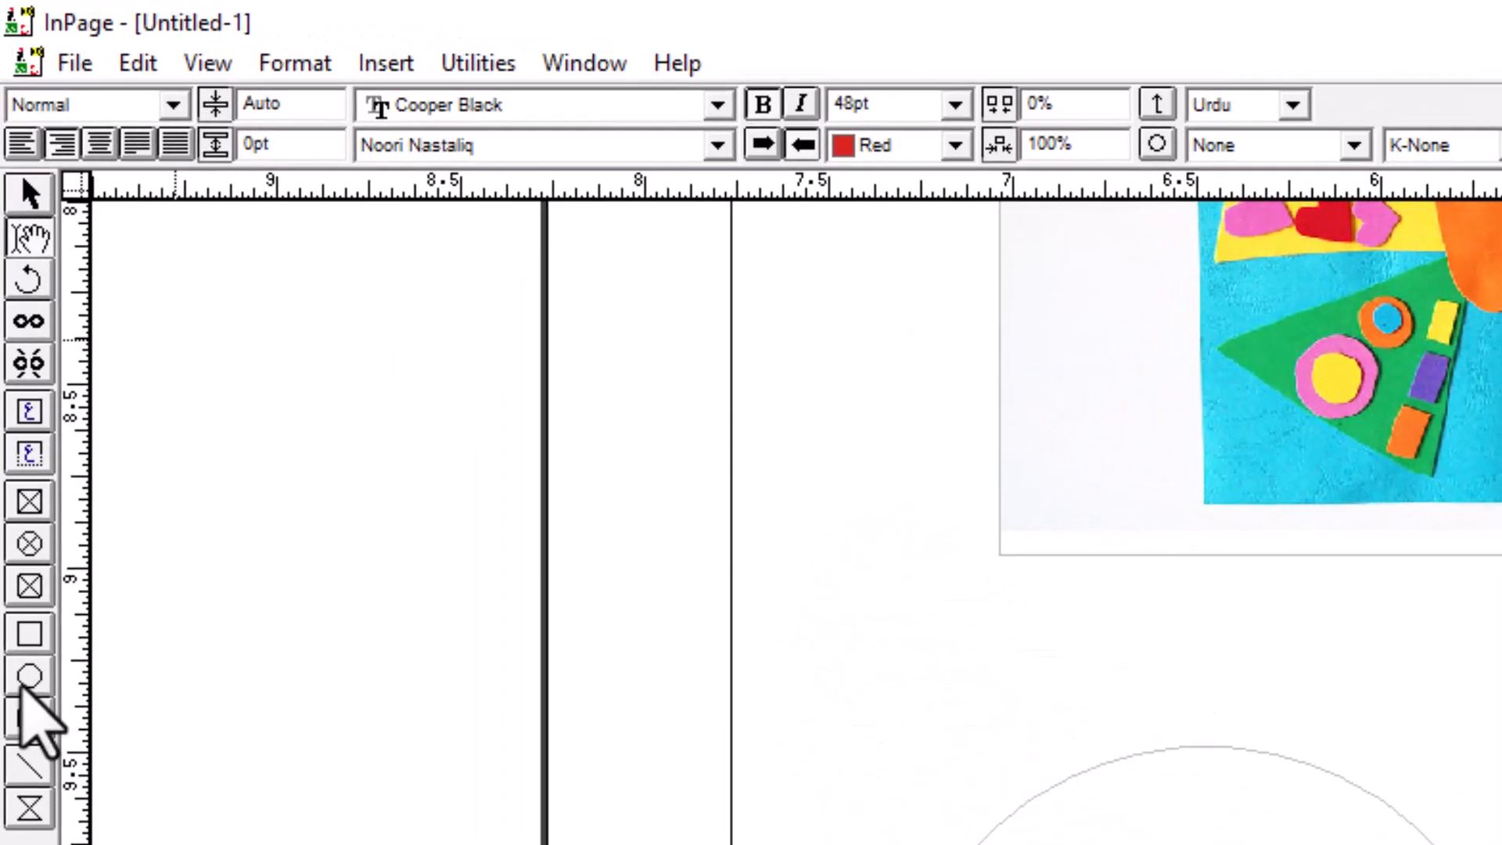
{"action": "left_click", "coordinate": [30, 635]}
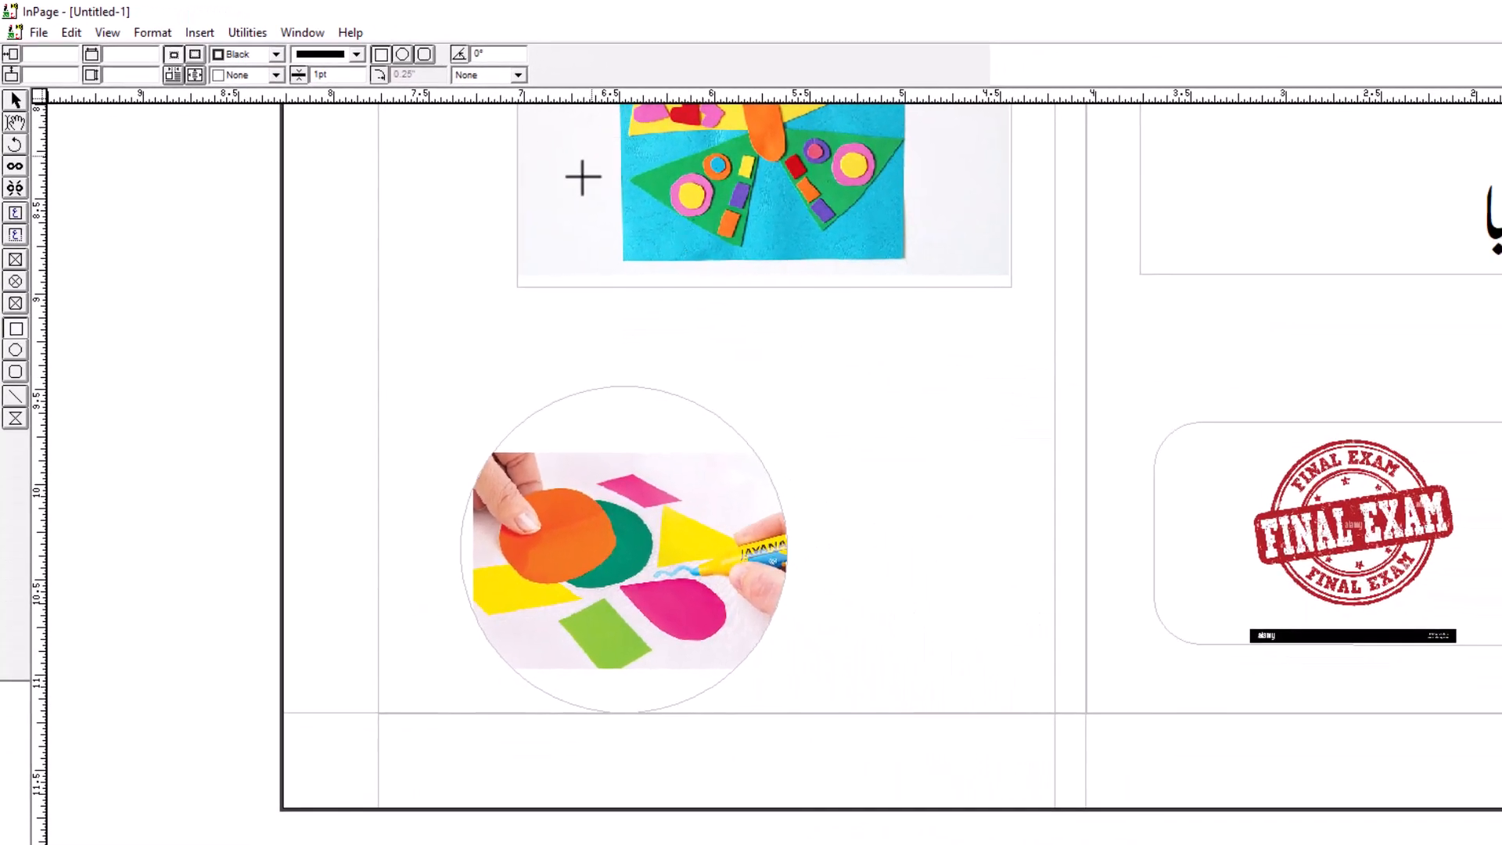
{"action": "scroll", "coordinate": [729, 574], "scroll_direction": "up", "scroll_amount": 5}
{"action": "scroll", "coordinate": [565, 444], "scroll_direction": "up", "scroll_amount": 5}
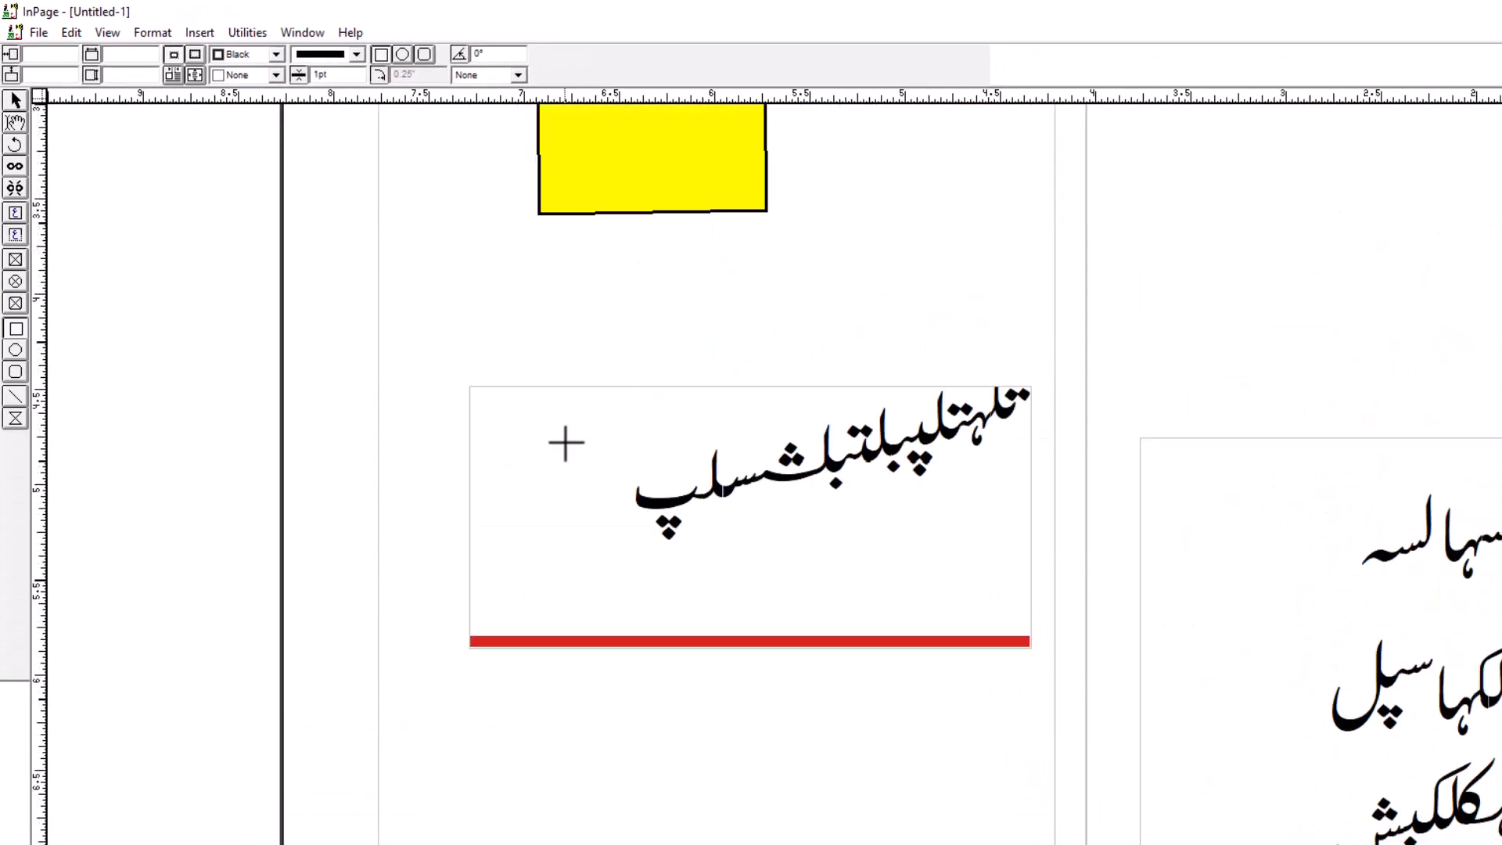
{"action": "scroll", "coordinate": [566, 443], "scroll_direction": "down", "scroll_amount": 10}
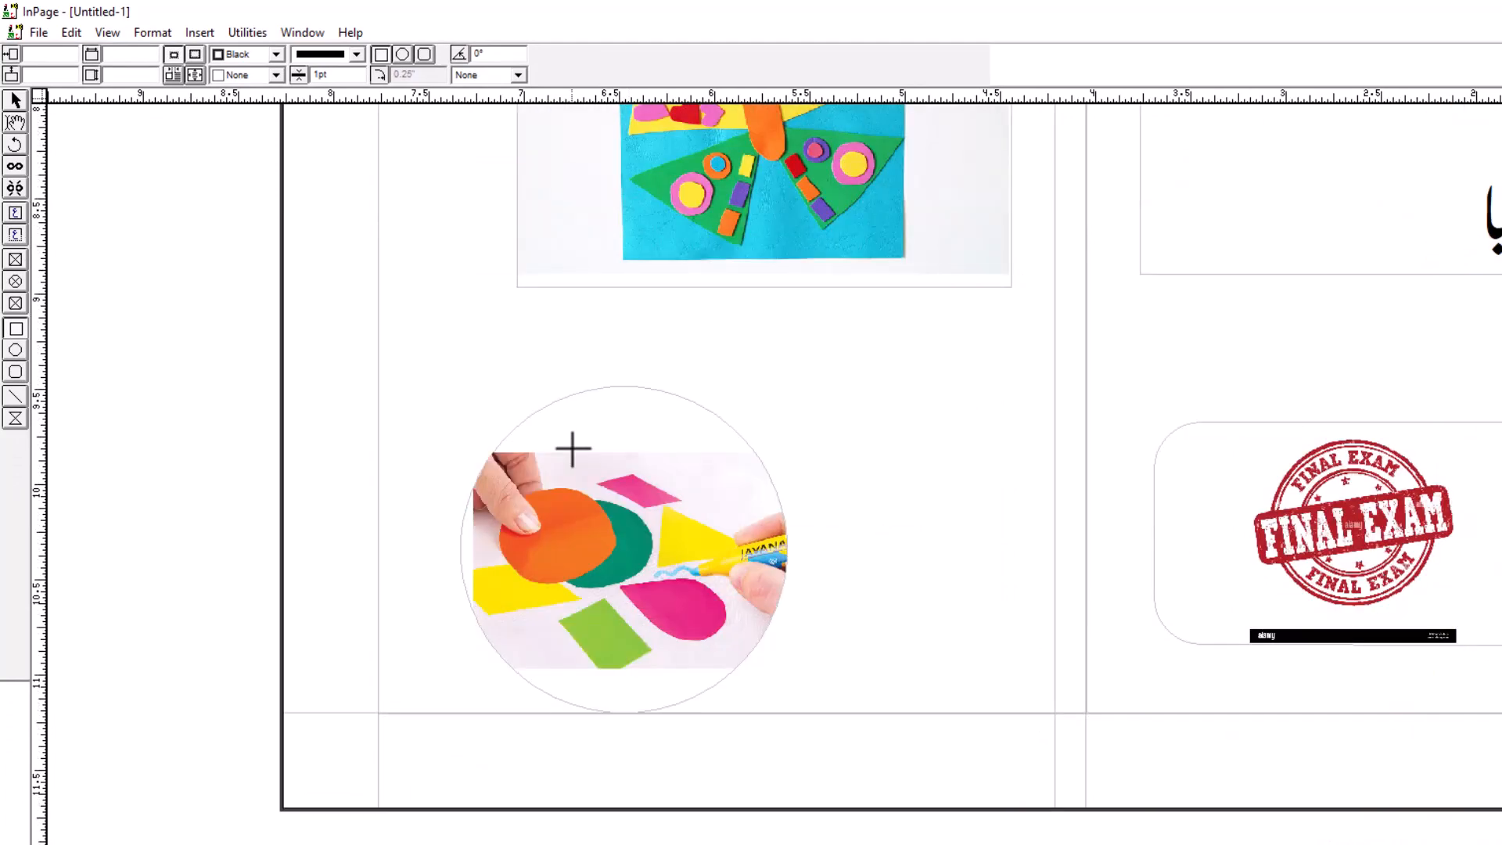
- Delete the circular cut-outs picture, the butterfly picture and the rounded final-exam stamp picture from the page
{"action": "left_click", "coordinate": [16, 107]}
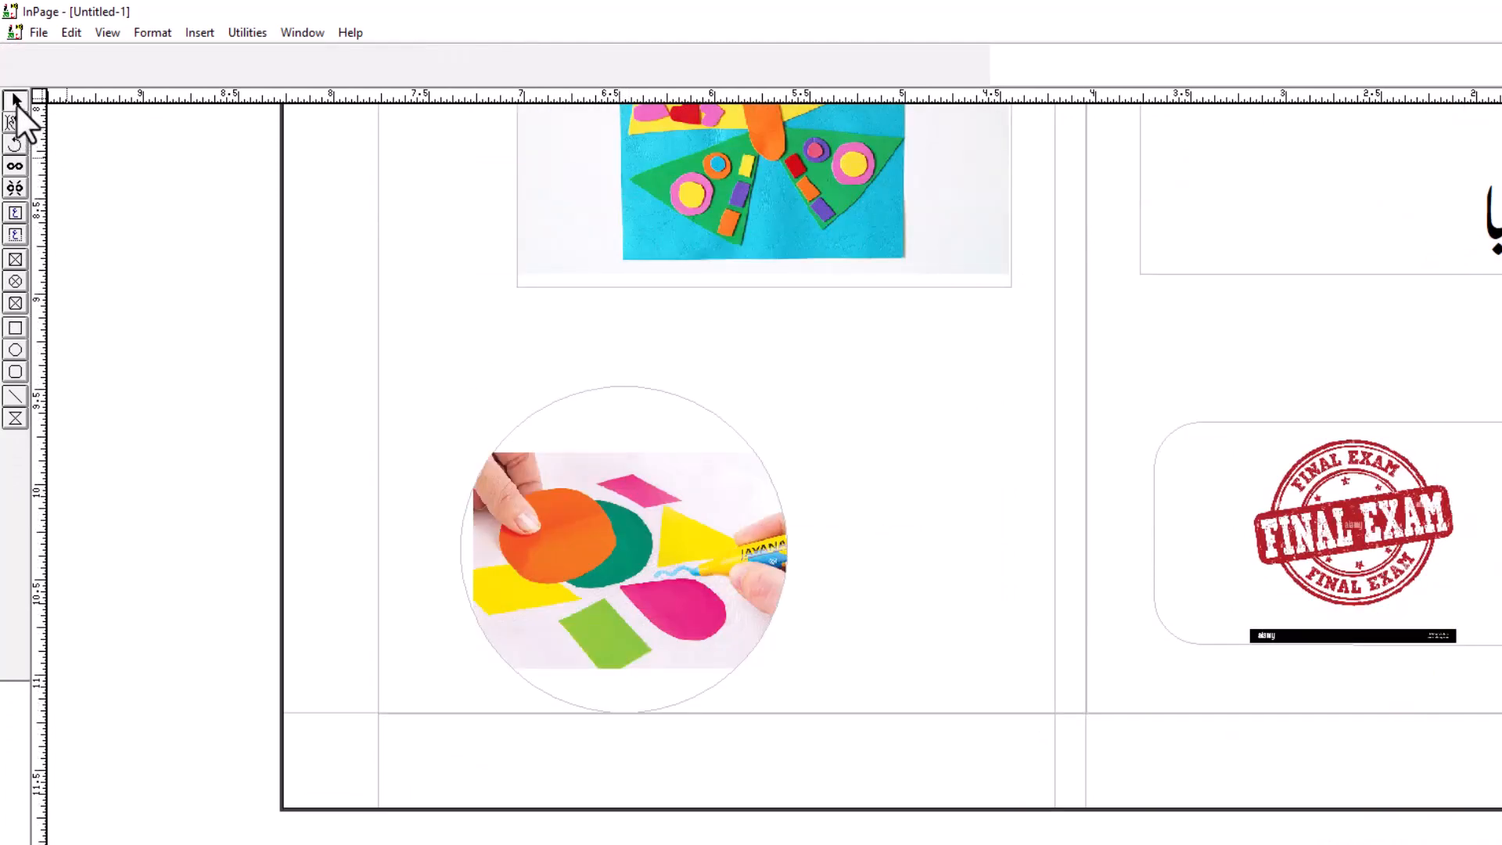
{"action": "left_click", "coordinate": [650, 584]}
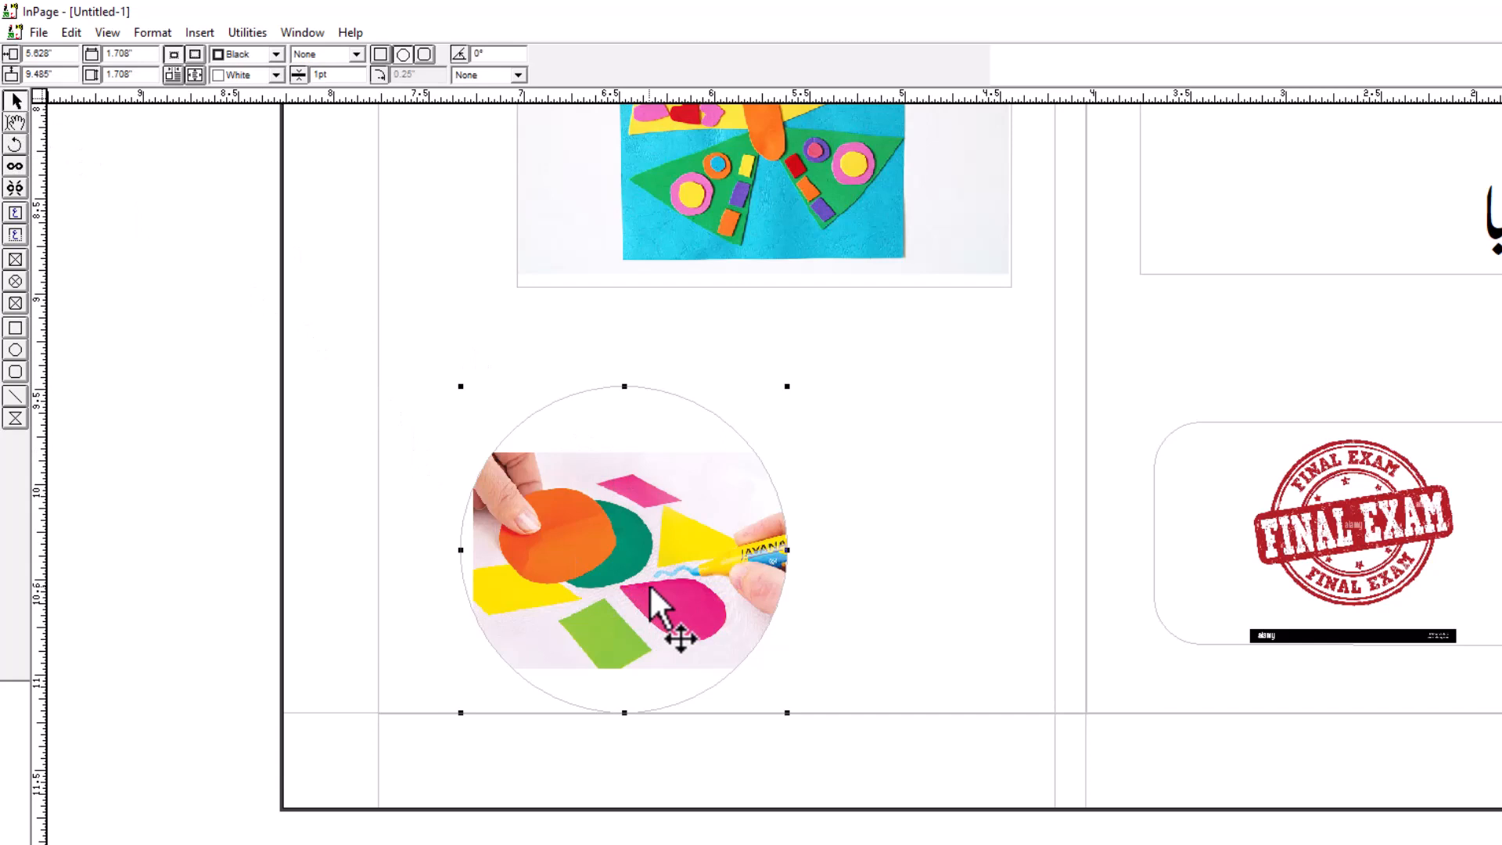
{"action": "key", "text": "Delete"}
{"action": "left_click", "coordinate": [739, 200]}
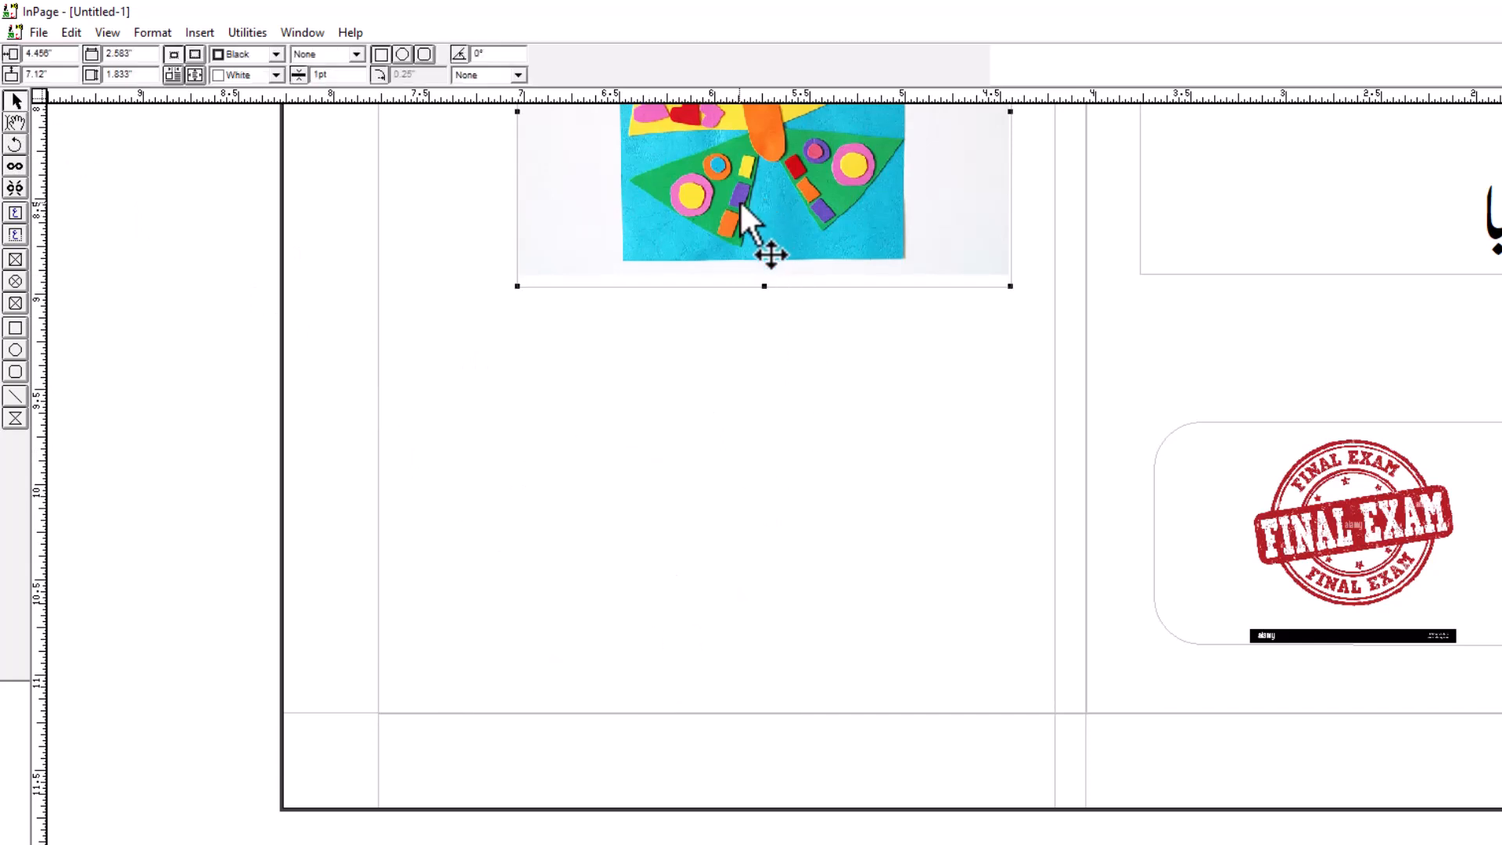
{"action": "key", "text": "Delete"}
{"action": "left_click", "coordinate": [1253, 473]}
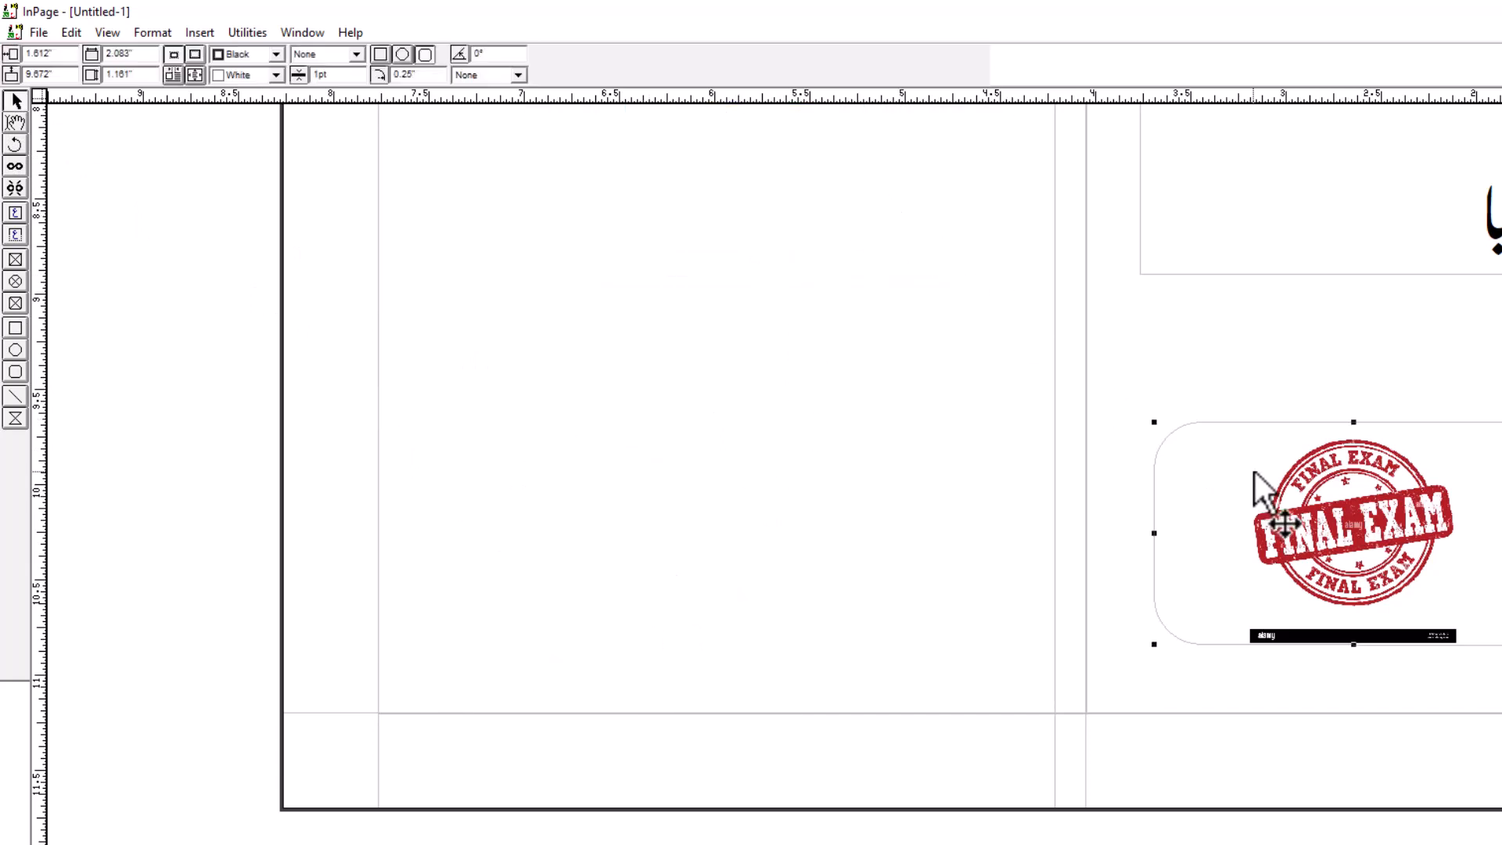
{"action": "key", "text": "Delete"}
- Draw a rectangle about 2.33 by 1.62 inches below the red line in the left column and fill it with Gray
{"action": "scroll", "coordinate": [1255, 473], "scroll_direction": "up", "scroll_amount": 5}
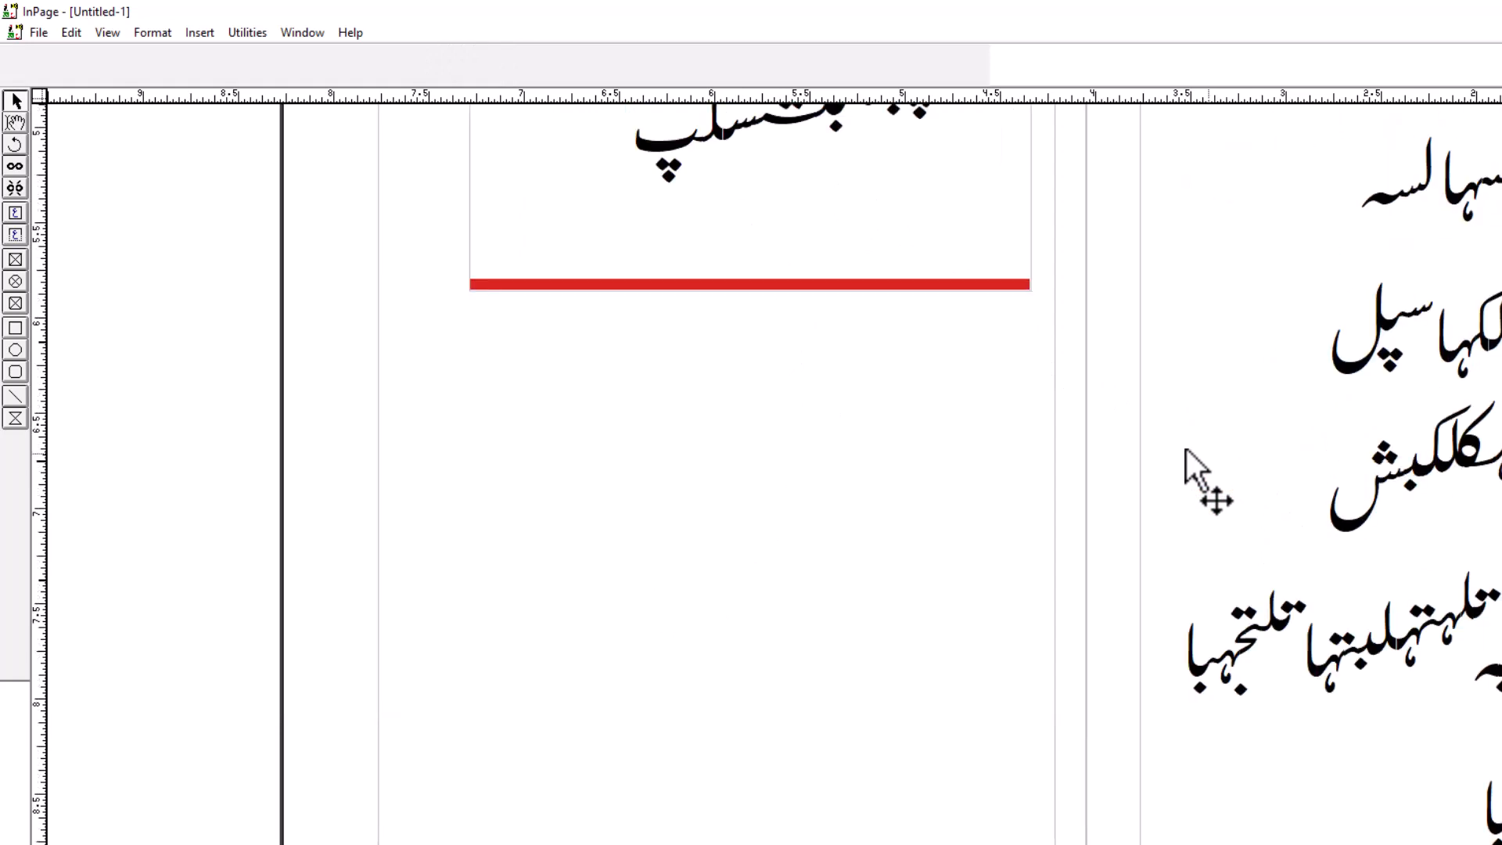
{"action": "scroll", "coordinate": [1190, 461], "scroll_direction": "down", "scroll_amount": 1}
{"action": "left_click", "coordinate": [16, 332]}
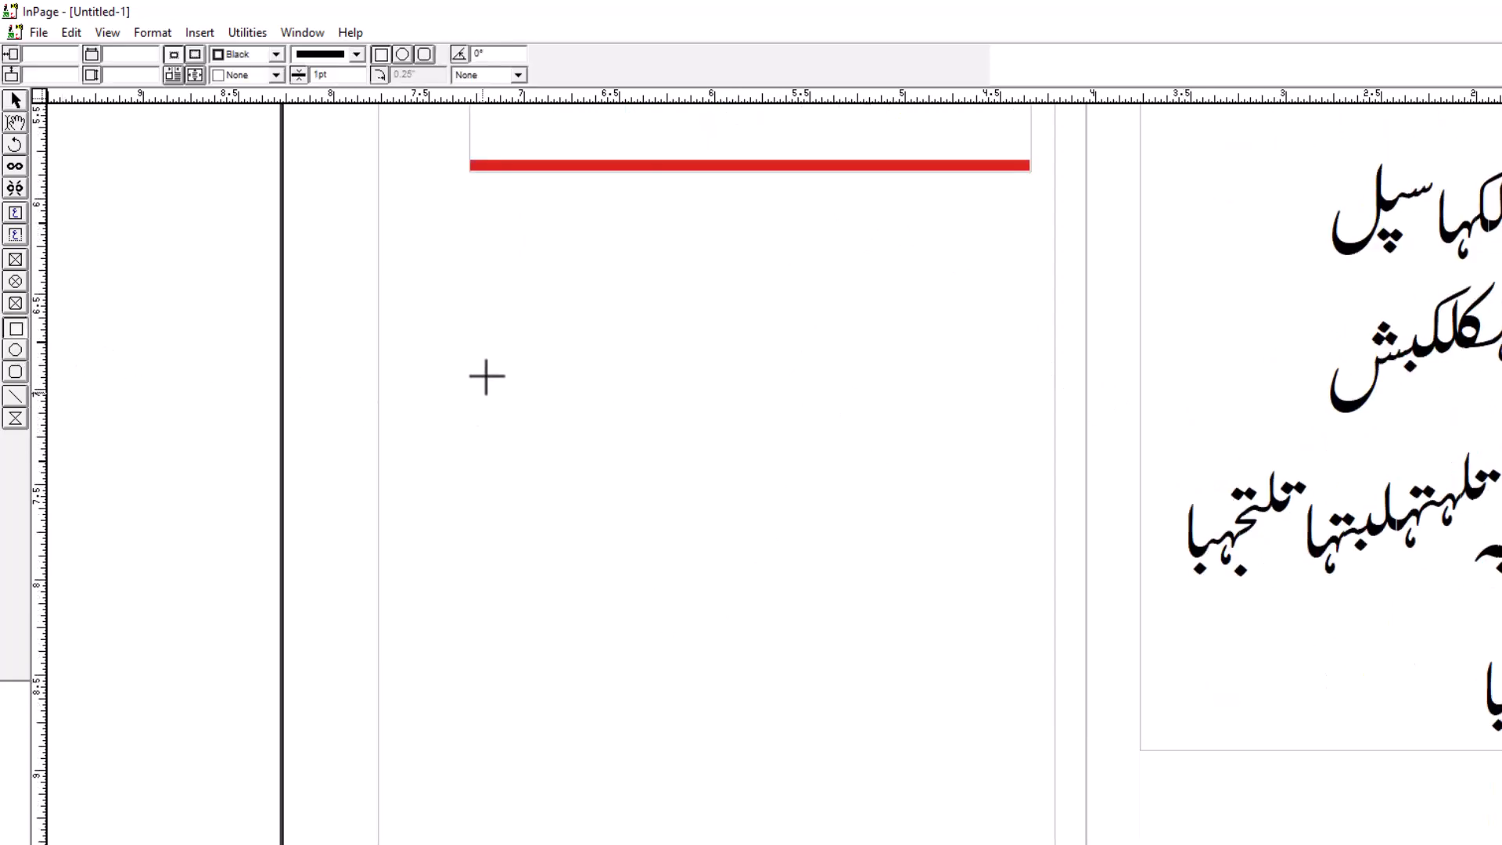
{"action": "left_click_drag", "start_coordinate": [886, 613], "coordinate": [921, 656]}
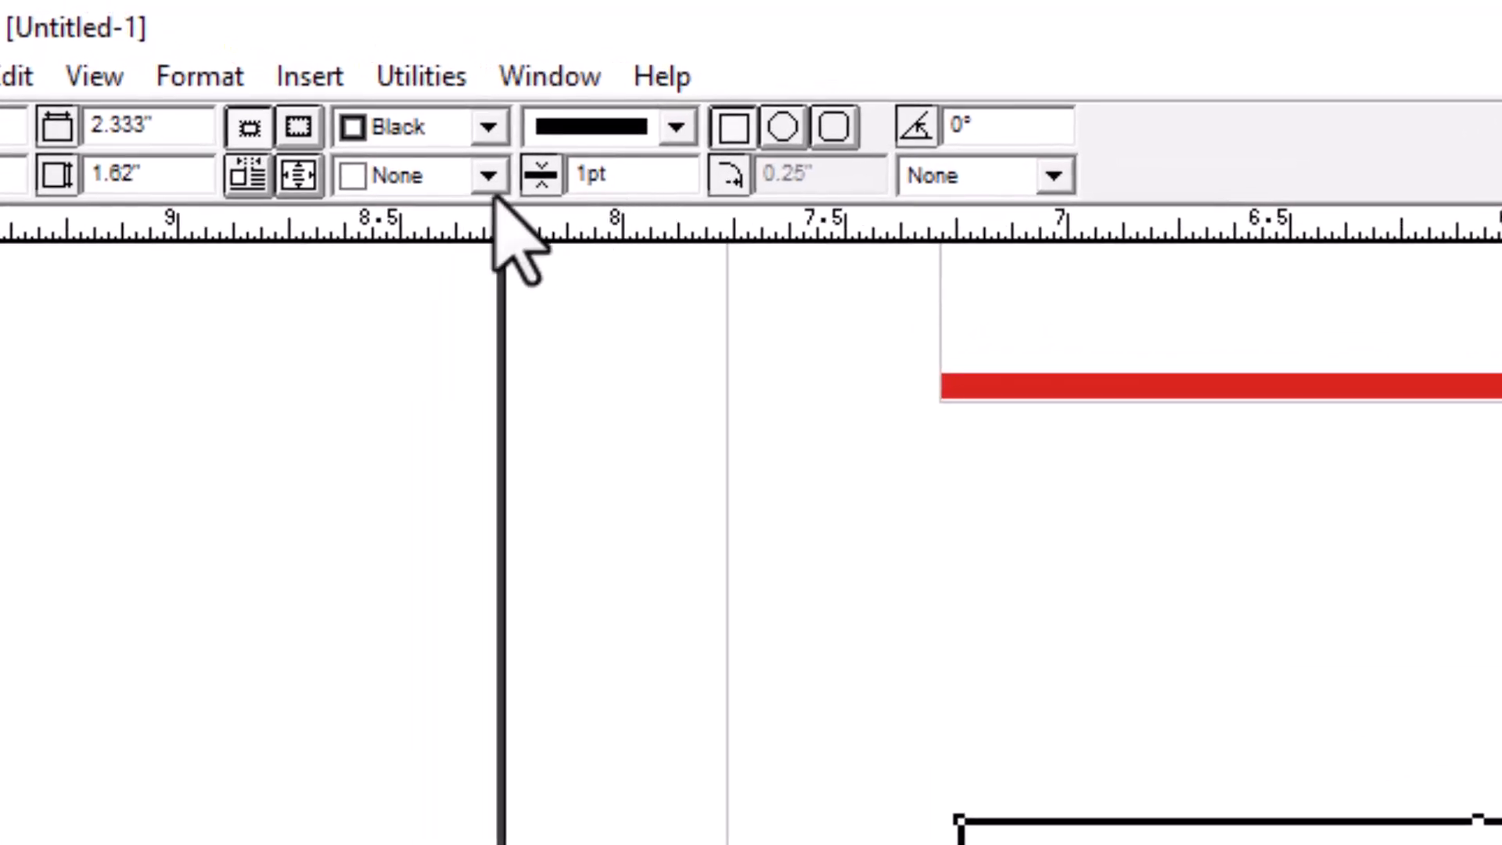
{"action": "left_click", "coordinate": [487, 178]}
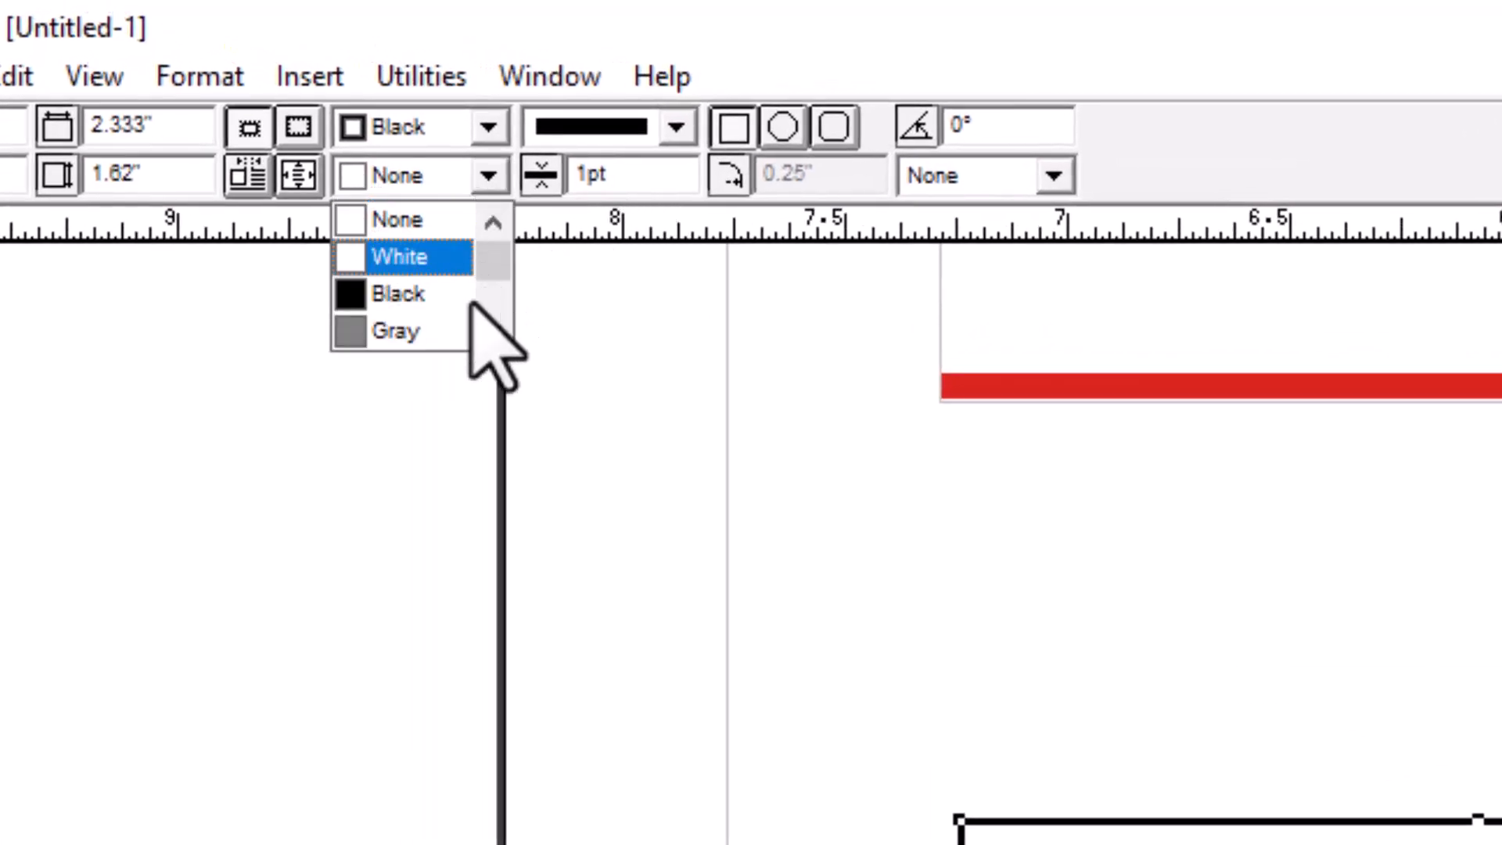
{"action": "left_click", "coordinate": [450, 331]}
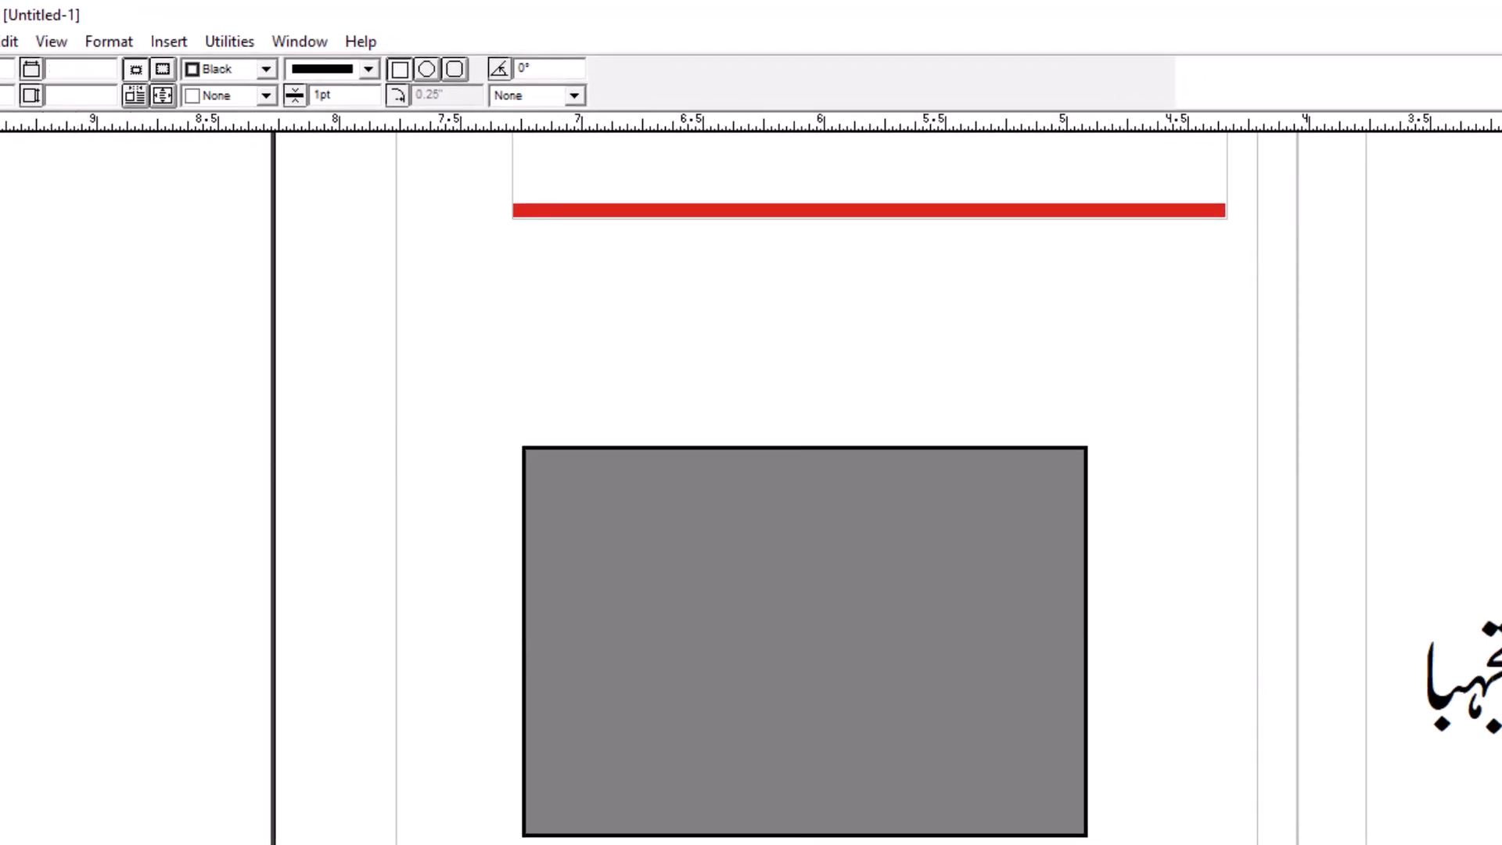
- Place the text cursor on the gray rectangle in the left column and set the text color to White
{"action": "left_click", "coordinate": [18, 165]}
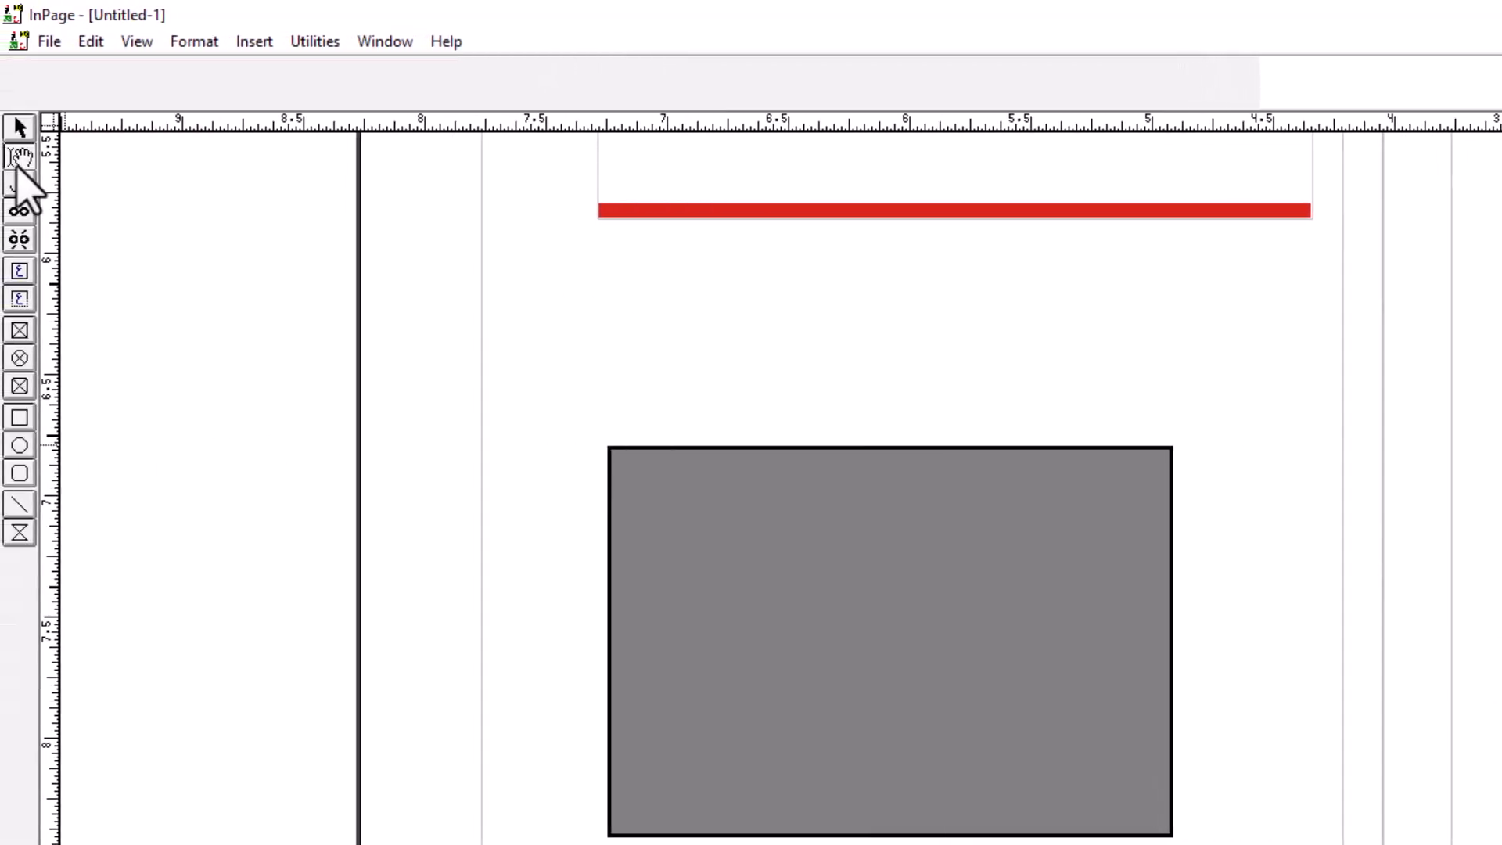
{"action": "left_click", "coordinate": [1041, 672]}
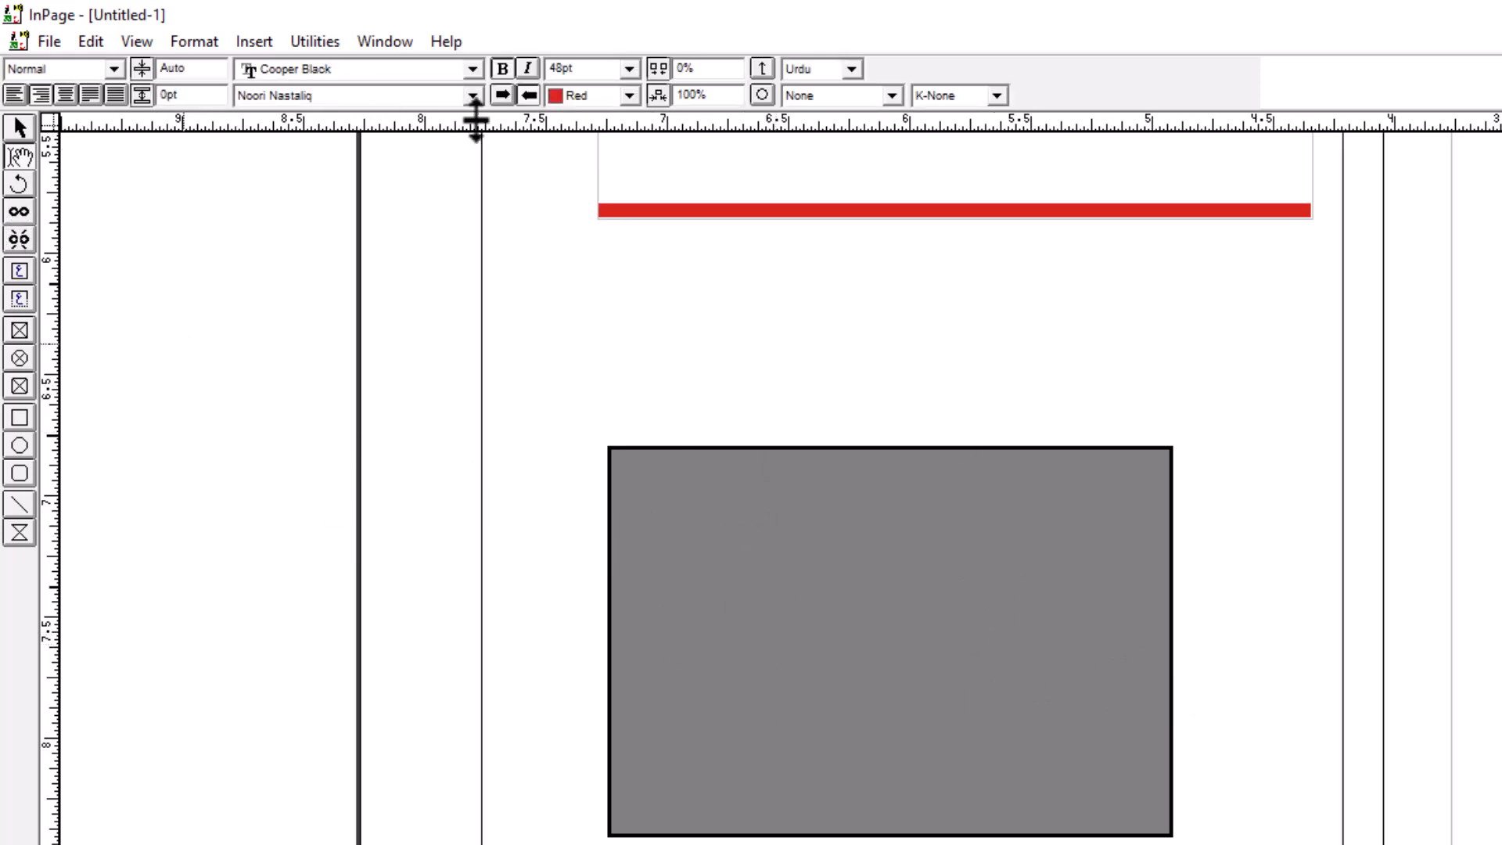
{"action": "left_click", "coordinate": [626, 96]}
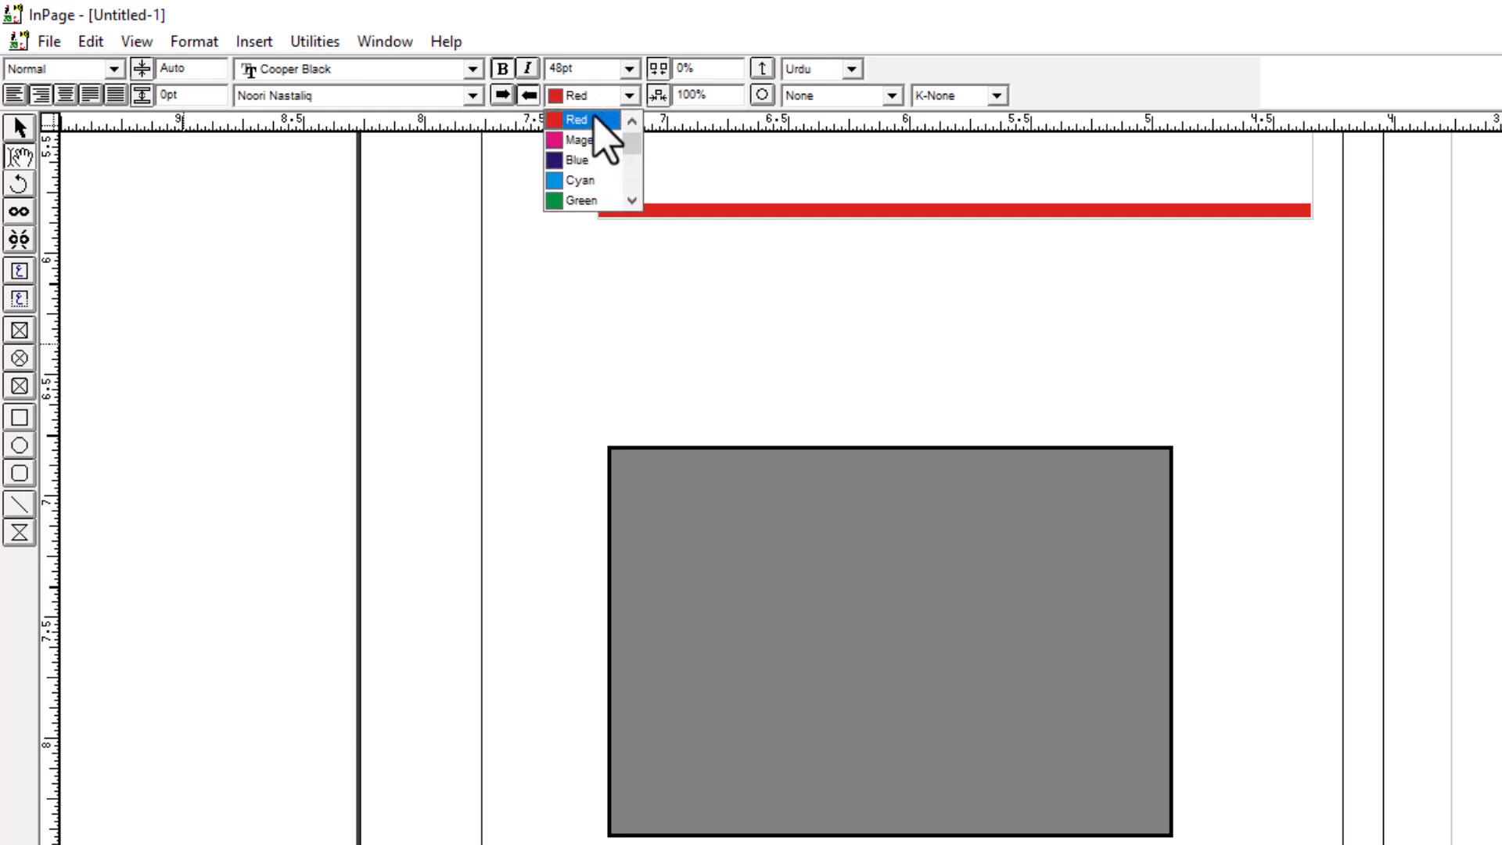
{"action": "scroll", "coordinate": [607, 160], "scroll_direction": "up", "scroll_amount": 1}
{"action": "scroll", "coordinate": [607, 156], "scroll_direction": "down", "scroll_amount": 4}
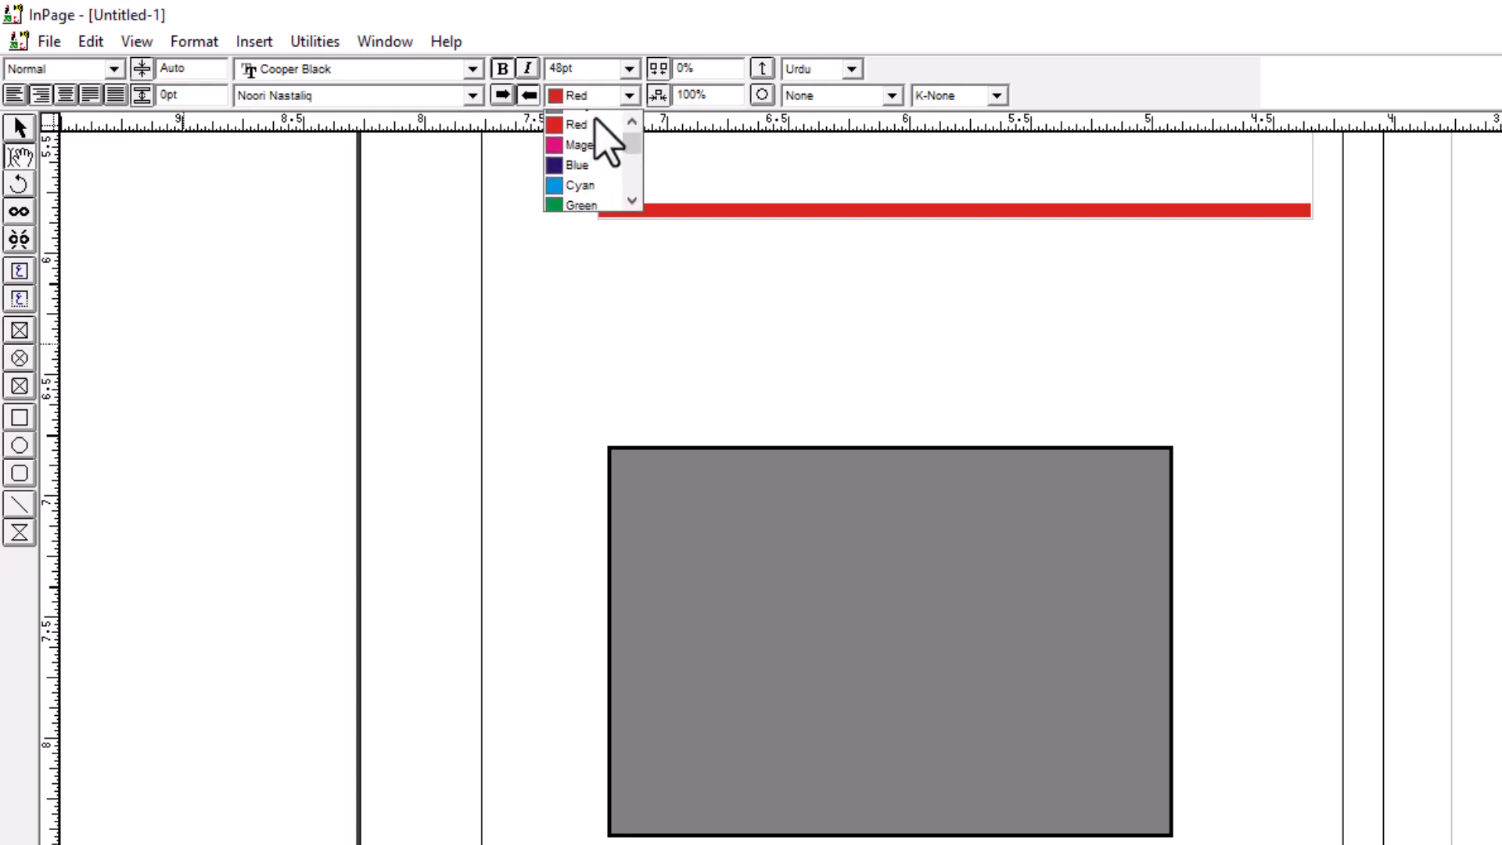
{"action": "scroll", "coordinate": [610, 153], "scroll_direction": "down", "scroll_amount": 3}
{"action": "scroll", "coordinate": [631, 158], "scroll_direction": "down", "scroll_amount": 3}
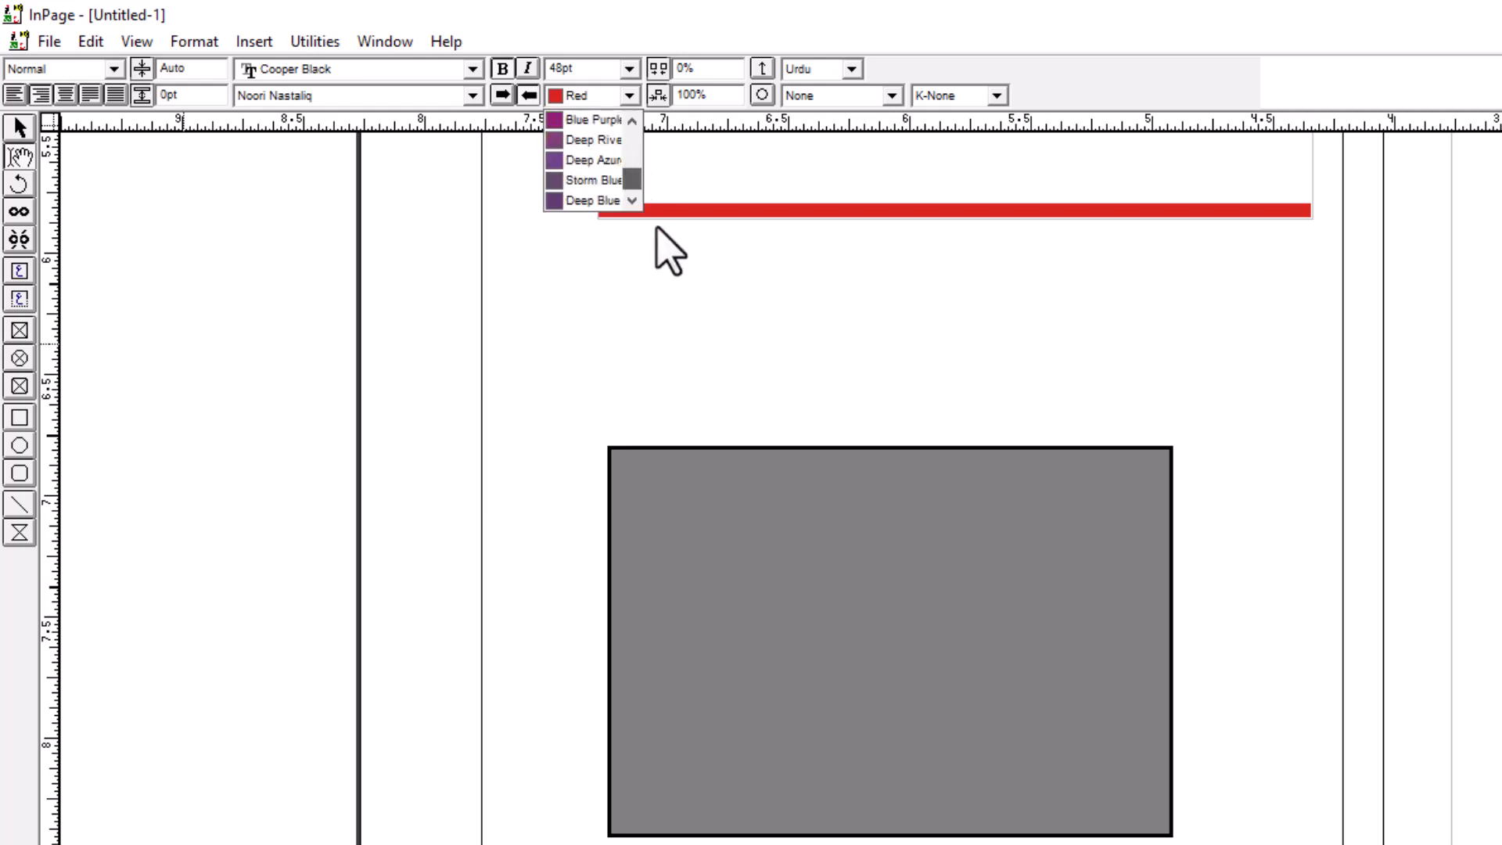
{"action": "left_click_drag", "start_coordinate": [632, 180], "coordinate": [632, 124]}
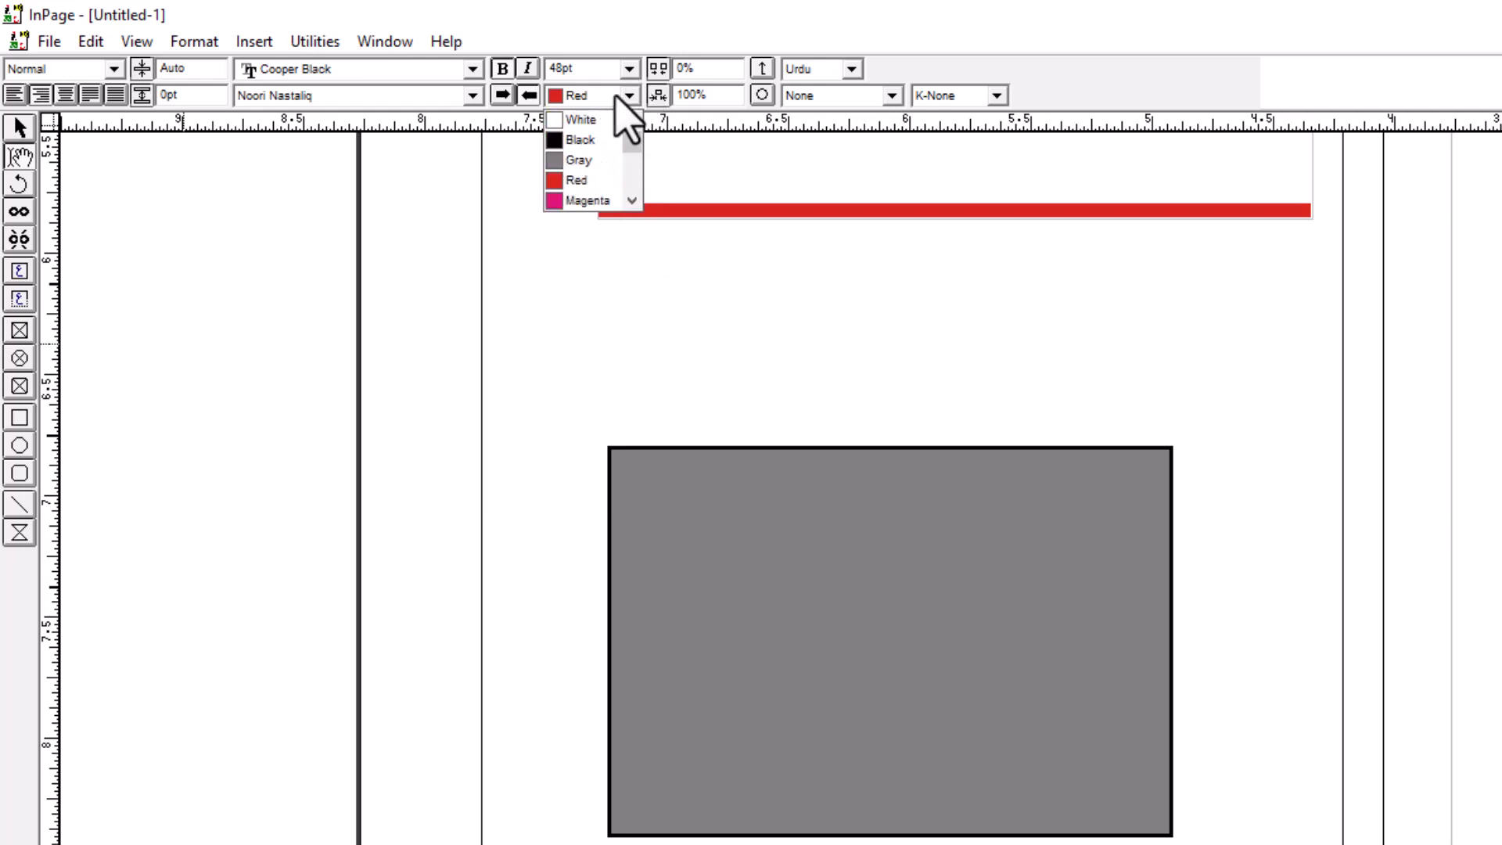
{"action": "left_click", "coordinate": [605, 119]}
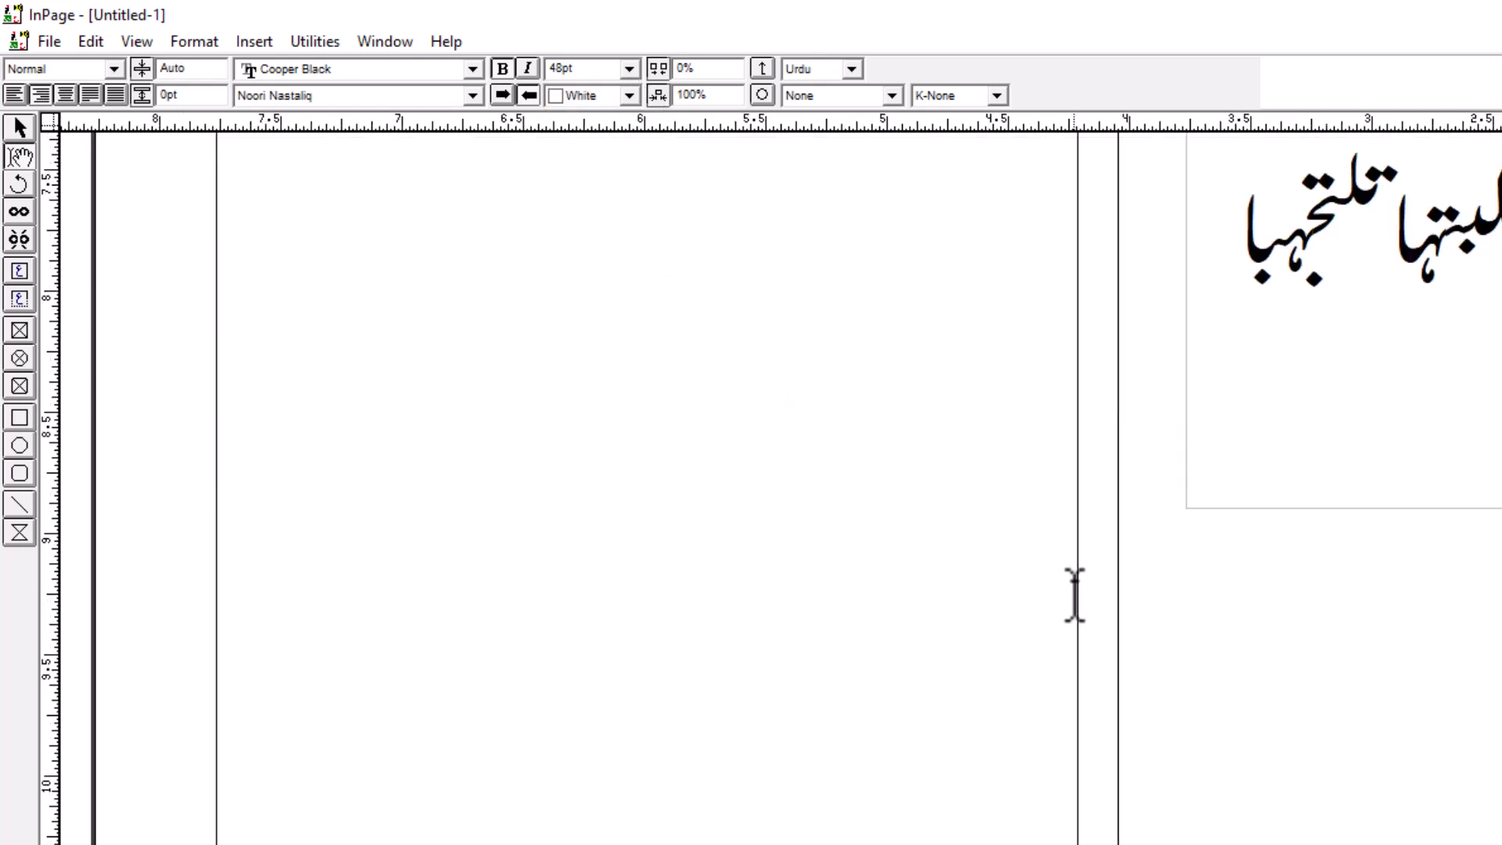
- Draw a rectangle about 2.15 by 1.35 inches in the lower left column and set its border color to Red
{"action": "scroll", "coordinate": [1075, 595], "scroll_direction": "up", "scroll_amount": 3}
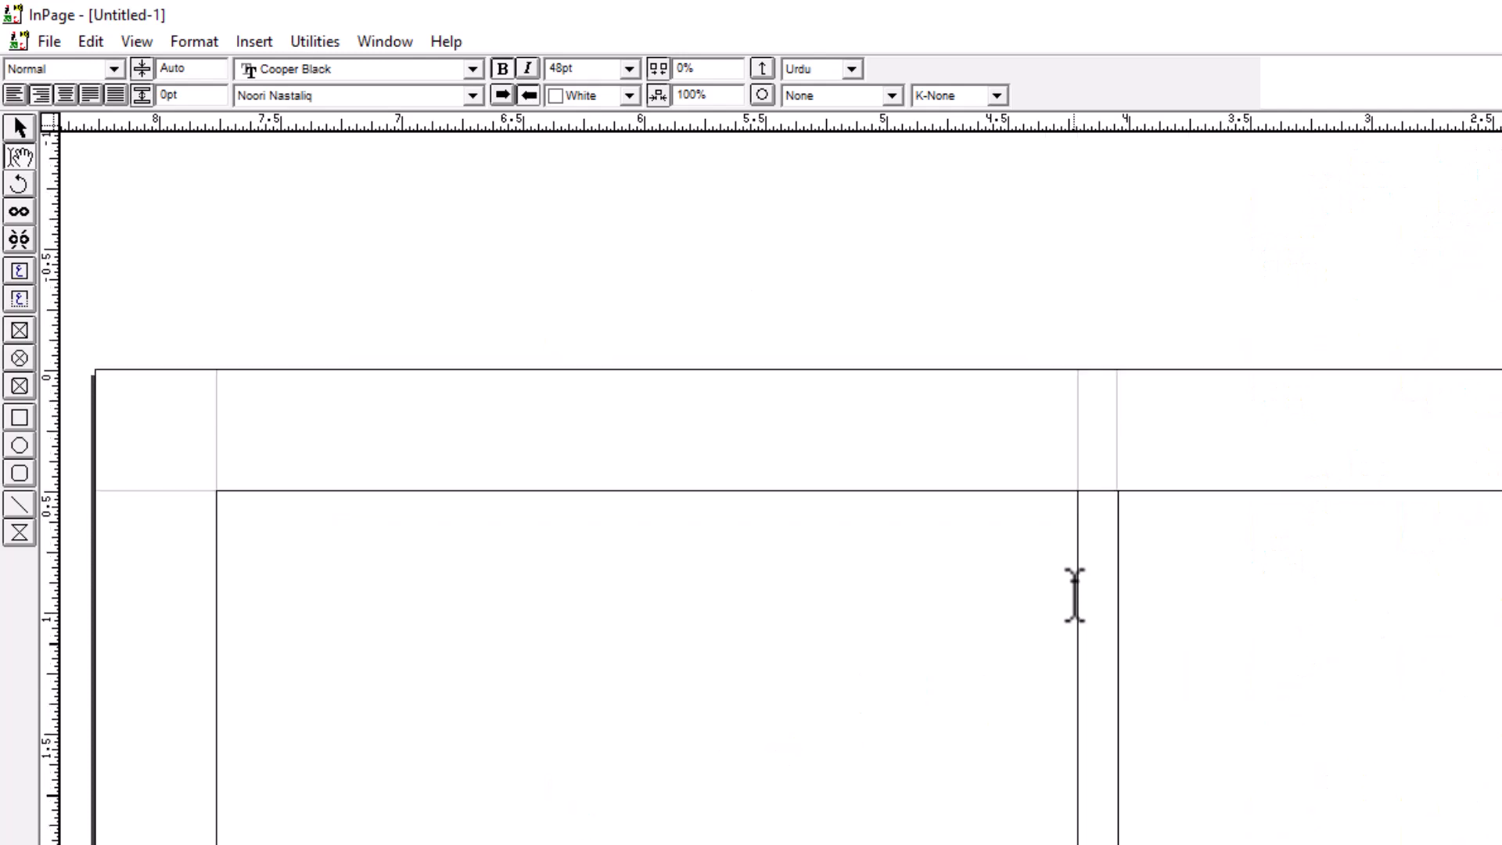
{"action": "scroll", "coordinate": [1074, 595], "scroll_direction": "down", "scroll_amount": 3}
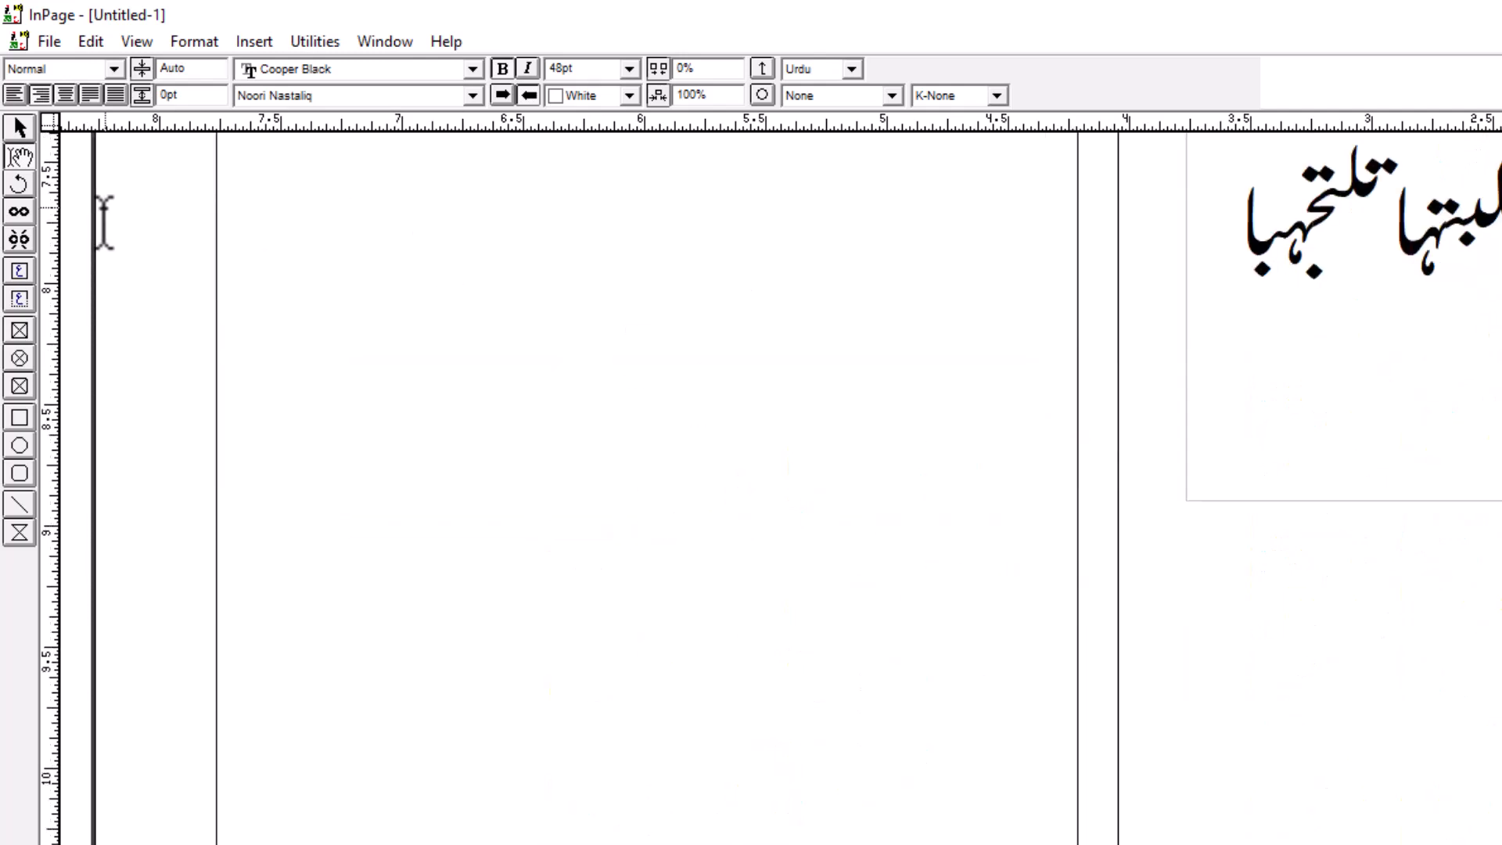
{"action": "left_click", "coordinate": [20, 418]}
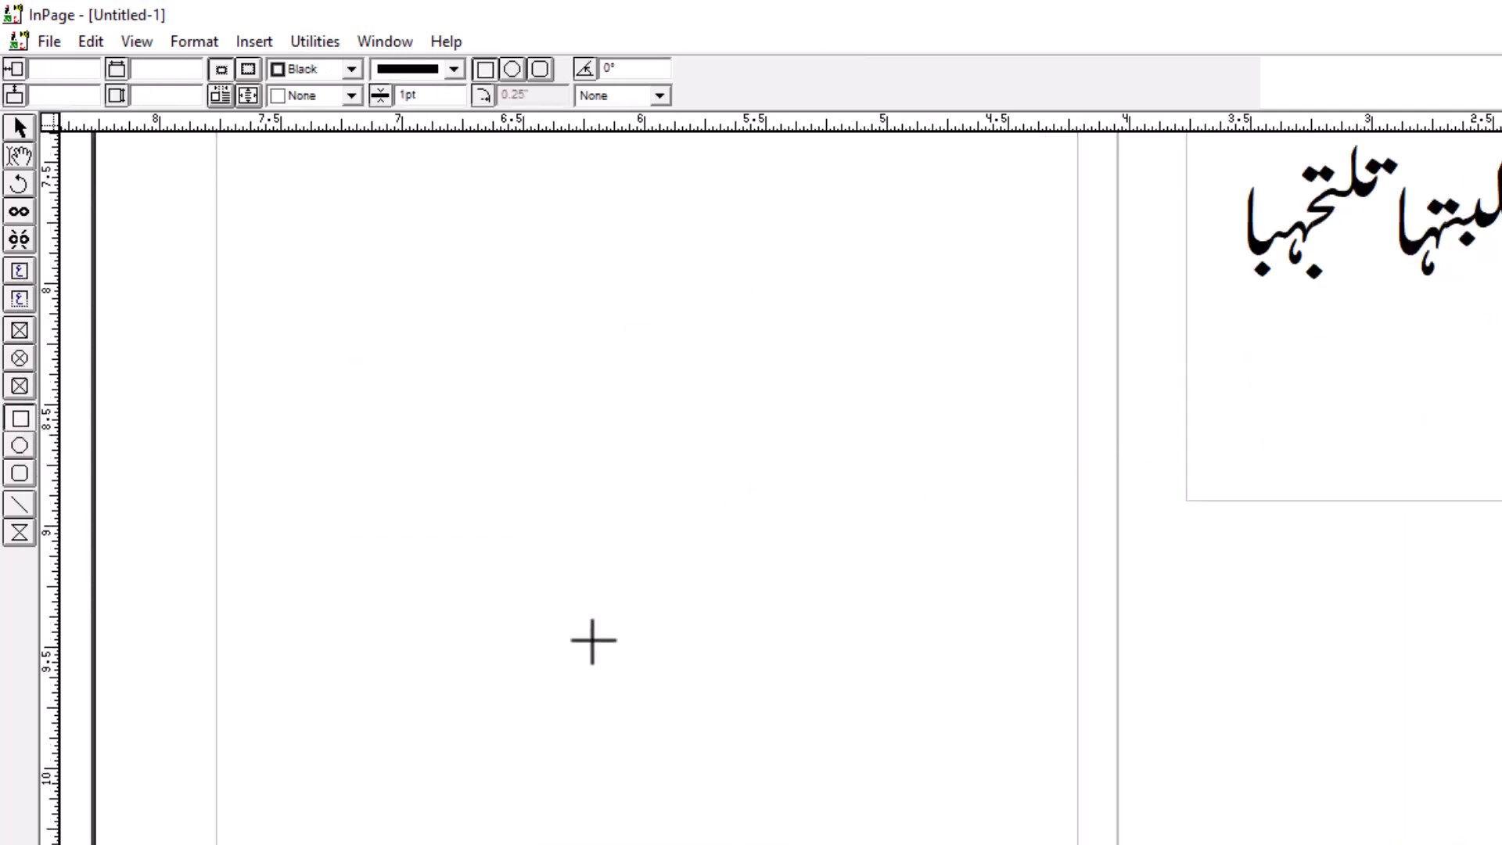
{"action": "mouse_move", "coordinate": [433, 443]}
{"action": "left_mouse_down"}
{"action": "mouse_move", "coordinate": [879, 766]}
{"action": "mouse_move", "coordinate": [953, 768]}
{"action": "left_mouse_up"}
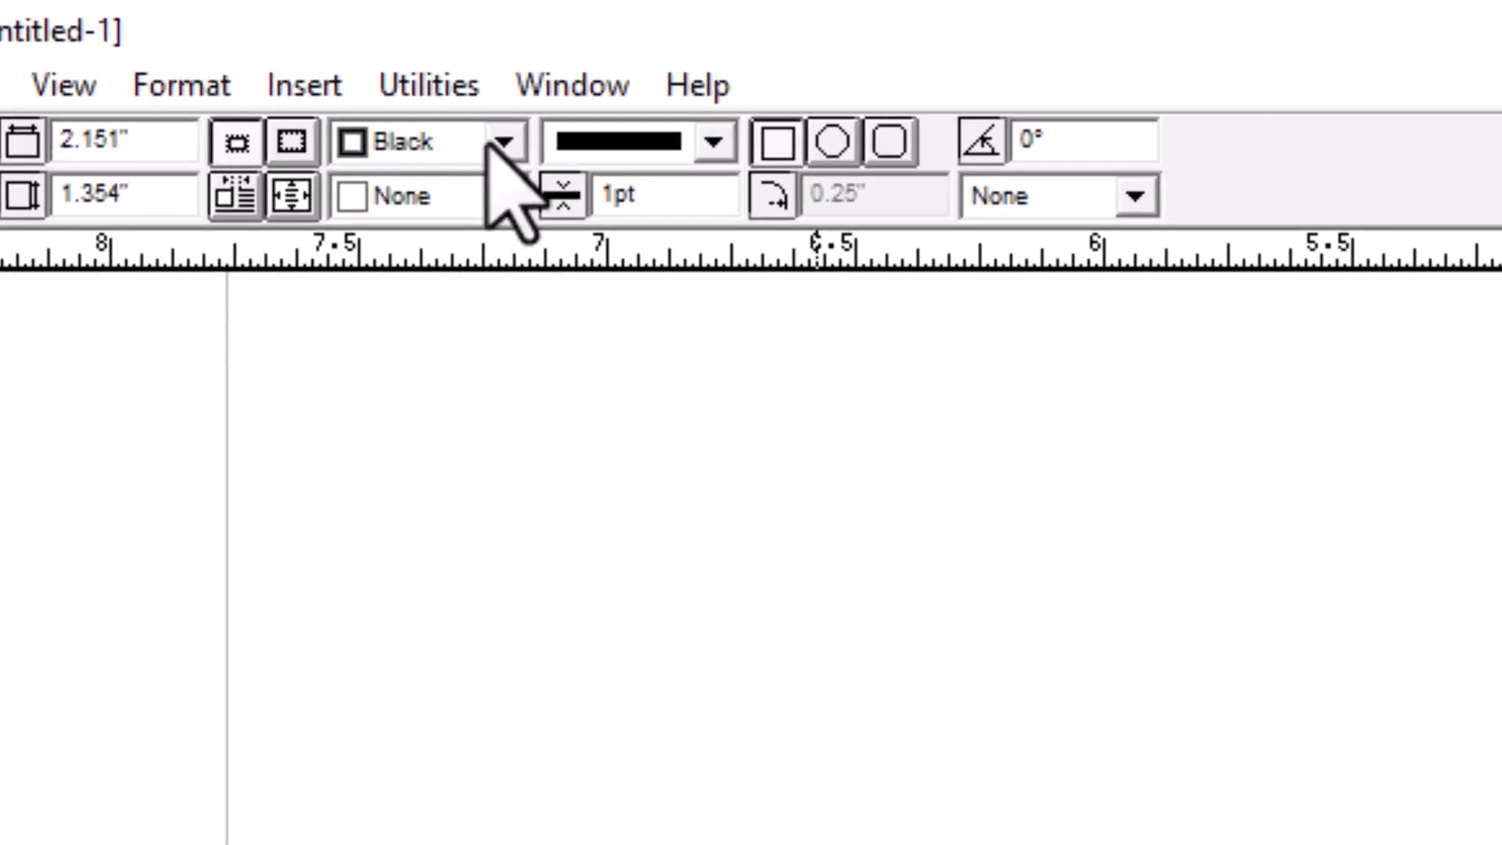
{"action": "left_click", "coordinate": [503, 142]}
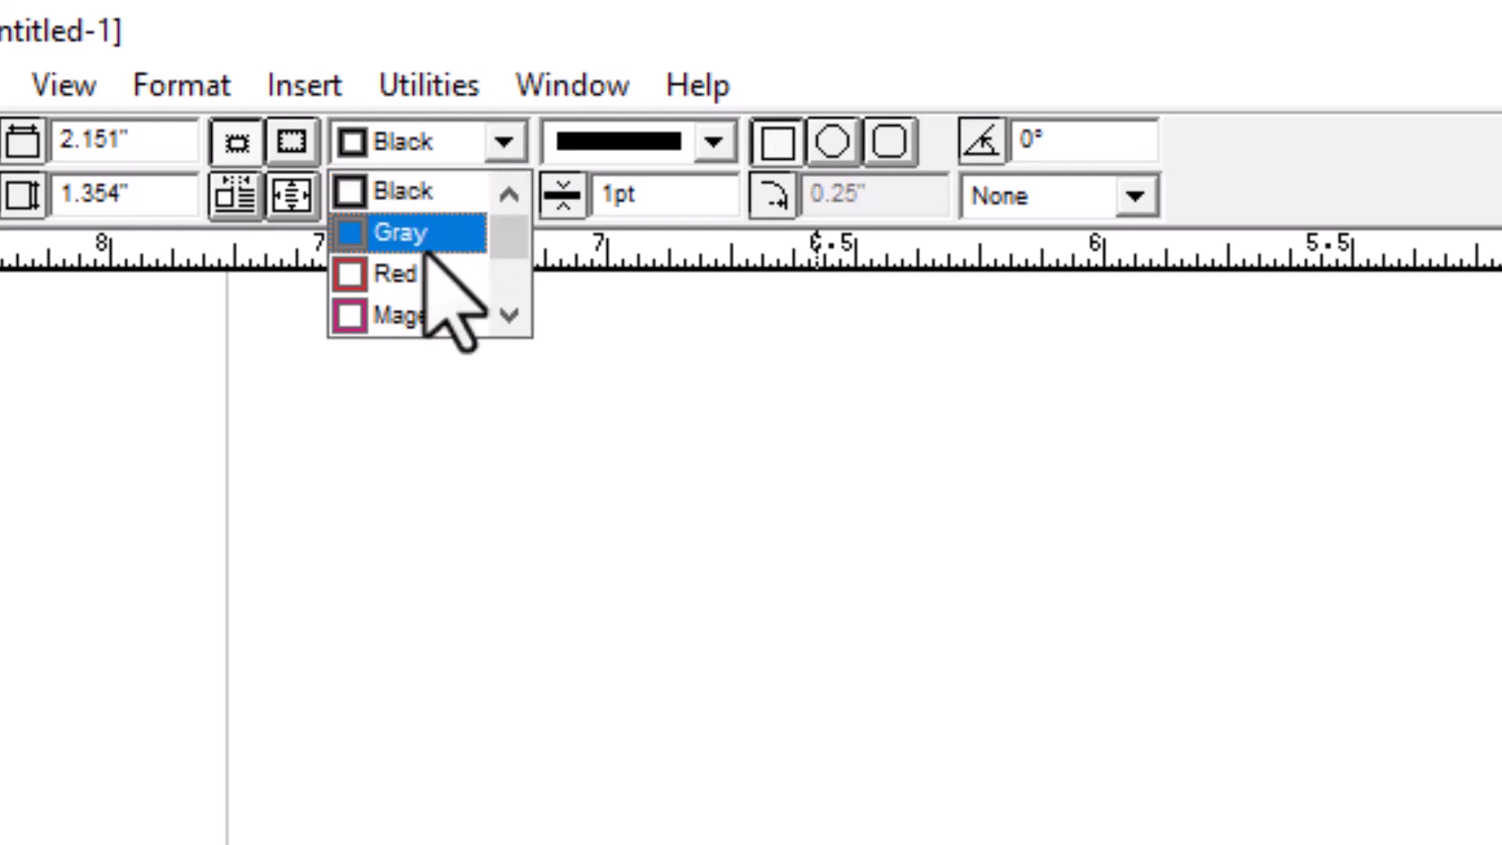
{"action": "left_click", "coordinate": [384, 272]}
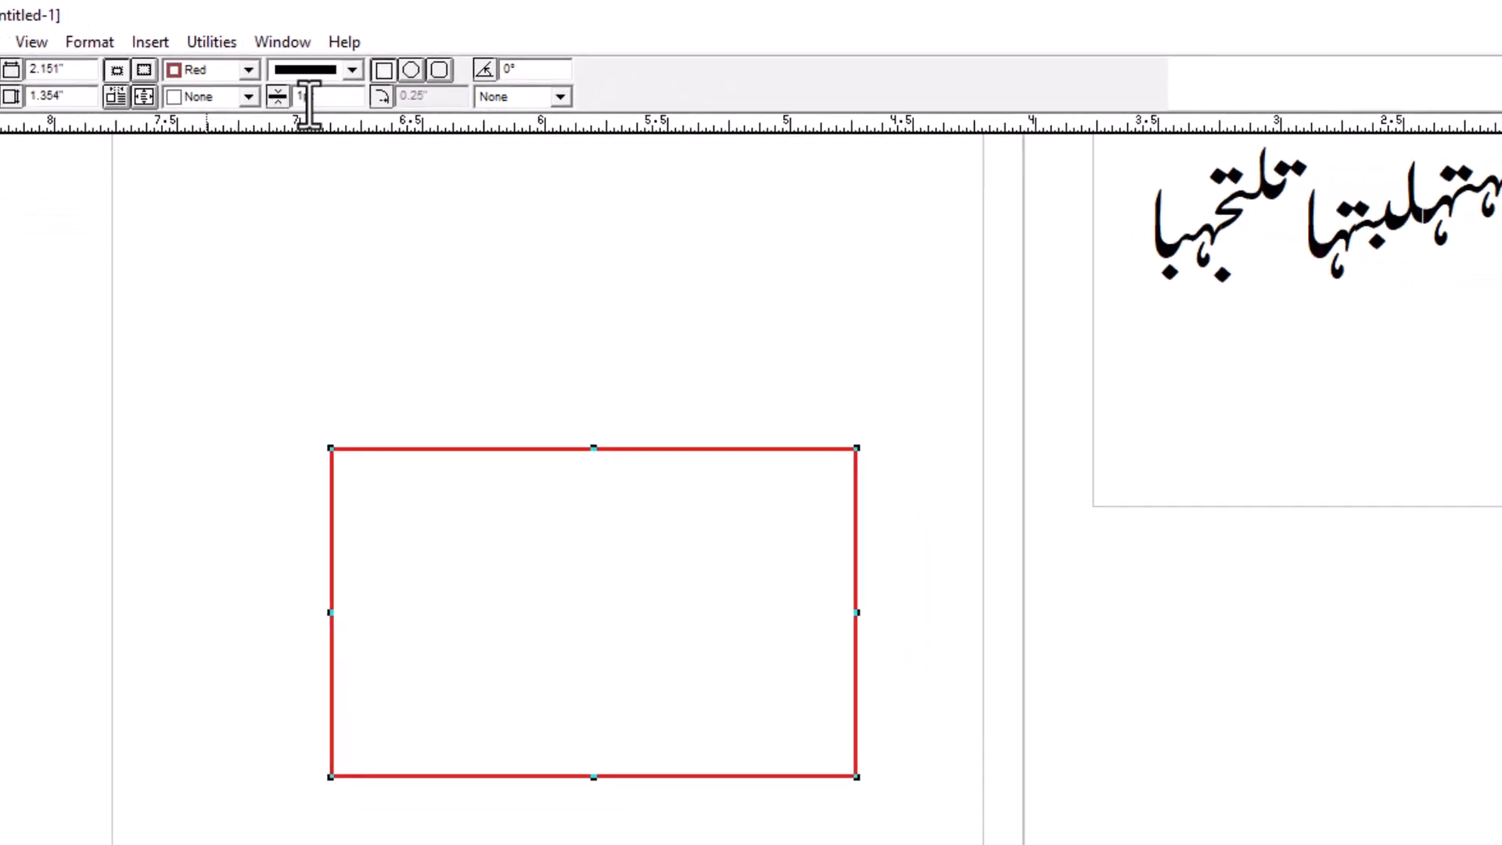
- Give the red rectangle's border the dot-and-dash pattern with a thickness of 9 pt
{"action": "left_click", "coordinate": [432, 85]}
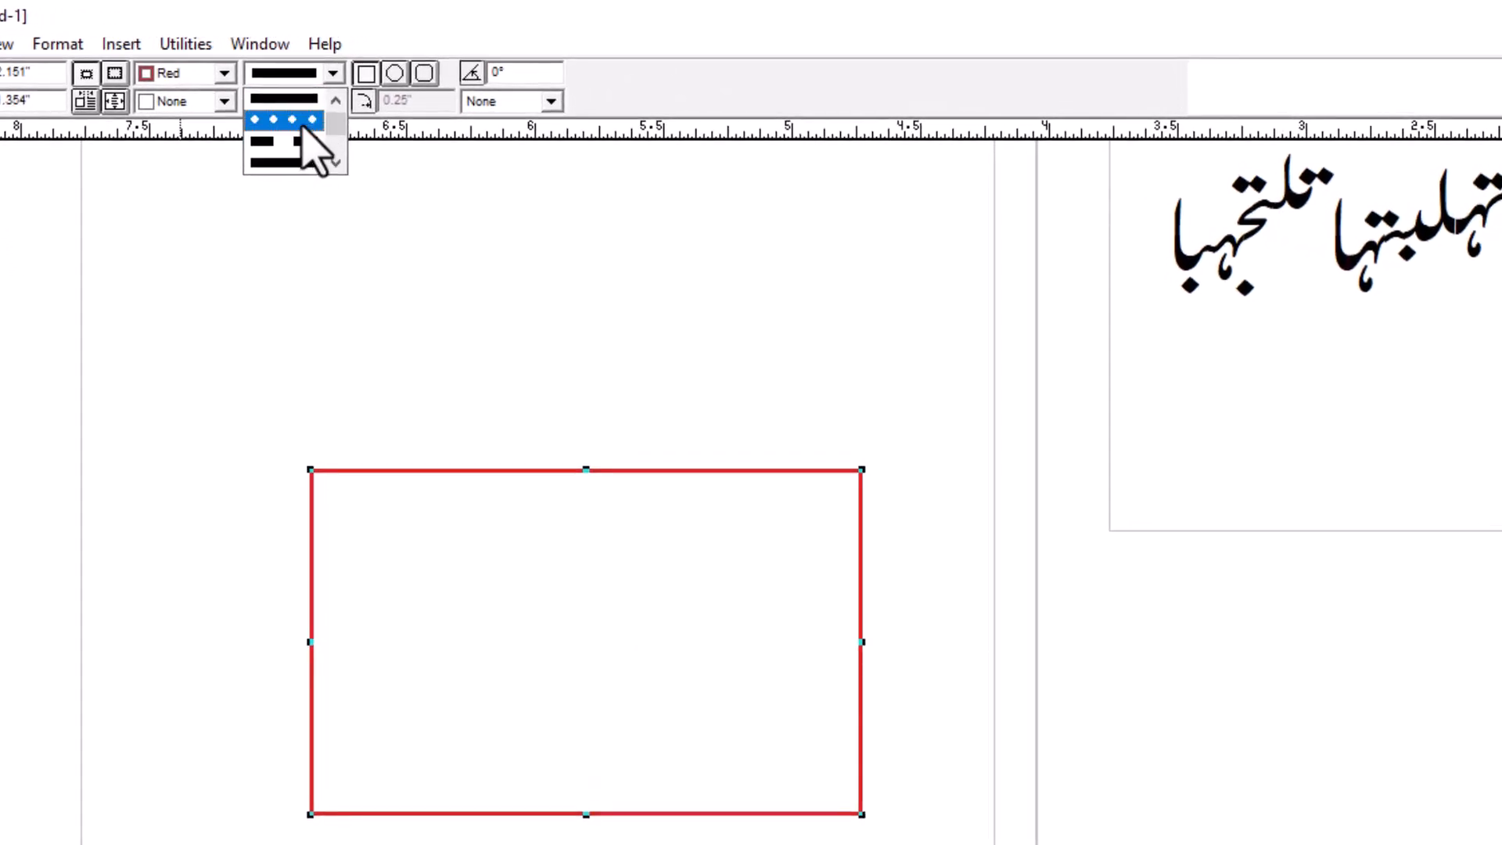
{"action": "left_click", "coordinate": [309, 115]}
{"action": "left_click", "coordinate": [333, 73]}
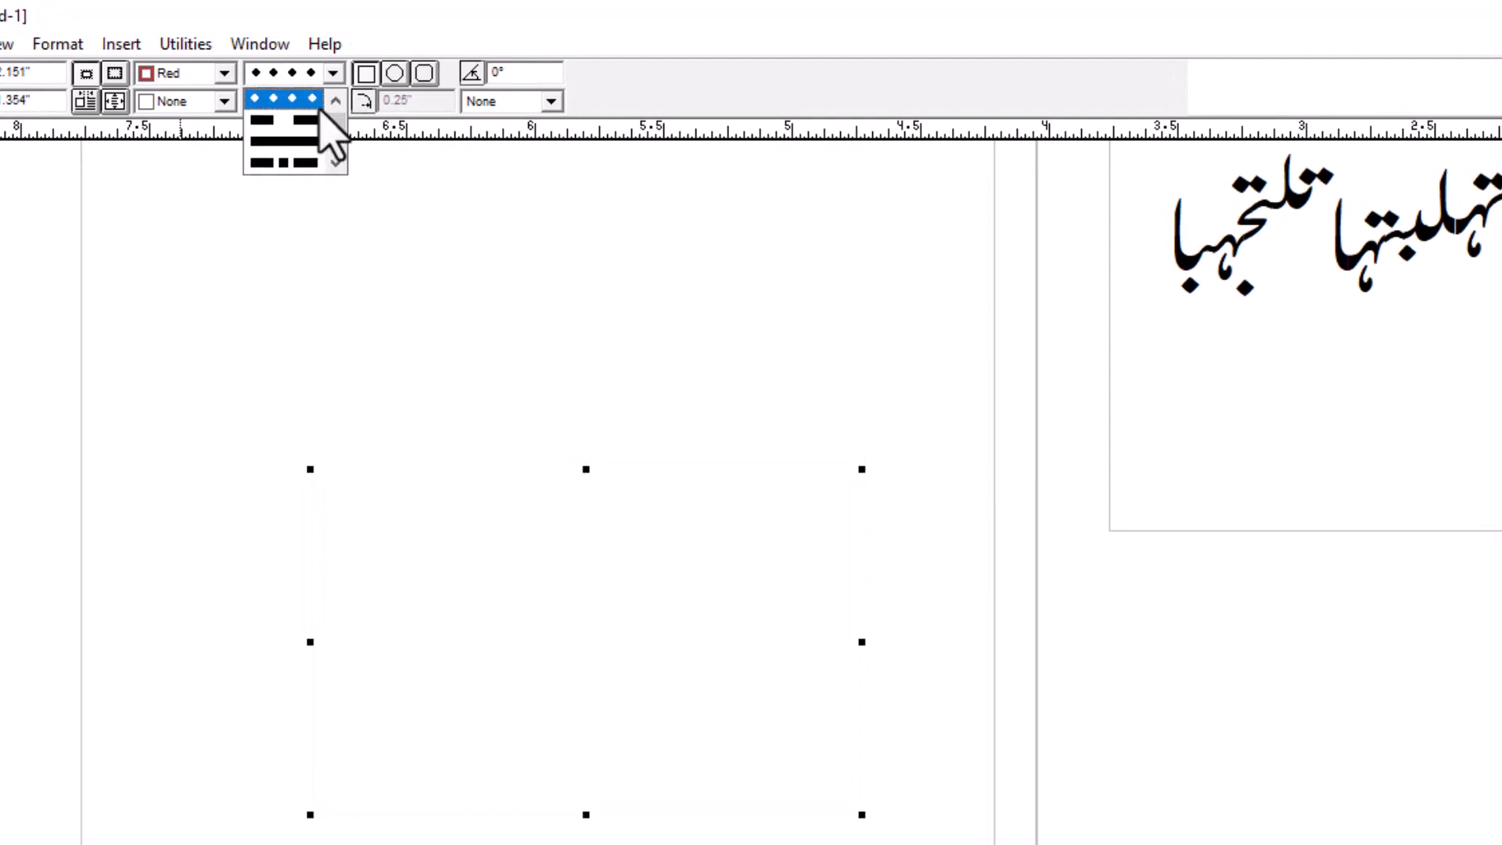
{"action": "left_click", "coordinate": [294, 161]}
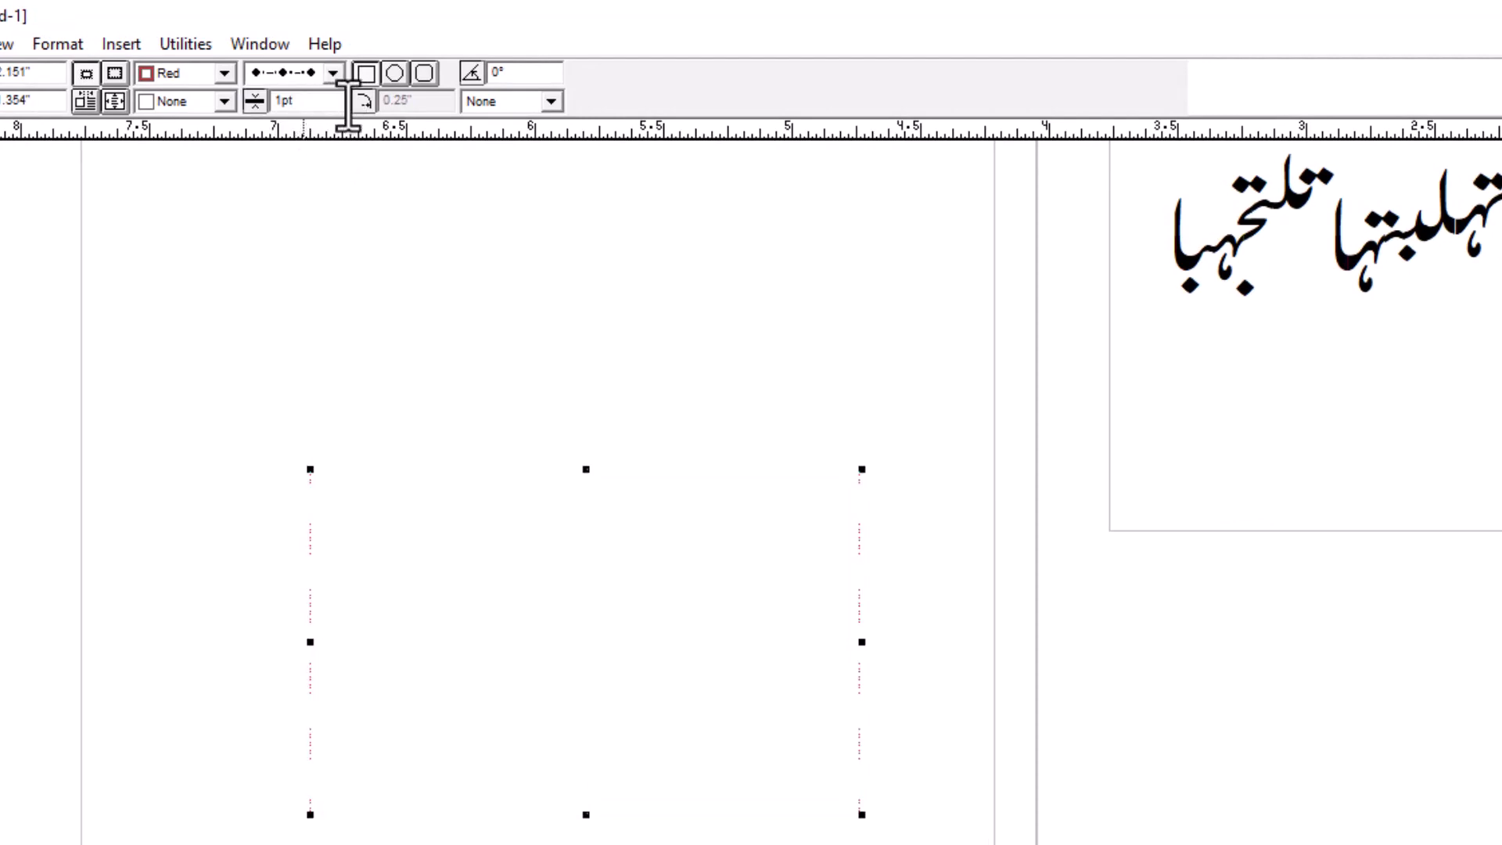
{"action": "double_click", "coordinate": [303, 102]}
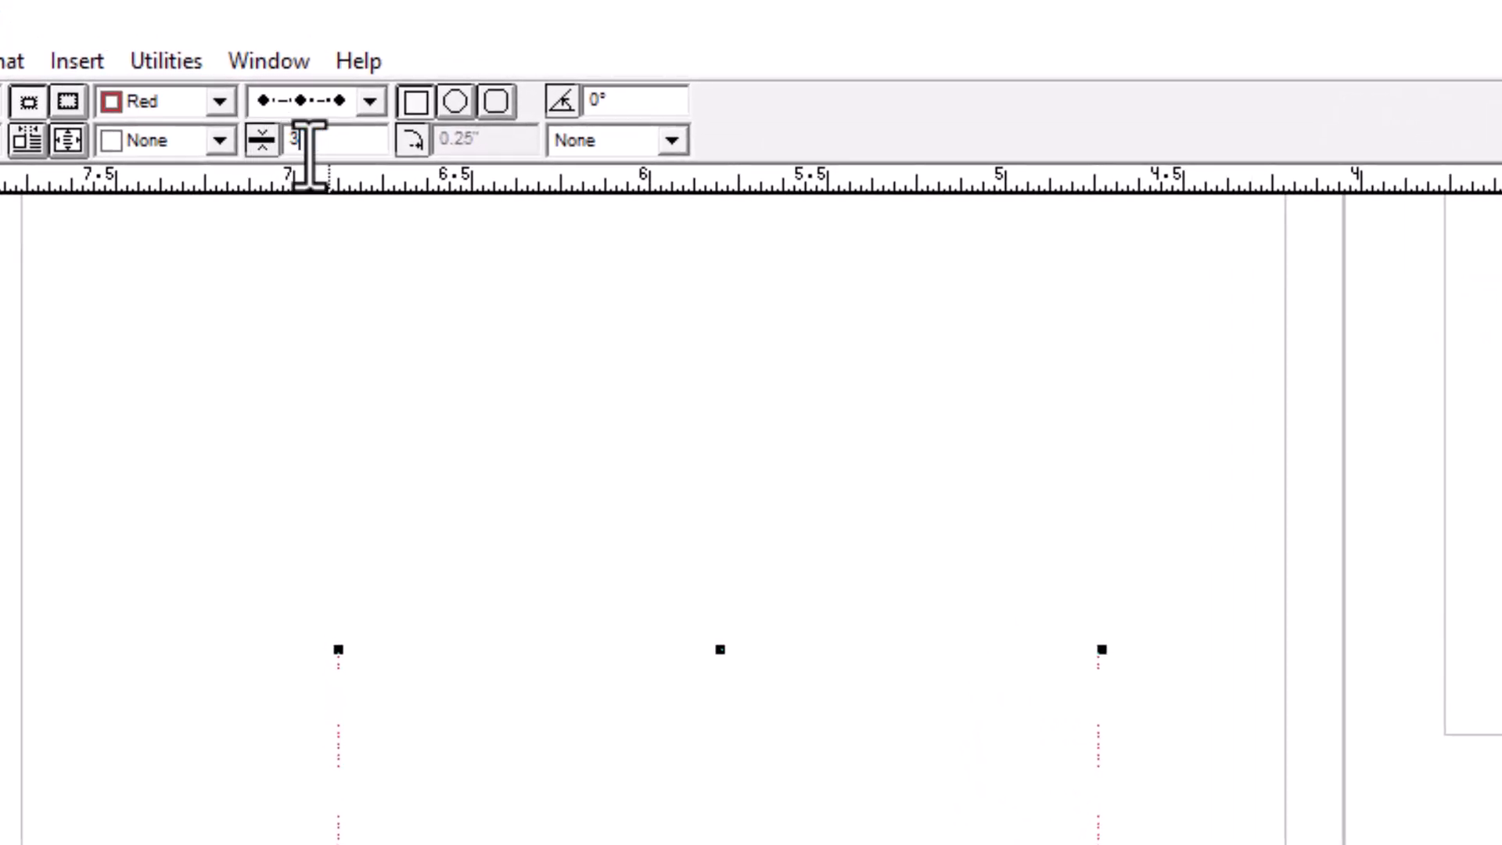
{"action": "type", "text": "3"}
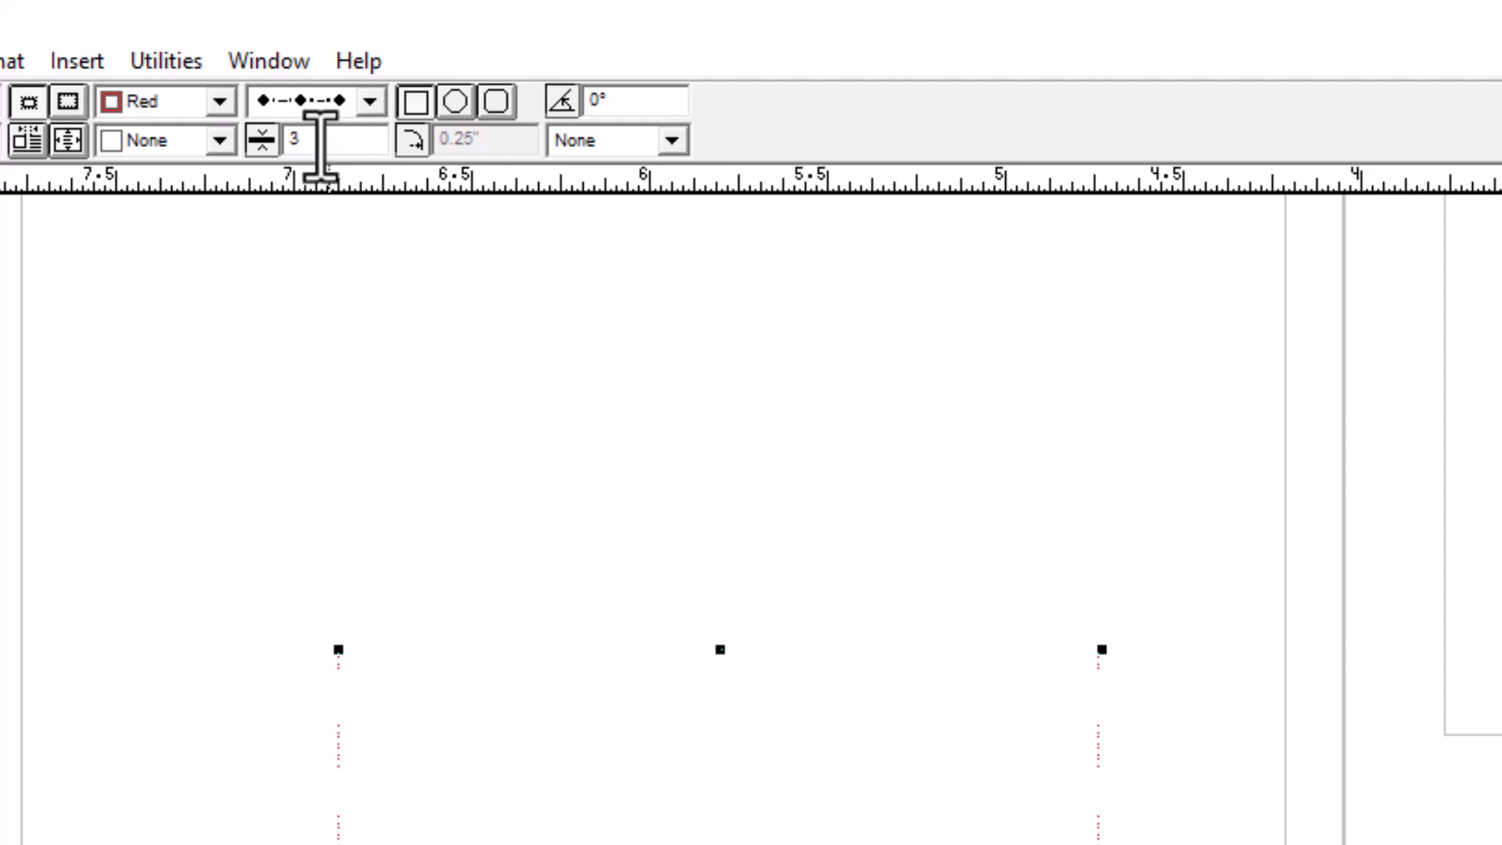
{"action": "key", "text": "Return"}
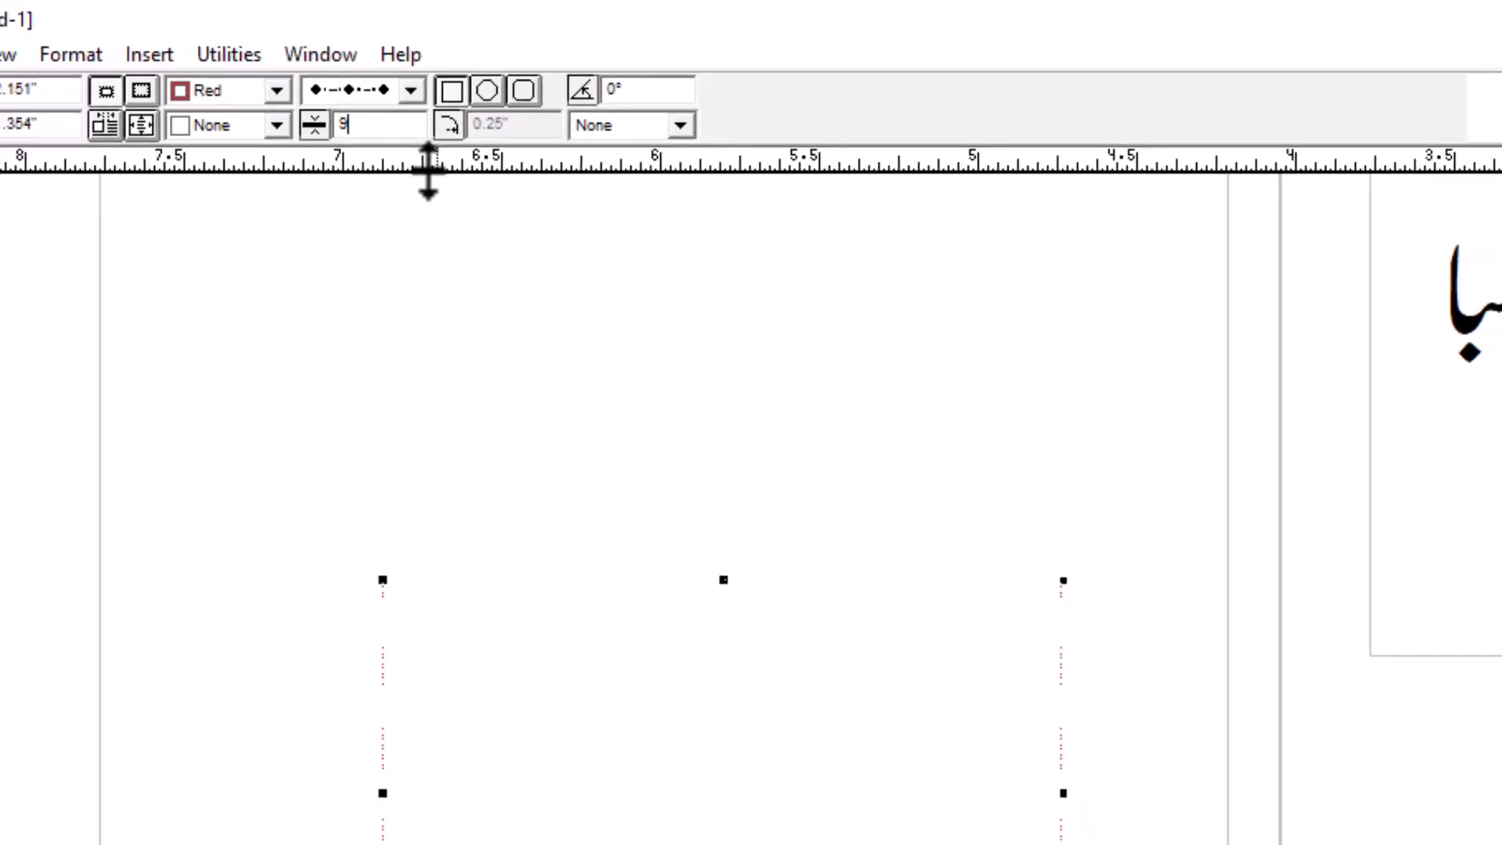
{"action": "type", "text": "9"}
{"action": "key", "text": "Return"}
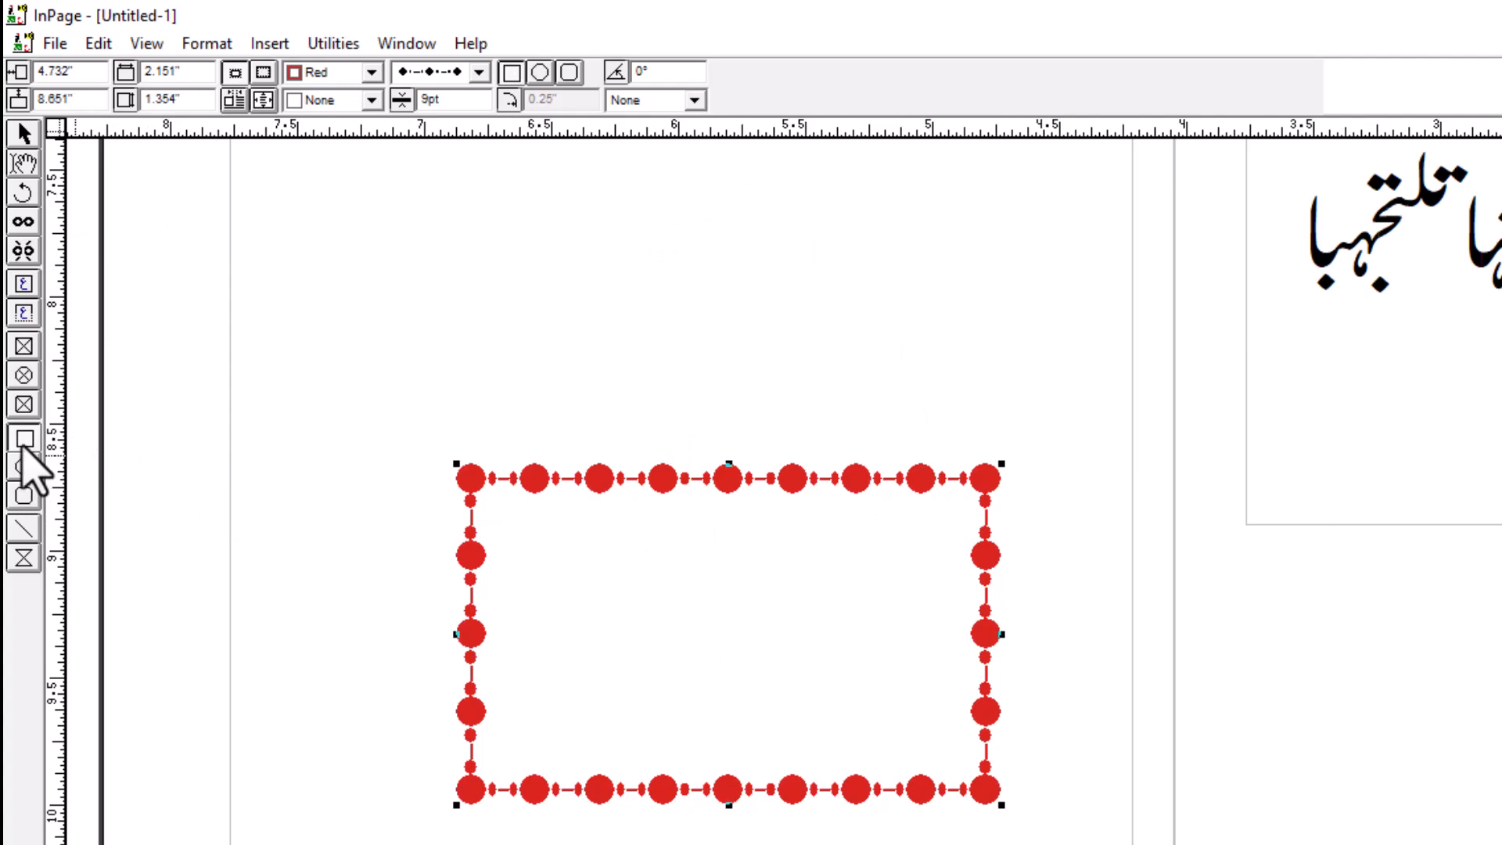
- Try the triangle, slanted-stroke and overlapping-circle border patterns on the red rectangle
{"action": "left_click", "coordinate": [479, 72]}
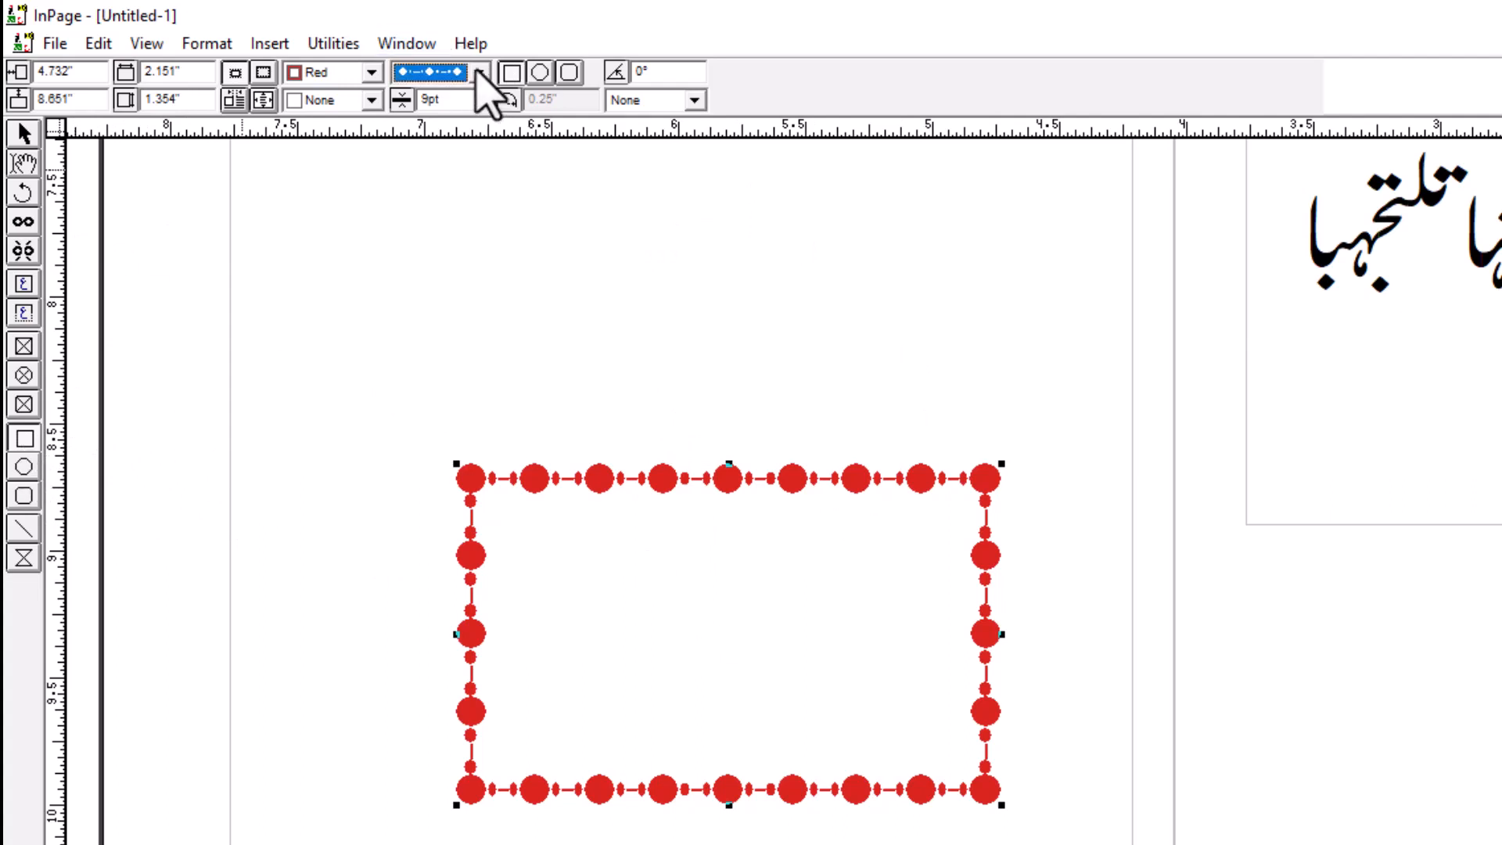
{"action": "scroll", "coordinate": [462, 125], "scroll_direction": "down", "scroll_amount": 2}
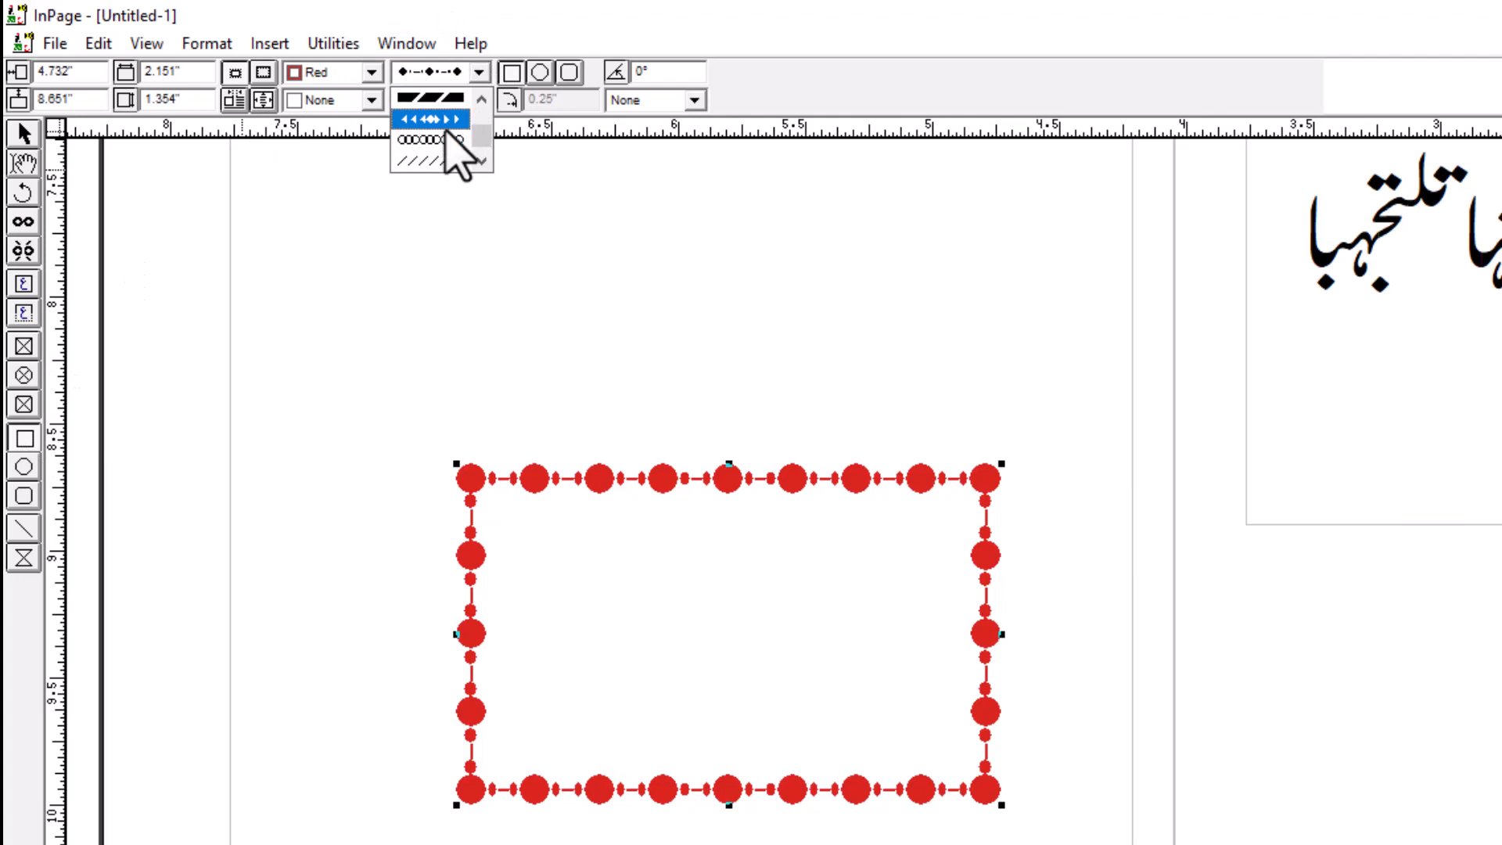
{"action": "left_click", "coordinate": [444, 123]}
{"action": "left_click", "coordinate": [452, 74]}
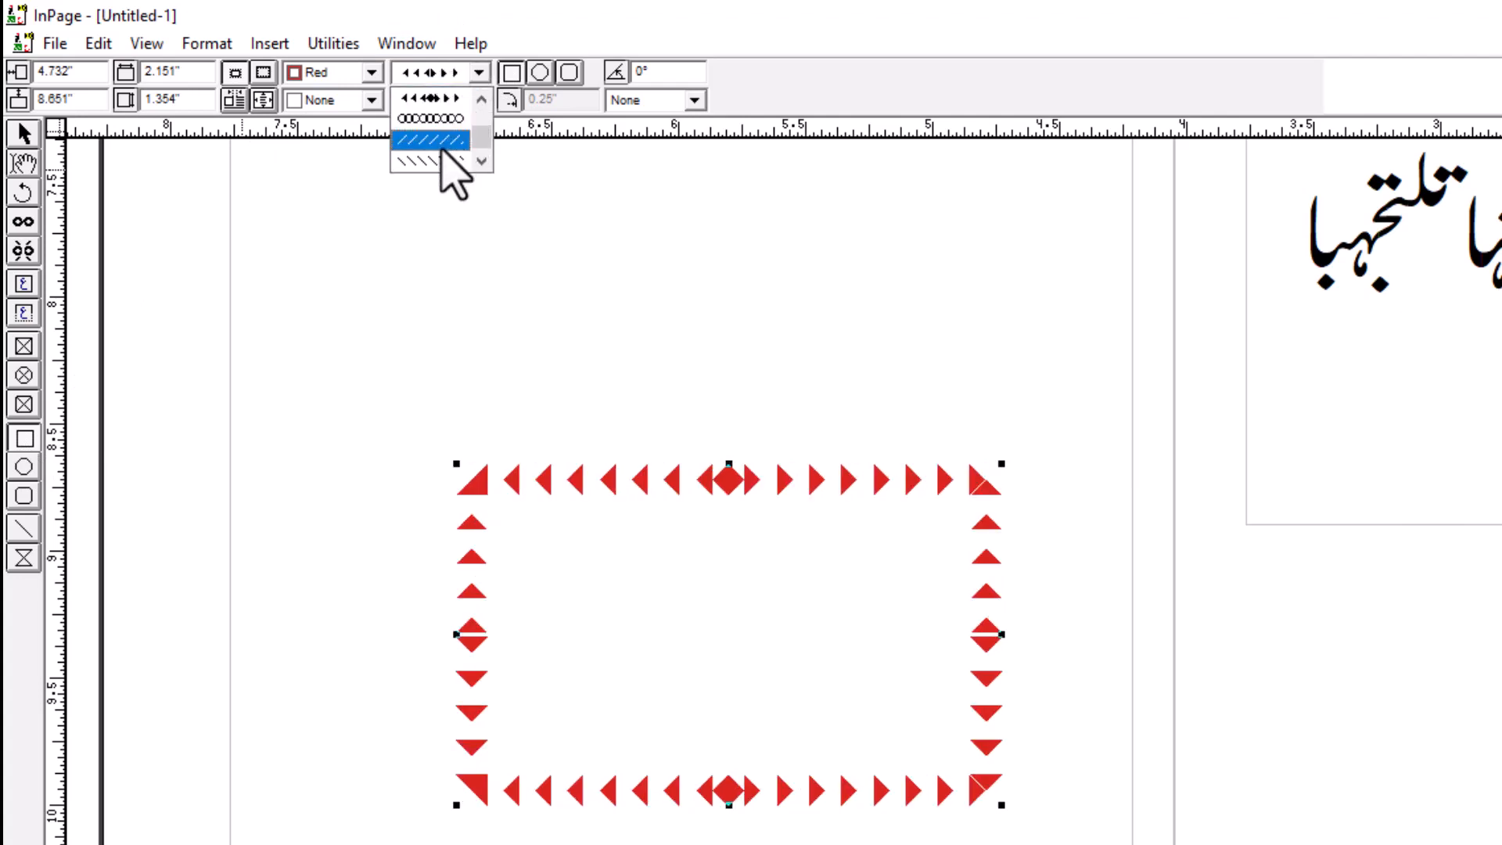
{"action": "scroll", "coordinate": [450, 157], "scroll_direction": "down", "scroll_amount": 2}
{"action": "left_click", "coordinate": [440, 159]}
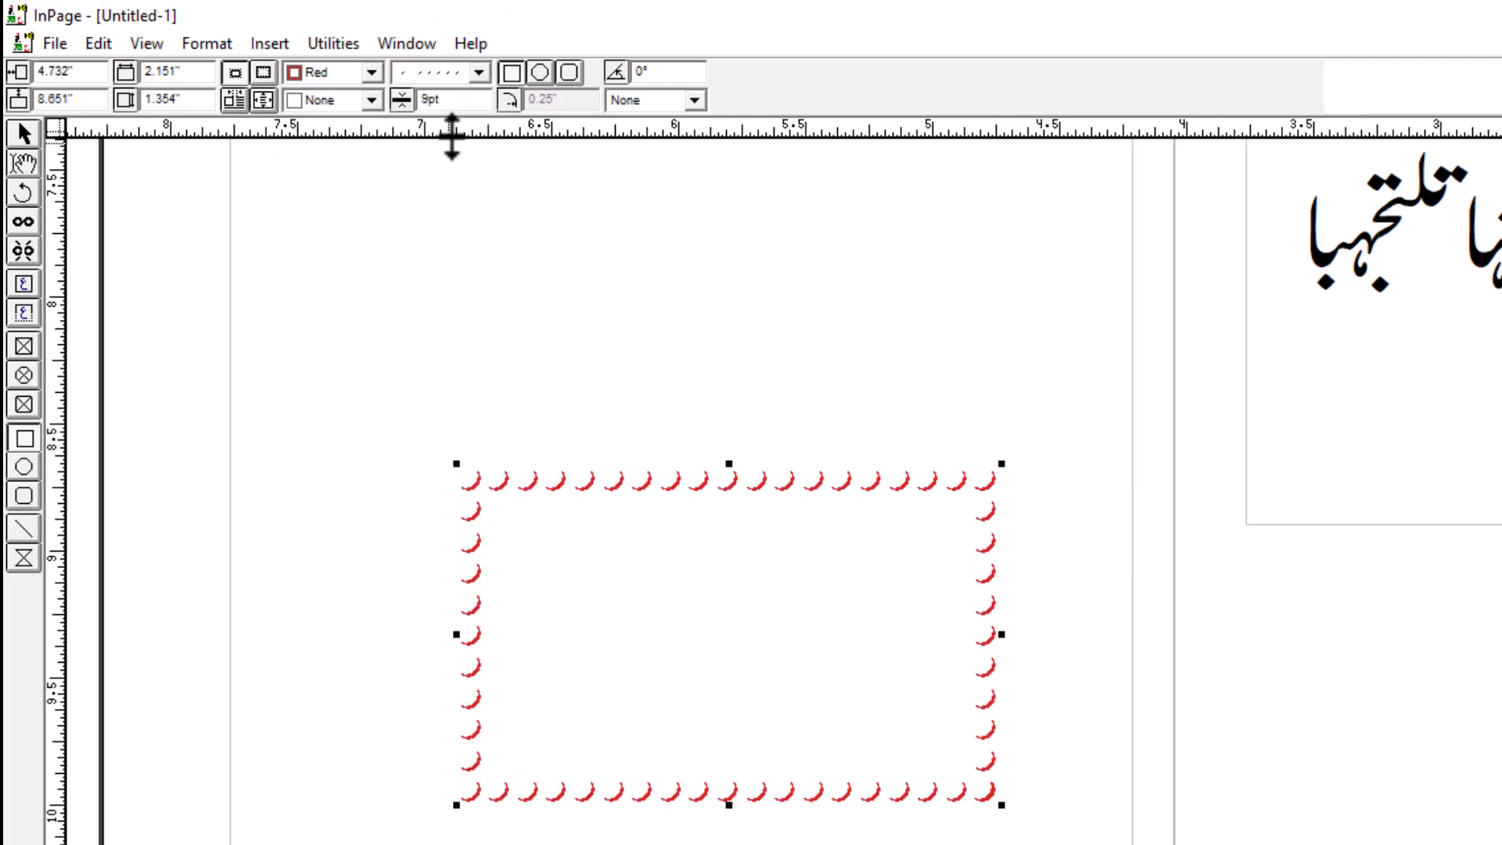
{"action": "left_click", "coordinate": [474, 73]}
{"action": "scroll", "coordinate": [442, 140], "scroll_direction": "up", "scroll_amount": 1}
{"action": "scroll", "coordinate": [446, 149], "scroll_direction": "down", "scroll_amount": 2}
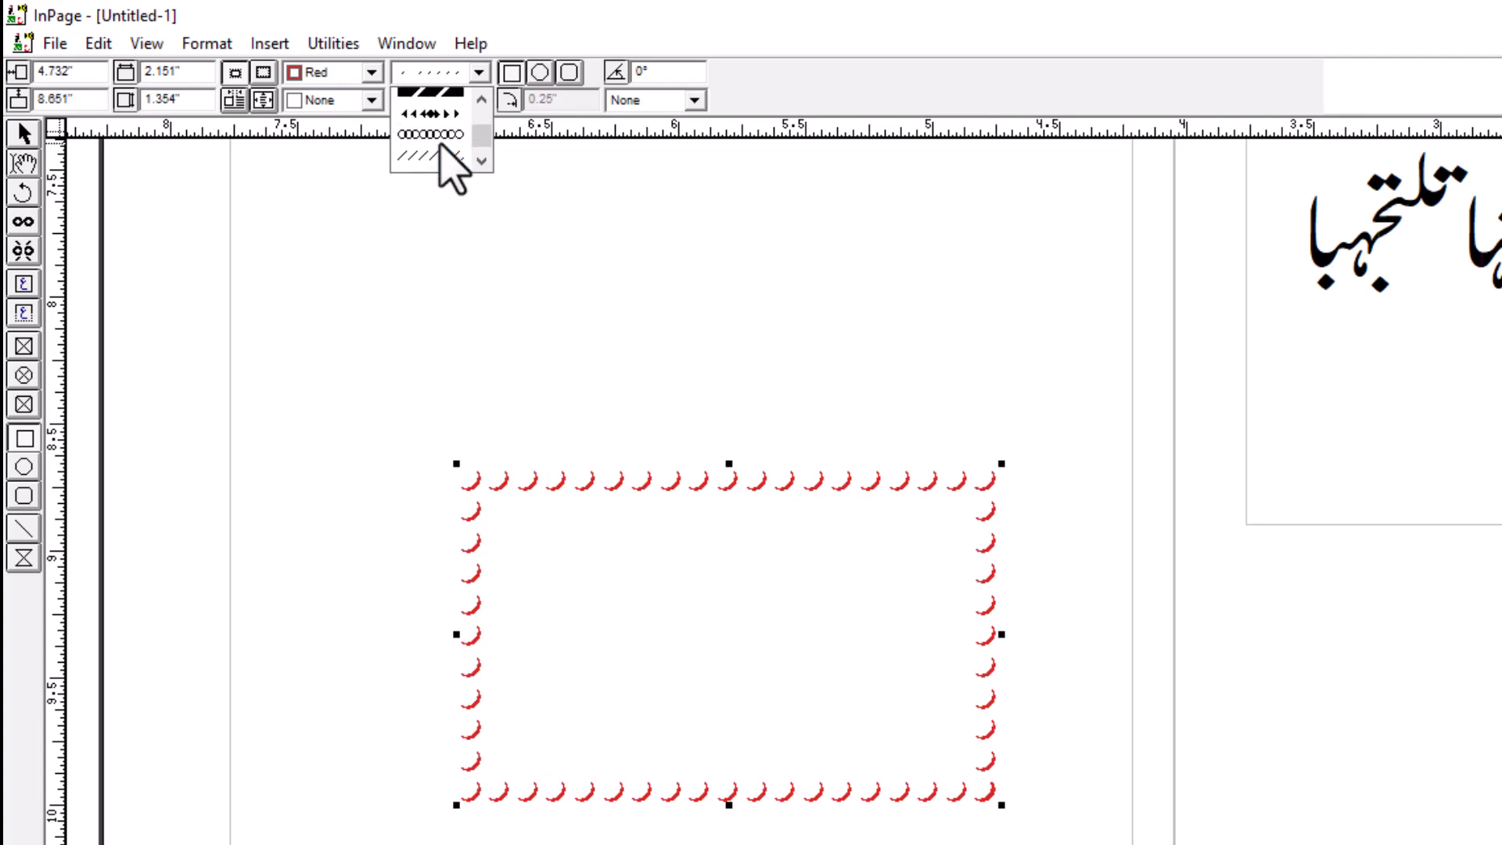
{"action": "left_click", "coordinate": [443, 139]}
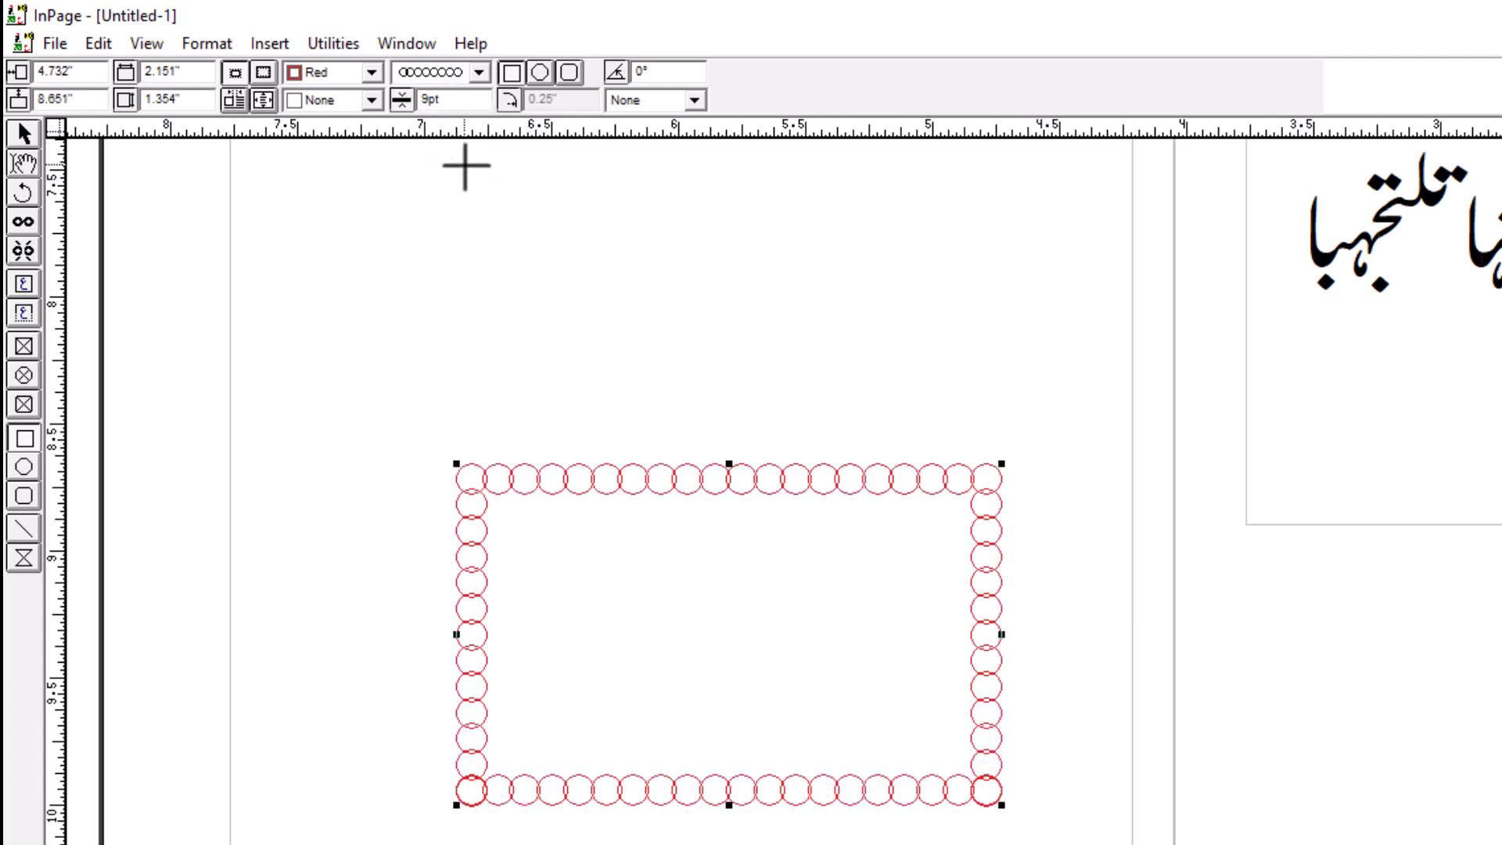
- Apply the border pattern of alternating circles and elongated diamonds to the red rectangle
{"action": "left_click", "coordinate": [435, 75]}
{"action": "scroll", "coordinate": [435, 138], "scroll_direction": "up", "scroll_amount": 3}
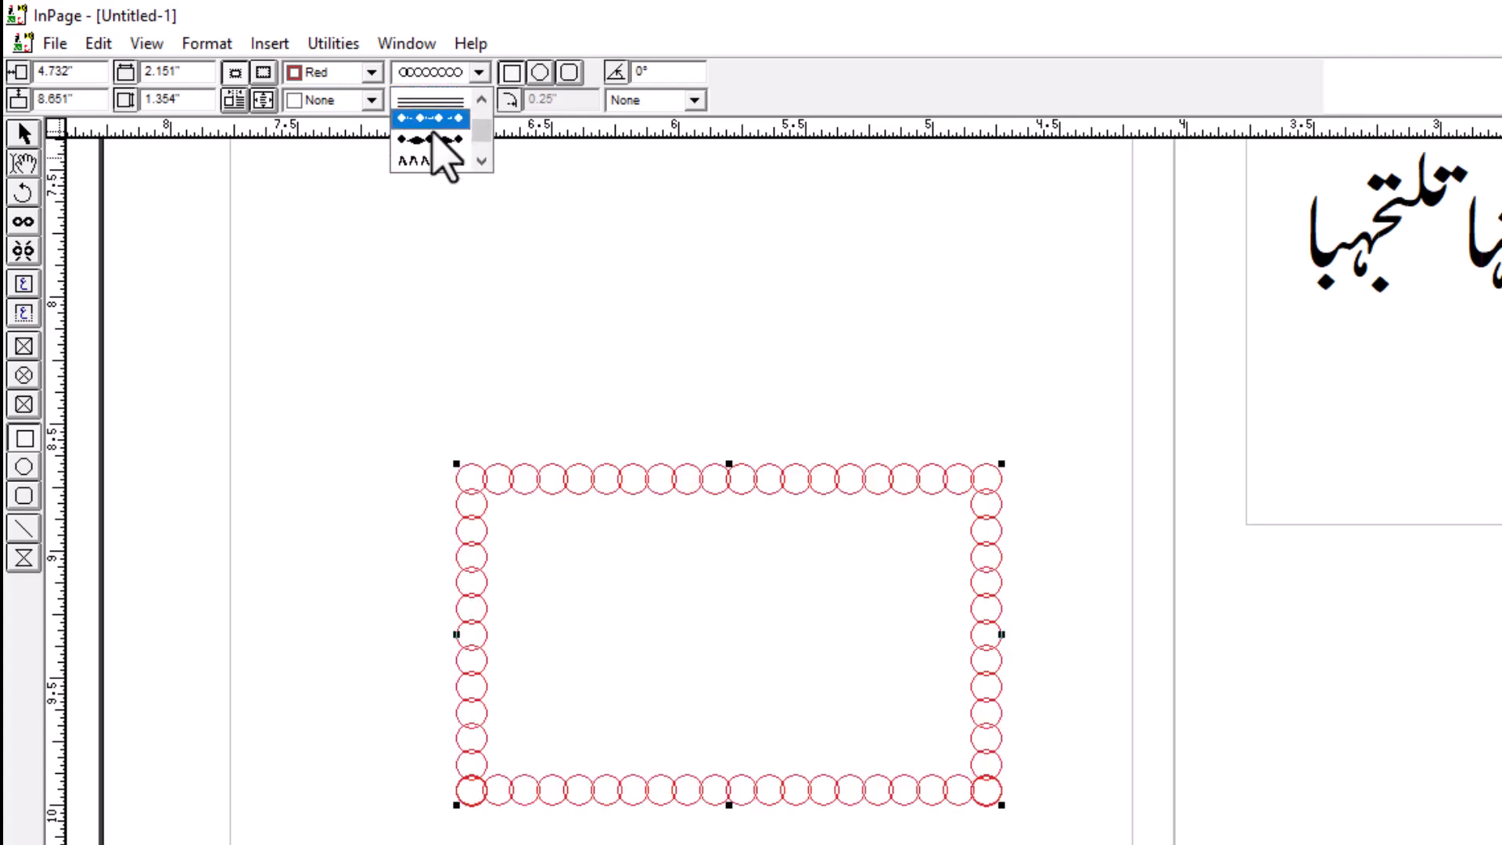
{"action": "left_click", "coordinate": [435, 140]}
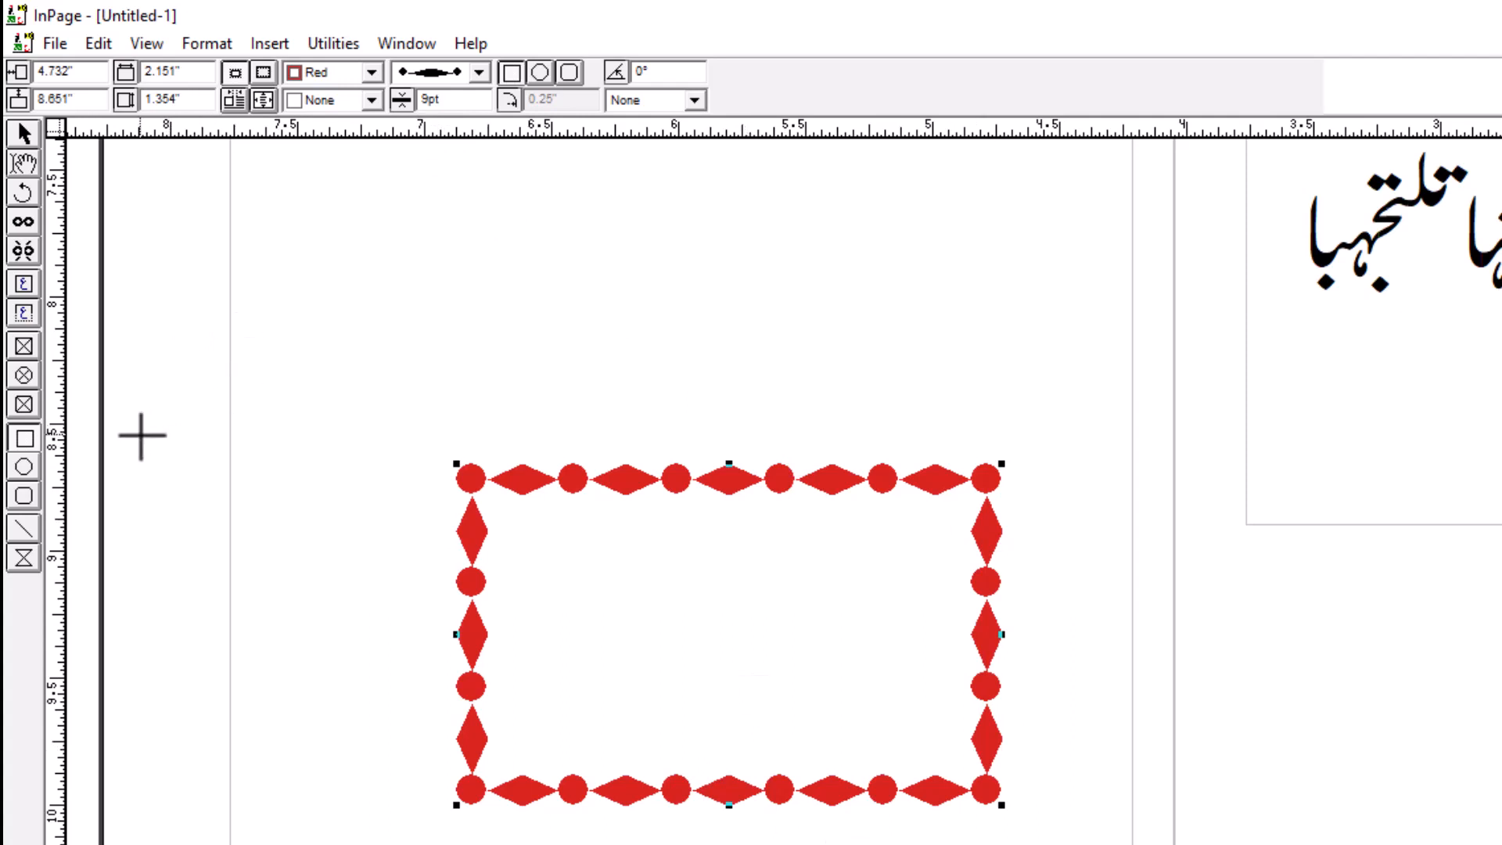
- Delete the red patterned rectangle from the left column
{"action": "left_click", "coordinate": [23, 469]}
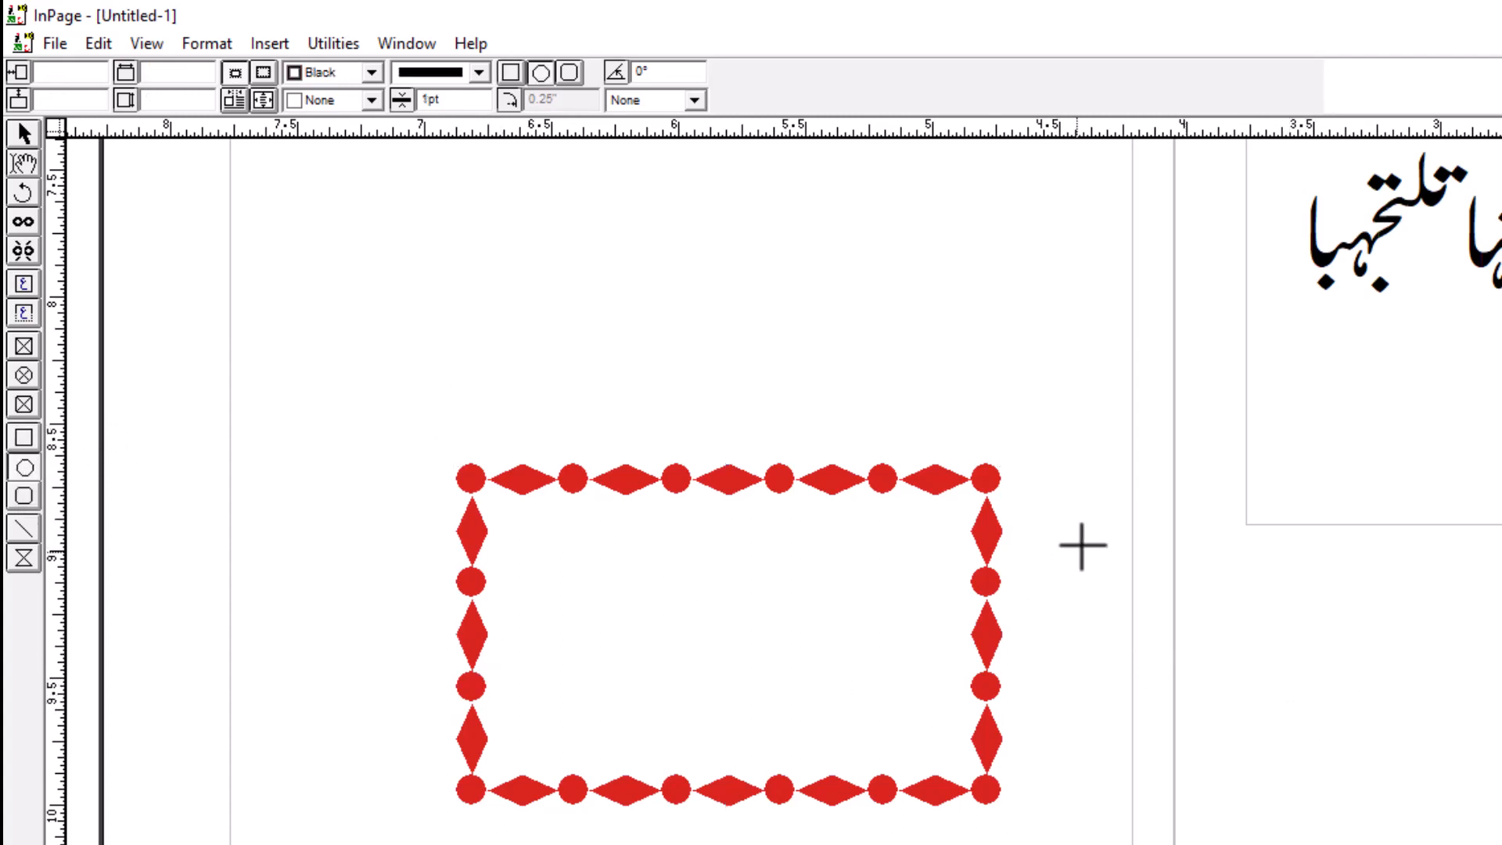
{"action": "left_click", "coordinate": [24, 134]}
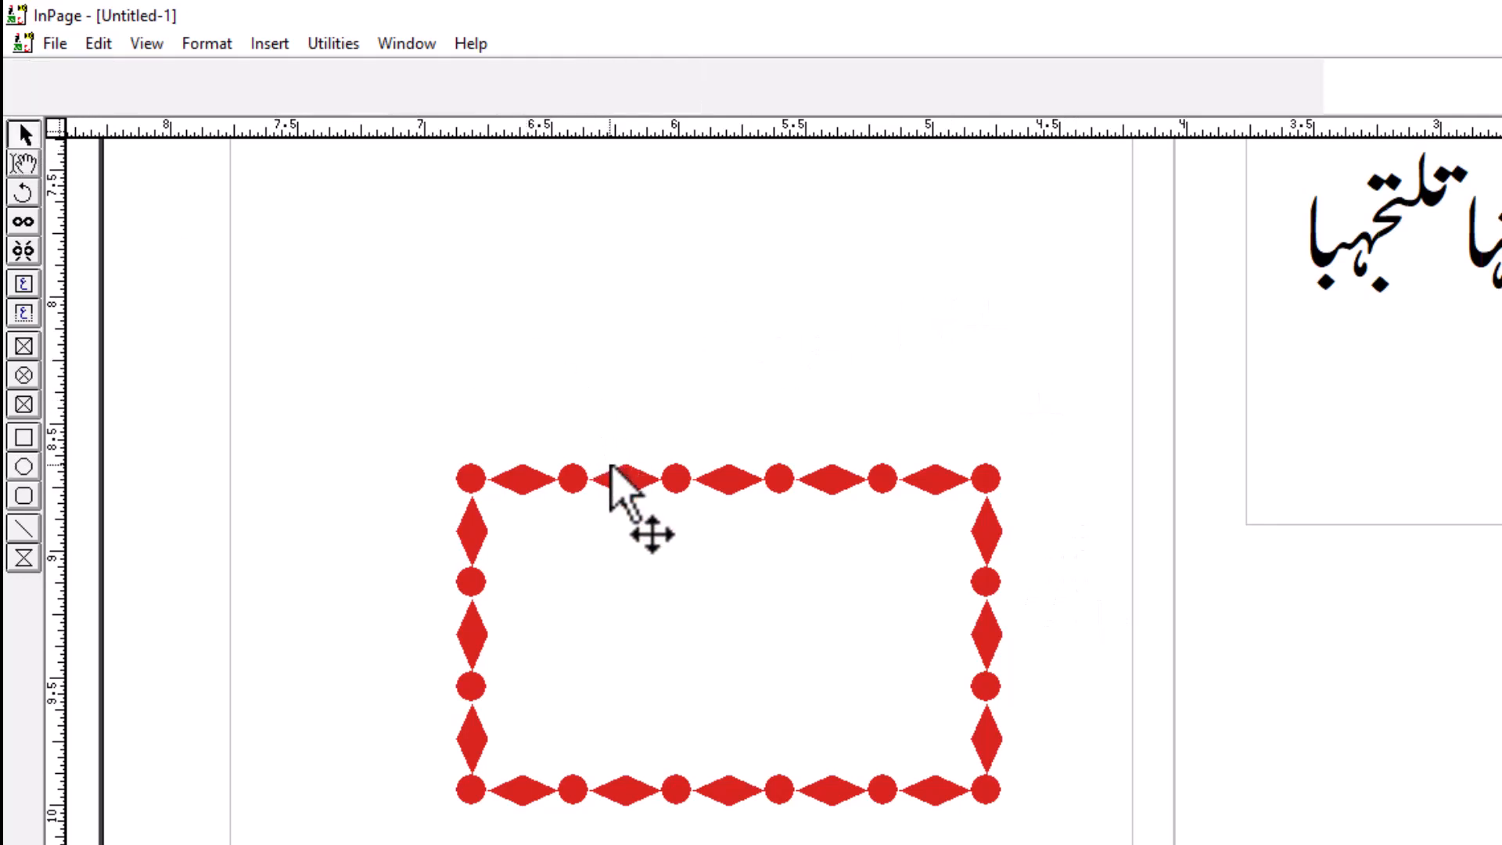
{"action": "left_click", "coordinate": [626, 479]}
{"action": "key", "text": "Delete"}
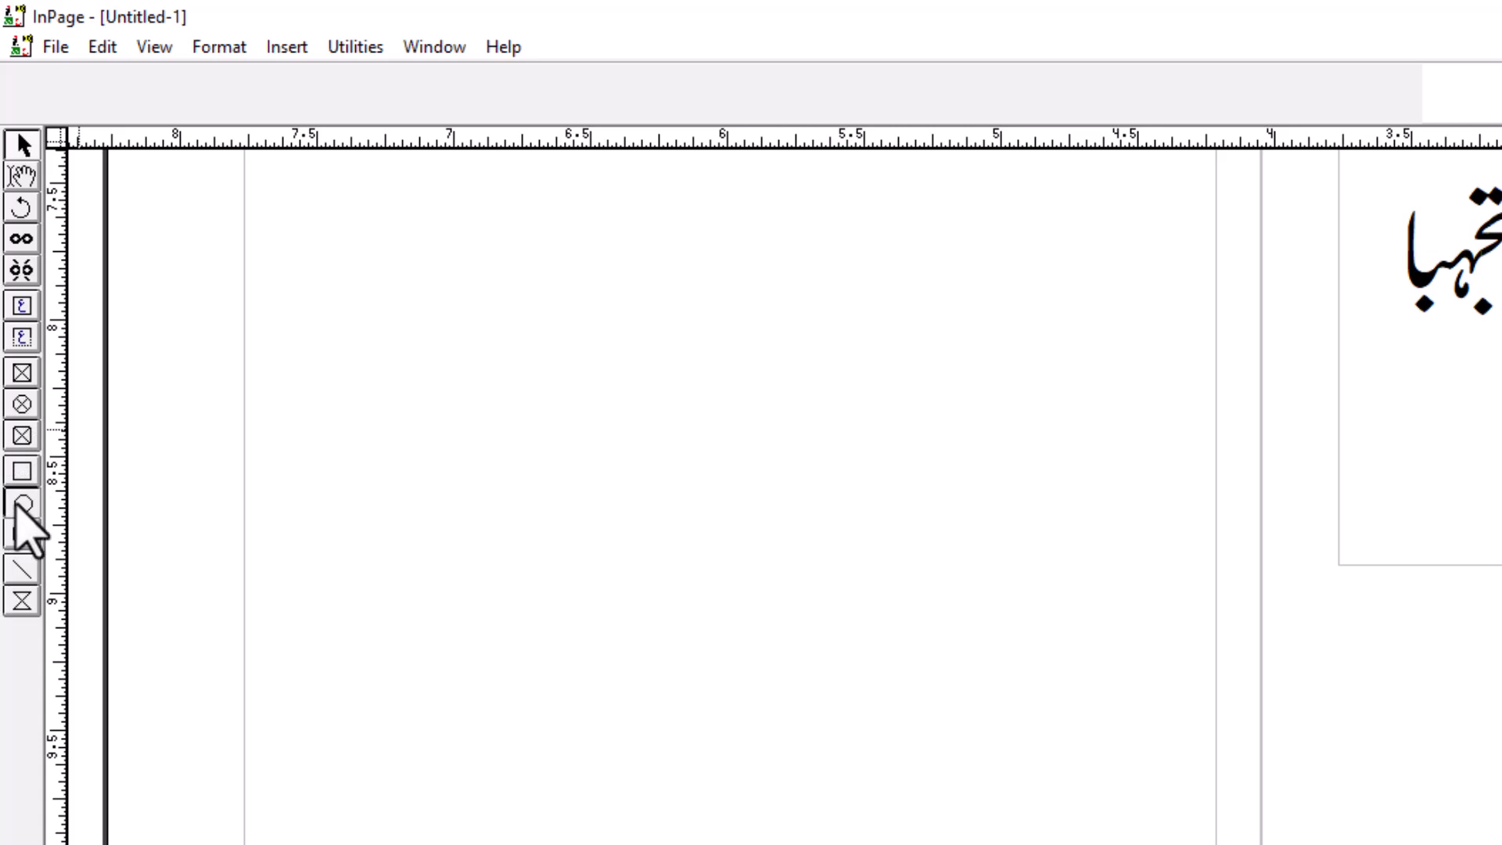
- Draw a circle about 1.58 inches wide and 1.57 inches high in the left column, with no fill
{"action": "left_click", "coordinate": [23, 503]}
{"action": "mouse_move", "coordinate": [375, 462]}
{"action": "left_mouse_down"}
{"action": "mouse_move", "coordinate": [828, 808]}
{"action": "mouse_move", "coordinate": [783, 844]}
{"action": "mouse_move", "coordinate": [734, 844]}
{"action": "mouse_move", "coordinate": [813, 844]}
{"action": "left_mouse_up"}
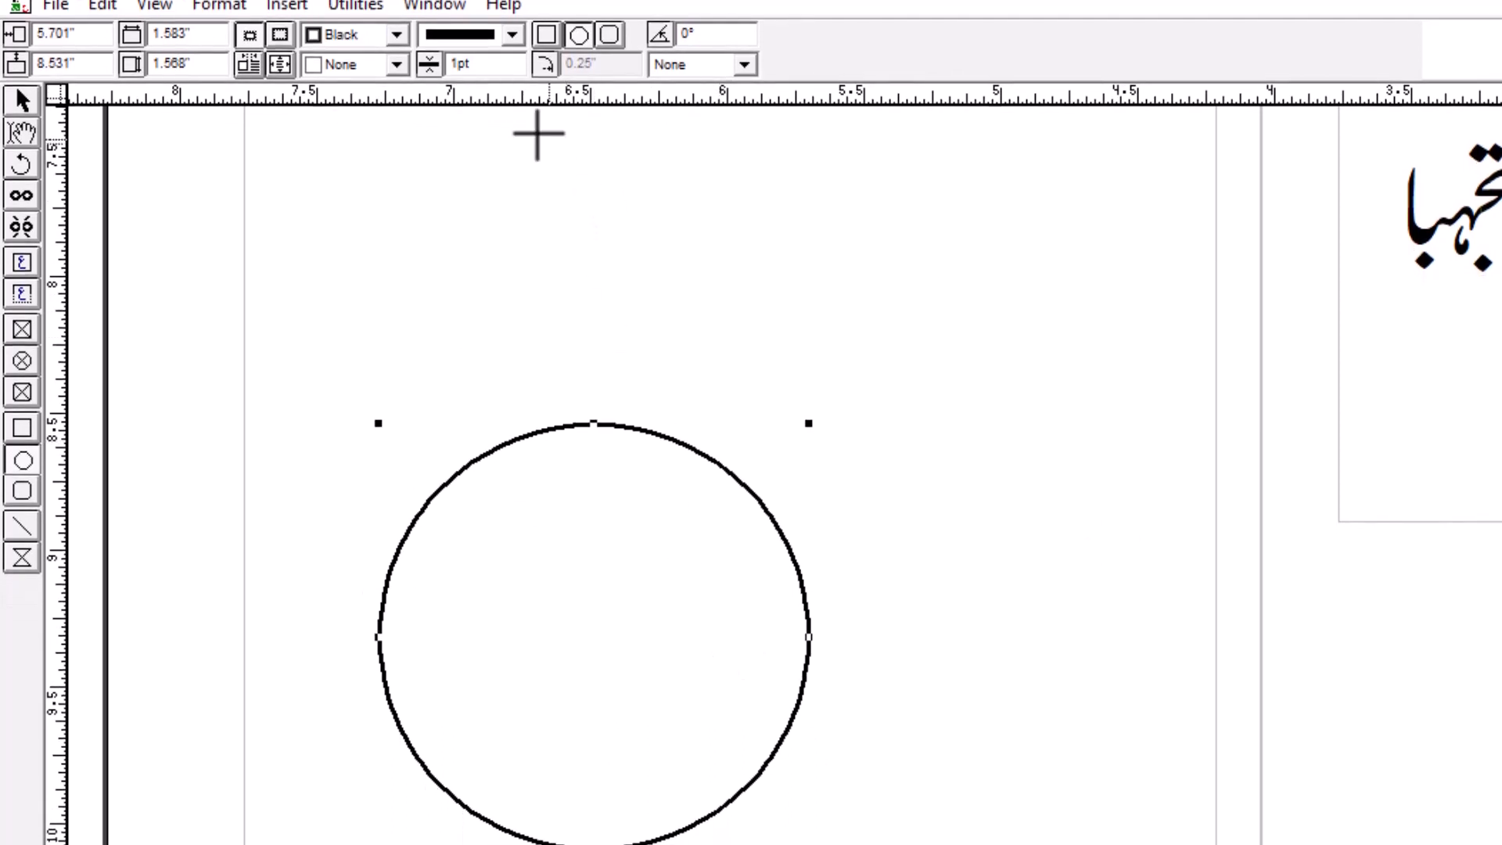
{"action": "left_click", "coordinate": [336, 67]}
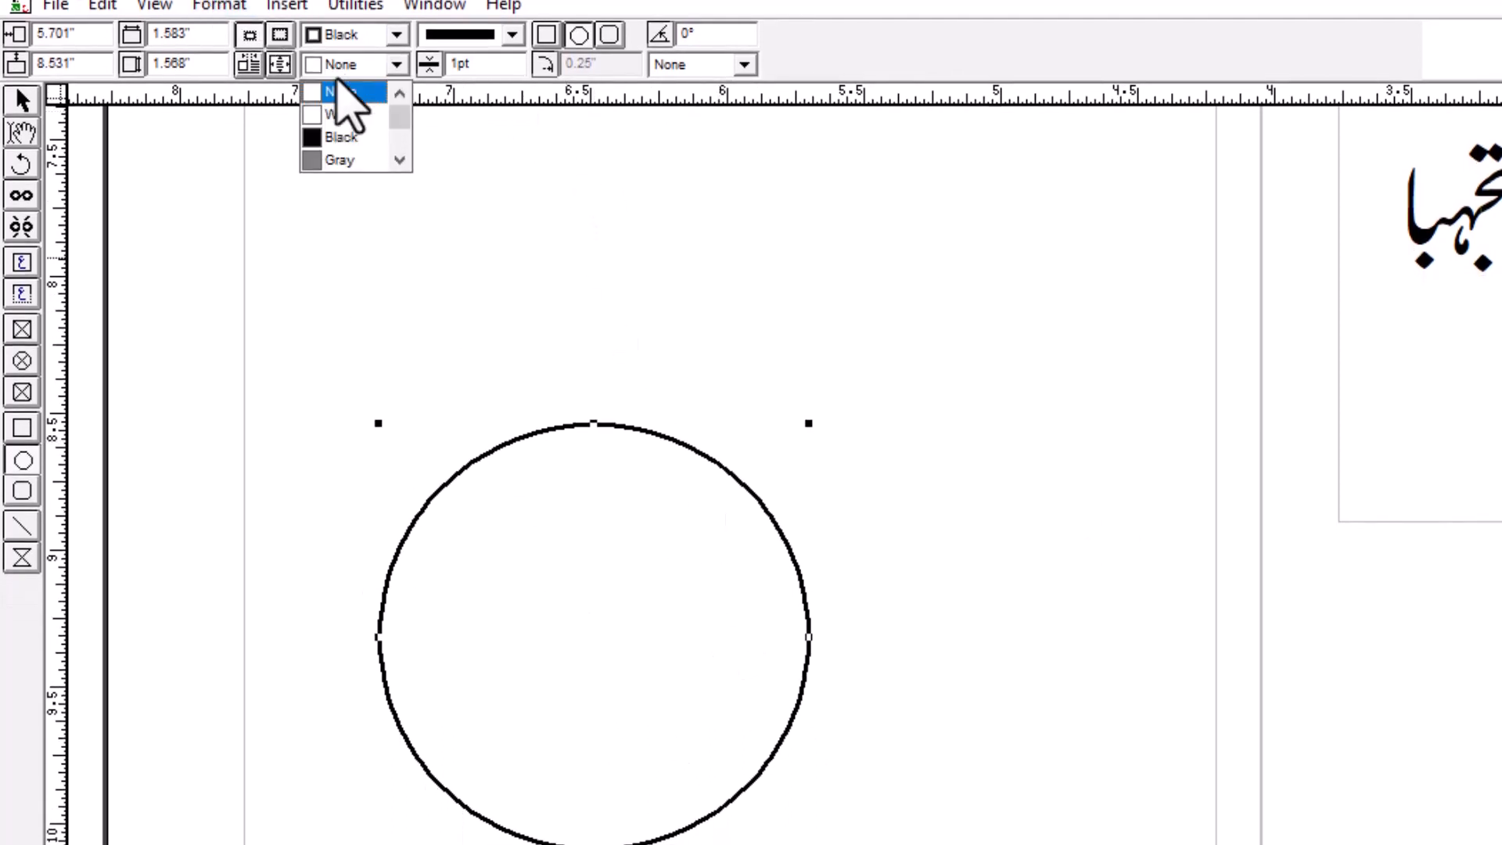
{"action": "left_click", "coordinate": [341, 91]}
- Set the circle's border color to Yellow
{"action": "left_click", "coordinate": [349, 36]}
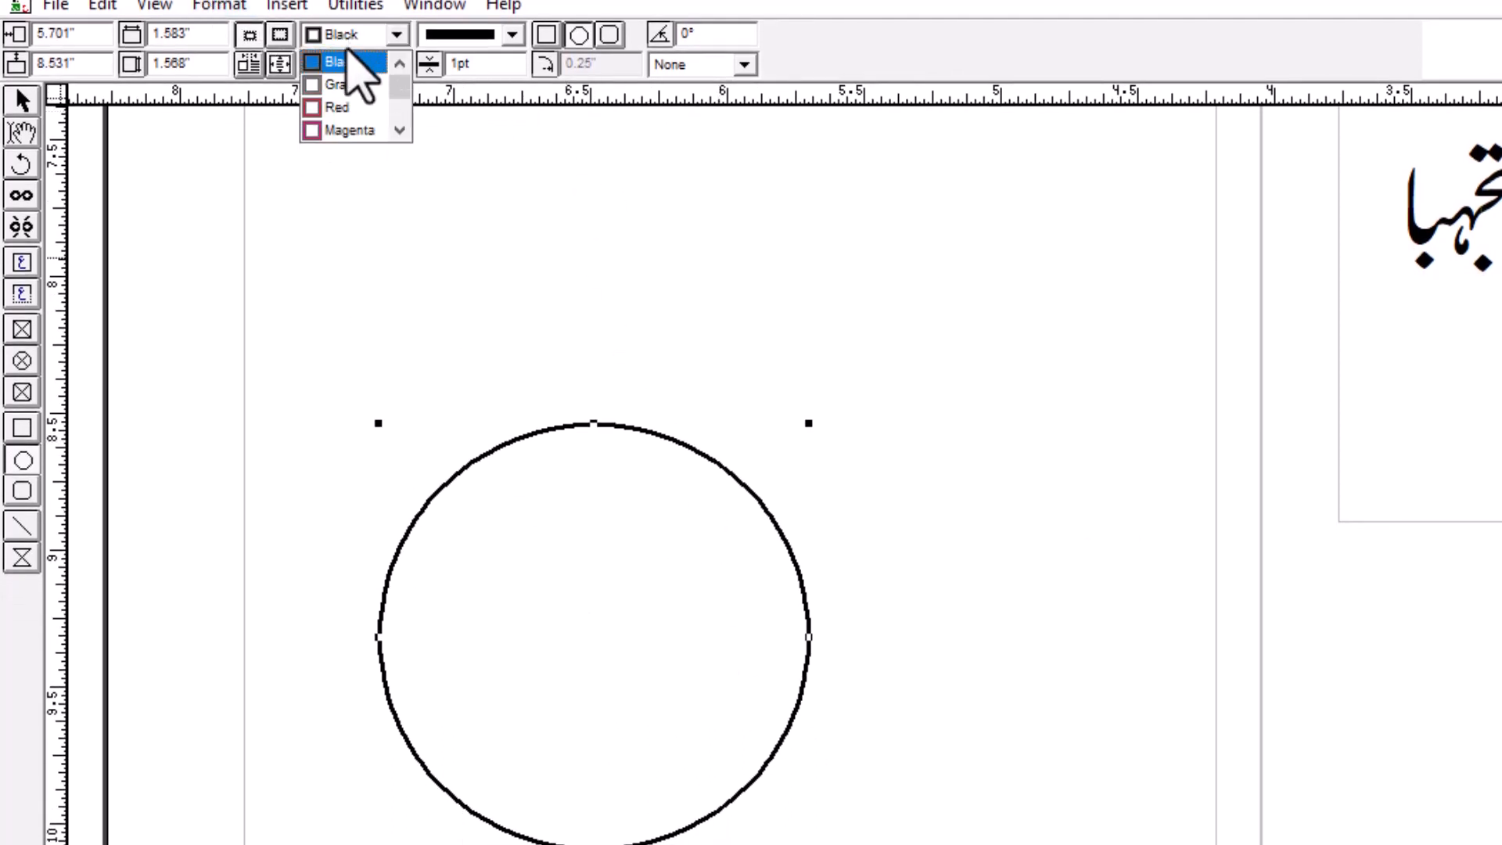
{"action": "scroll", "coordinate": [375, 125], "scroll_direction": "down", "scroll_amount": 2}
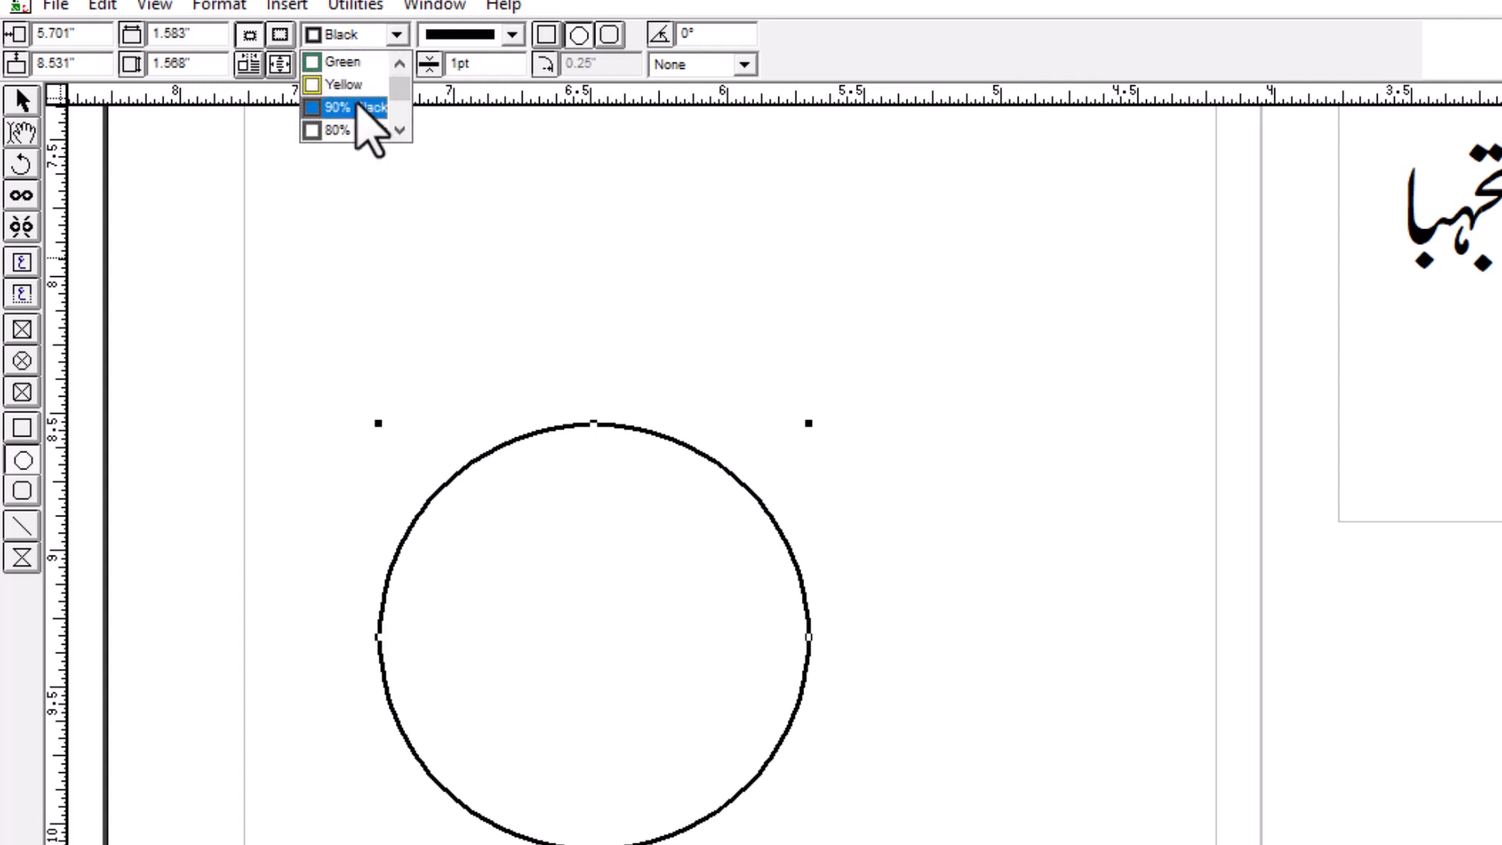
{"action": "left_click", "coordinate": [356, 86]}
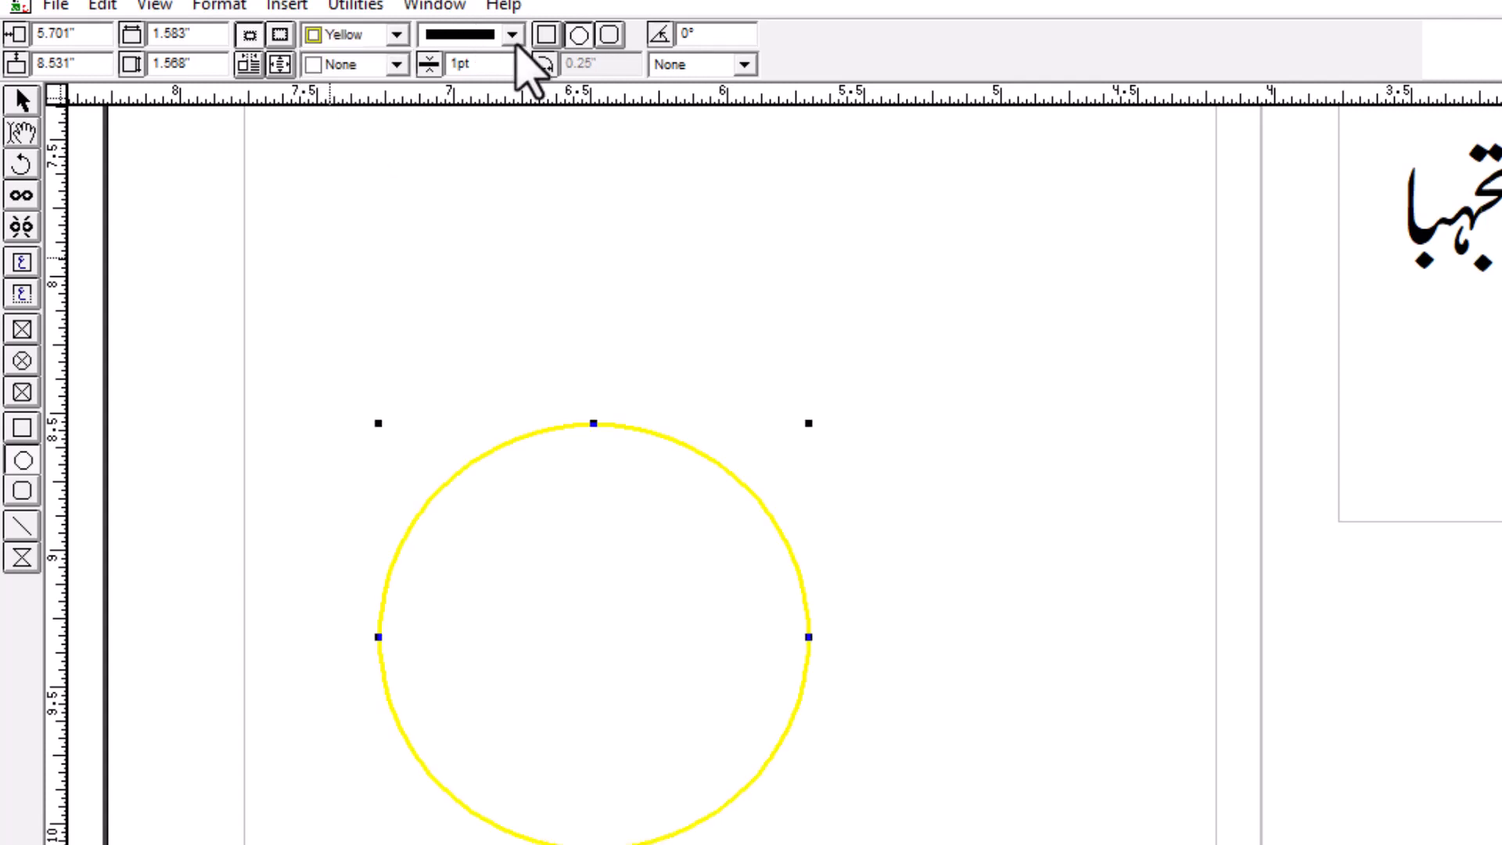
- Change the circle's border color to Pink
{"action": "left_click", "coordinate": [360, 64]}
{"action": "scroll", "coordinate": [371, 129], "scroll_direction": "down", "scroll_amount": 2}
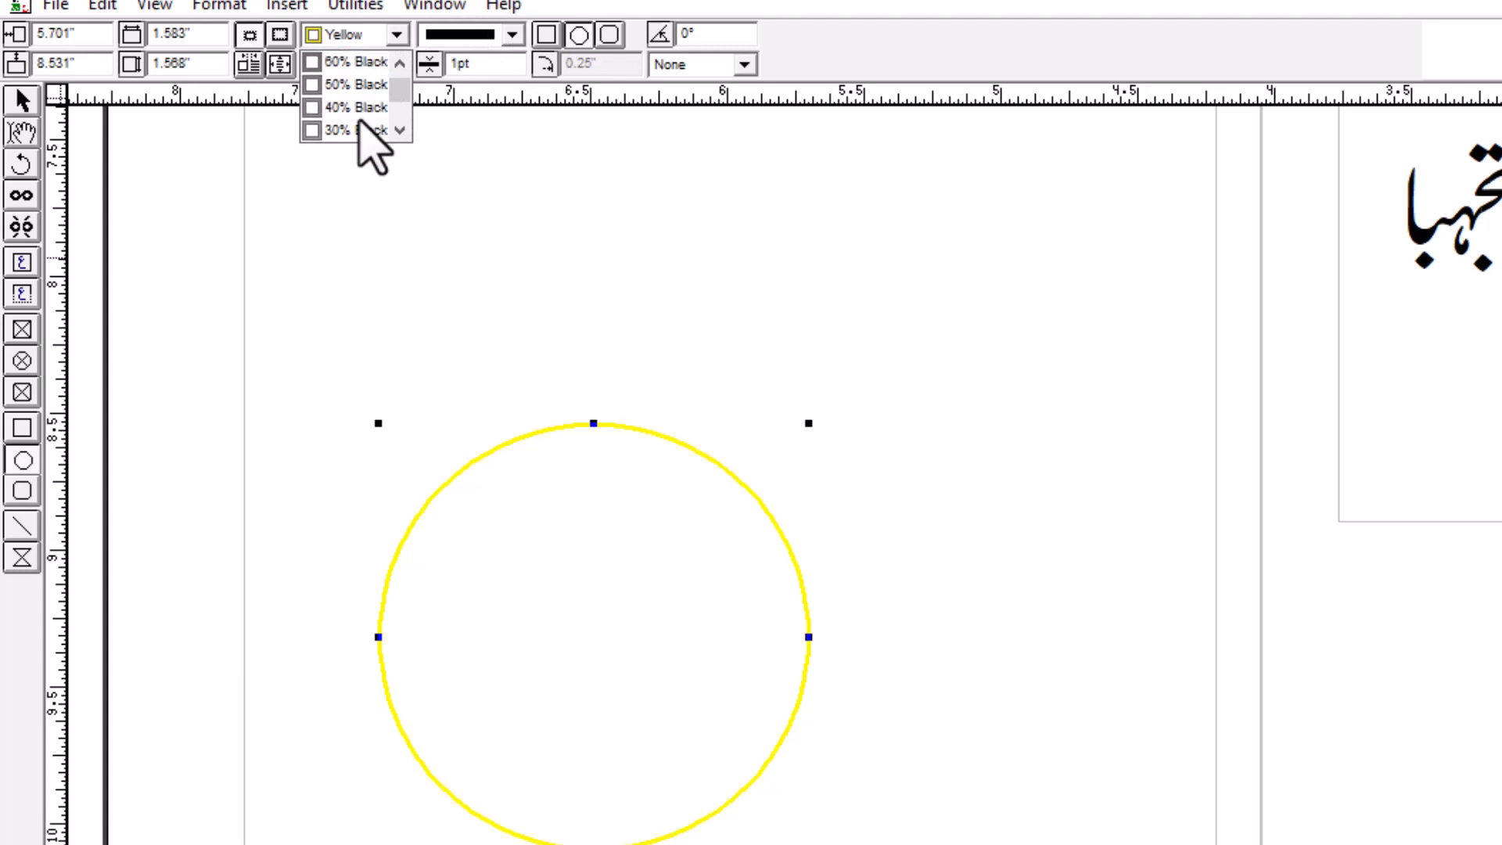
{"action": "scroll", "coordinate": [360, 125], "scroll_direction": "down", "scroll_amount": 2}
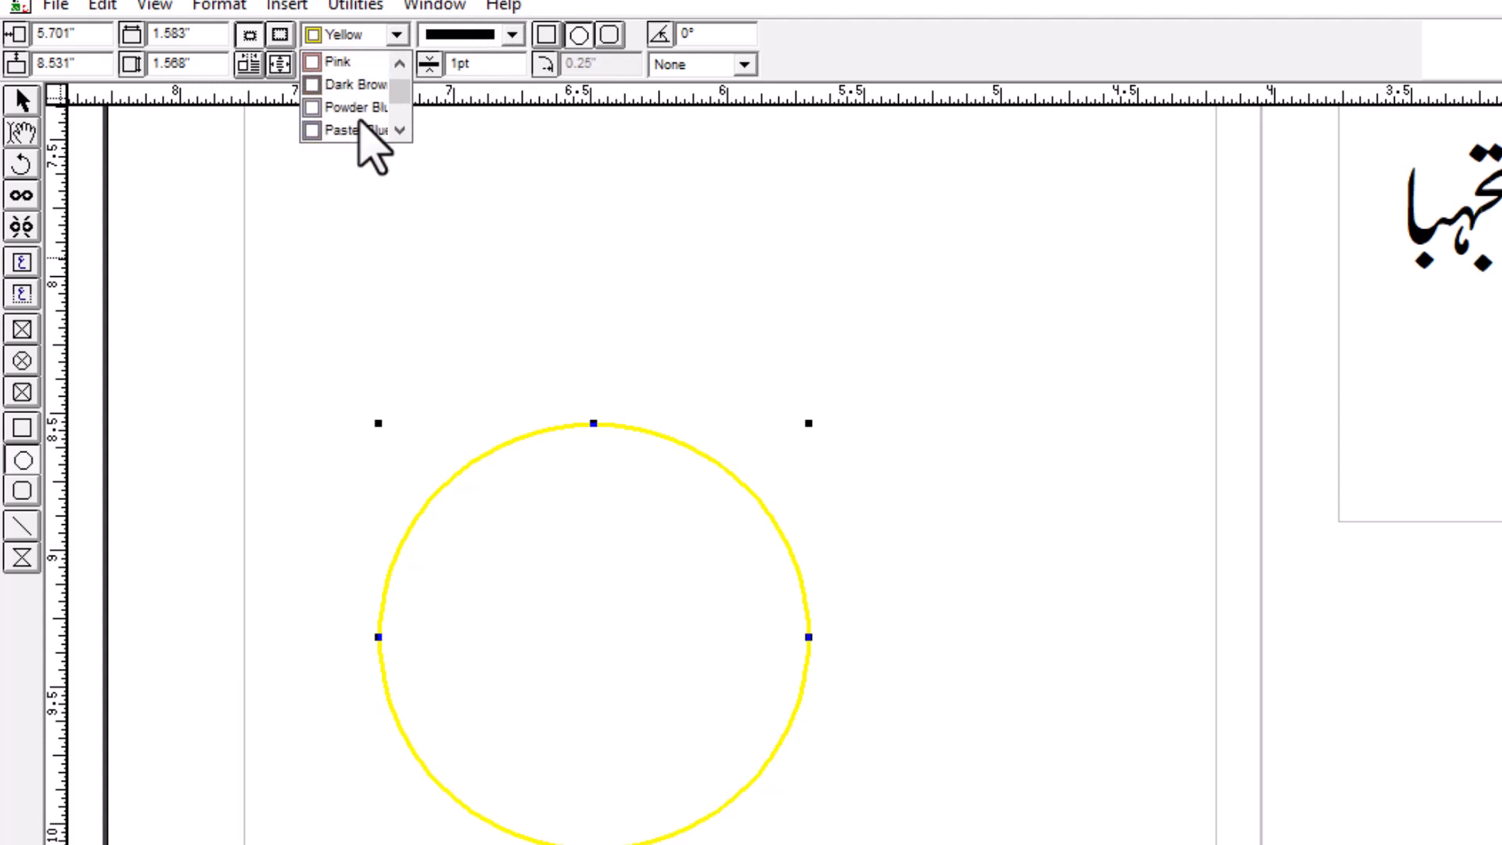
{"action": "left_click", "coordinate": [350, 62]}
- Give the pink circle's border the dotted pattern with a thickness of 9 pt
{"action": "left_click", "coordinate": [512, 36]}
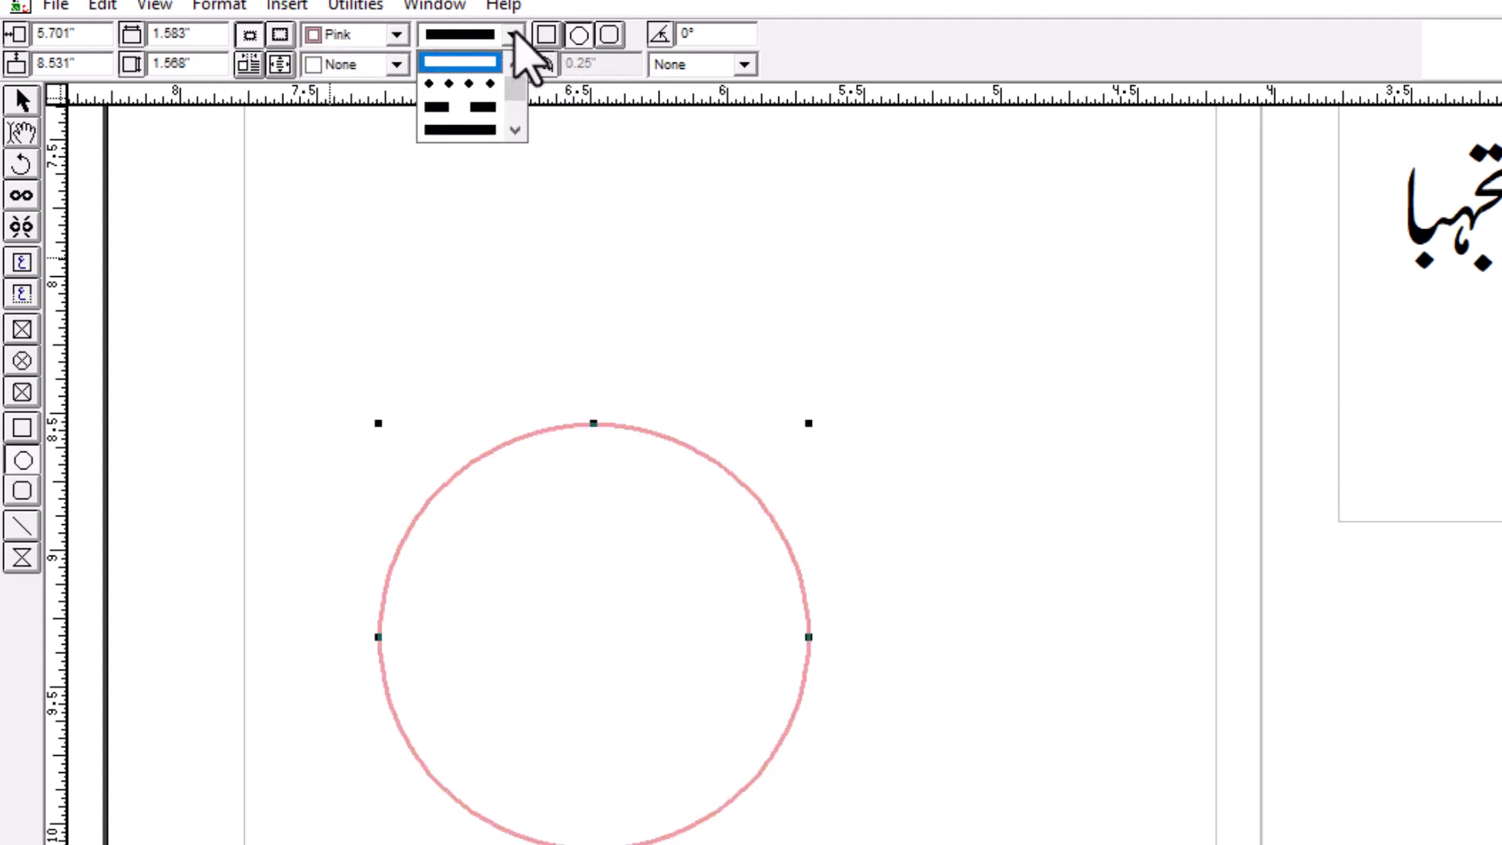
{"action": "left_click", "coordinate": [491, 85]}
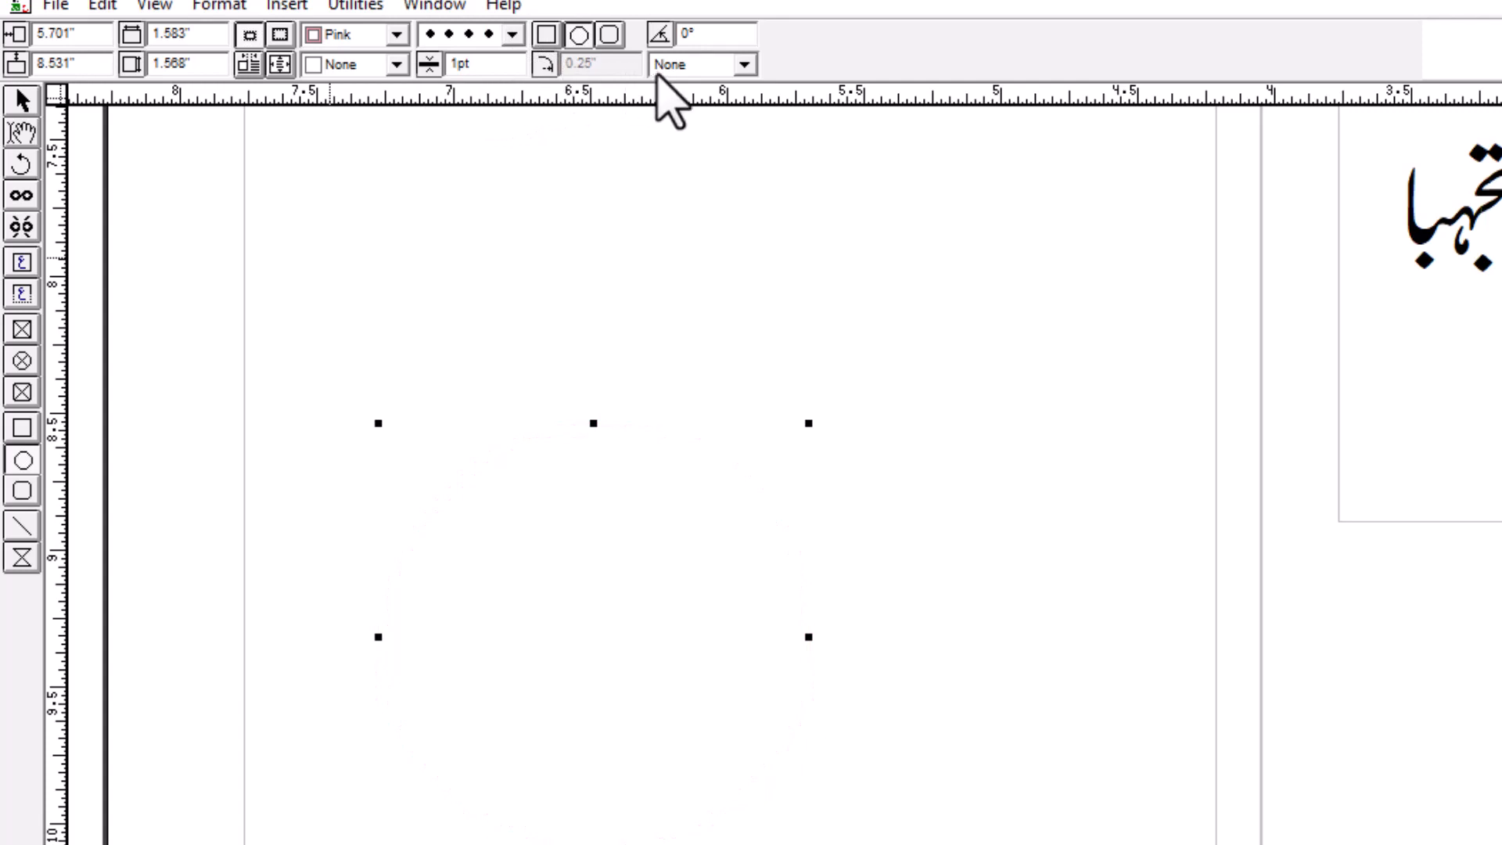
{"action": "left_click_drag", "start_coordinate": [504, 69], "coordinate": [407, 71]}
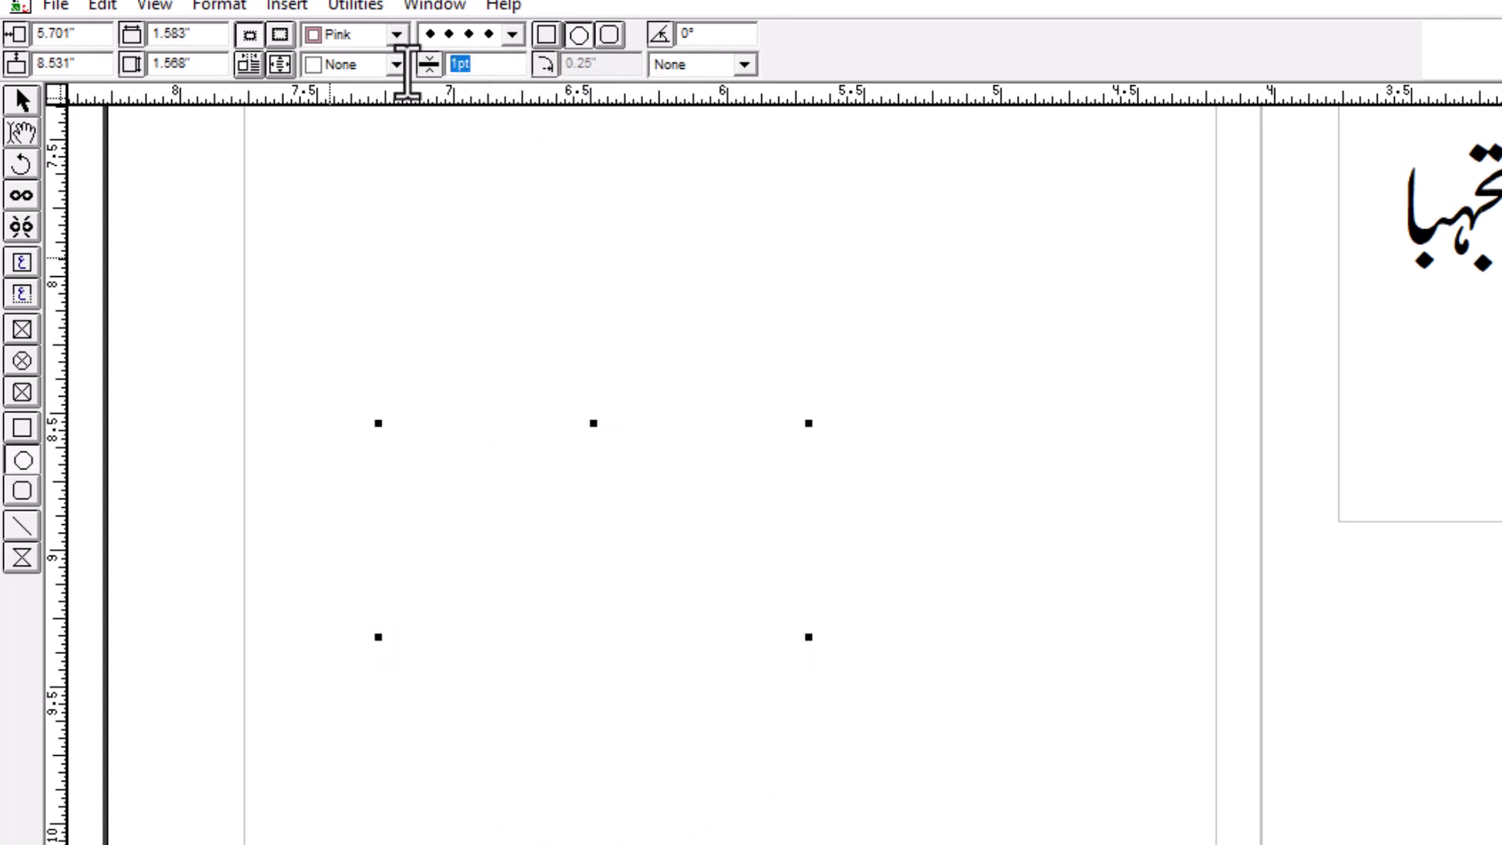
{"action": "type", "text": "9"}
{"action": "key", "text": "Return"}
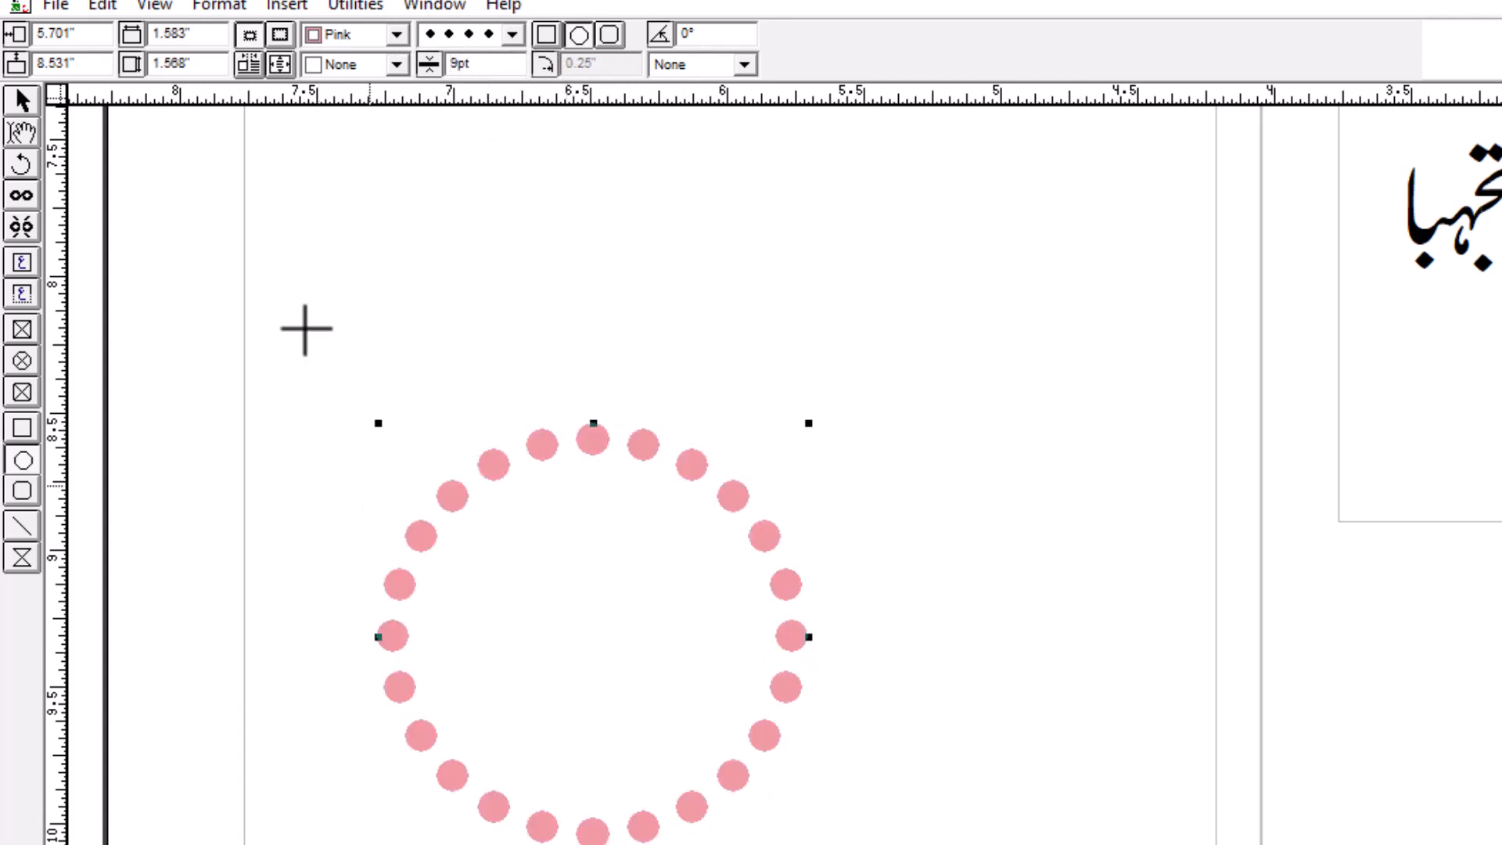
- Try the checkered-block, double-line and diamond border patterns on the pink circle
{"action": "left_click", "coordinate": [493, 34]}
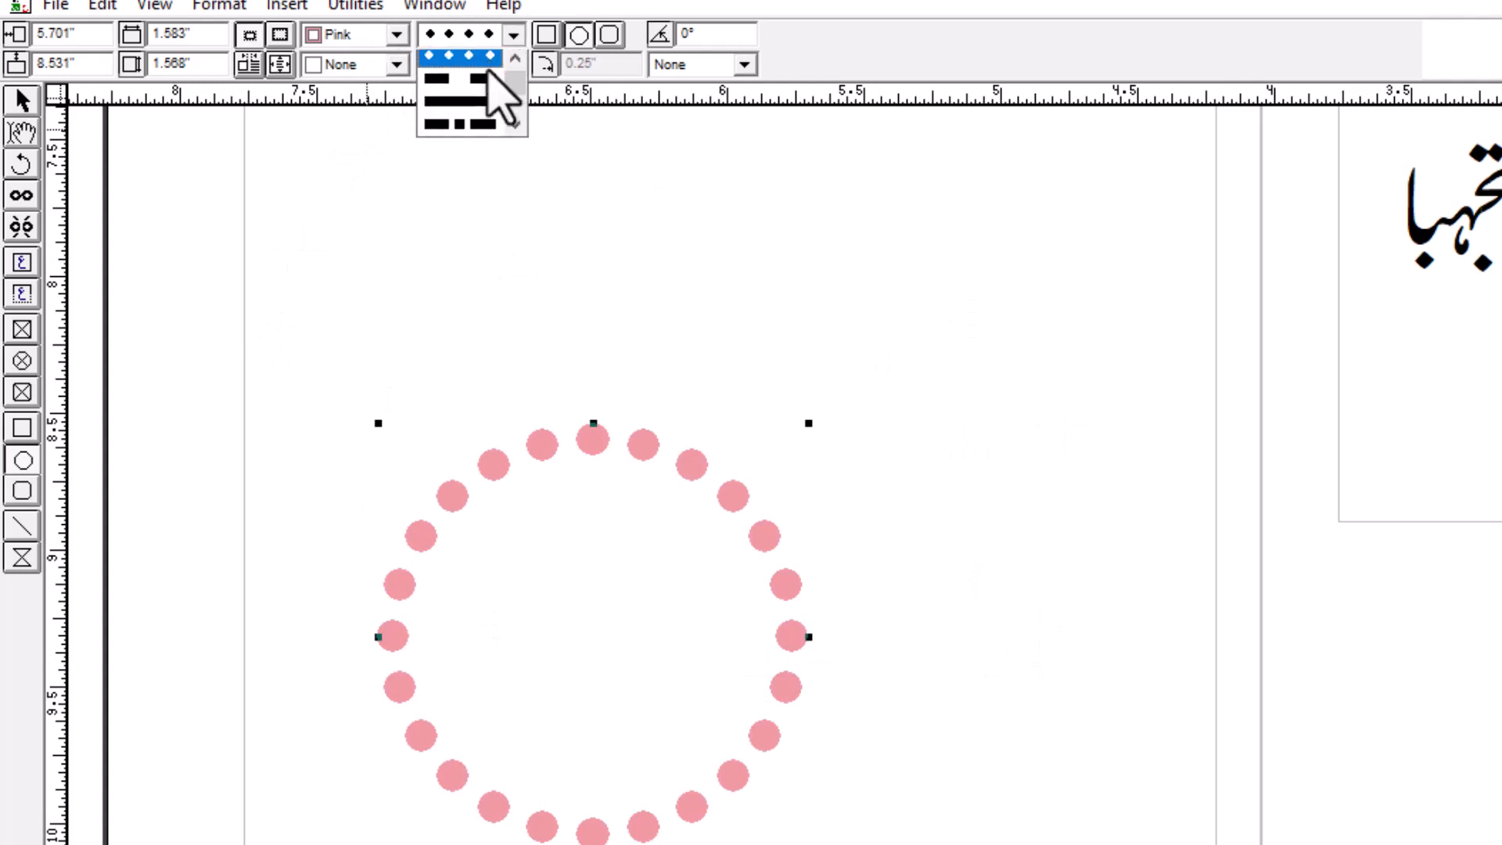
{"action": "left_click", "coordinate": [466, 110]}
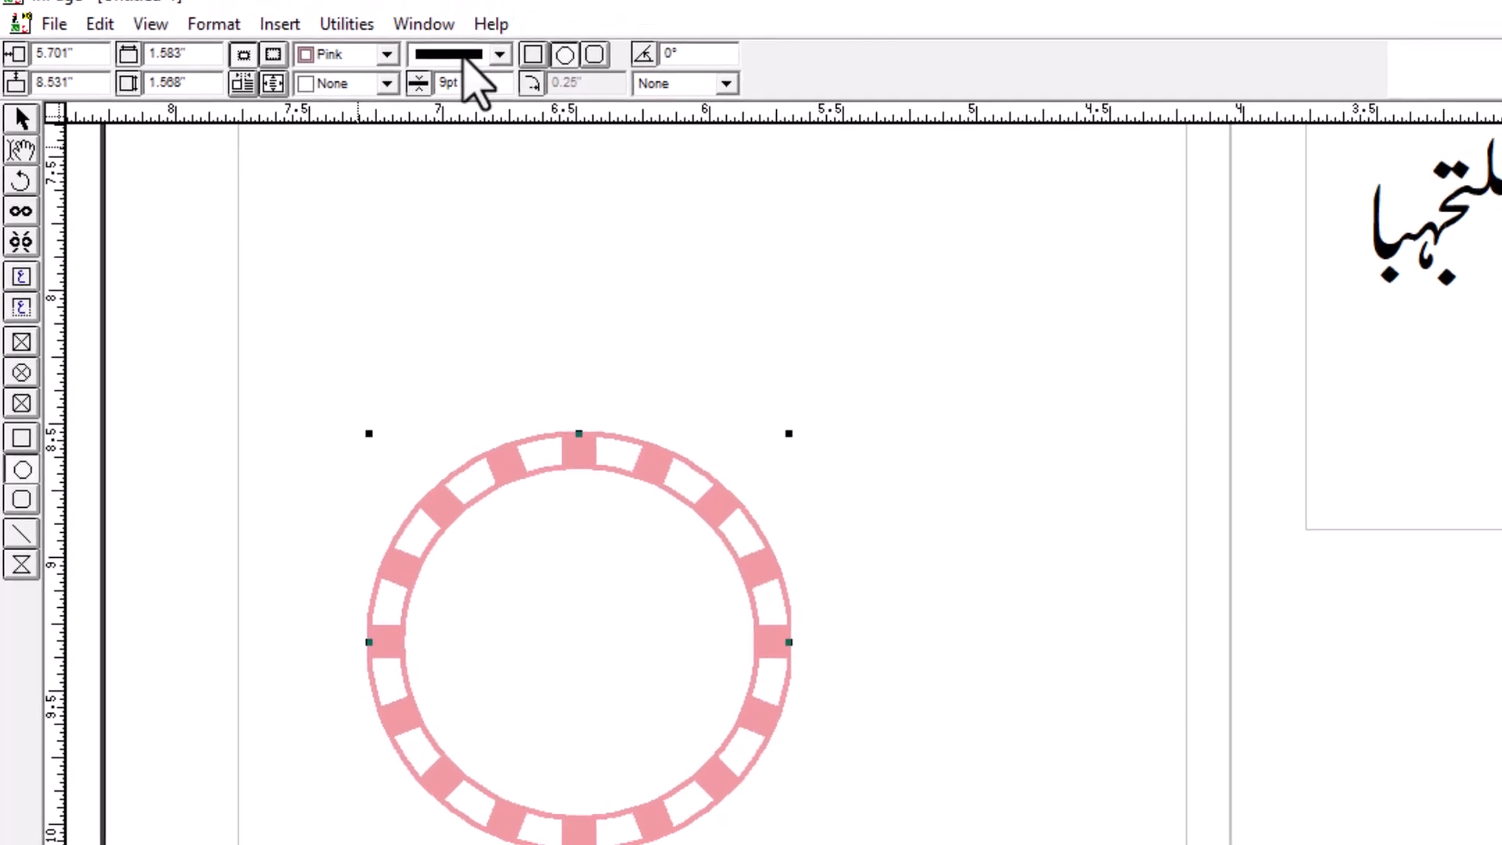
{"action": "left_click", "coordinate": [485, 34]}
{"action": "left_click", "coordinate": [441, 141]}
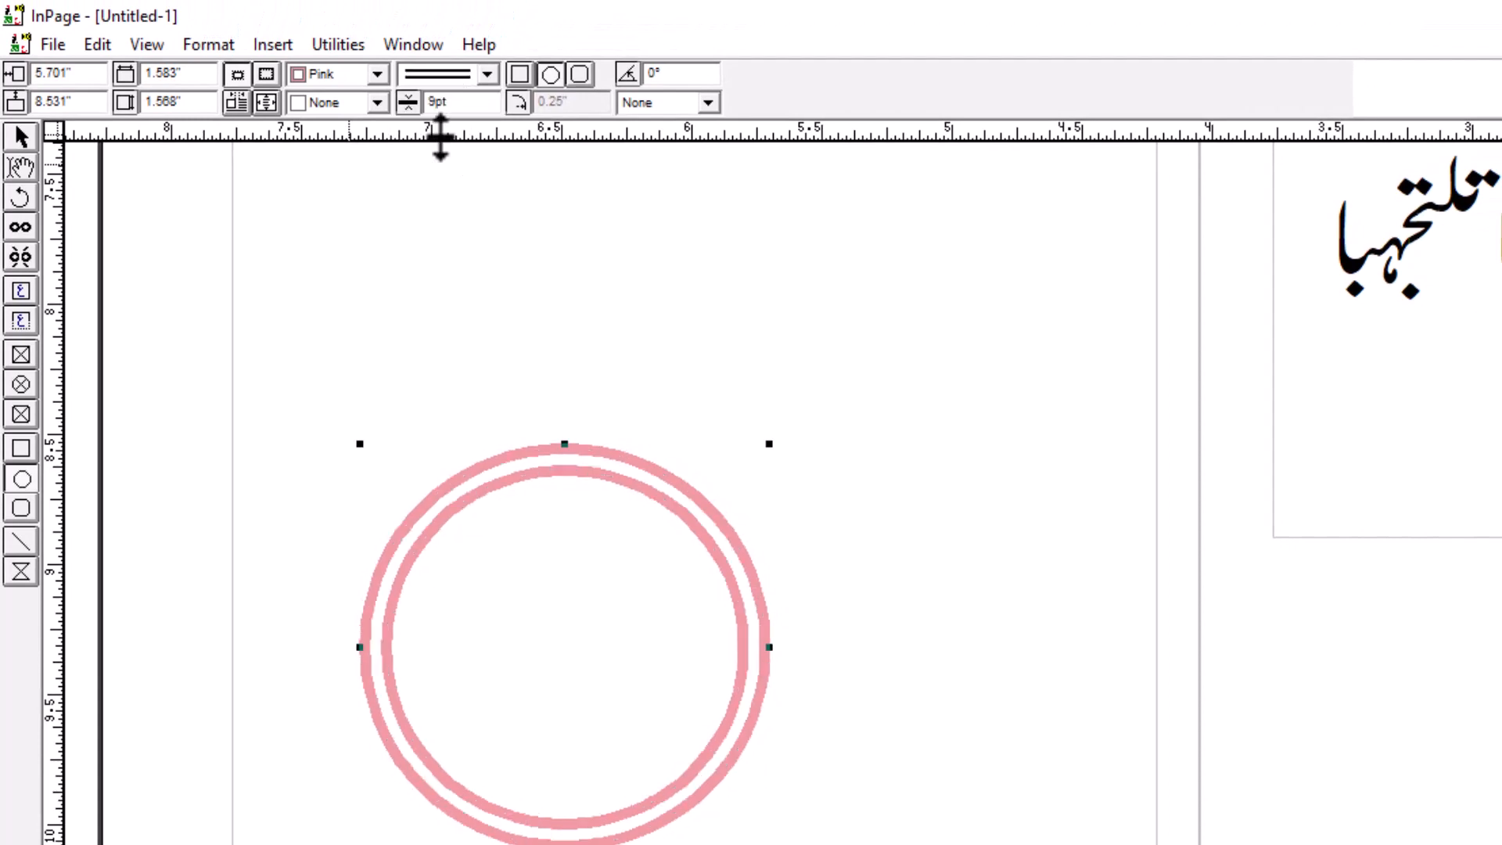
{"action": "left_click", "coordinate": [461, 75]}
{"action": "scroll", "coordinate": [503, 201], "scroll_direction": "down", "scroll_amount": 3}
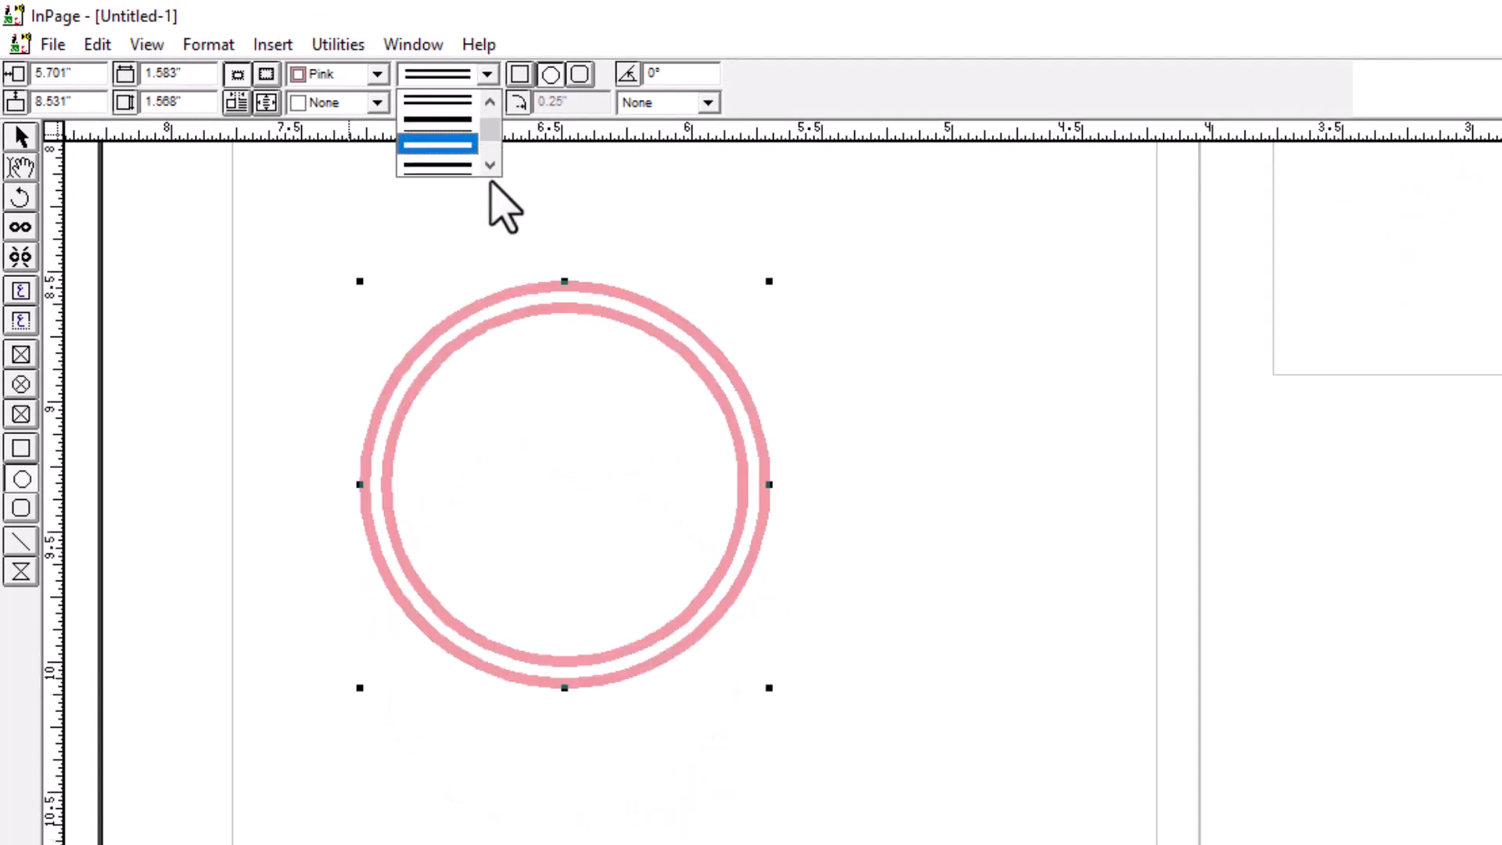
{"action": "scroll", "coordinate": [481, 168], "scroll_direction": "down", "scroll_amount": 2}
{"action": "left_click", "coordinate": [442, 103]}
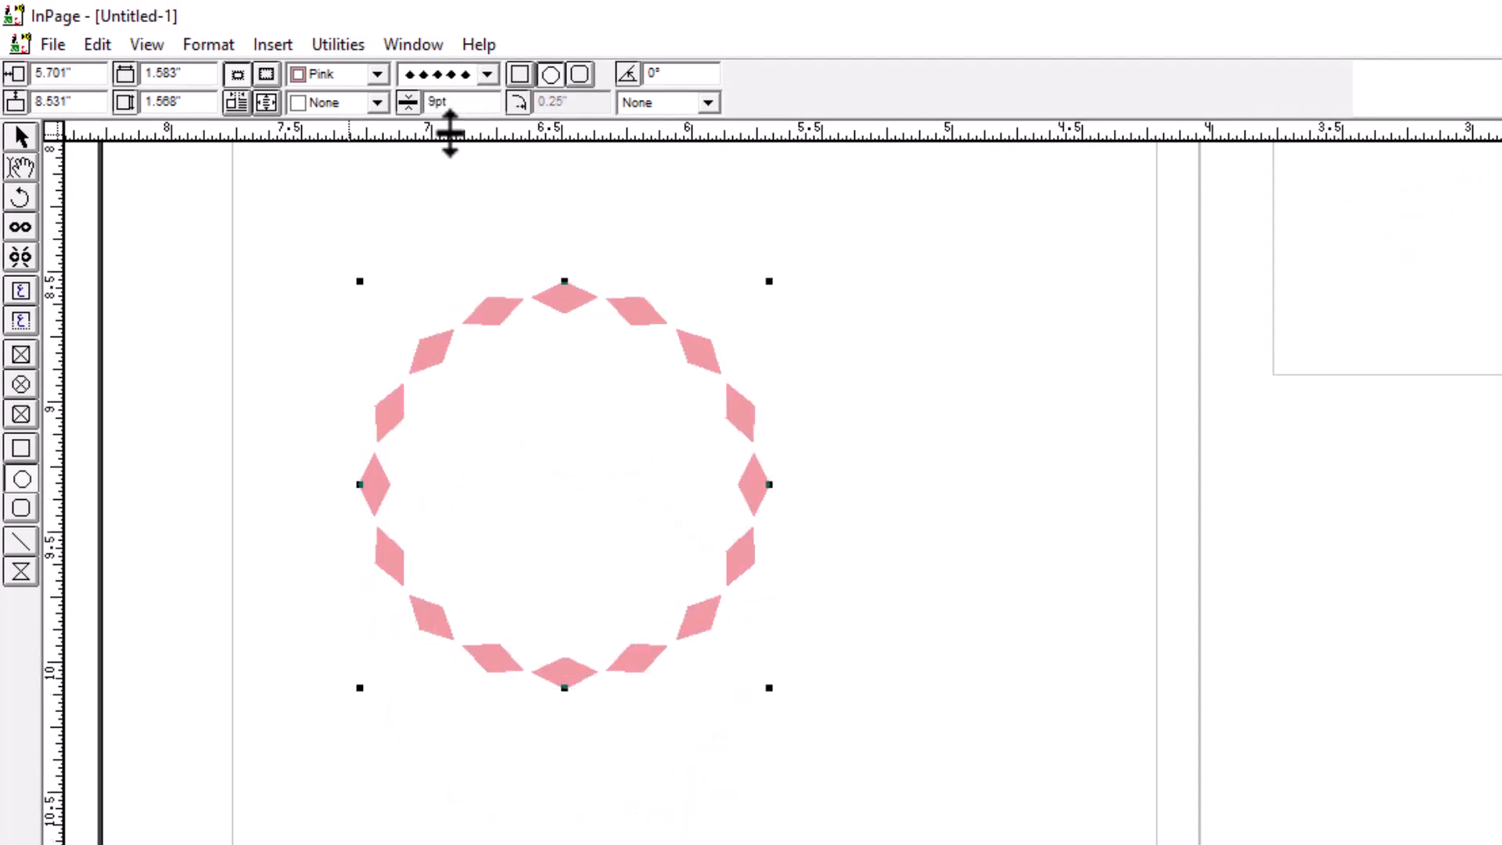
- Try the crisscross border pattern on the pink circle
{"action": "scroll", "coordinate": [586, 336], "scroll_direction": "up", "scroll_amount": 9}
{"action": "scroll", "coordinate": [586, 336], "scroll_direction": "down", "scroll_amount": 3}
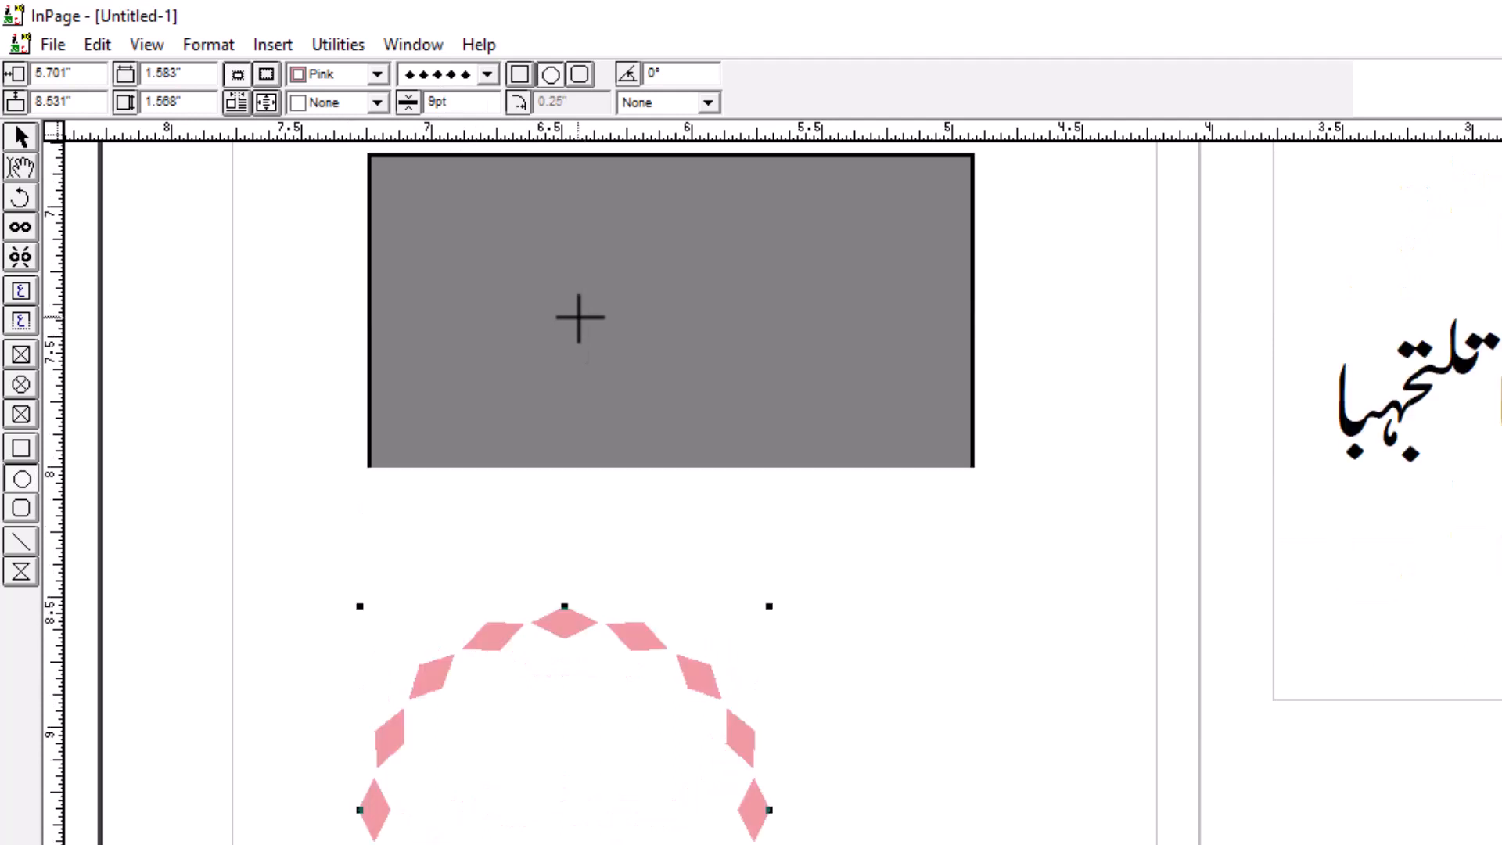
{"action": "scroll", "coordinate": [580, 317], "scroll_direction": "down", "scroll_amount": 3}
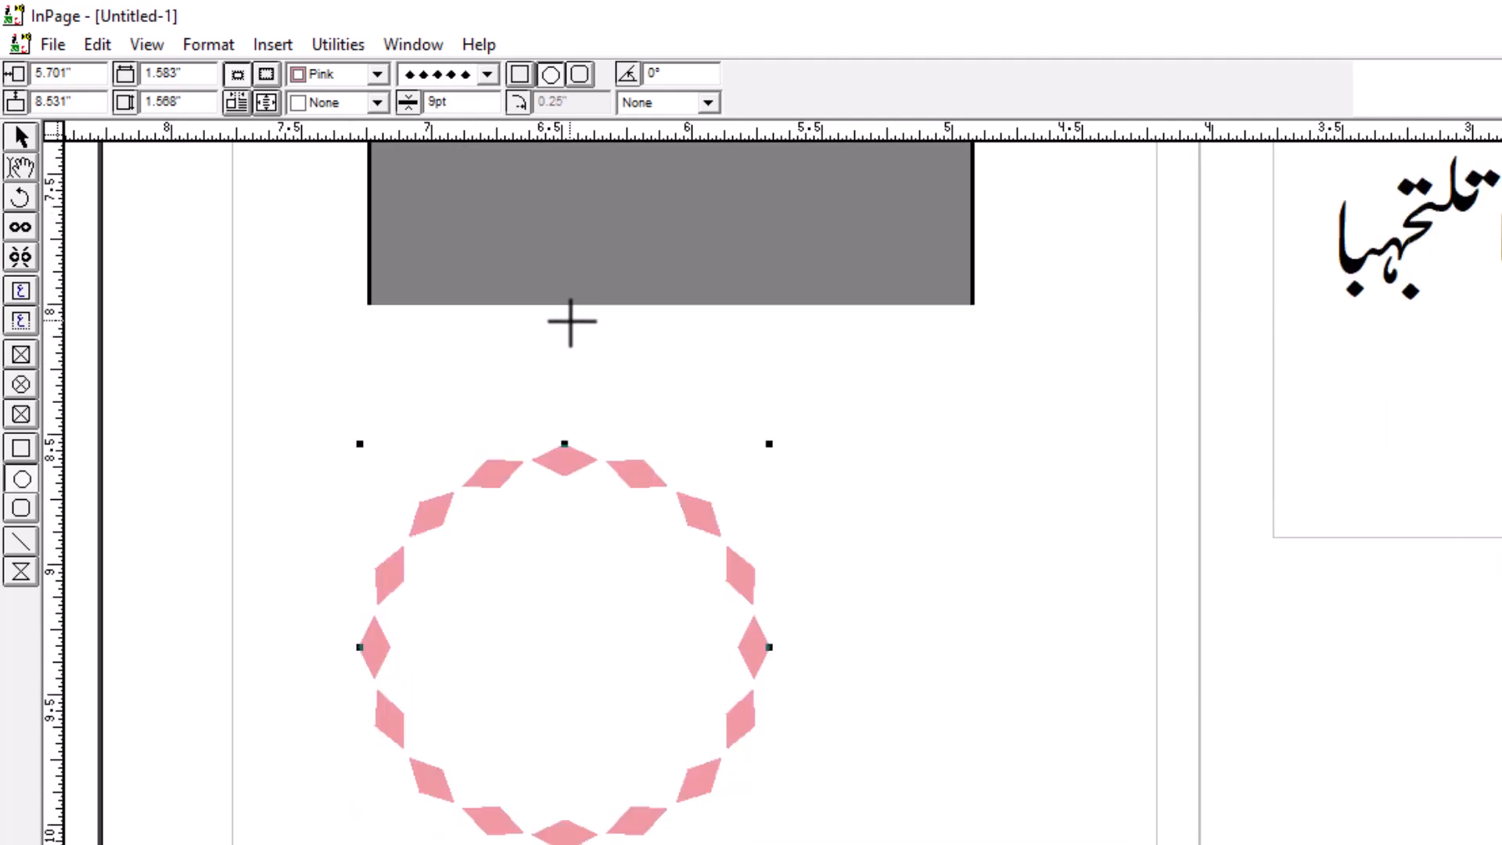
{"action": "left_click", "coordinate": [452, 76]}
{"action": "left_click", "coordinate": [440, 144]}
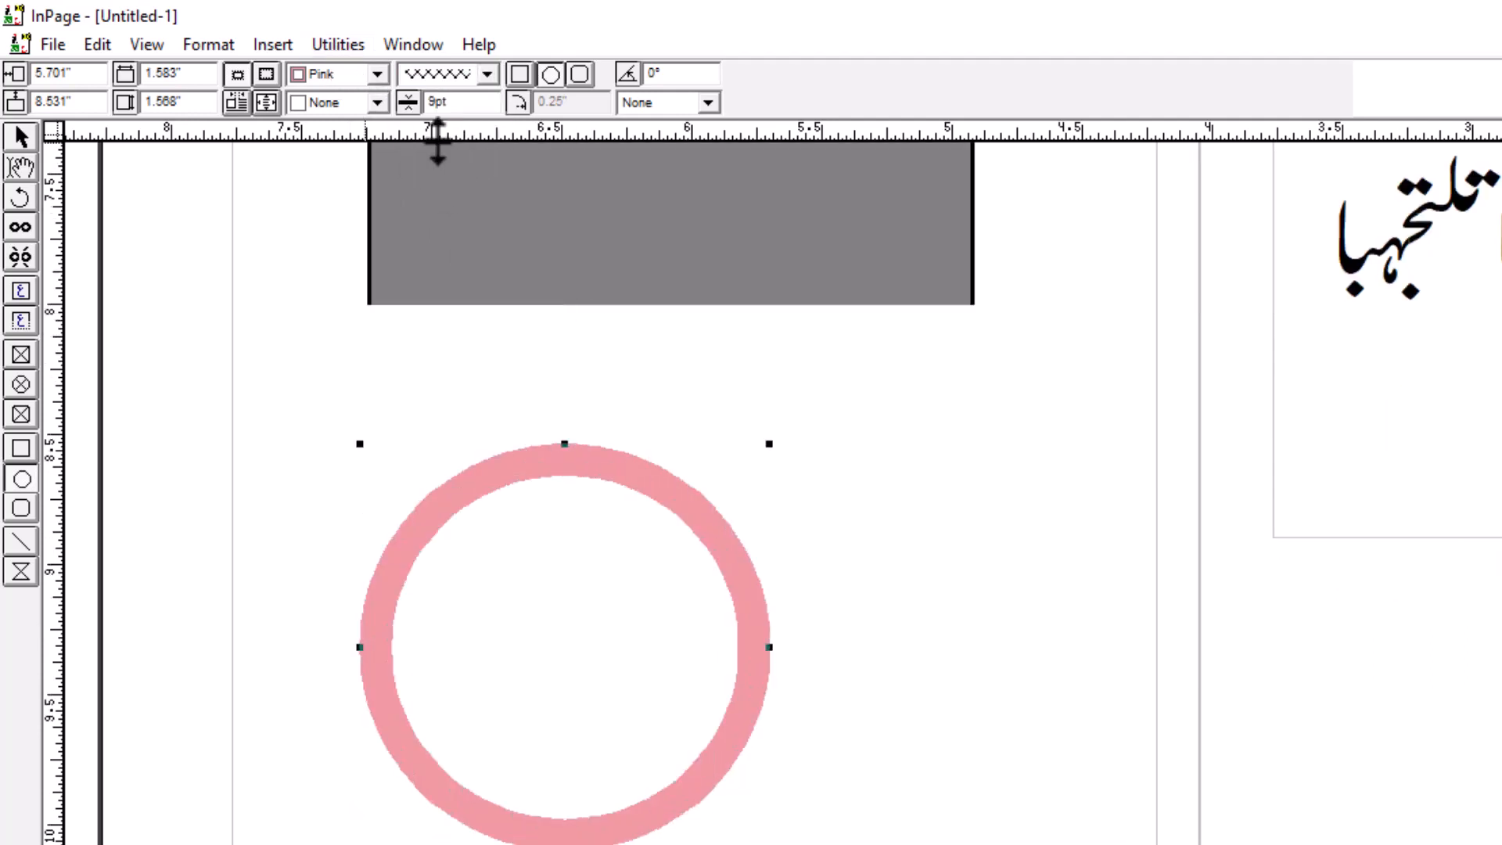
{"action": "left_click", "coordinate": [466, 75]}
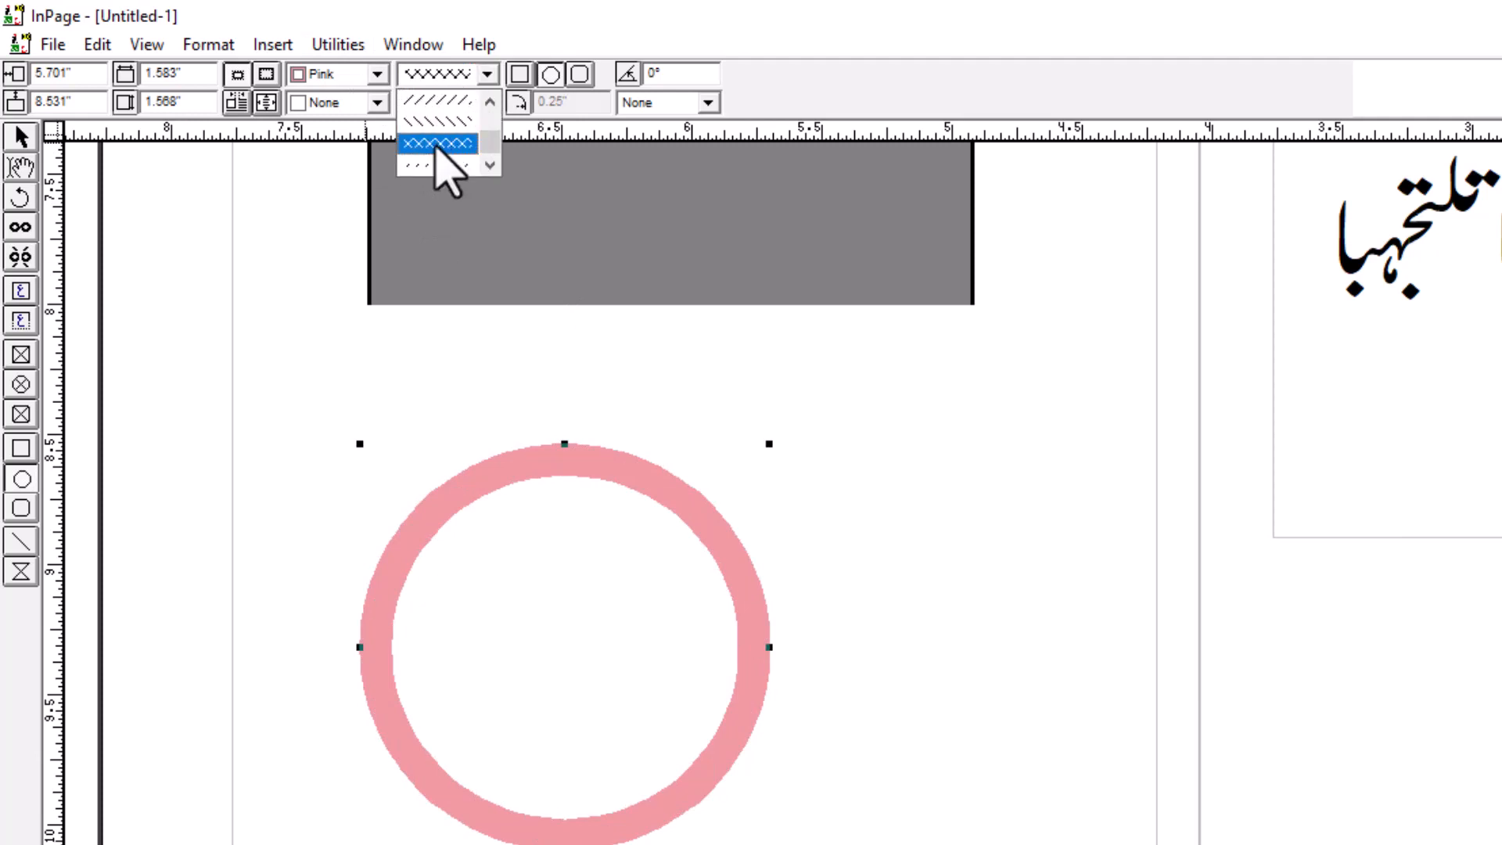
{"action": "left_click", "coordinate": [438, 144]}
- Set the pink circle's border back to the dotted pattern
{"action": "left_click", "coordinate": [487, 74]}
{"action": "scroll", "coordinate": [438, 149], "scroll_direction": "up", "scroll_amount": 3}
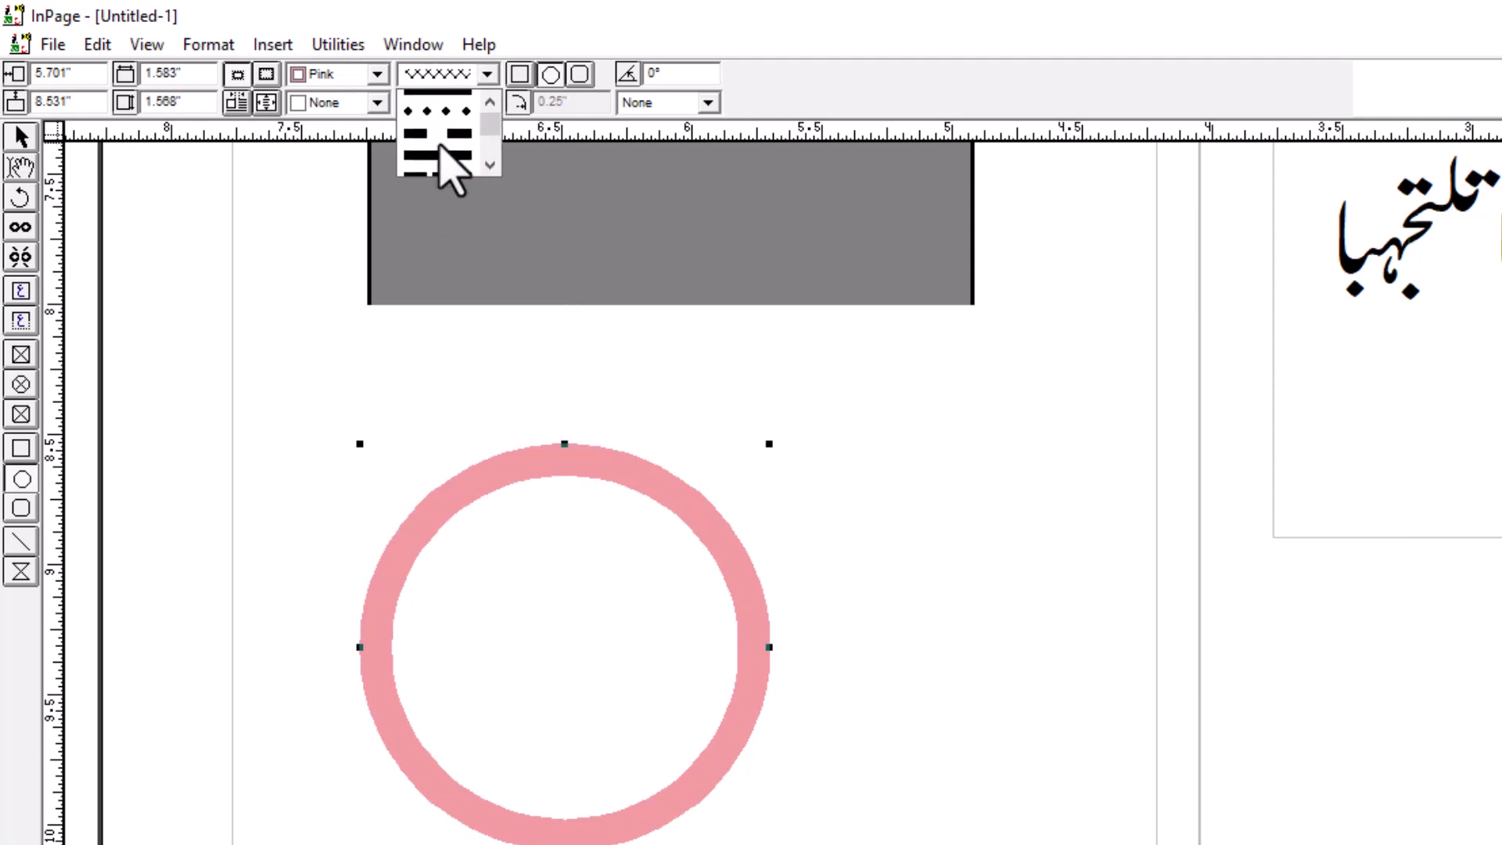
{"action": "left_click", "coordinate": [439, 137]}
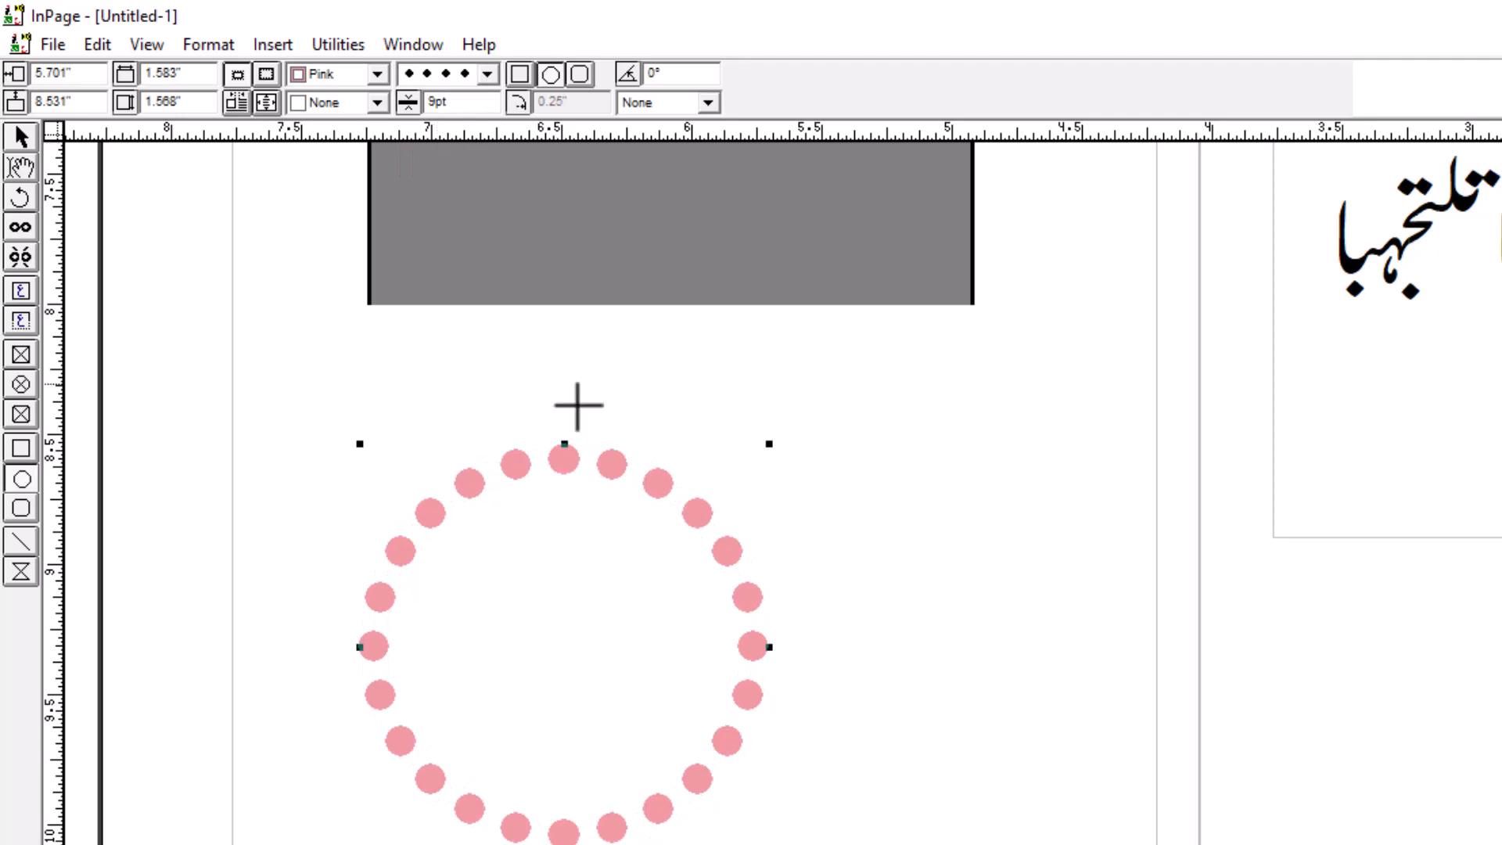
- Delete the dotted pink circle from the left column
{"action": "scroll", "coordinate": [615, 493], "scroll_direction": "down", "scroll_amount": 3}
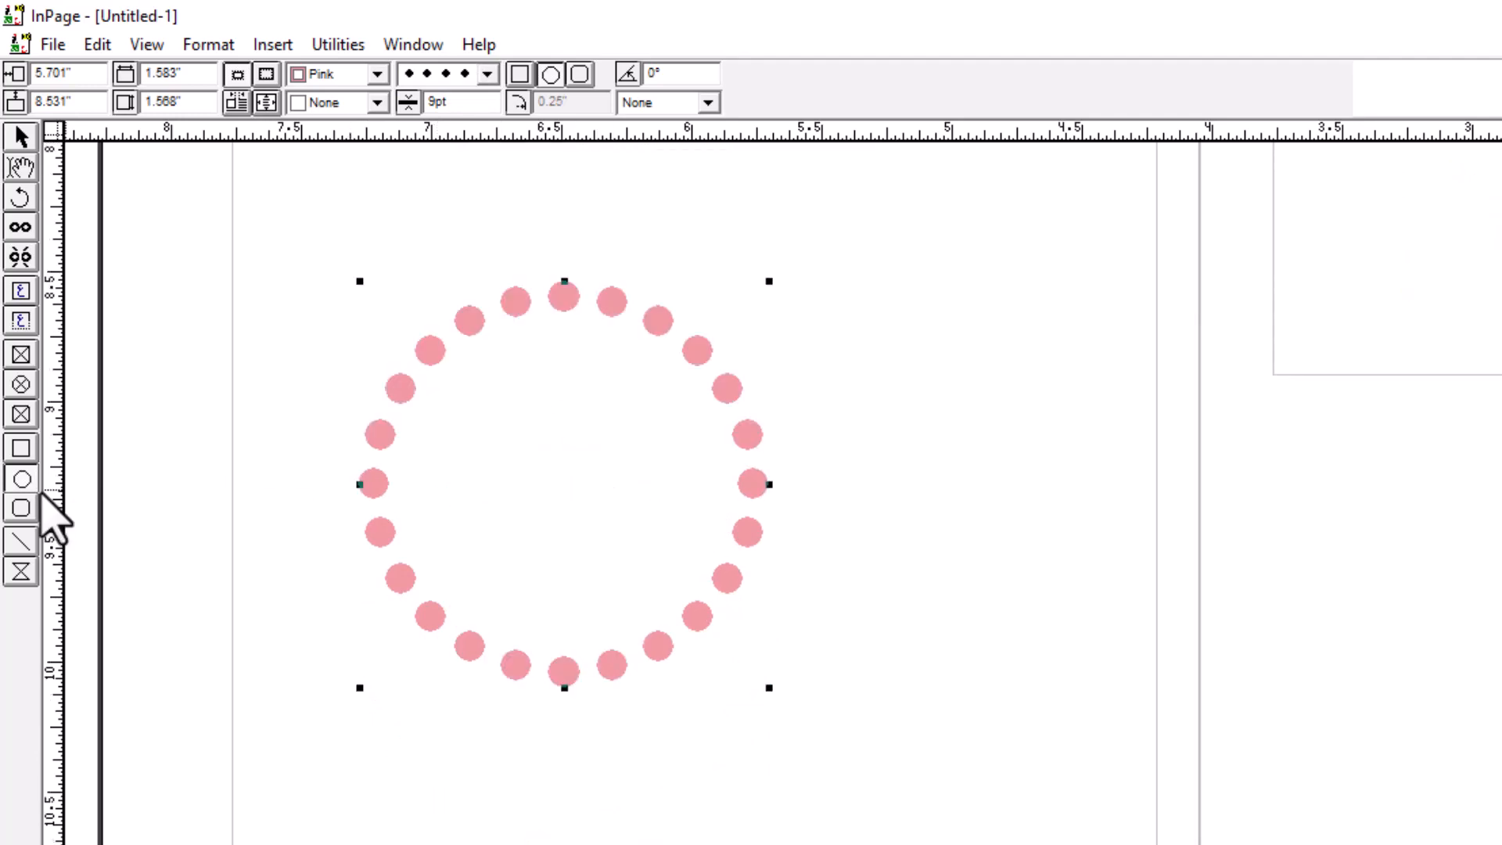
{"action": "left_click", "coordinate": [22, 508]}
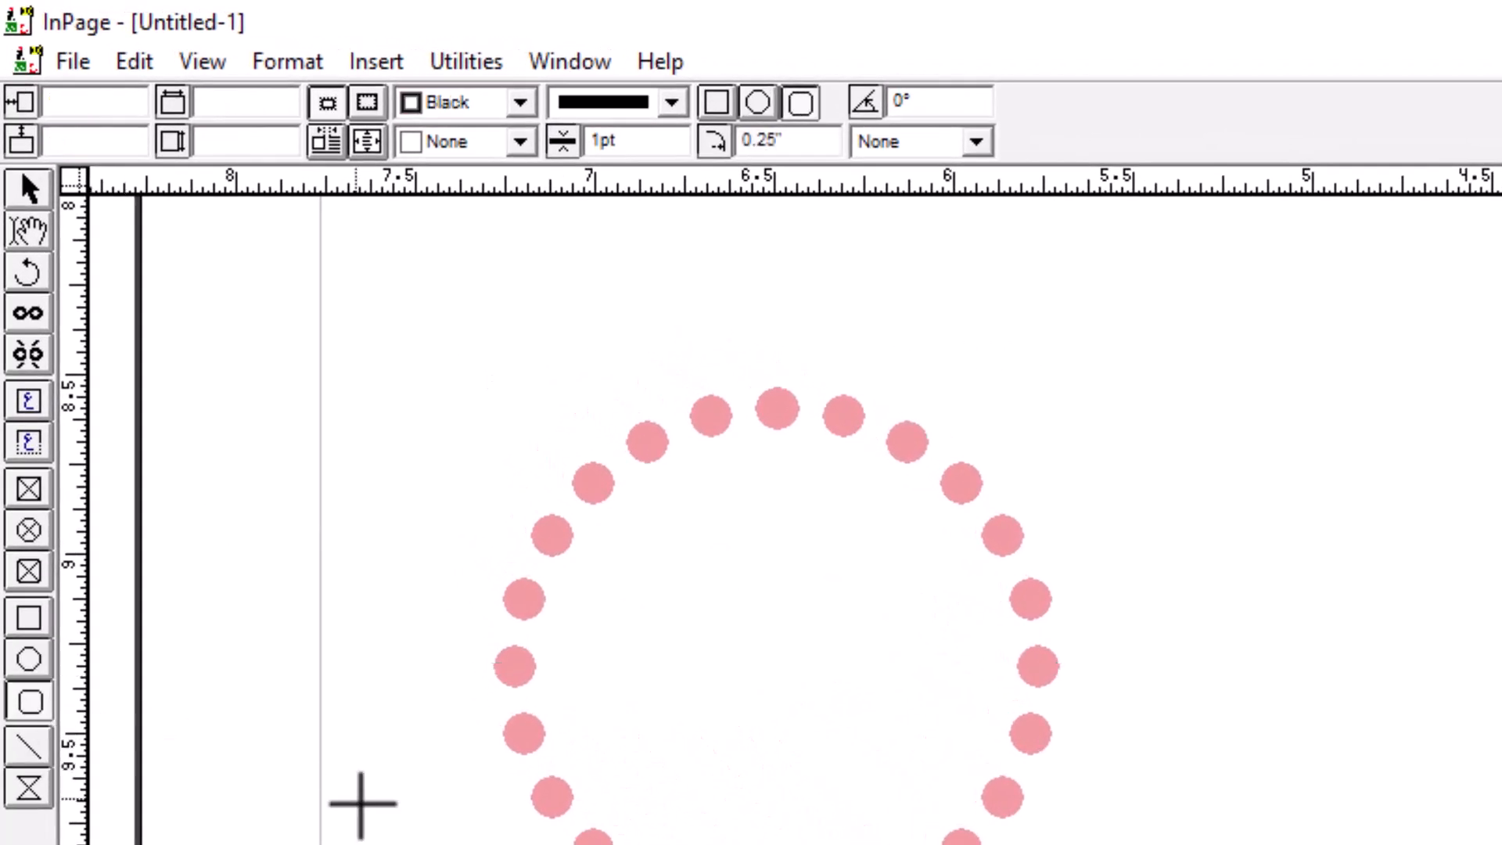
{"action": "left_click", "coordinate": [29, 189]}
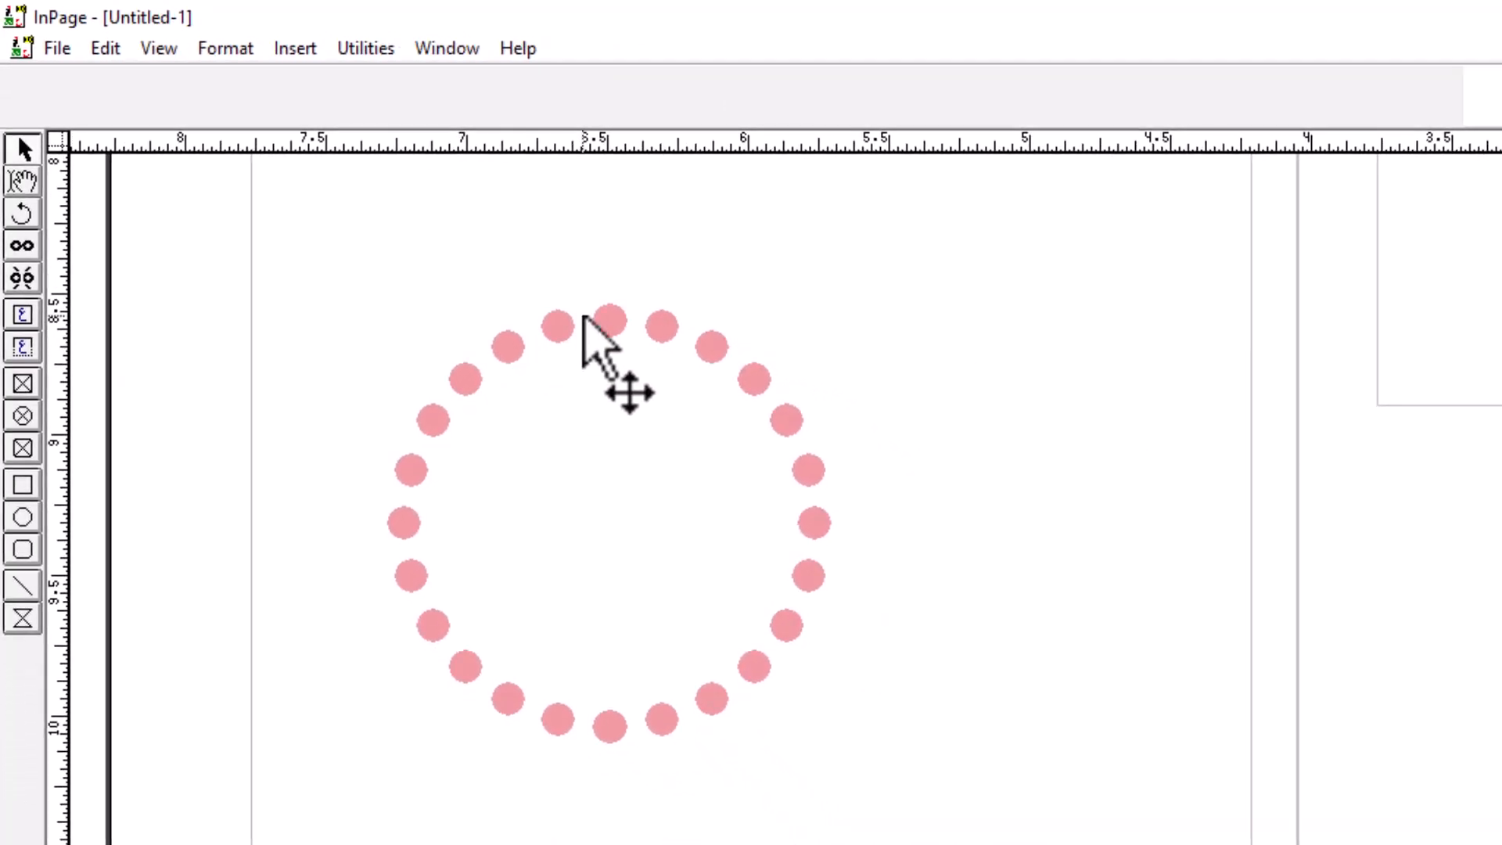
{"action": "left_click", "coordinate": [571, 325]}
{"action": "key", "text": "Delete"}
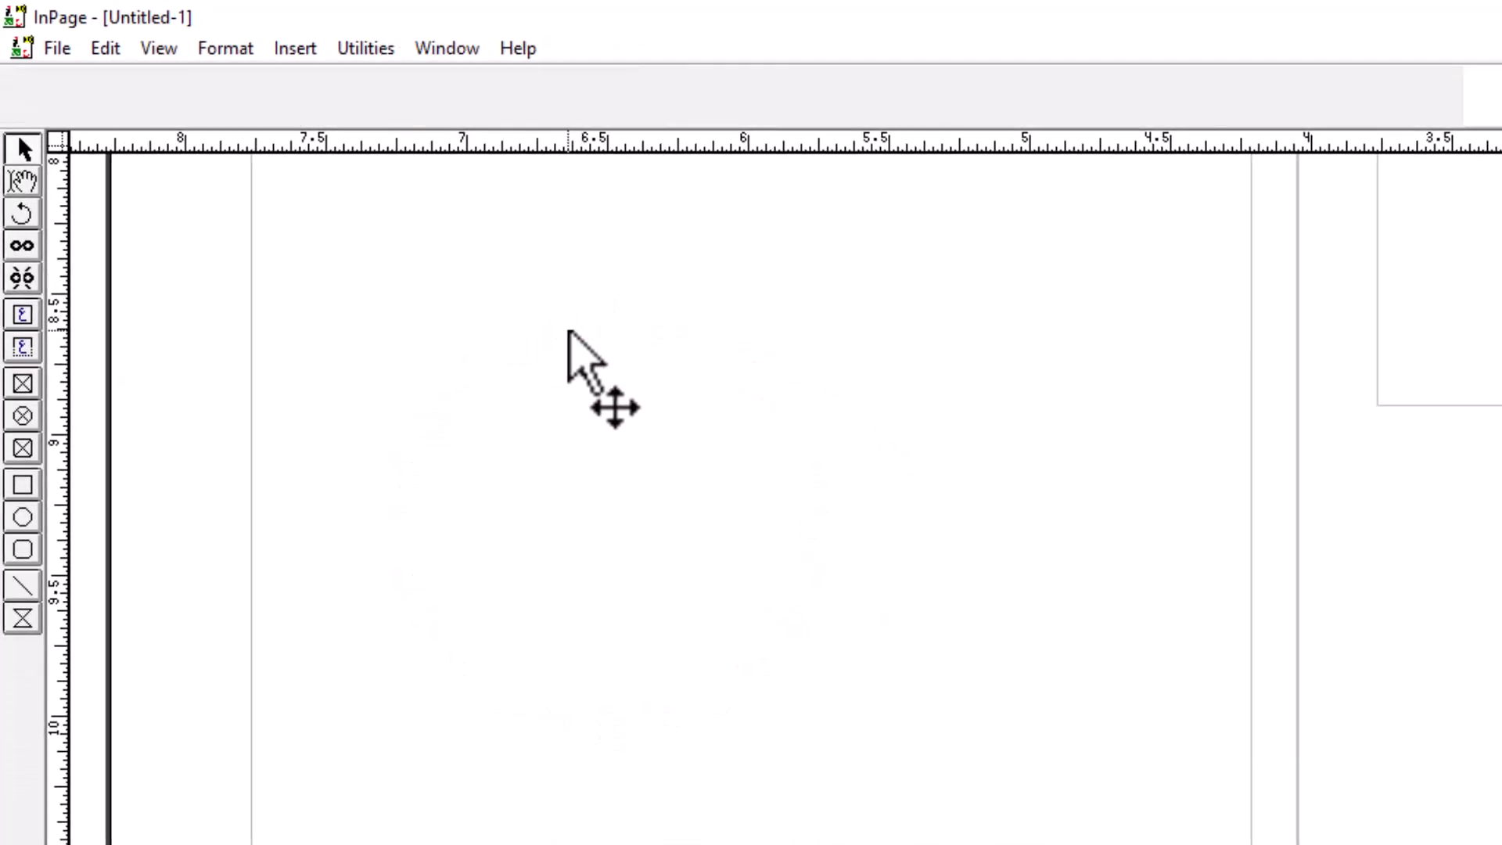
- Draw a rounded rectangle about 2.16 by 1.37 inches in the left column and give it a Red border
{"action": "left_click", "coordinate": [23, 550]}
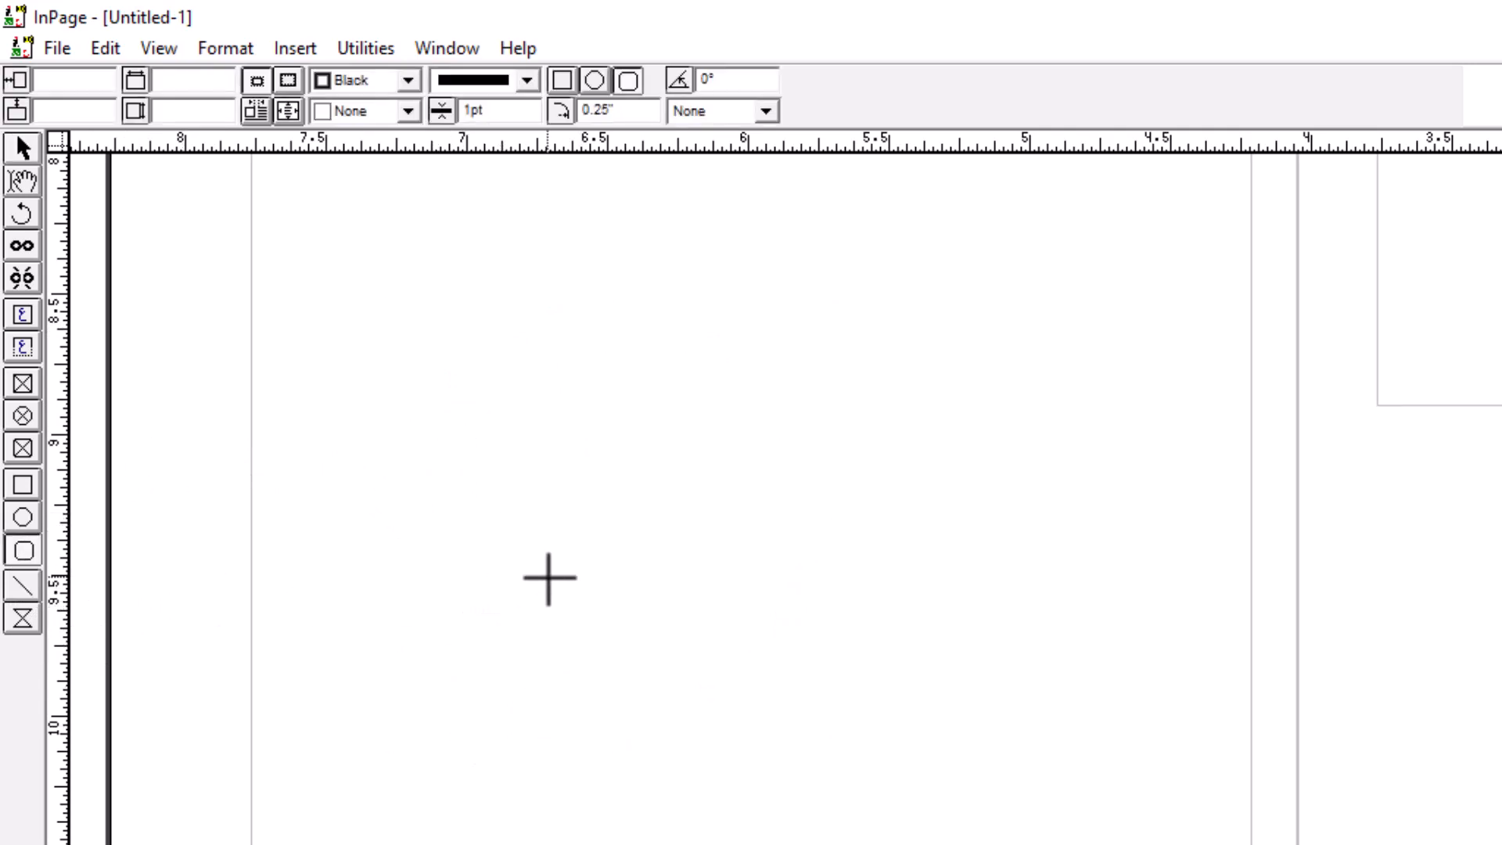
{"action": "left_click_drag", "start_coordinate": [456, 445], "coordinate": [1063, 828]}
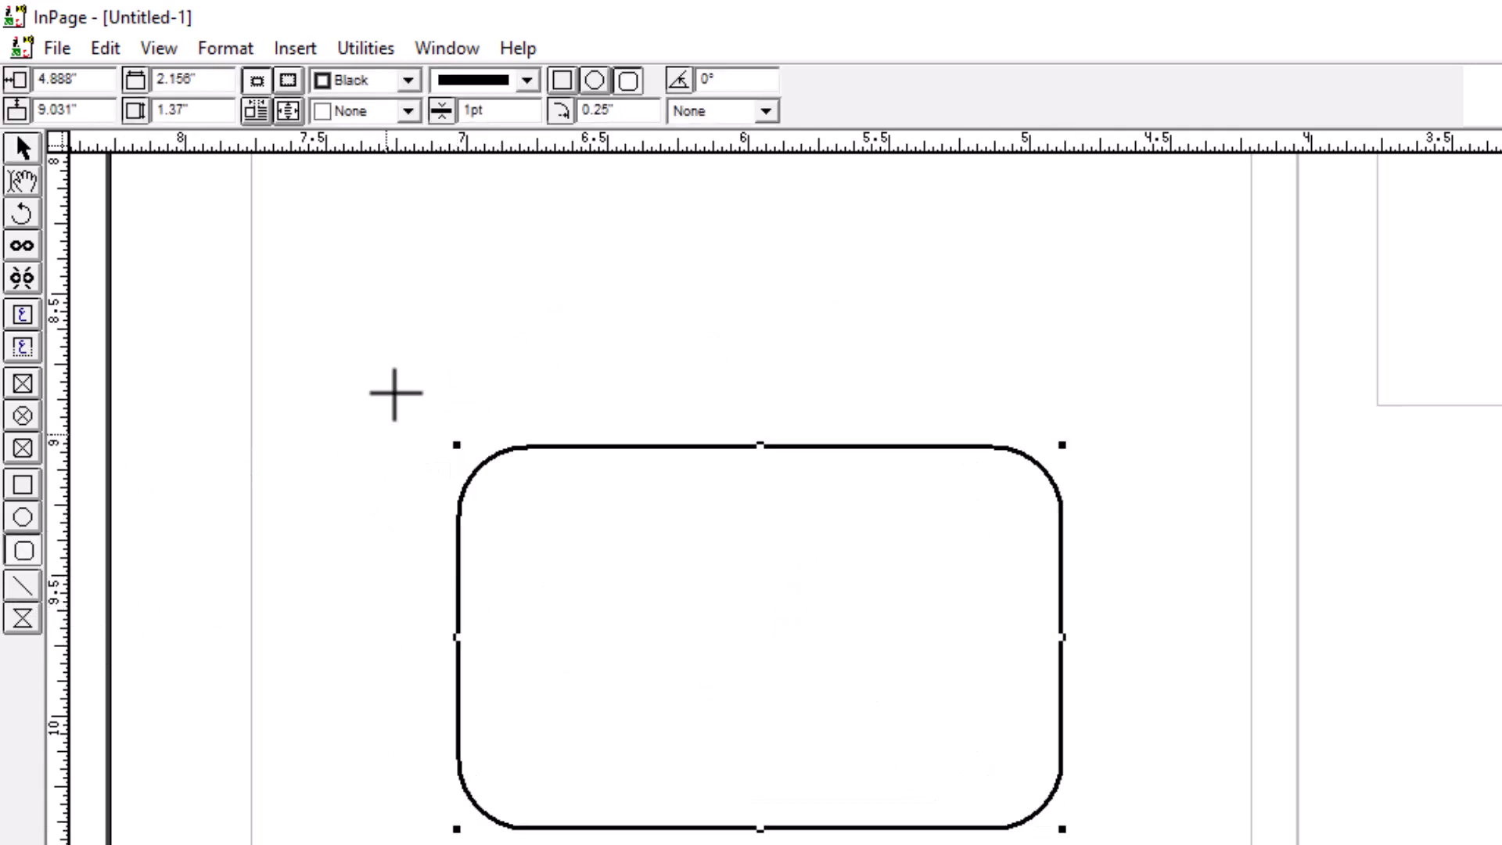
{"action": "left_click", "coordinate": [408, 80]}
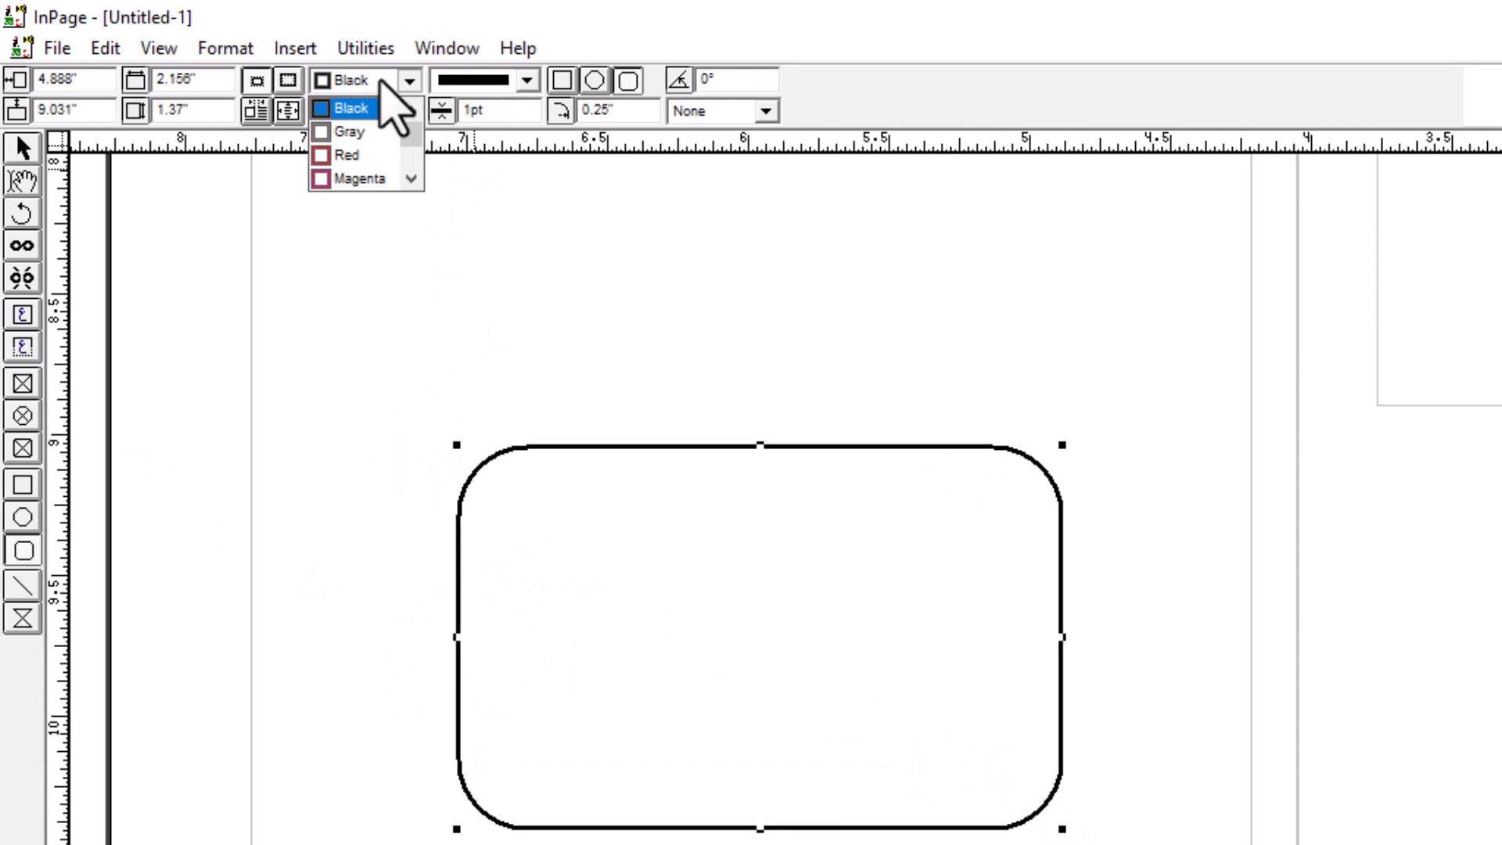
{"action": "left_click", "coordinate": [350, 151]}
- Give the rounded rectangle's border the dashed pattern with a thickness of 9 pt
{"action": "left_click", "coordinate": [528, 80]}
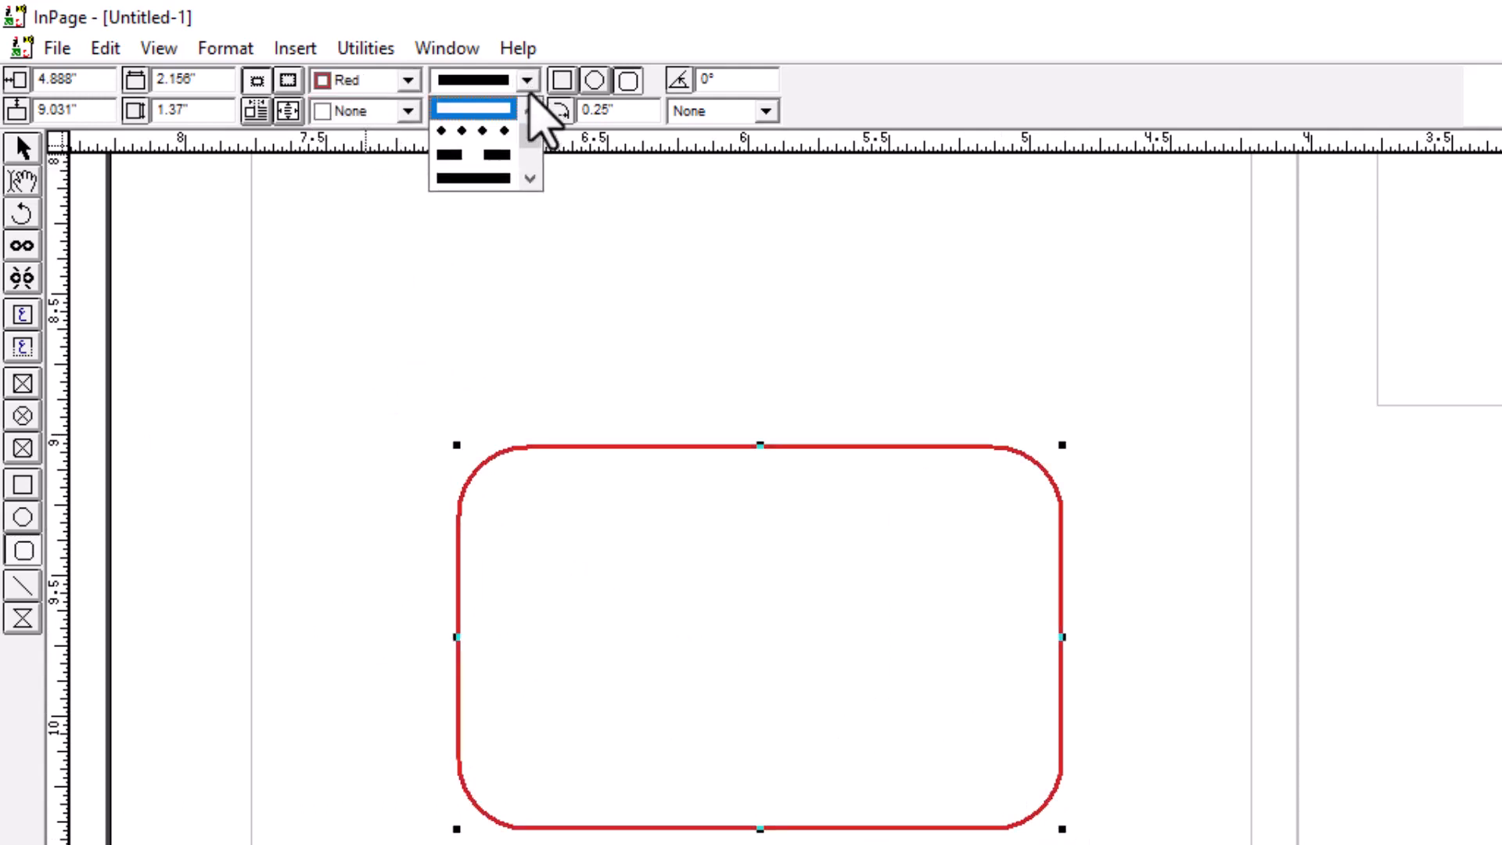
{"action": "left_click", "coordinate": [493, 153]}
{"action": "double_click", "coordinate": [501, 110]}
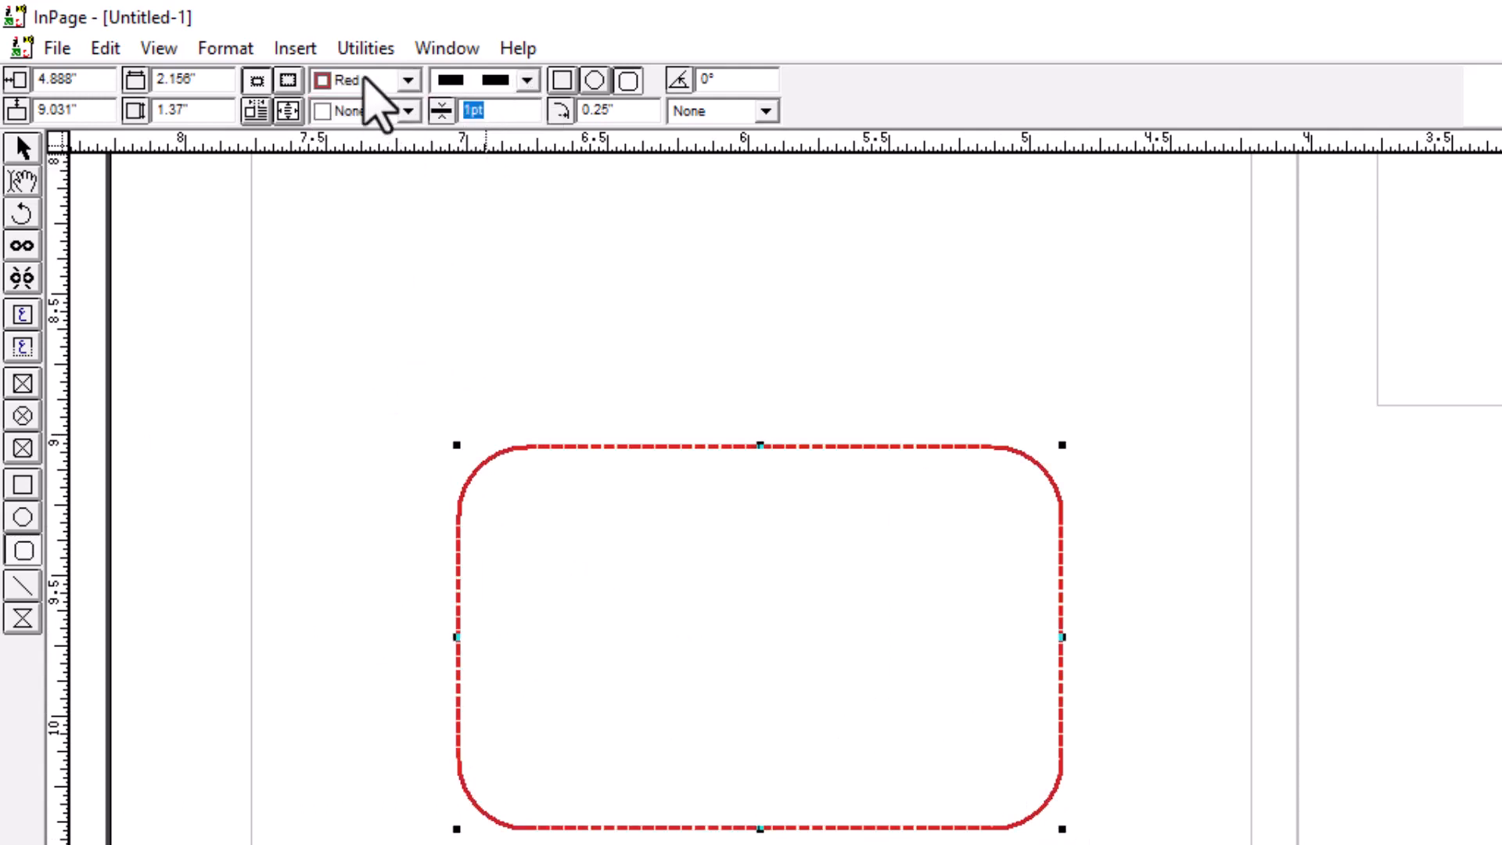
{"action": "key", "text": "Return"}
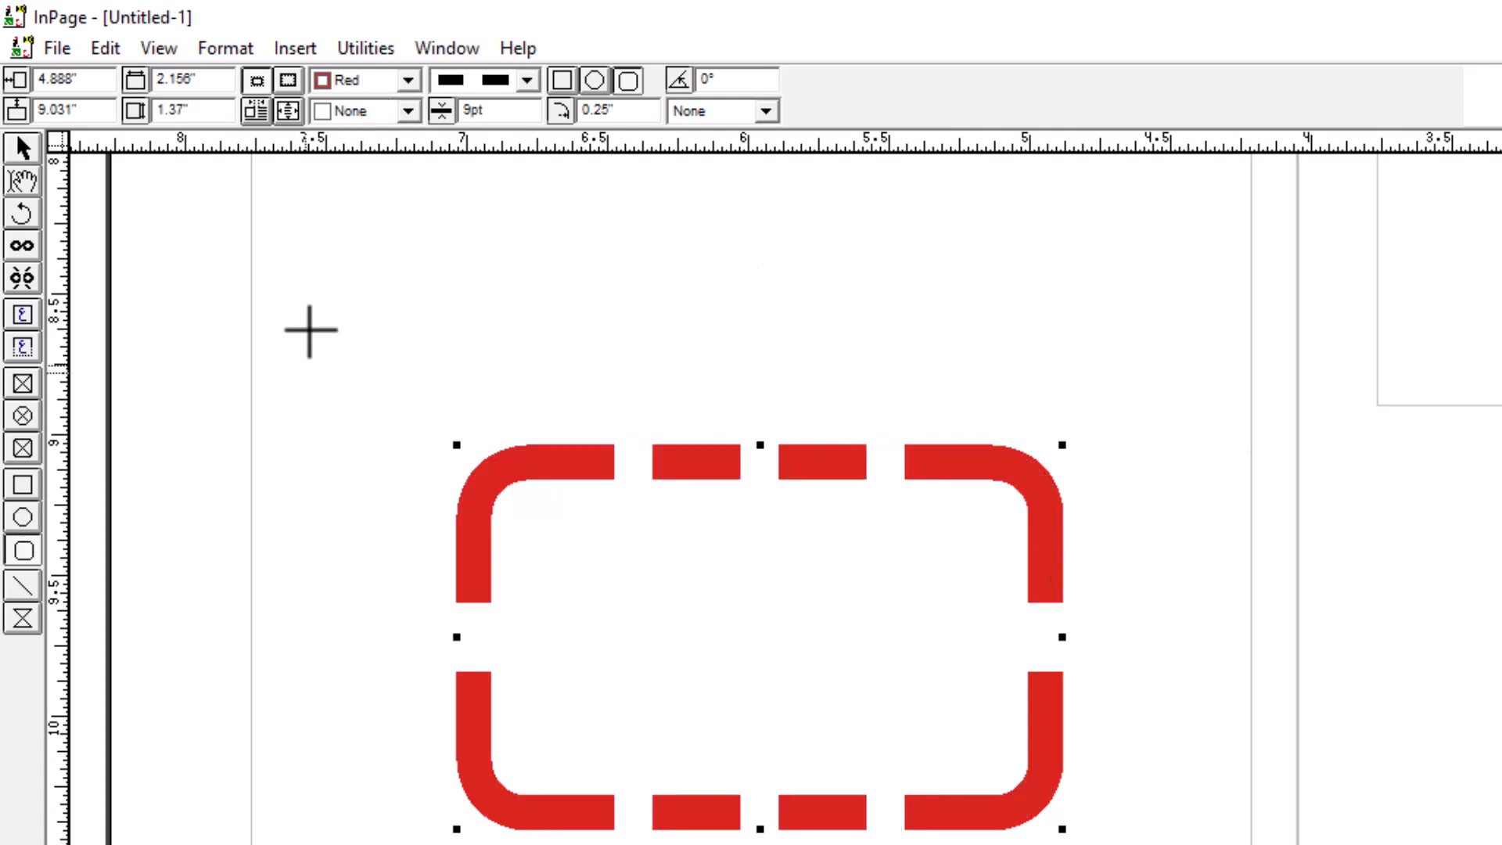
- Try the dash-and-square border pattern on the rounded rectangle, and replace it with alternating circles and elongated diamonds
{"action": "left_click", "coordinate": [523, 80]}
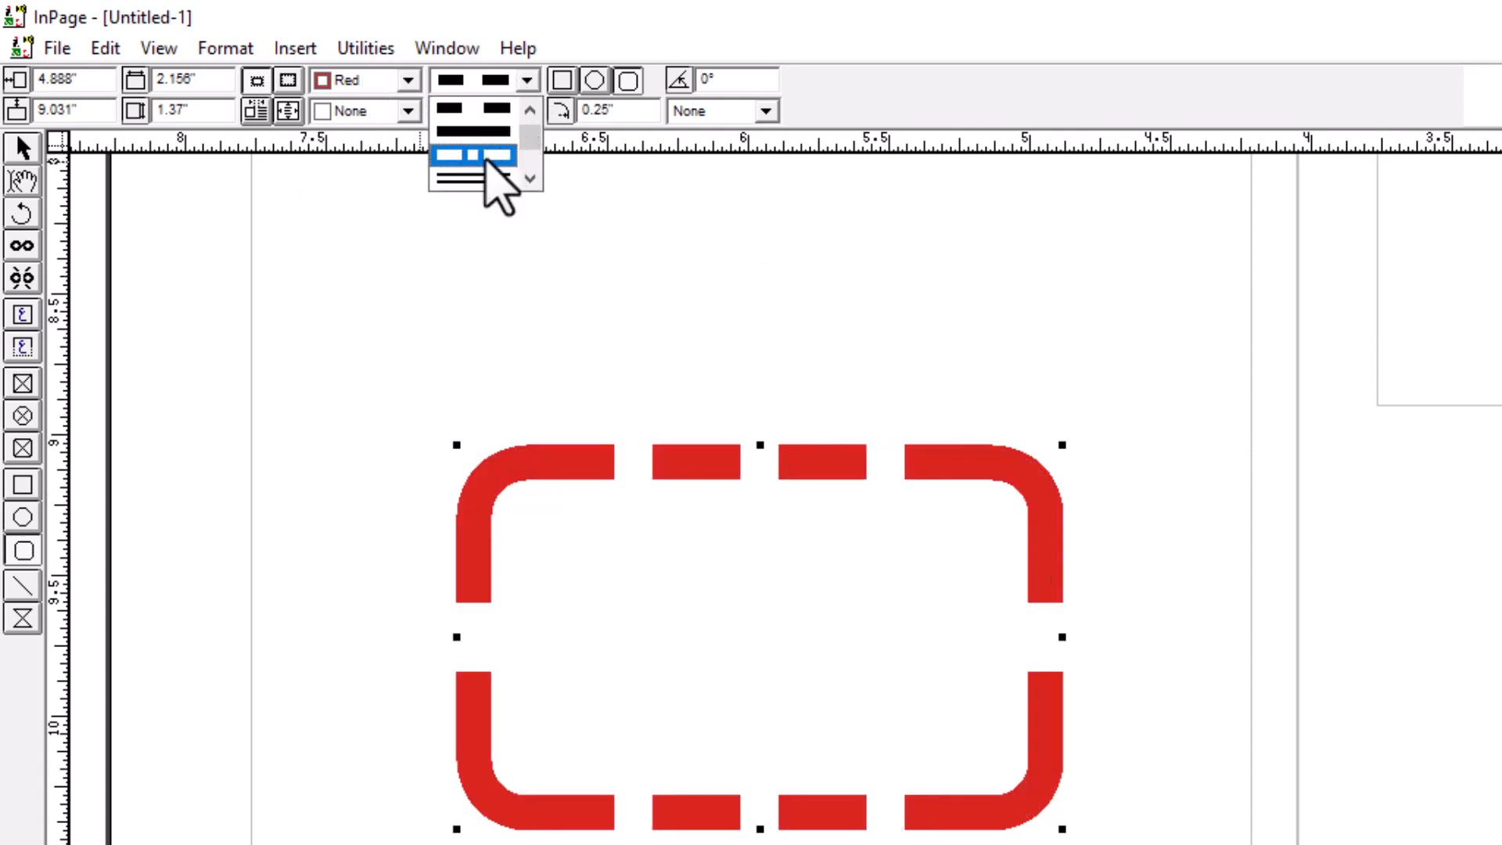
{"action": "left_click", "coordinate": [491, 152]}
{"action": "left_click", "coordinate": [526, 82]}
{"action": "scroll", "coordinate": [504, 188], "scroll_direction": "down", "scroll_amount": 3}
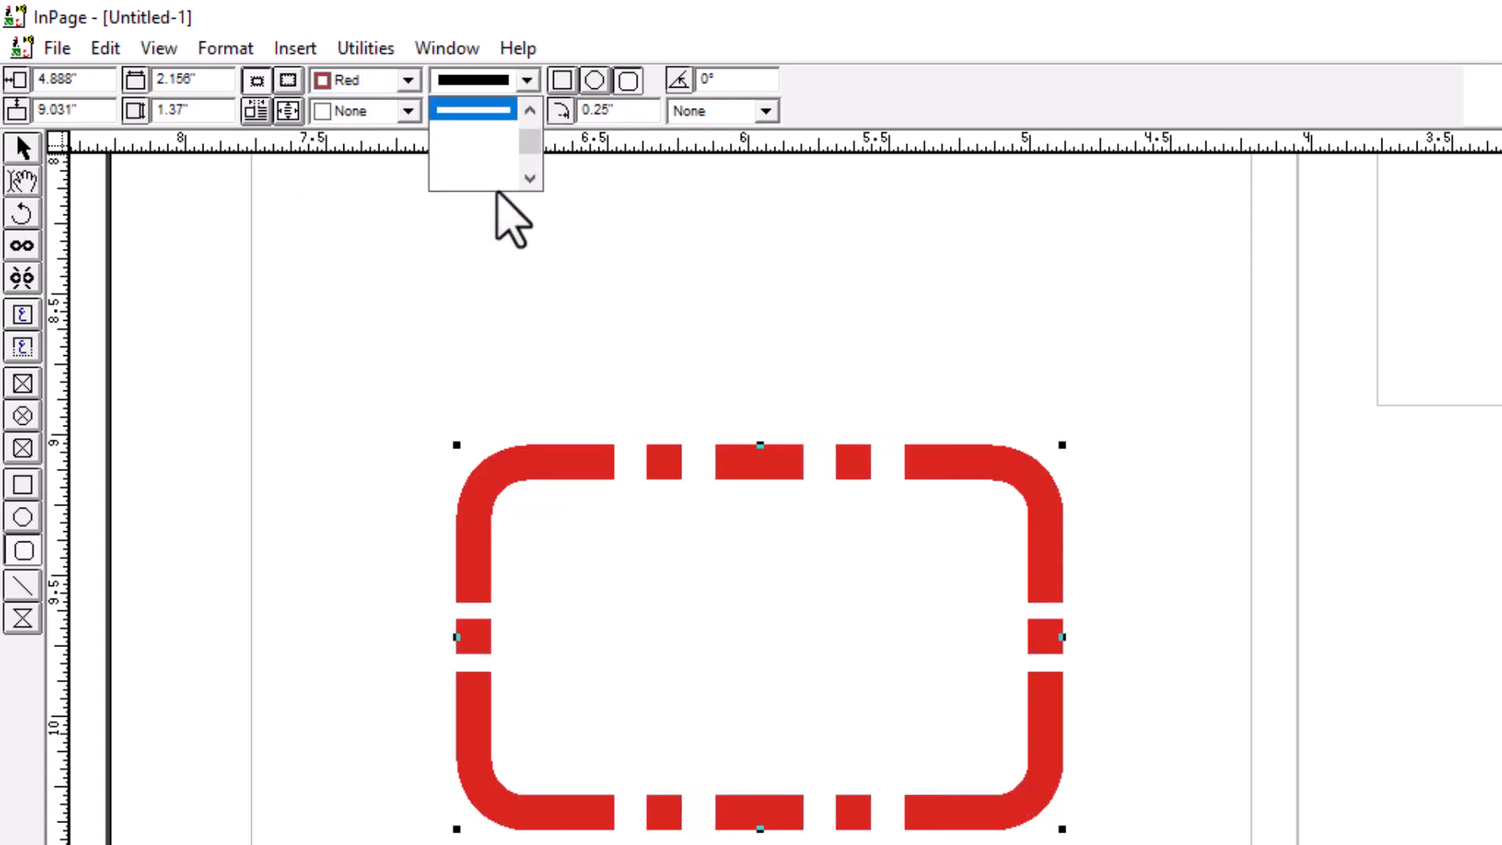
{"action": "left_click", "coordinate": [478, 130]}
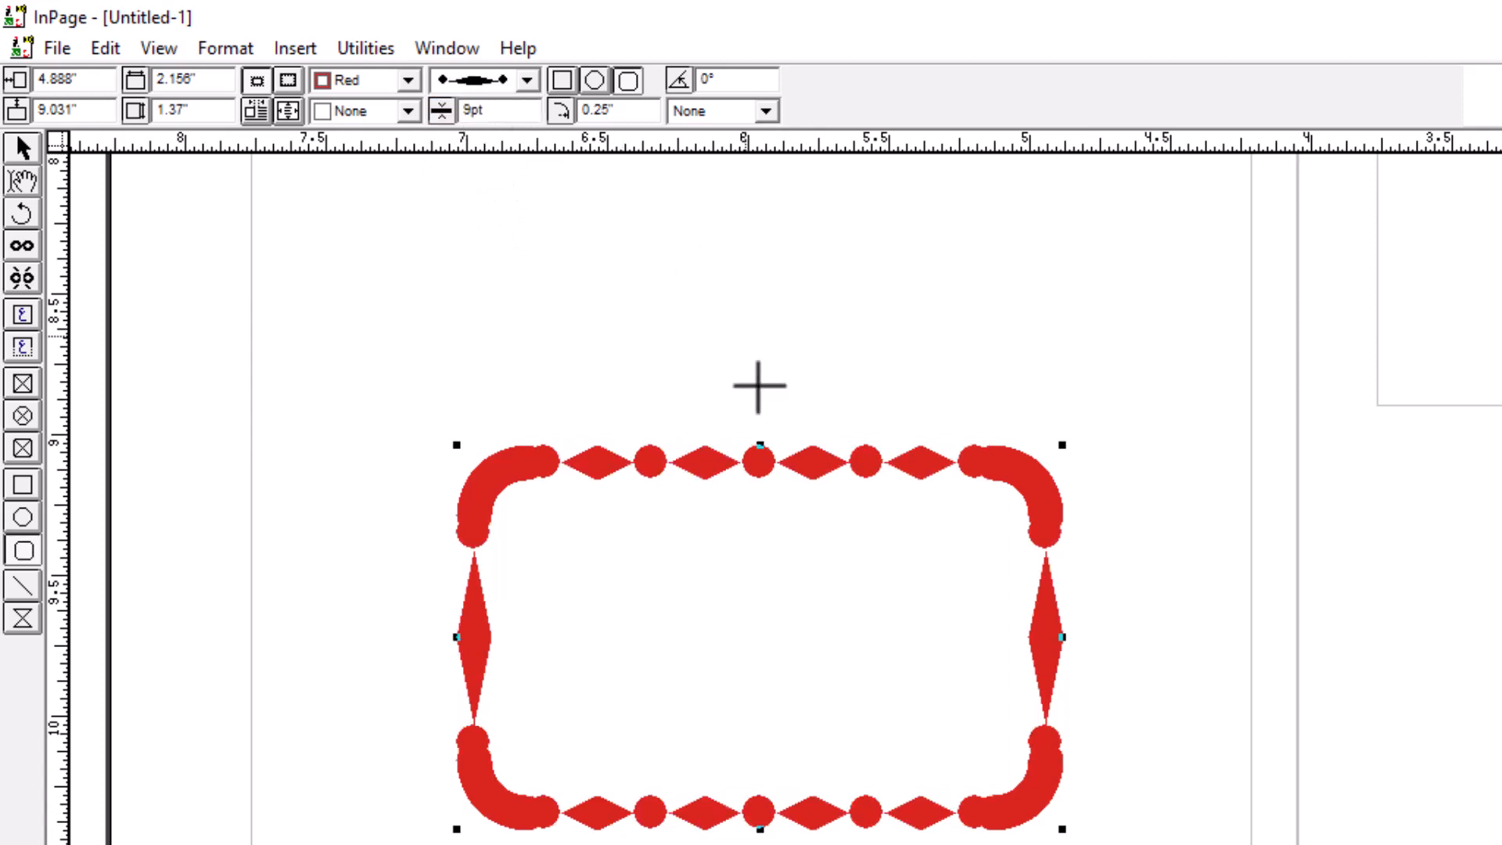
- Delete the red patterned rounded rectangle from the left column
{"action": "left_click", "coordinate": [23, 147]}
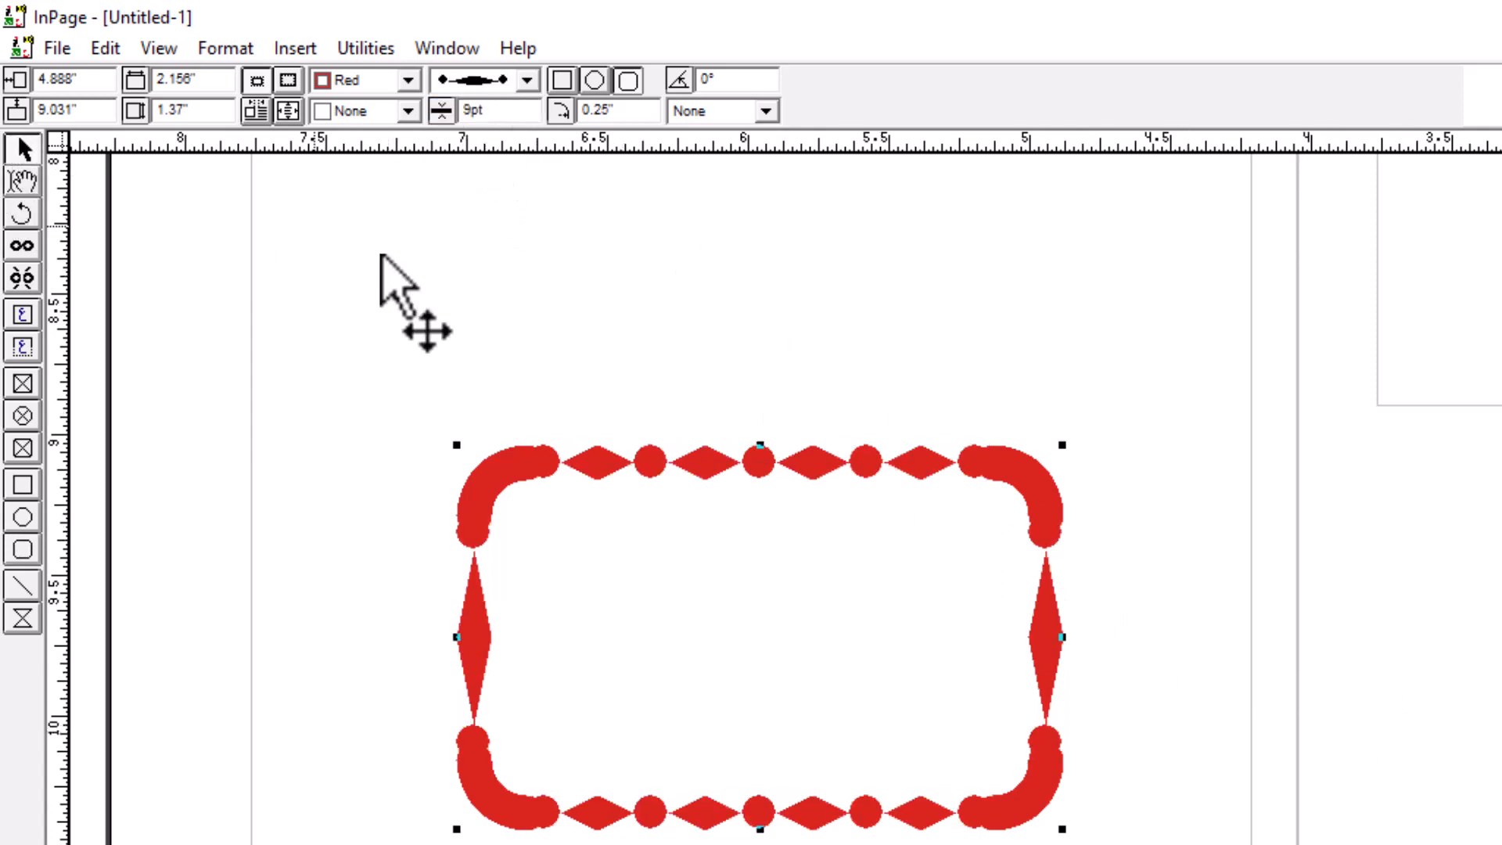
{"action": "left_click", "coordinate": [380, 255]}
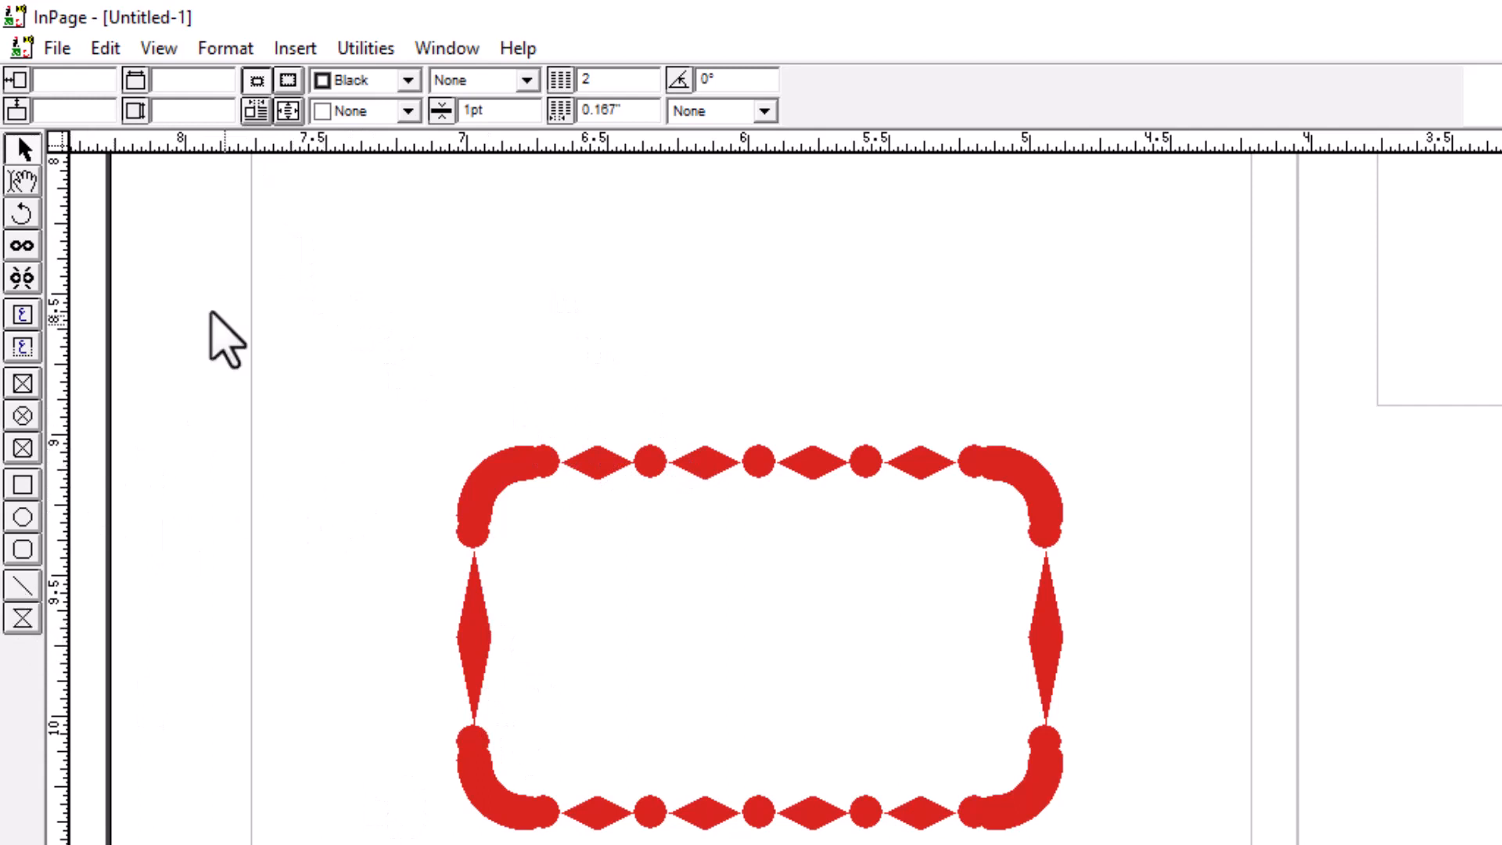
{"action": "left_click", "coordinate": [500, 458]}
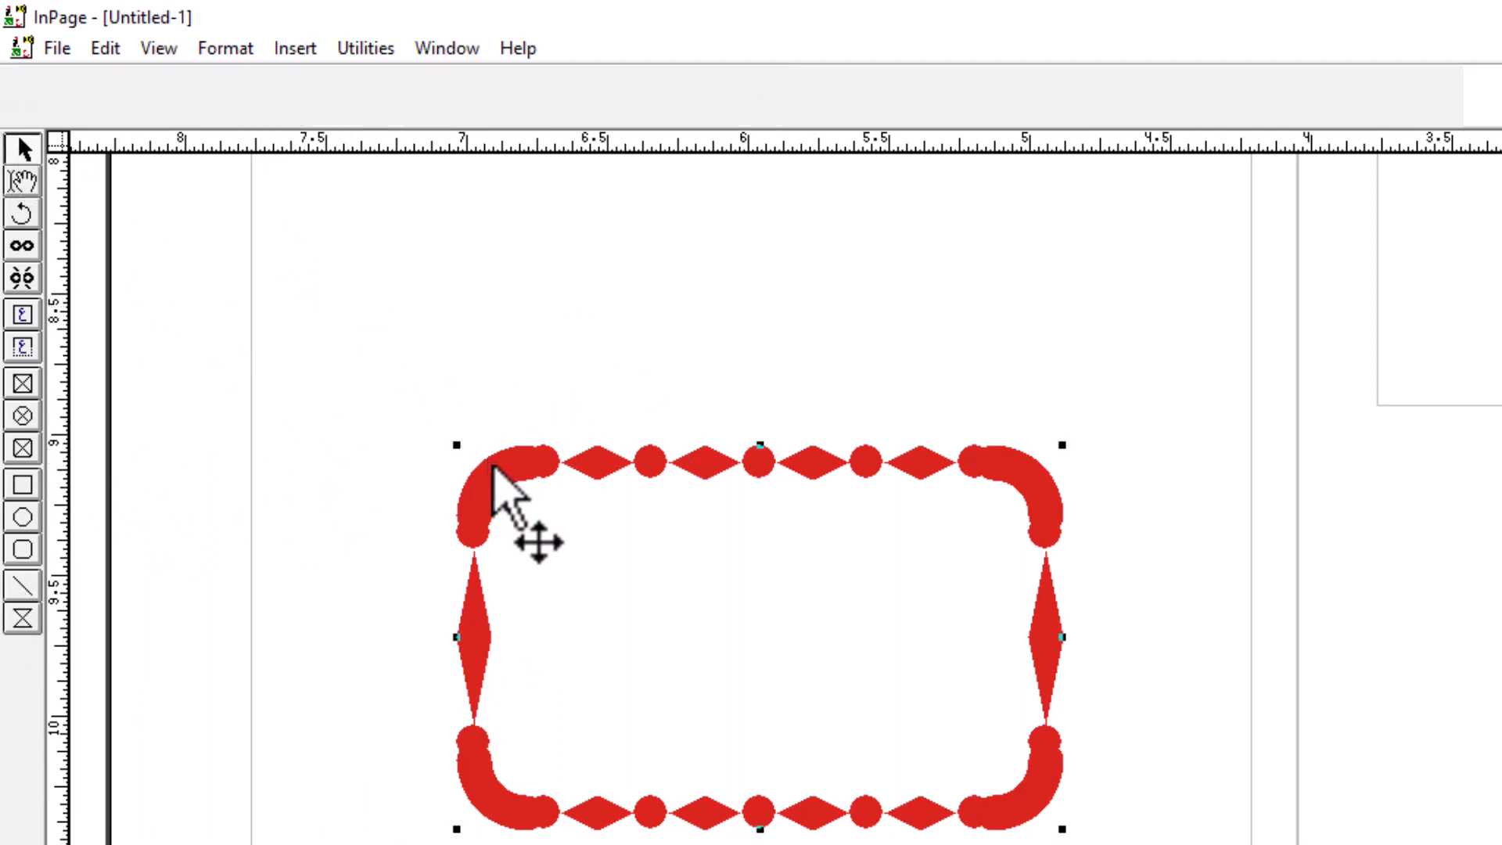
{"action": "key", "text": "Delete"}
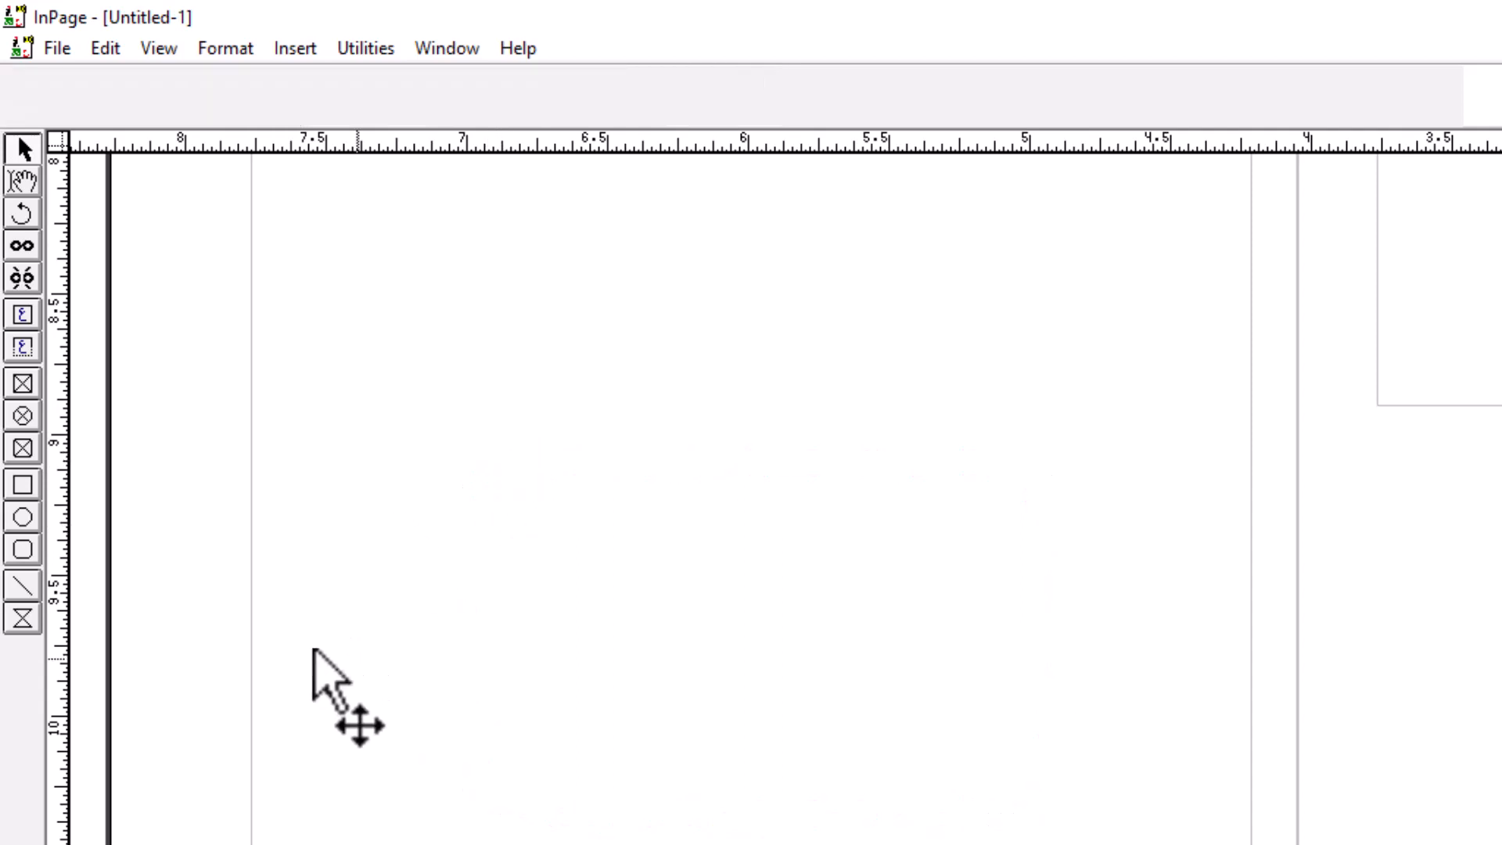
- Draw a horizontal line about 2.24 inches long in the left column, trying a 9 pt thickness before setting it to 5 pt
{"action": "left_click", "coordinate": [22, 587]}
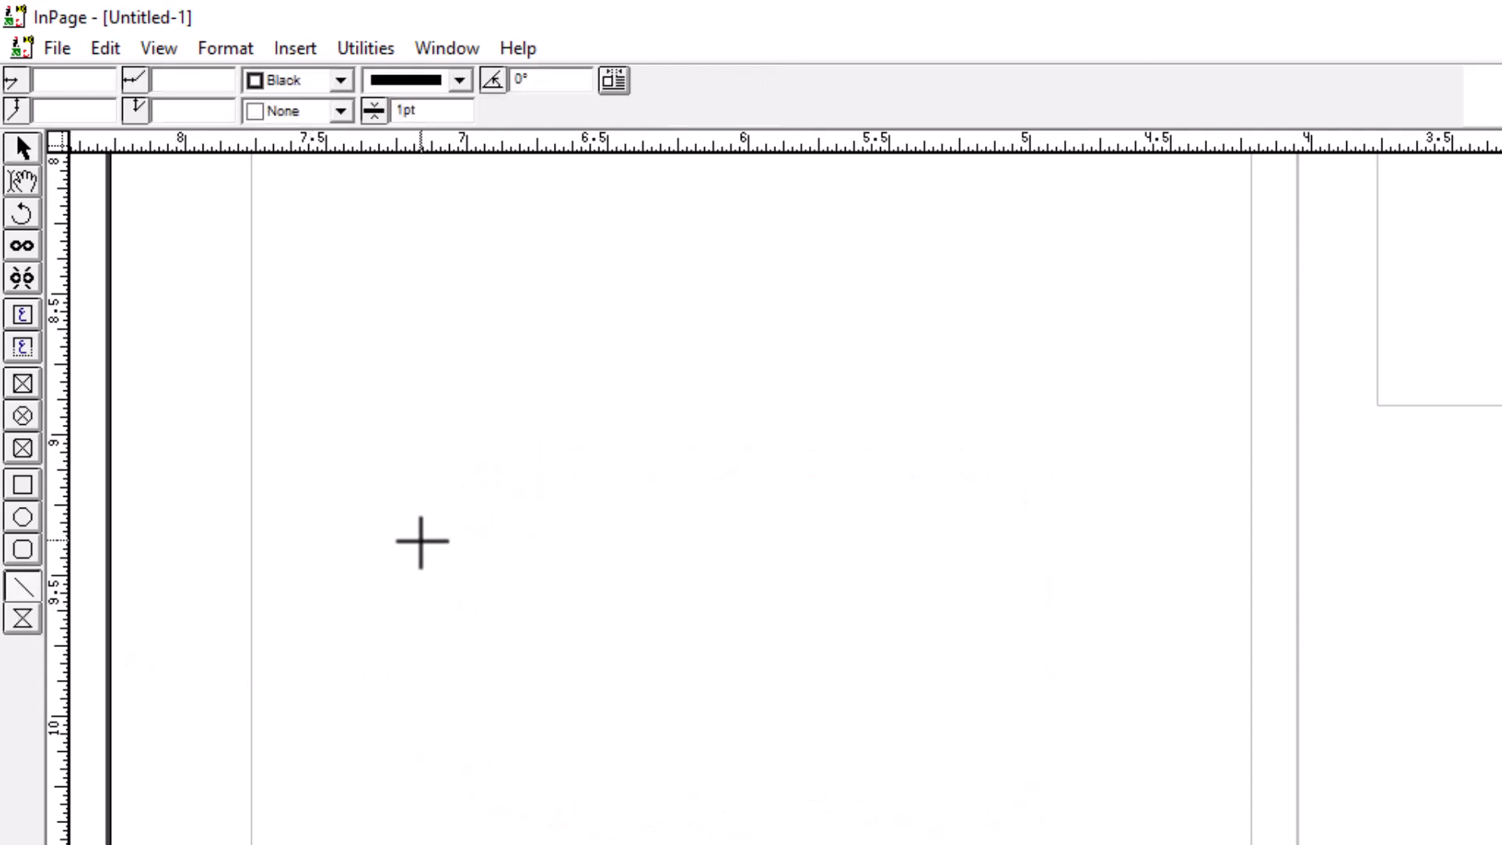
{"action": "mouse_move", "coordinate": [506, 565]}
{"action": "left_mouse_down"}
{"action": "mouse_move", "coordinate": [1003, 814]}
{"action": "mouse_move", "coordinate": [1007, 778]}
{"action": "left_mouse_up"}
{"action": "left_click", "coordinate": [403, 110]}
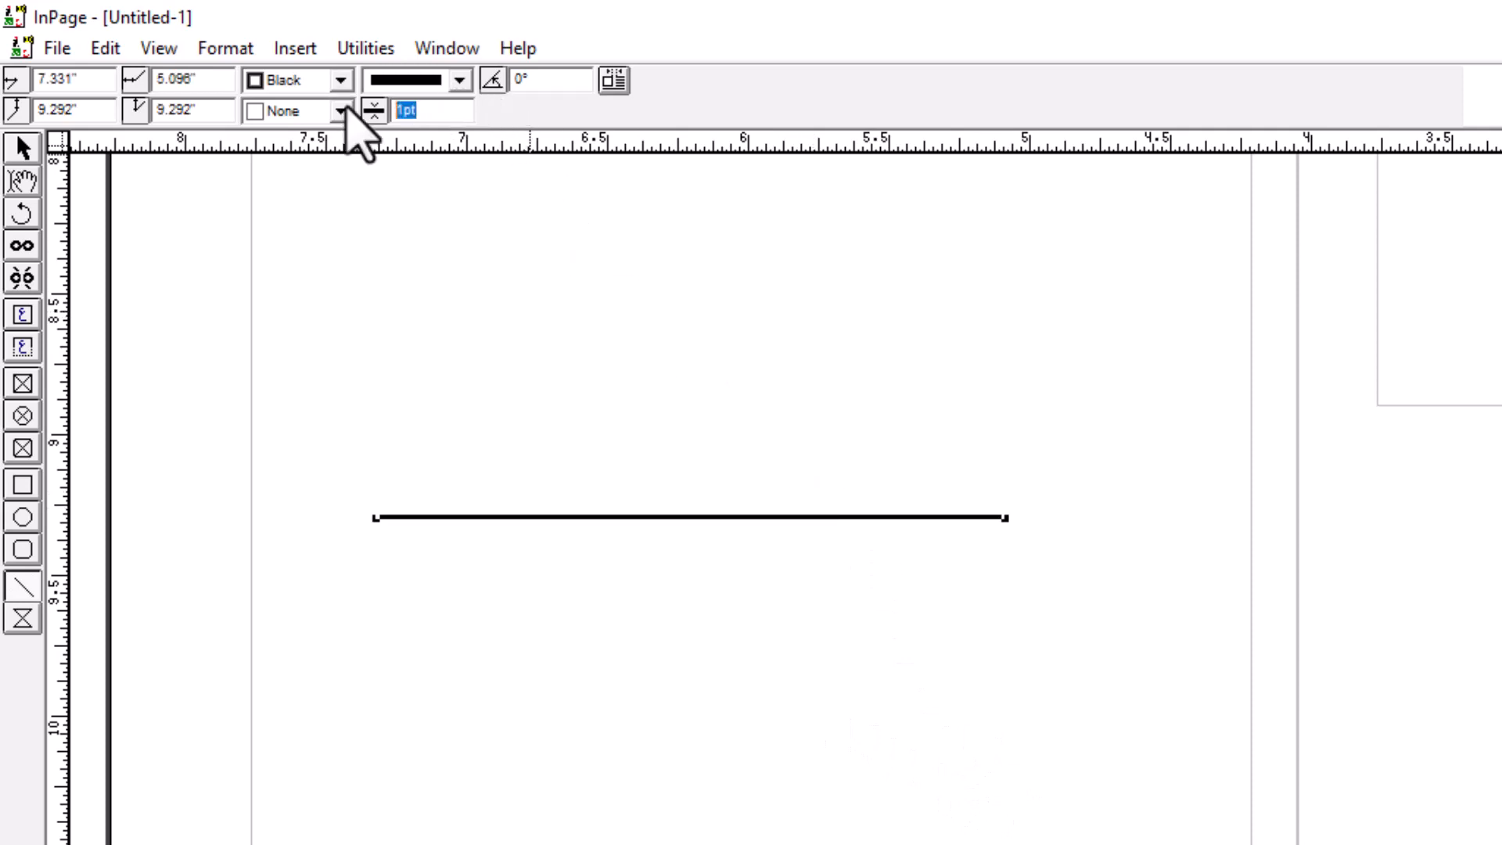
{"action": "key", "text": "Return"}
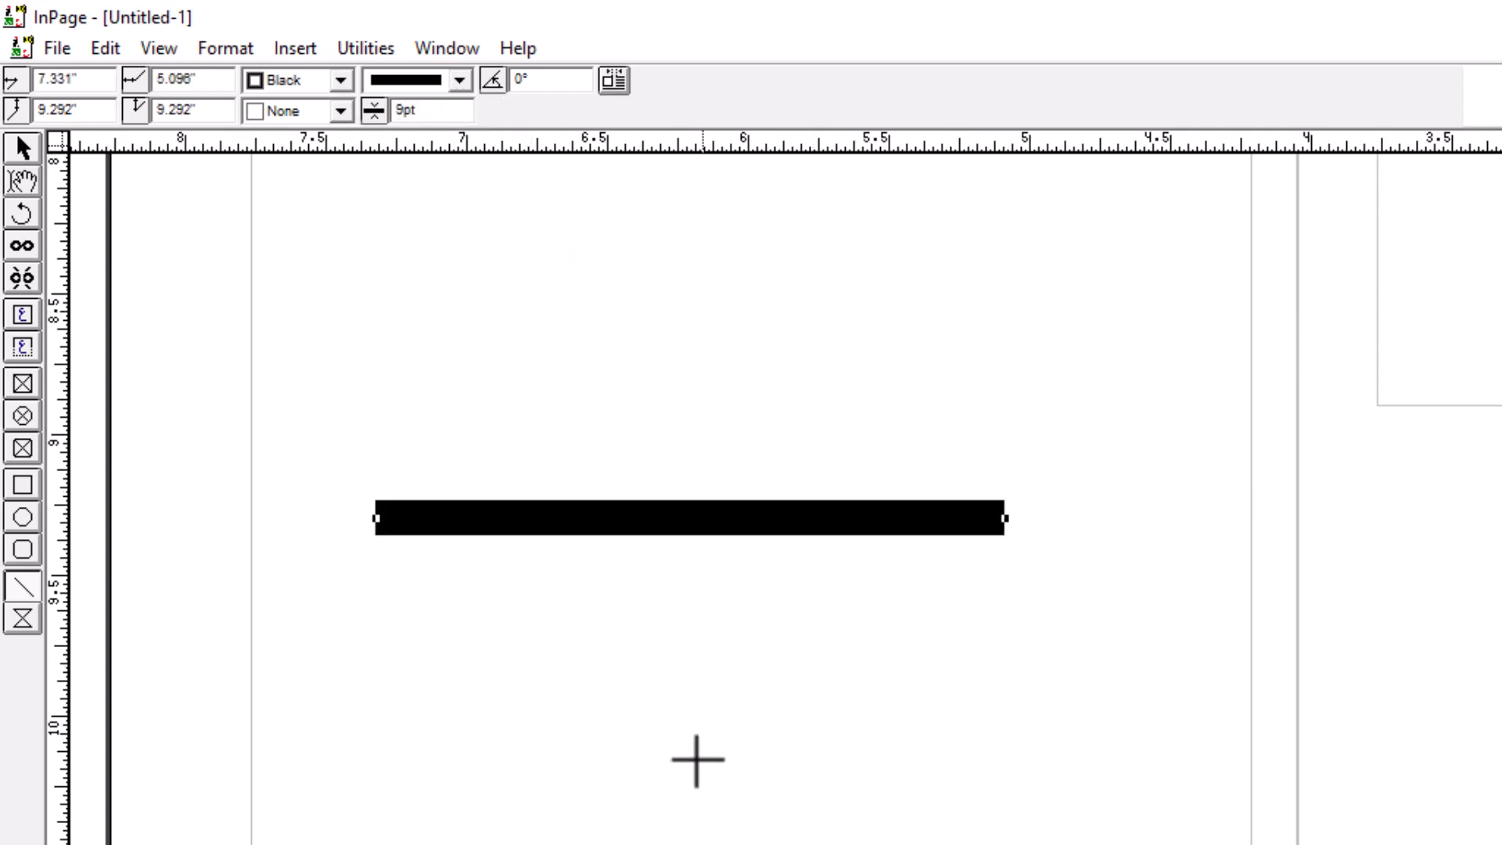
{"action": "left_click", "coordinate": [399, 112]}
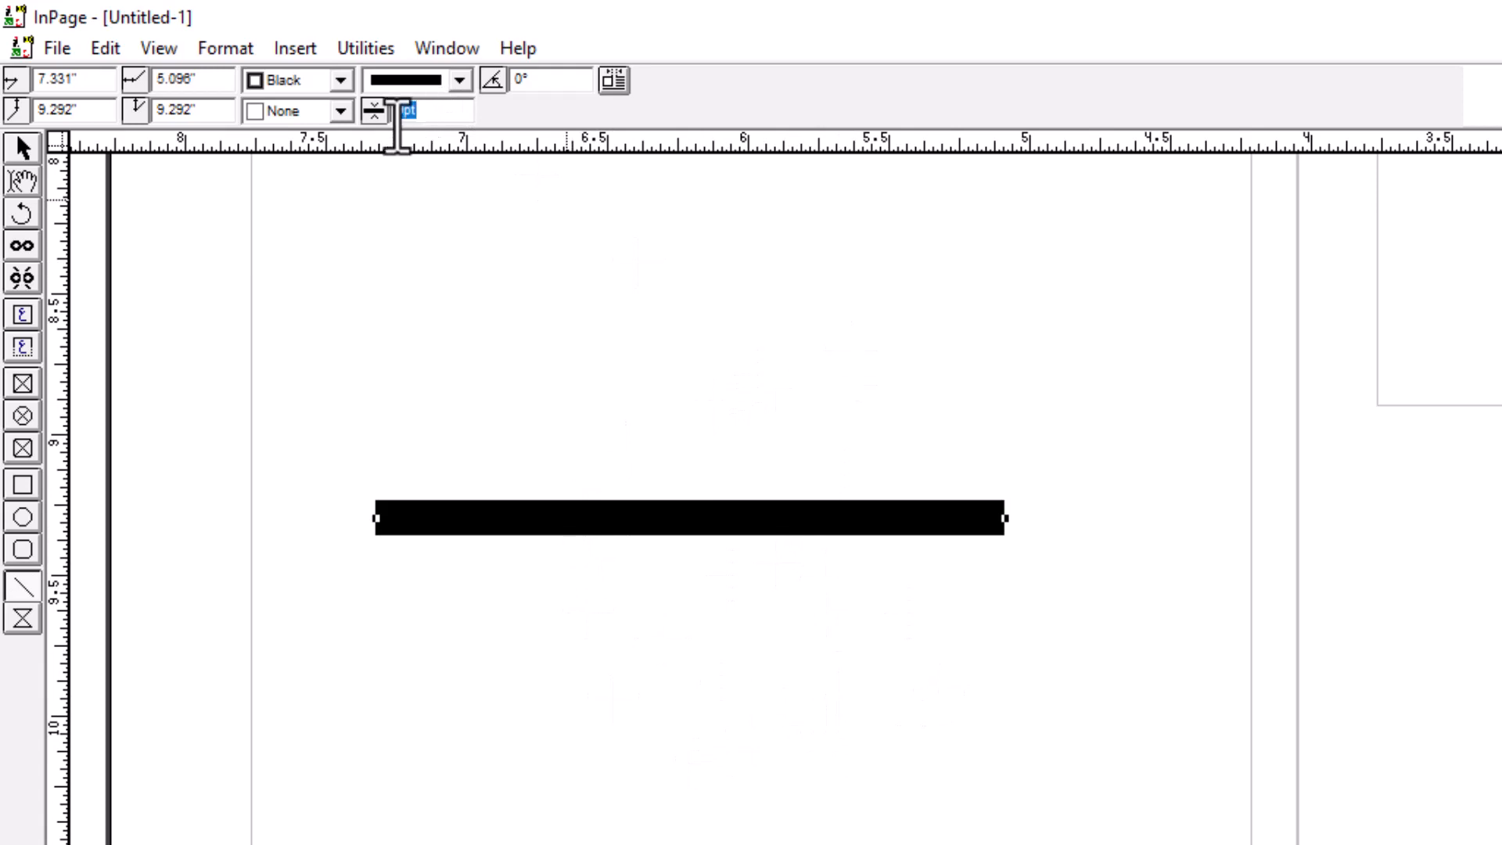
{"action": "key", "text": "Return"}
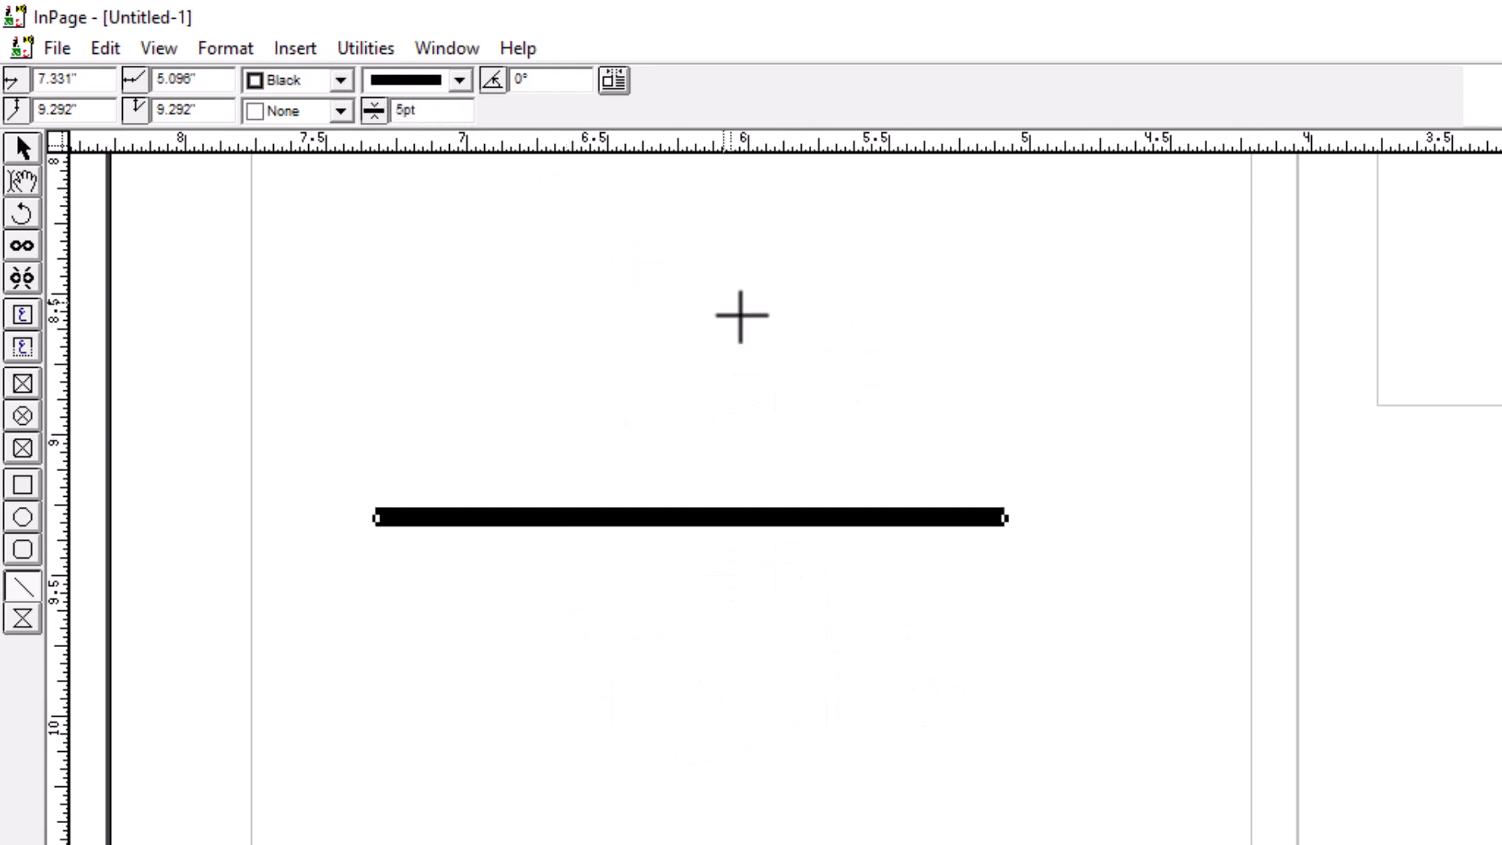
- Draw three vertical lines and two crossing diagonal lines over the thick horizontal line, making the middle vertical about 2.84 inches long
{"action": "left_click_drag", "start_coordinate": [618, 341], "coordinate": [661, 809]}
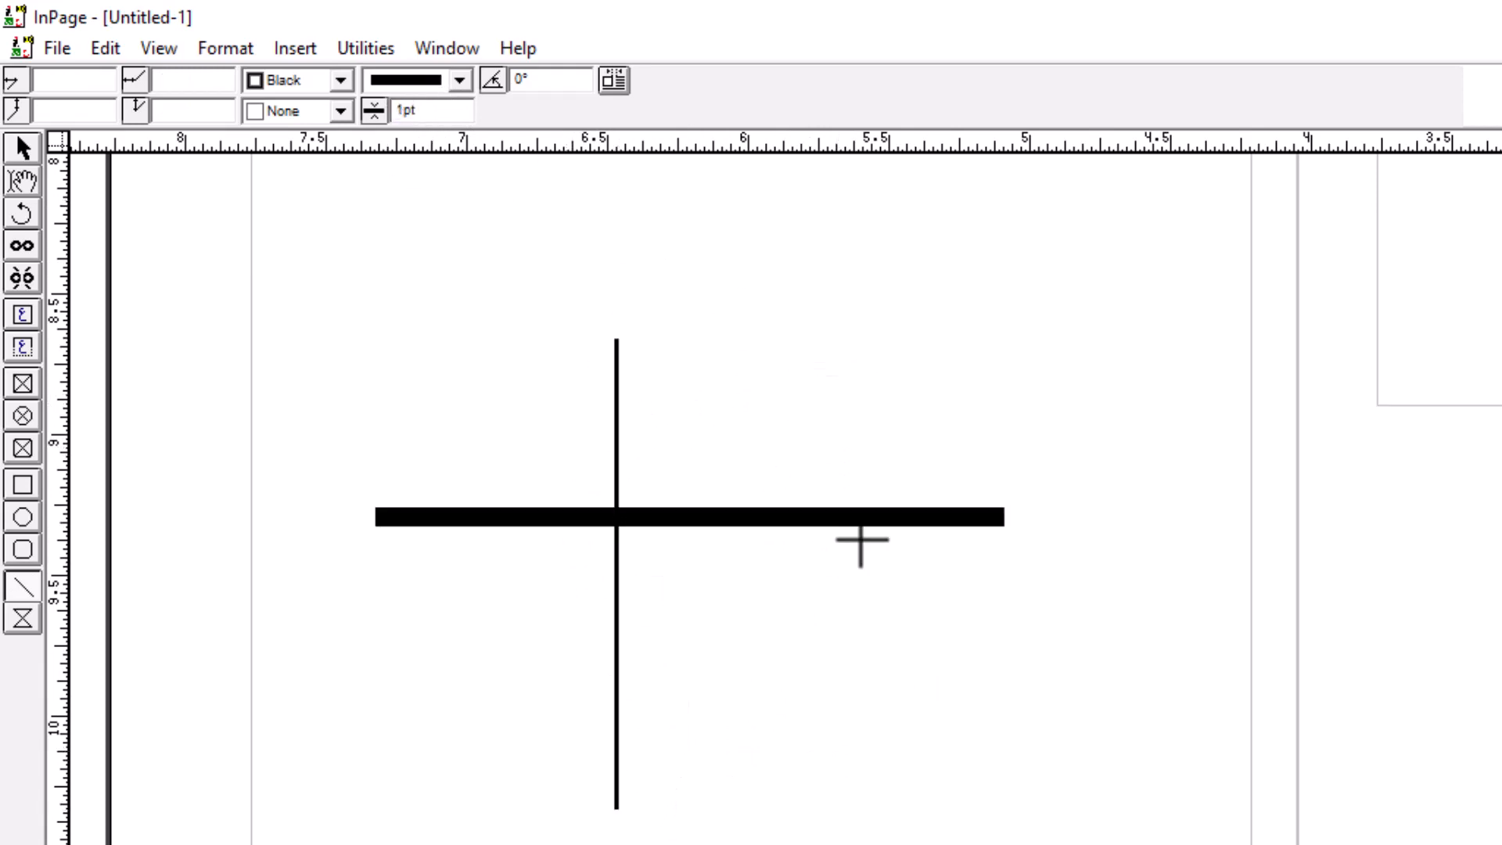
{"action": "left_click_drag", "start_coordinate": [859, 812], "coordinate": [860, 841]}
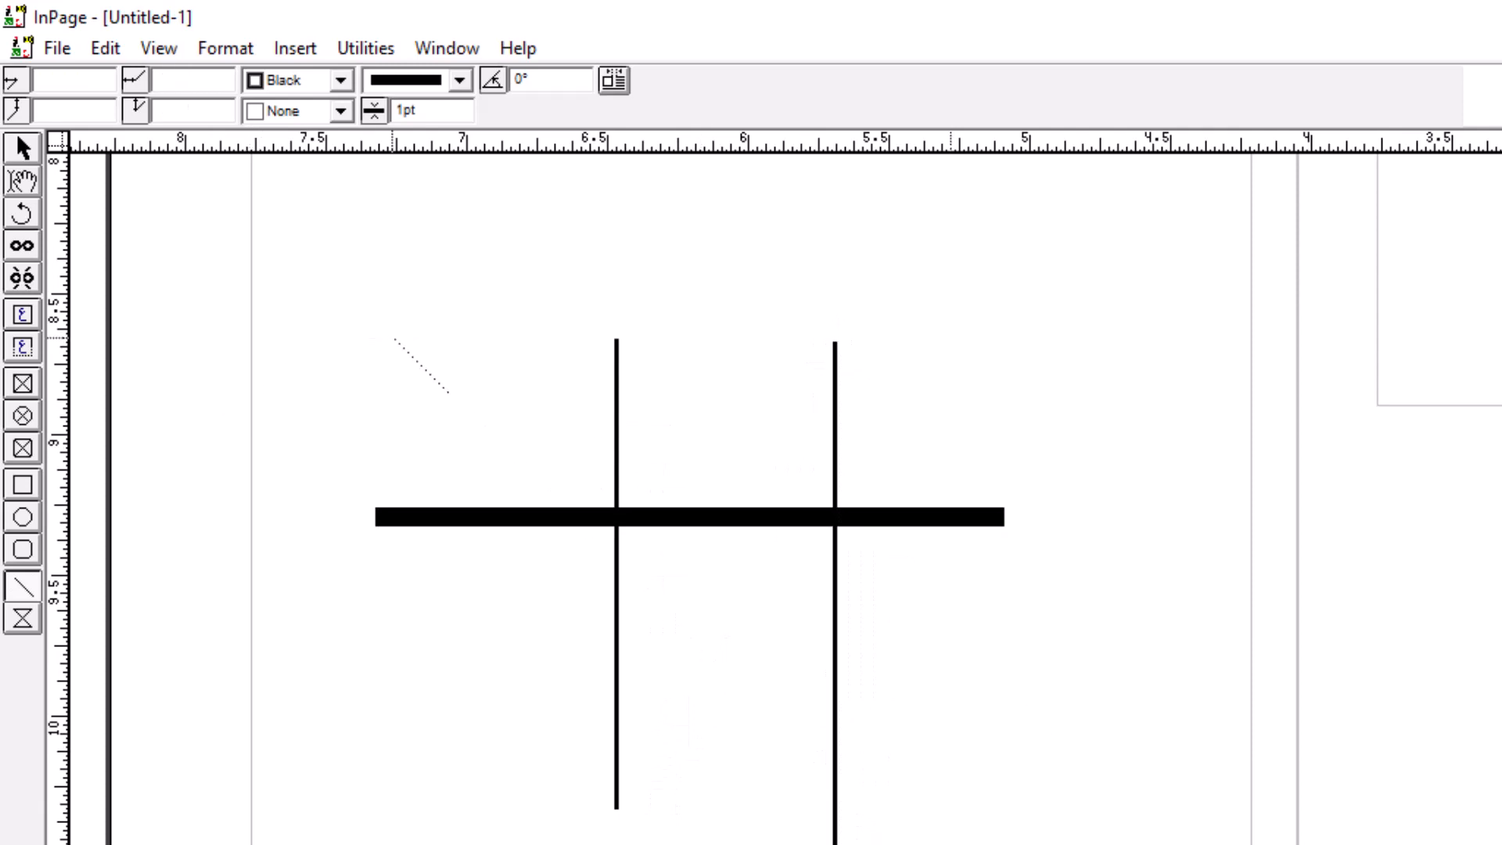
{"action": "left_click_drag", "start_coordinate": [392, 338], "coordinate": [899, 843]}
{"action": "left_click_drag", "start_coordinate": [1065, 346], "coordinate": [594, 813]}
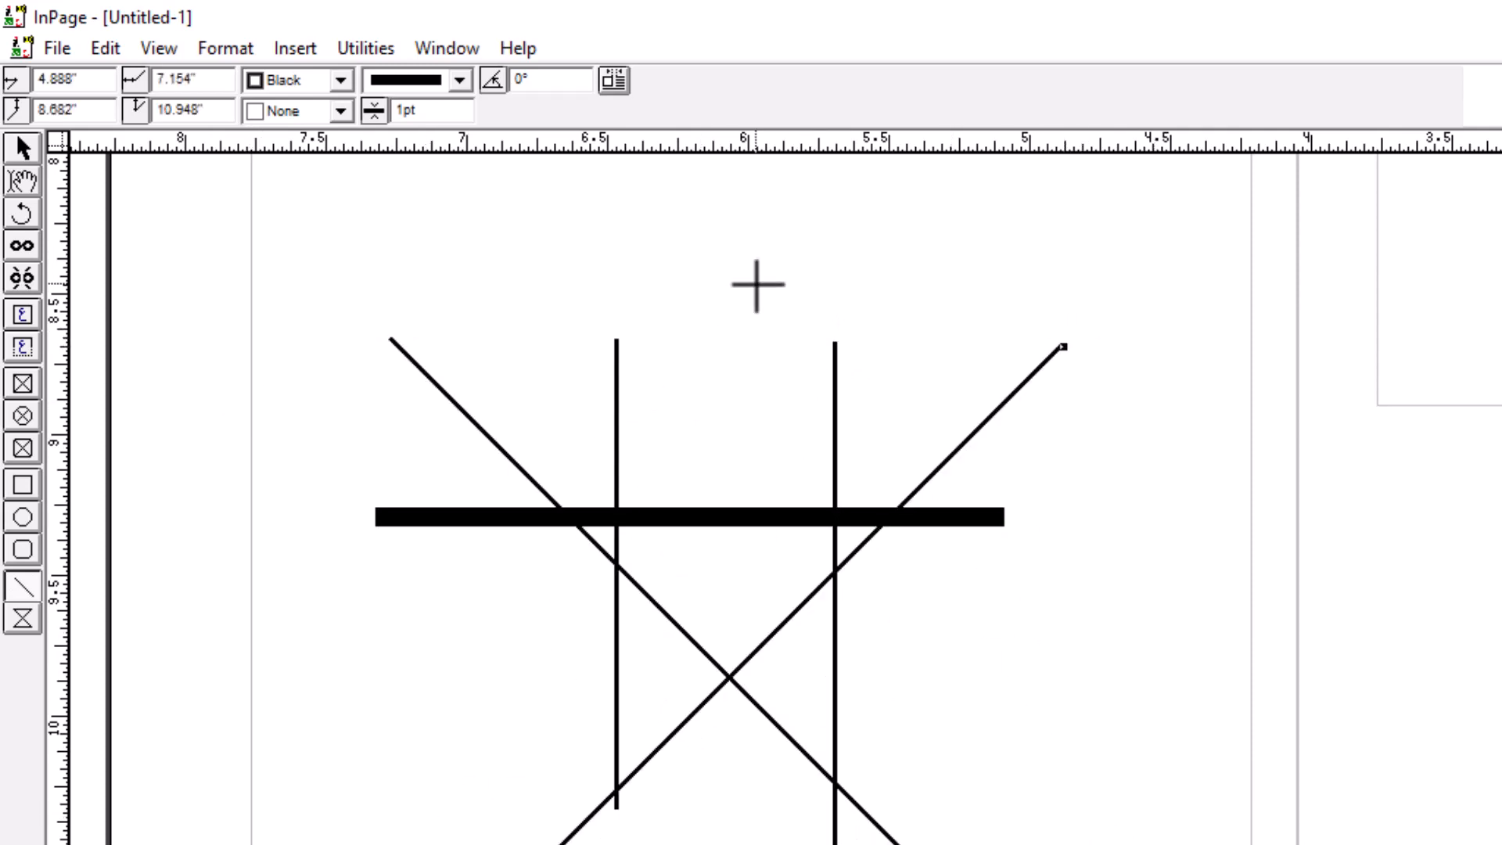
{"action": "left_click_drag", "start_coordinate": [755, 283], "coordinate": [754, 843]}
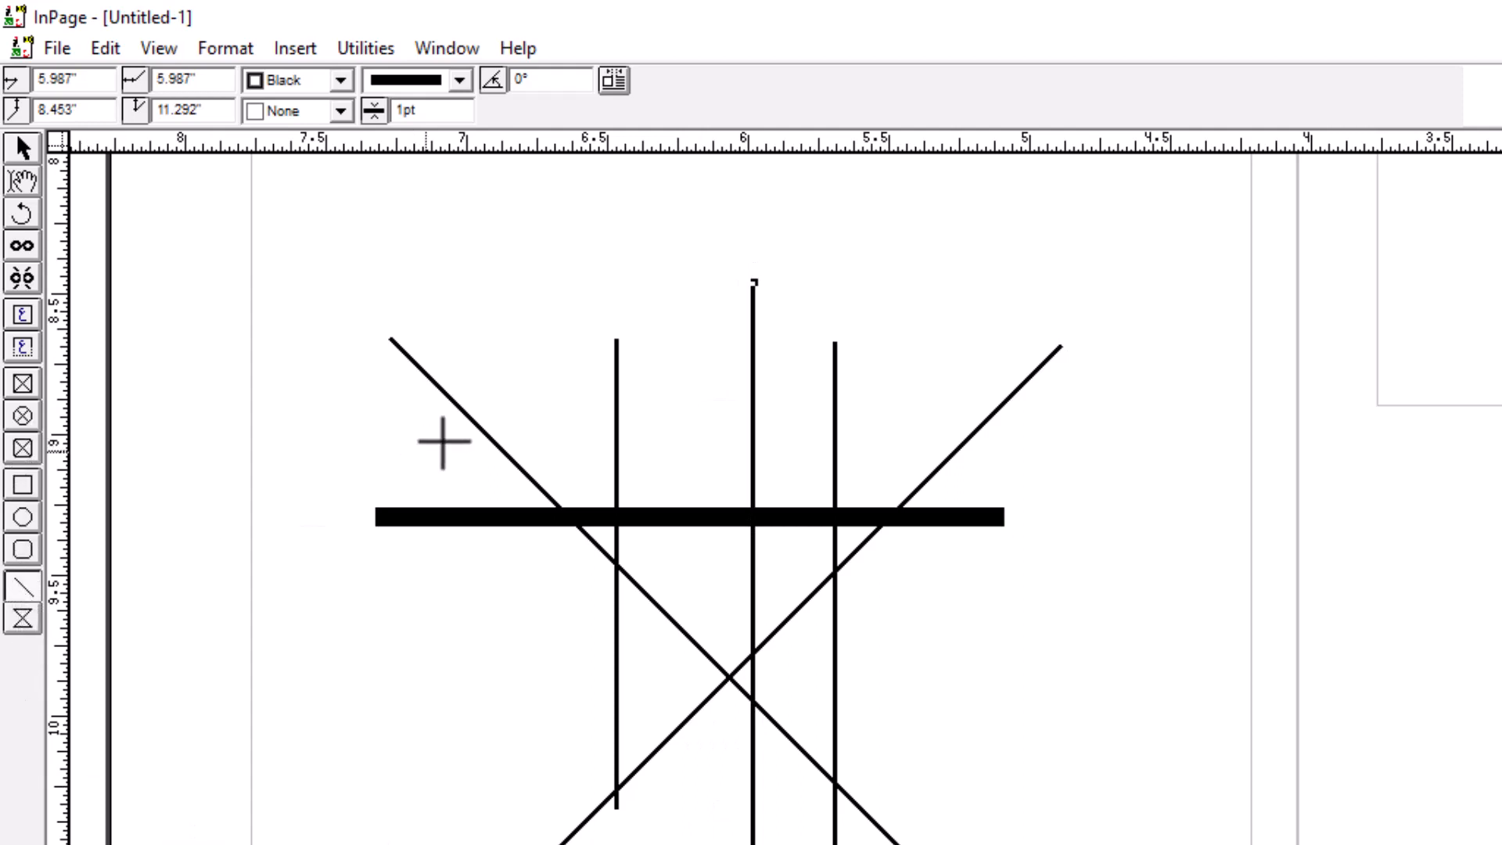
- Delete the thick horizontal line and the diagonal line that slopes down to the right
{"action": "left_click", "coordinate": [23, 151]}
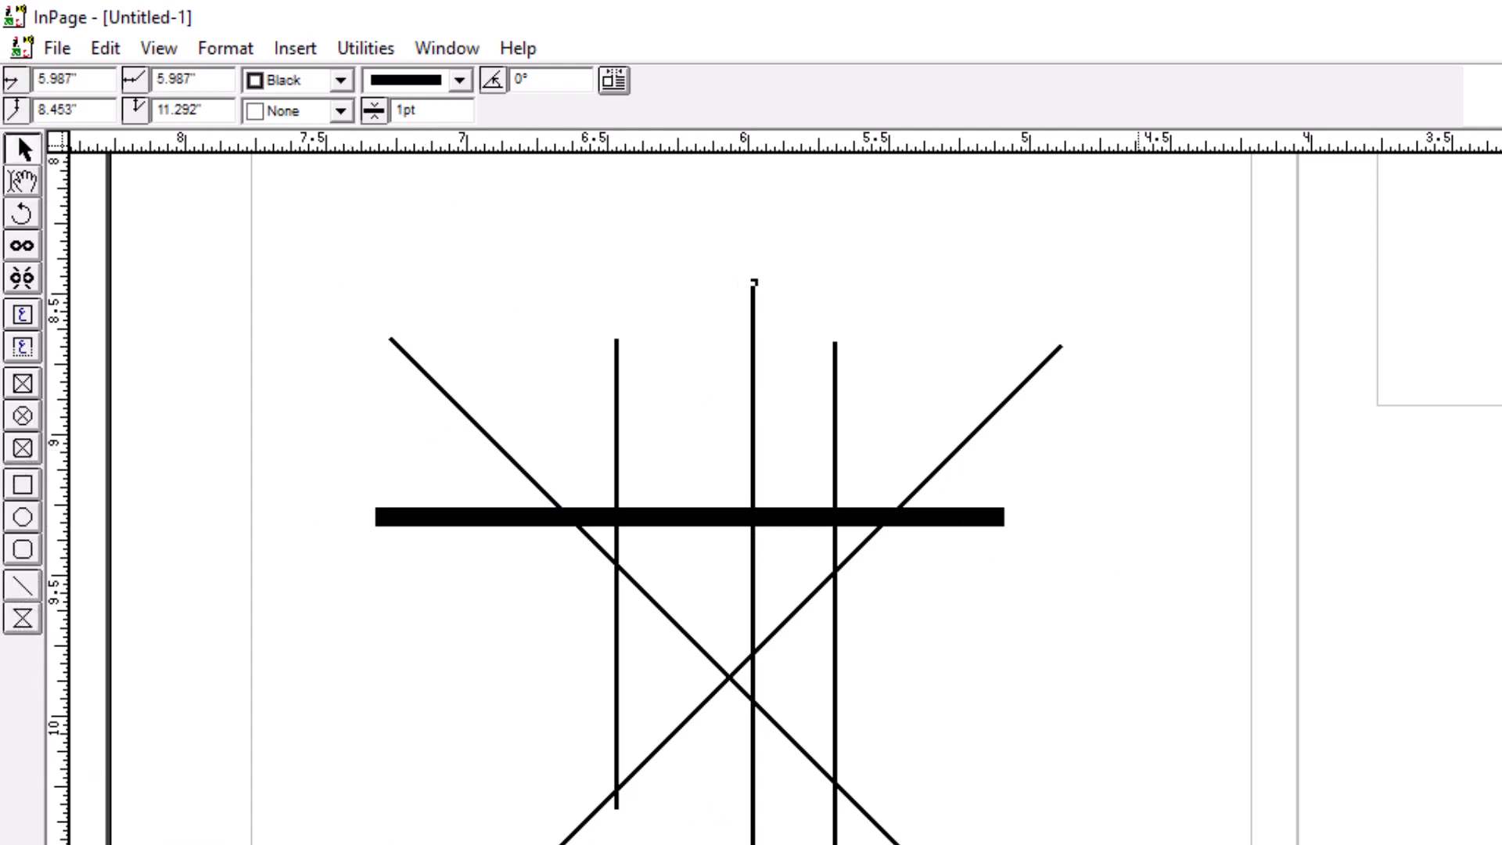
{"action": "left_click", "coordinate": [553, 721]}
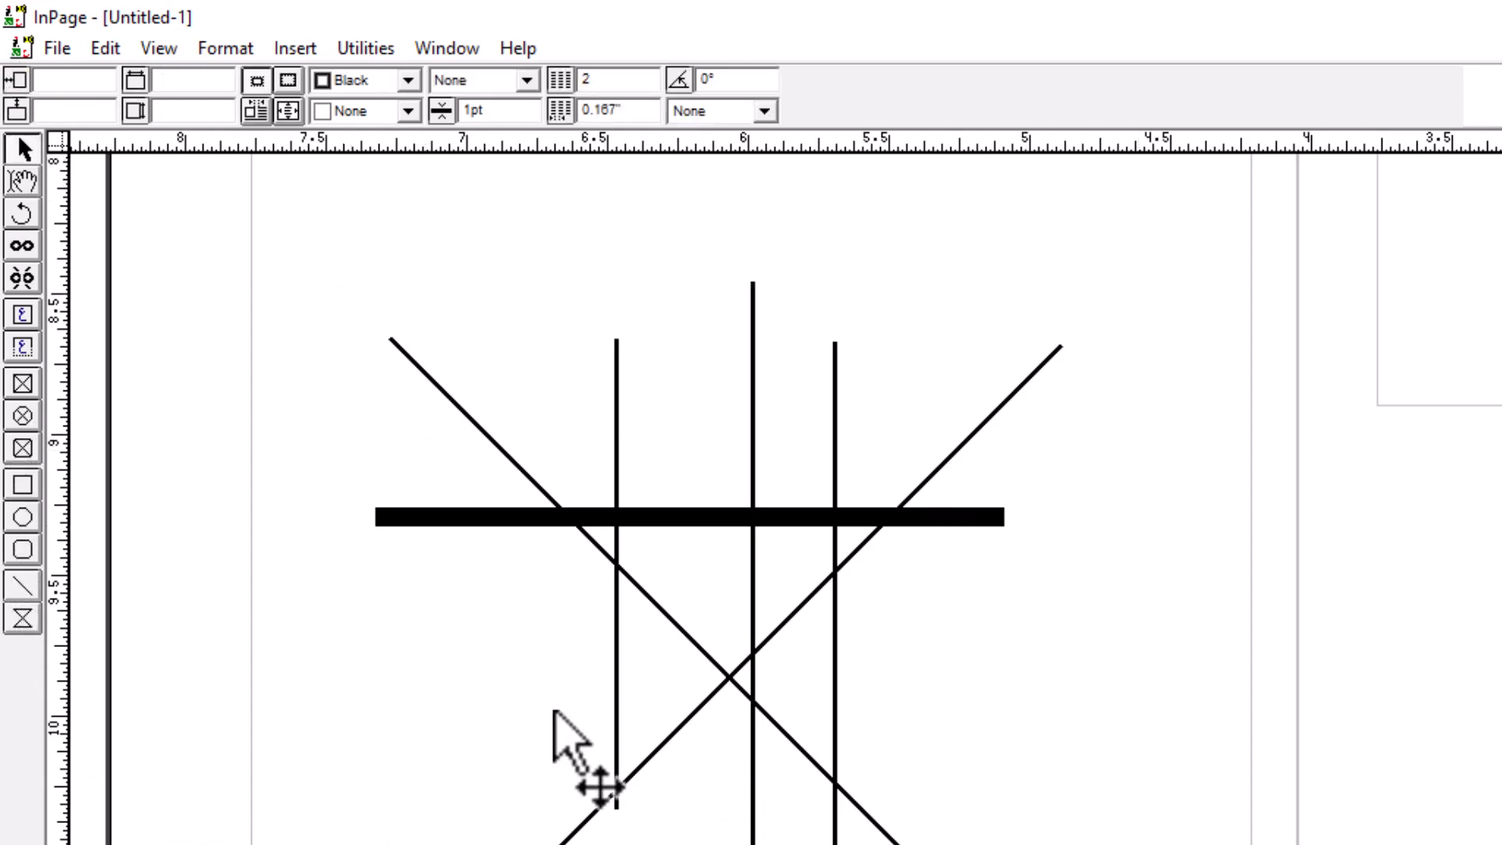
{"action": "left_click", "coordinate": [540, 517]}
{"action": "key", "text": "Delete"}
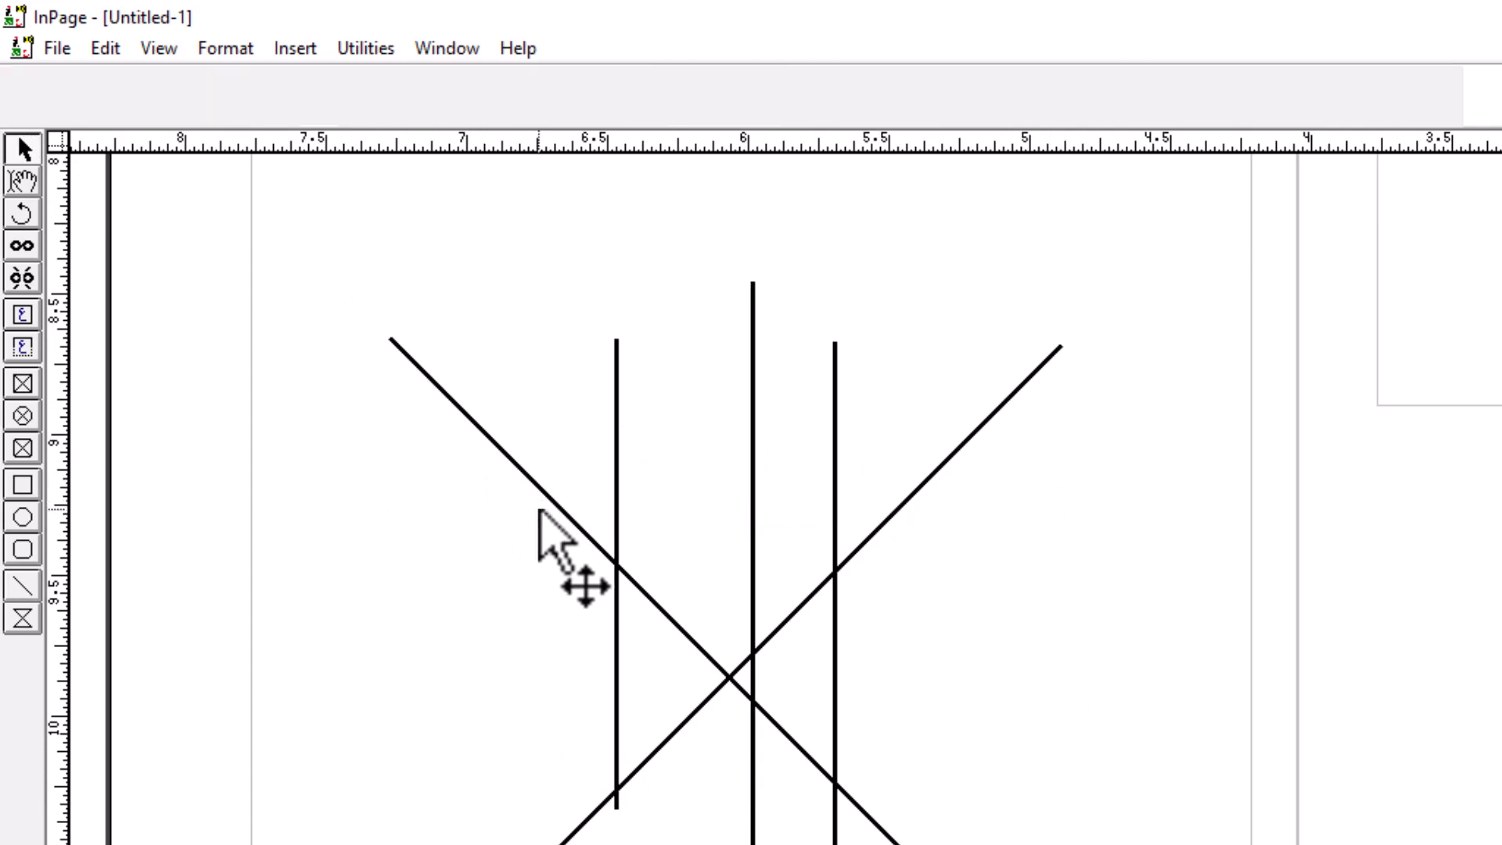
{"action": "left_click", "coordinate": [556, 505]}
{"action": "key", "text": "Delete"}
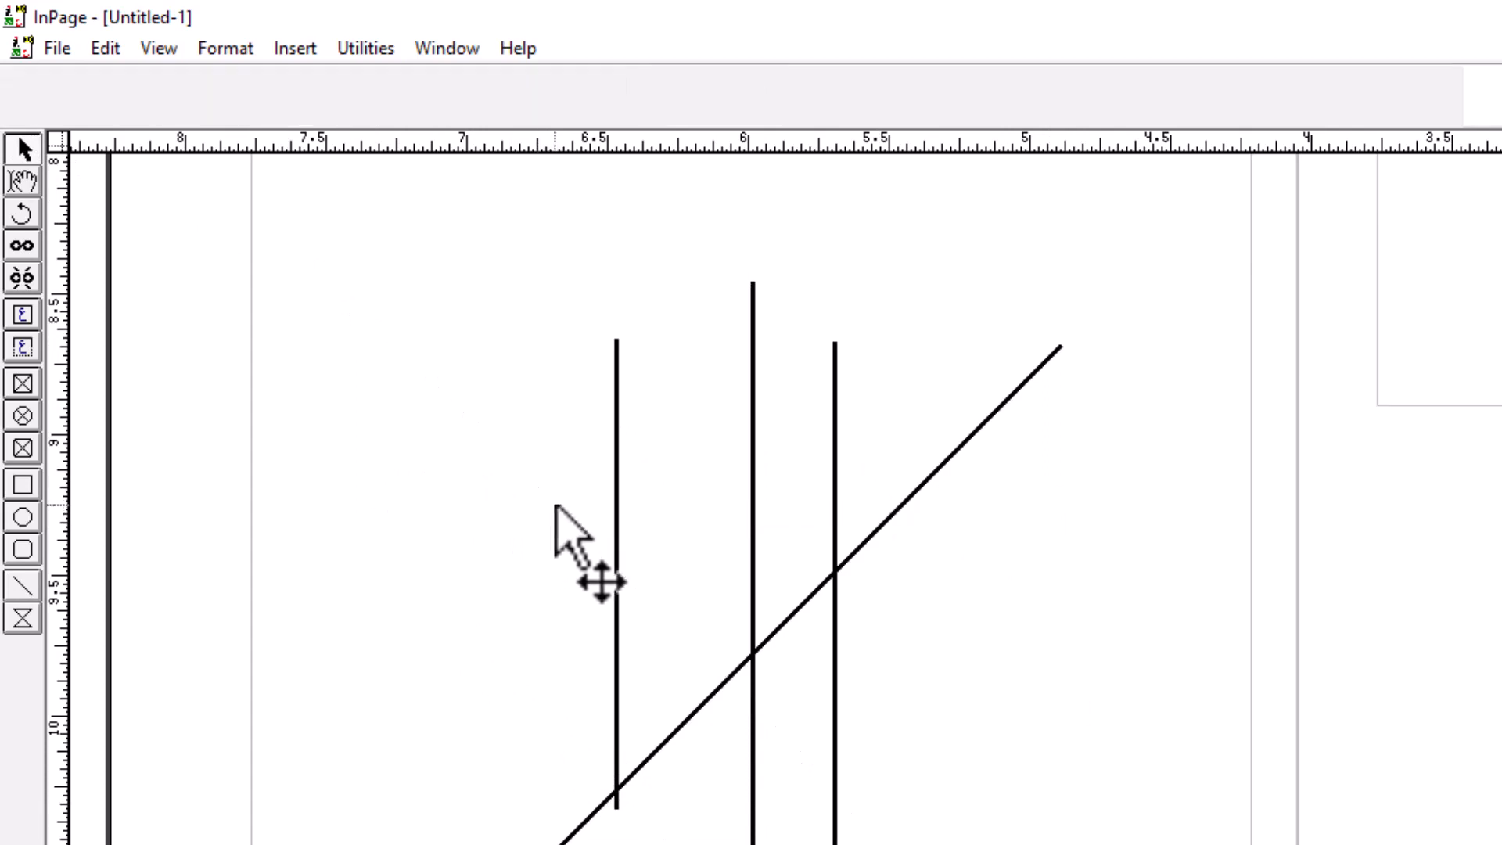
- Delete the middle vertical line and the remaining diagonal line
{"action": "left_click", "coordinate": [961, 446]}
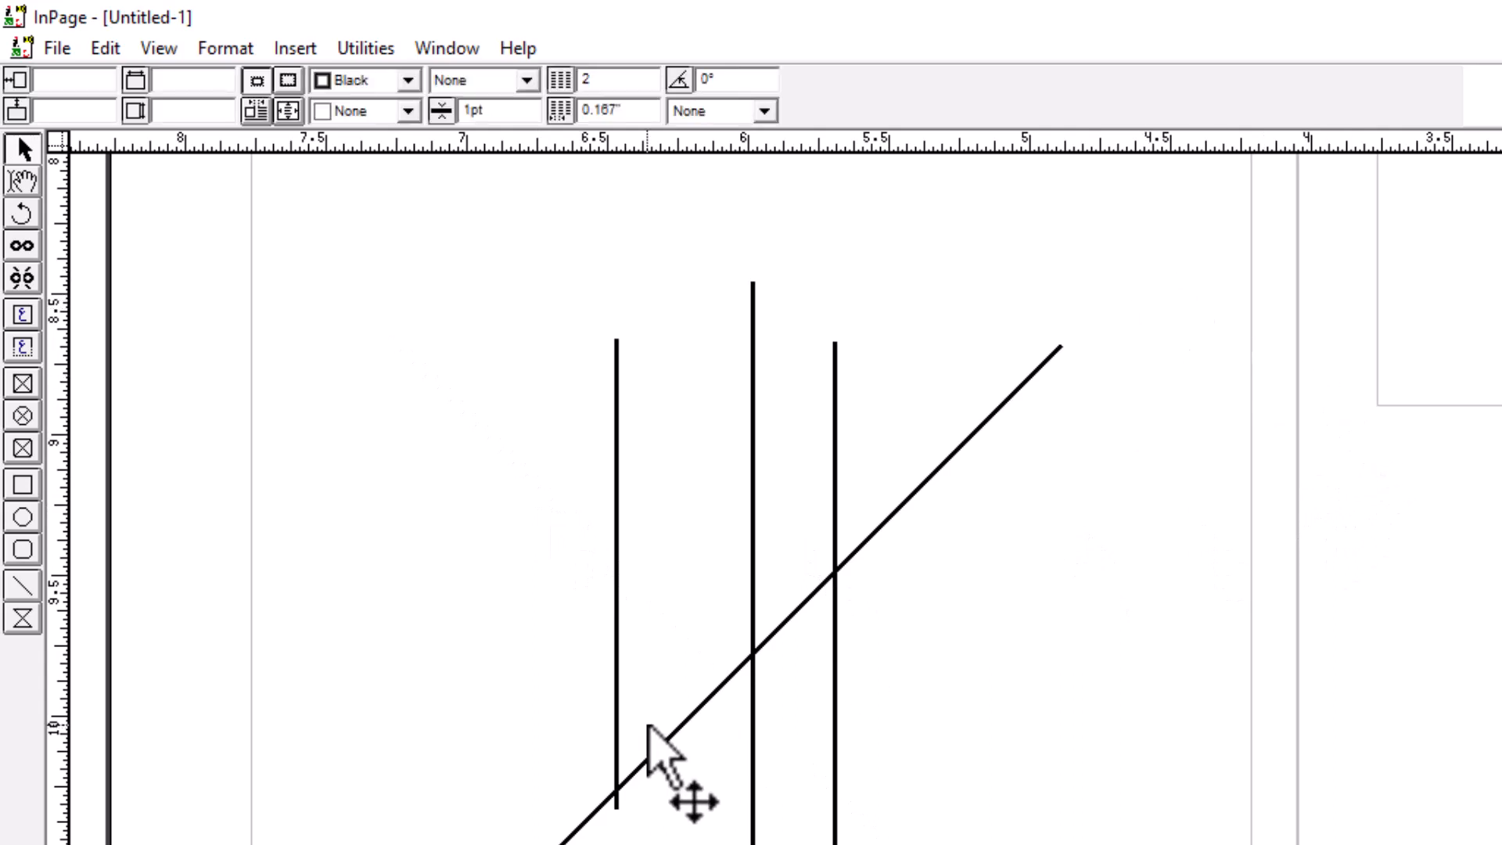
{"action": "left_click", "coordinate": [754, 648]}
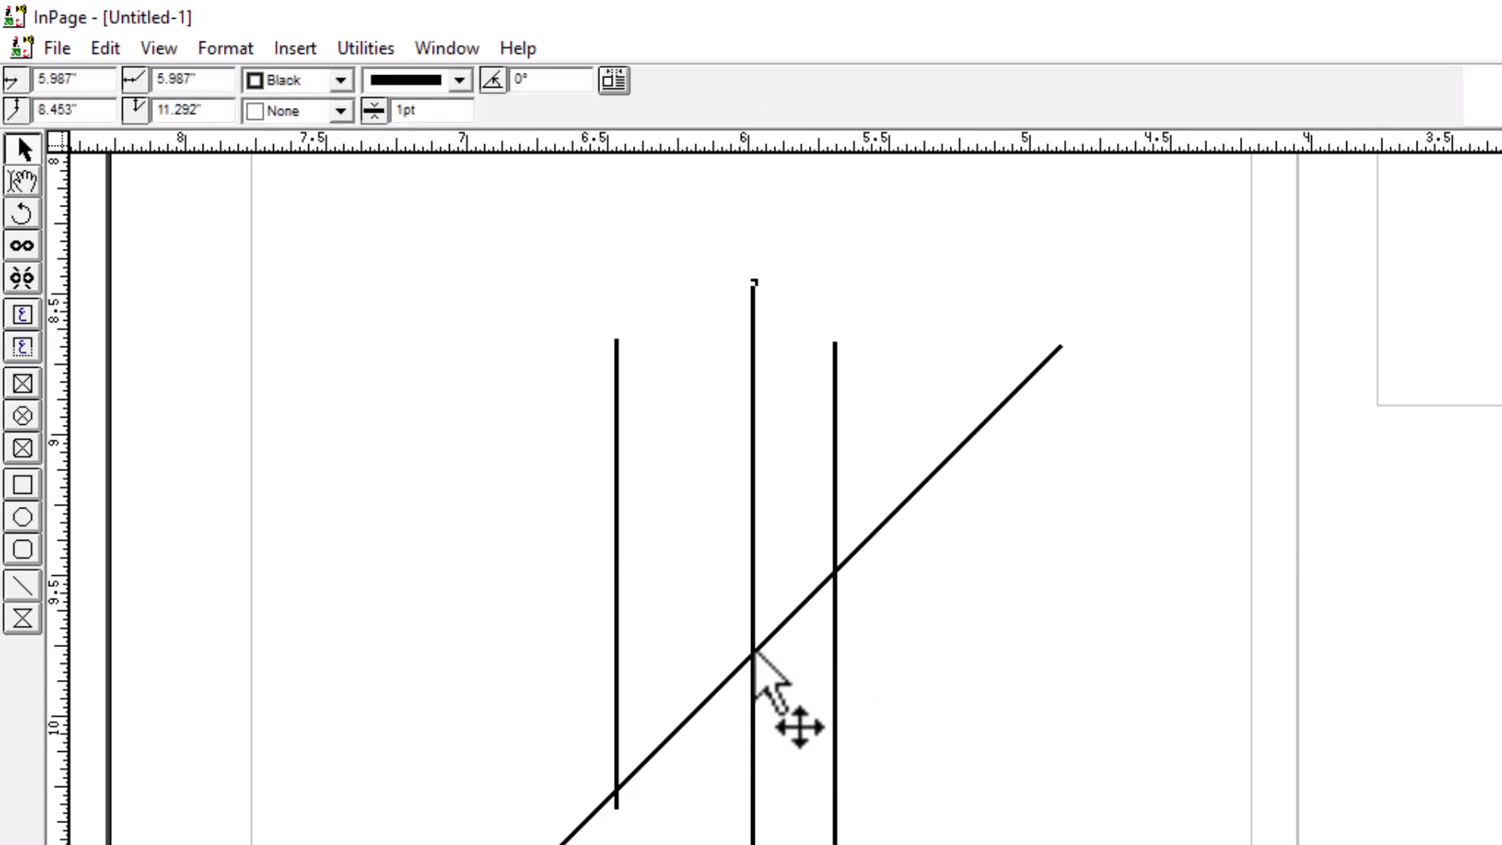
{"action": "key", "text": "Delete"}
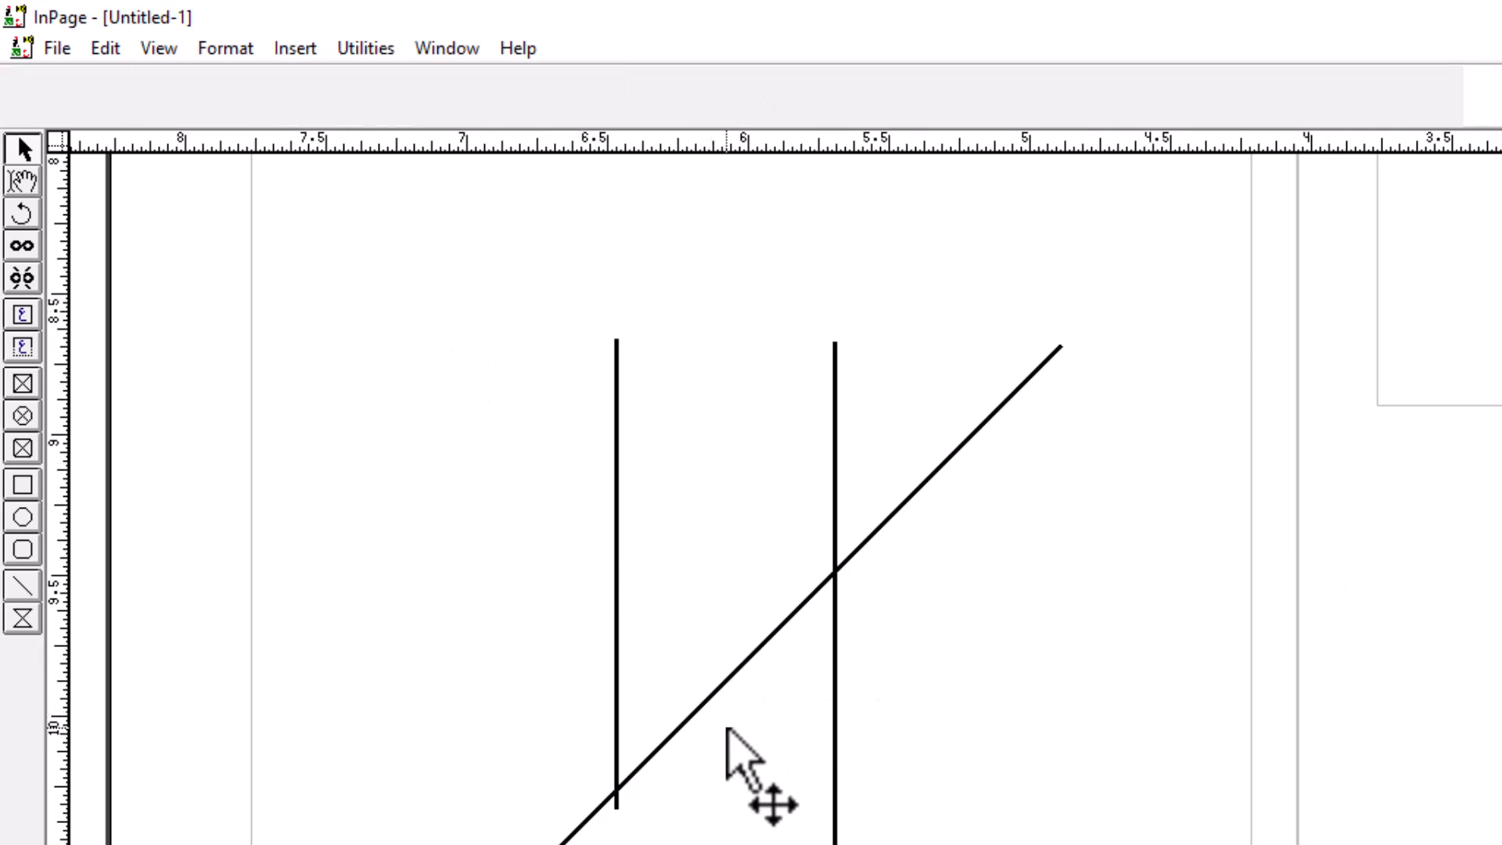
{"action": "left_click", "coordinate": [754, 661]}
{"action": "key", "text": "Delete"}
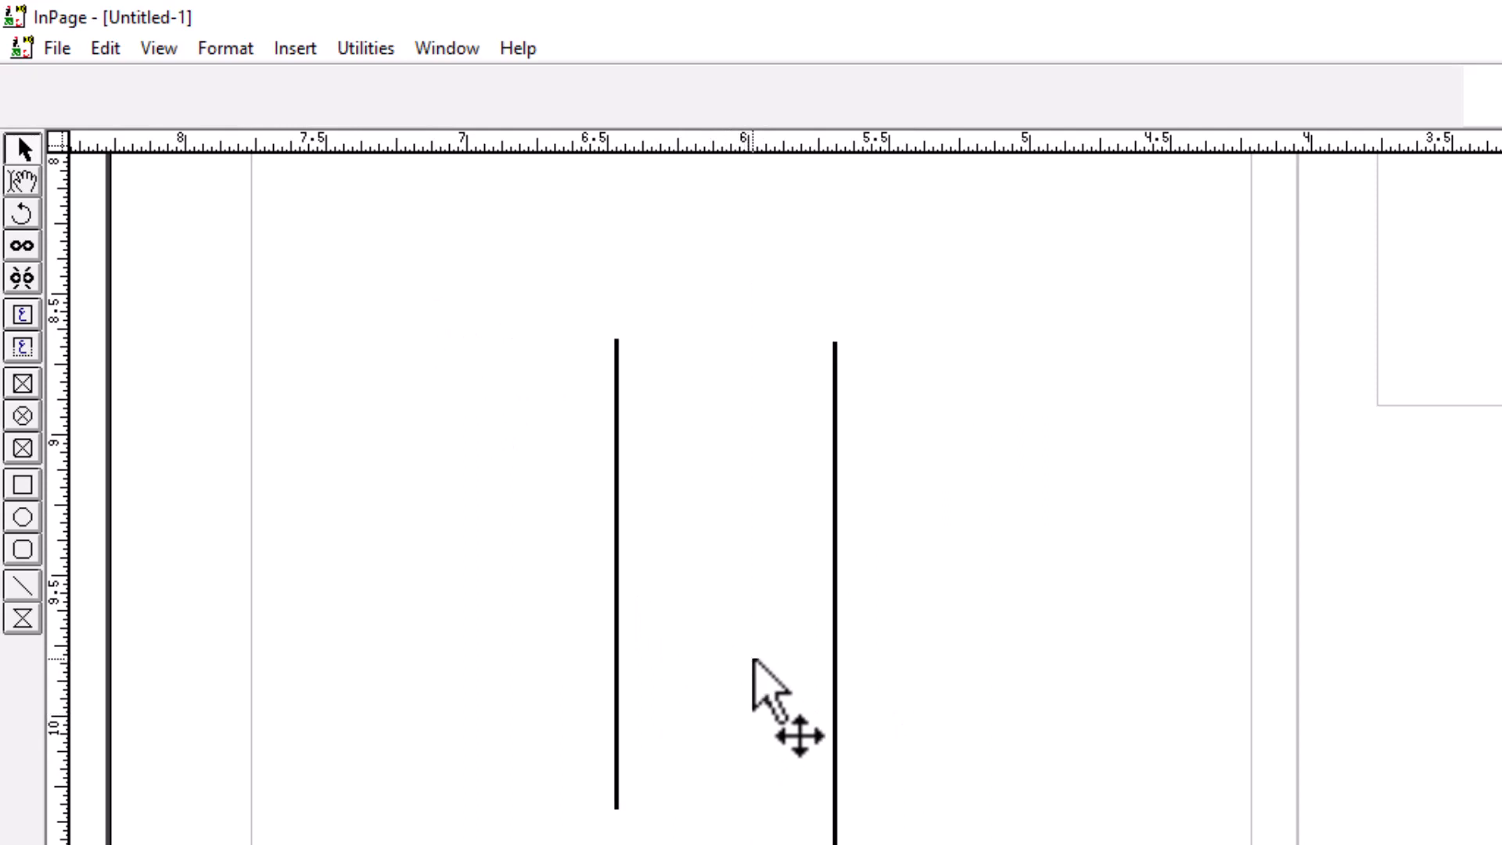
{"action": "left_click", "coordinate": [830, 679]}
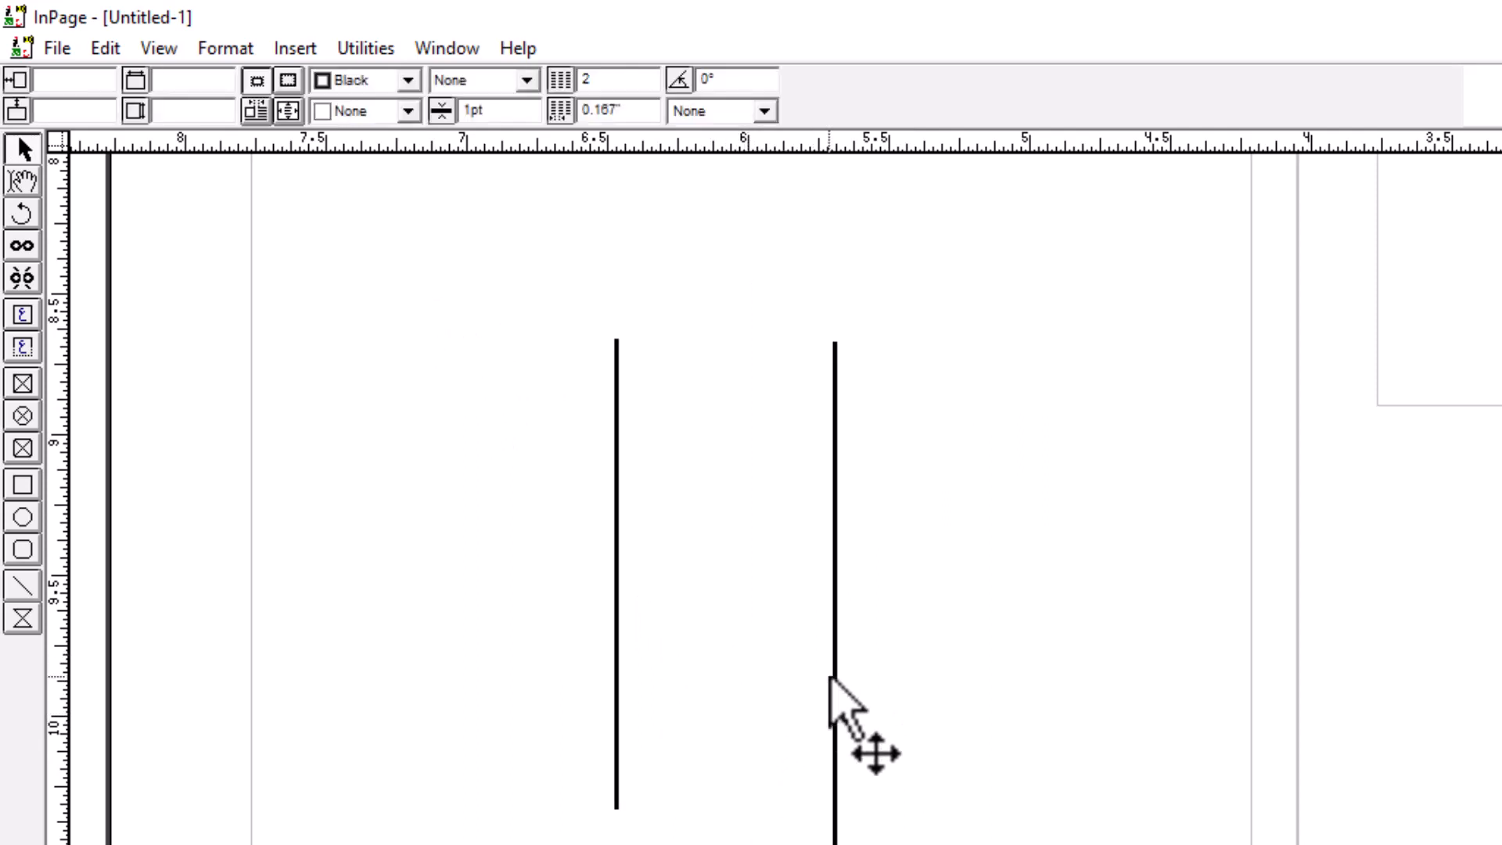
{"action": "left_click", "coordinate": [830, 679]}
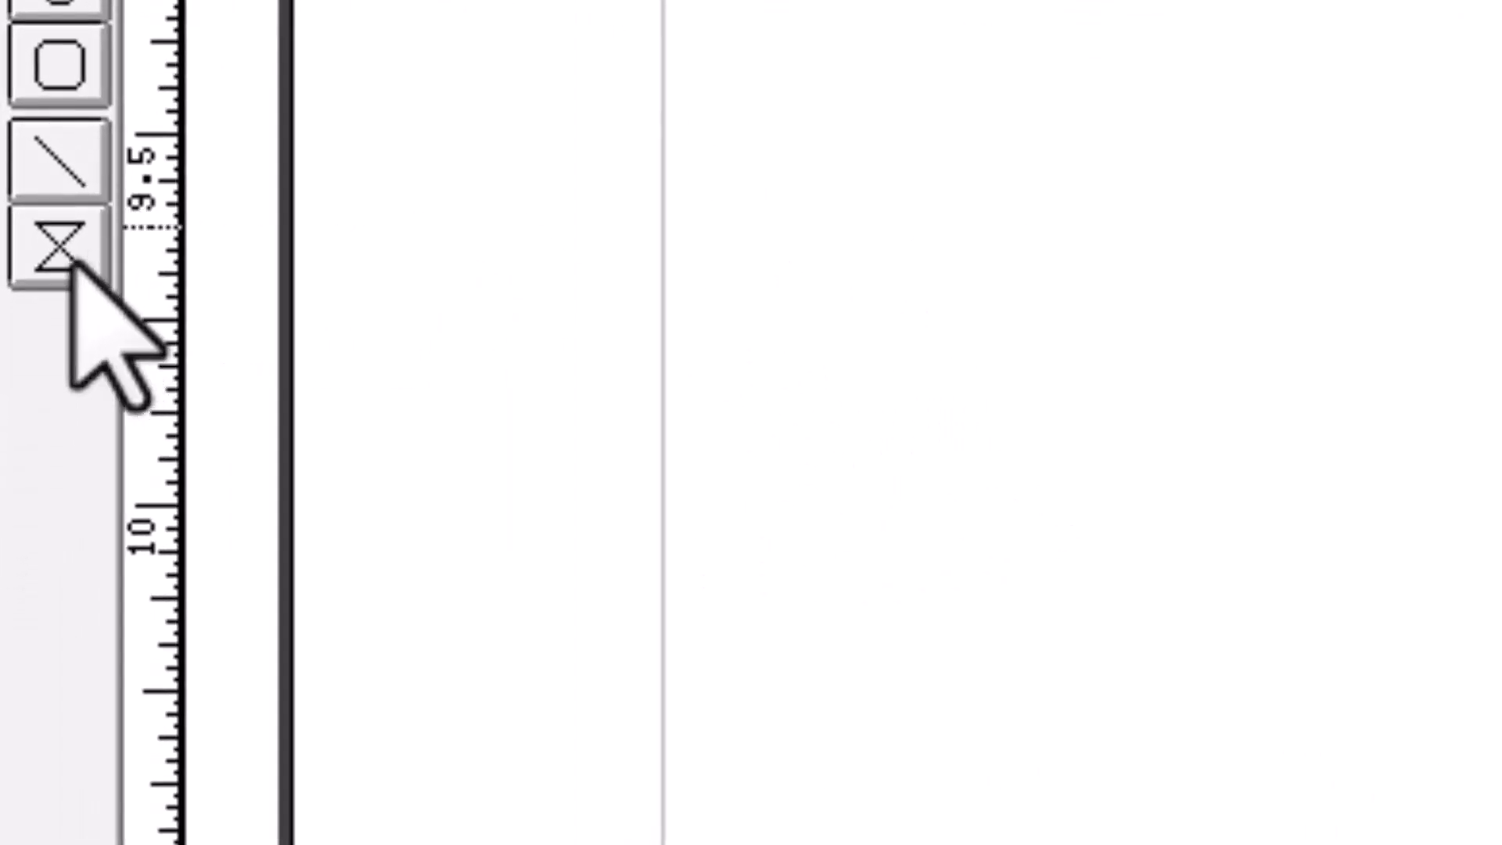
- Draw a rectangular polygon about 2.62 by 1.67 inches across the two vertical lines in the left column
{"action": "left_click", "coordinate": [74, 262]}
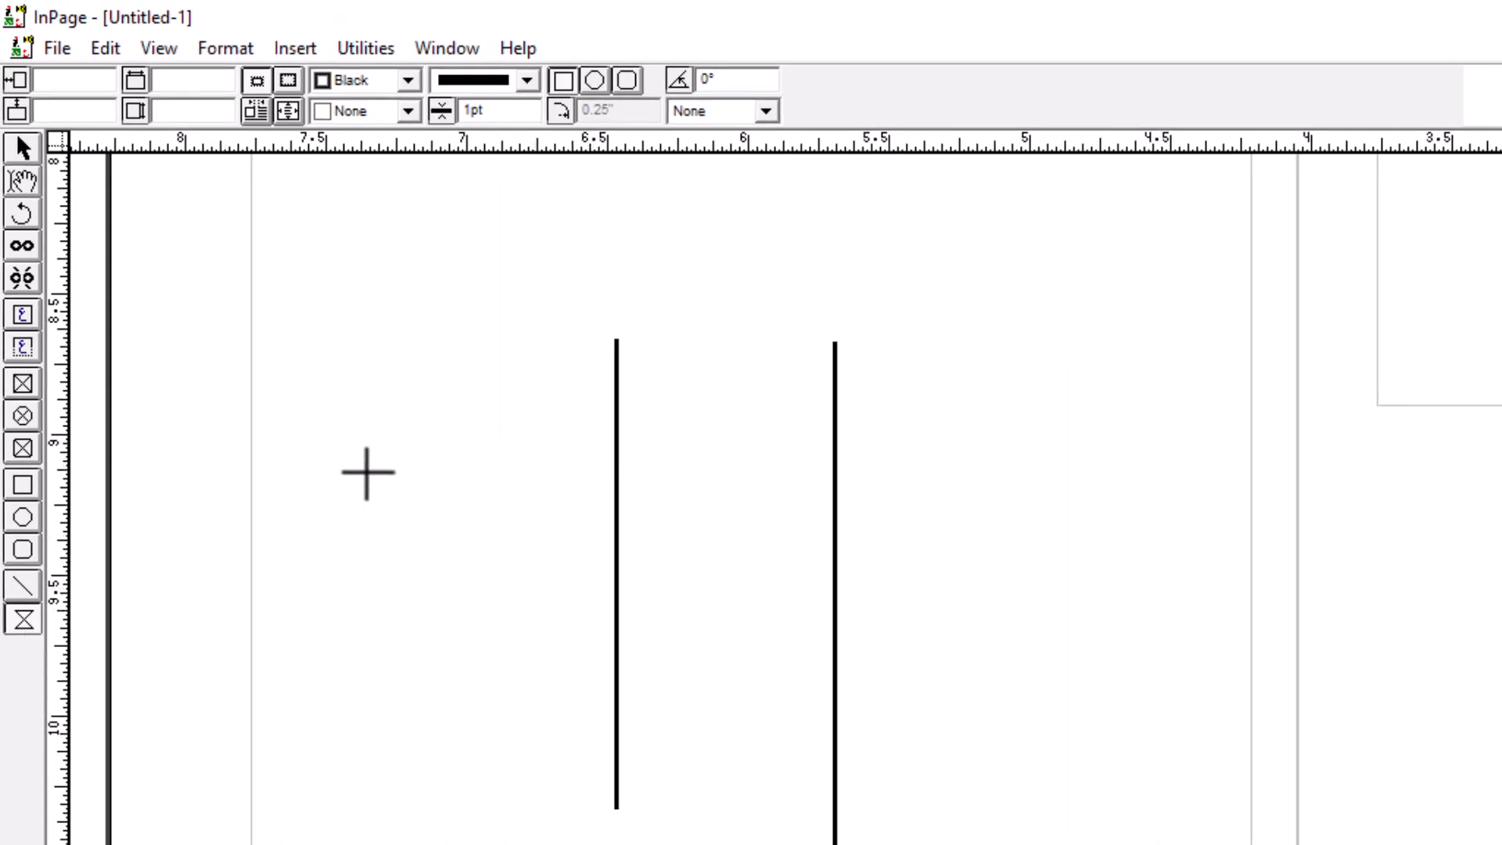
{"action": "left_click_drag", "start_coordinate": [358, 458], "coordinate": [1096, 844]}
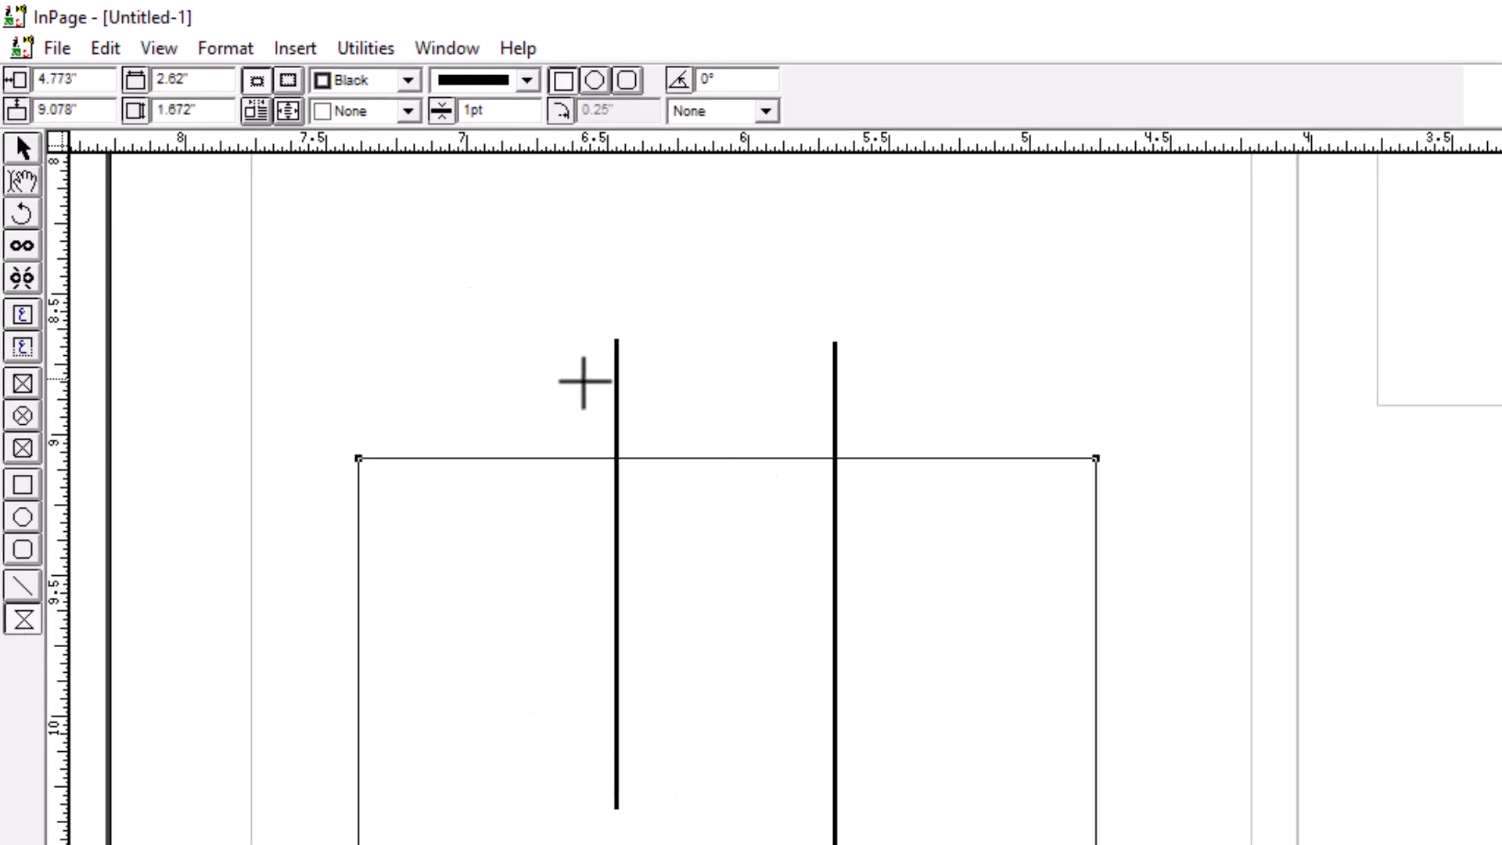
- Delete the two remaining vertical lines, keeping the rectangular polygon
{"action": "left_click", "coordinate": [22, 149]}
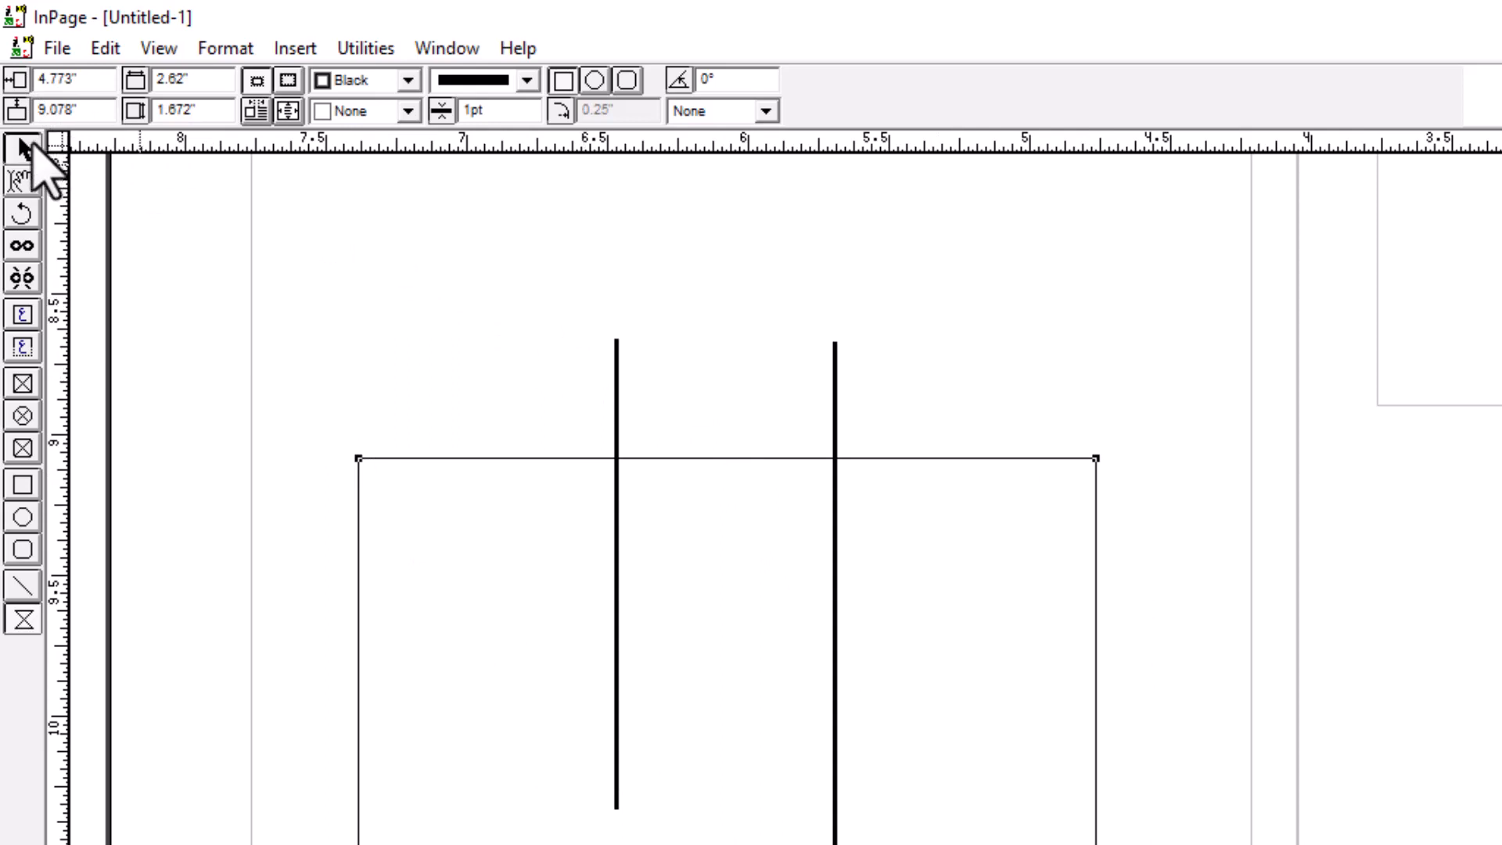
{"action": "left_click", "coordinate": [617, 424]}
{"action": "key", "text": "Delete"}
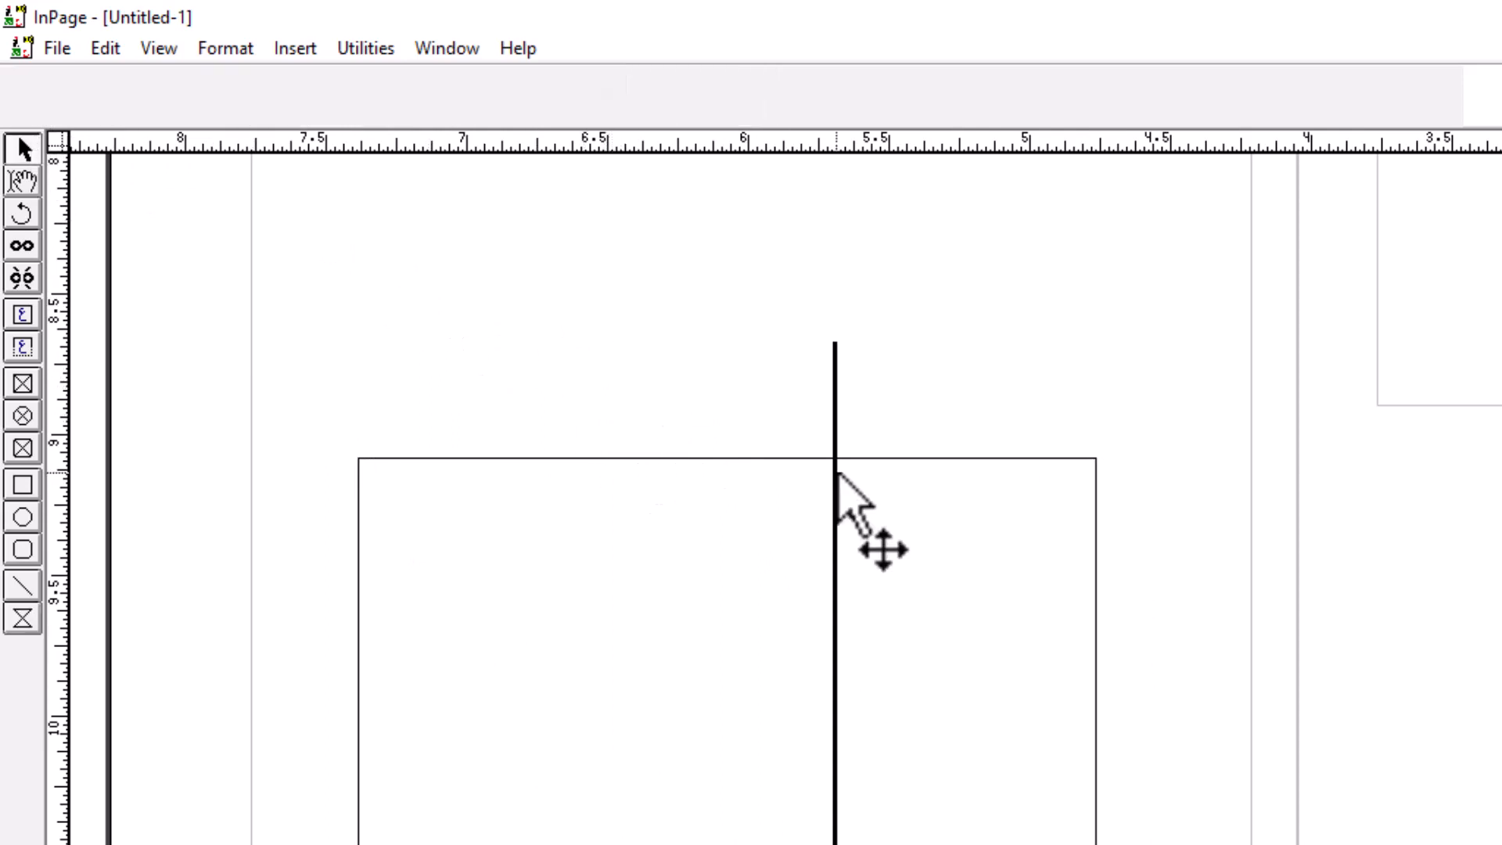
{"action": "left_click", "coordinate": [834, 440]}
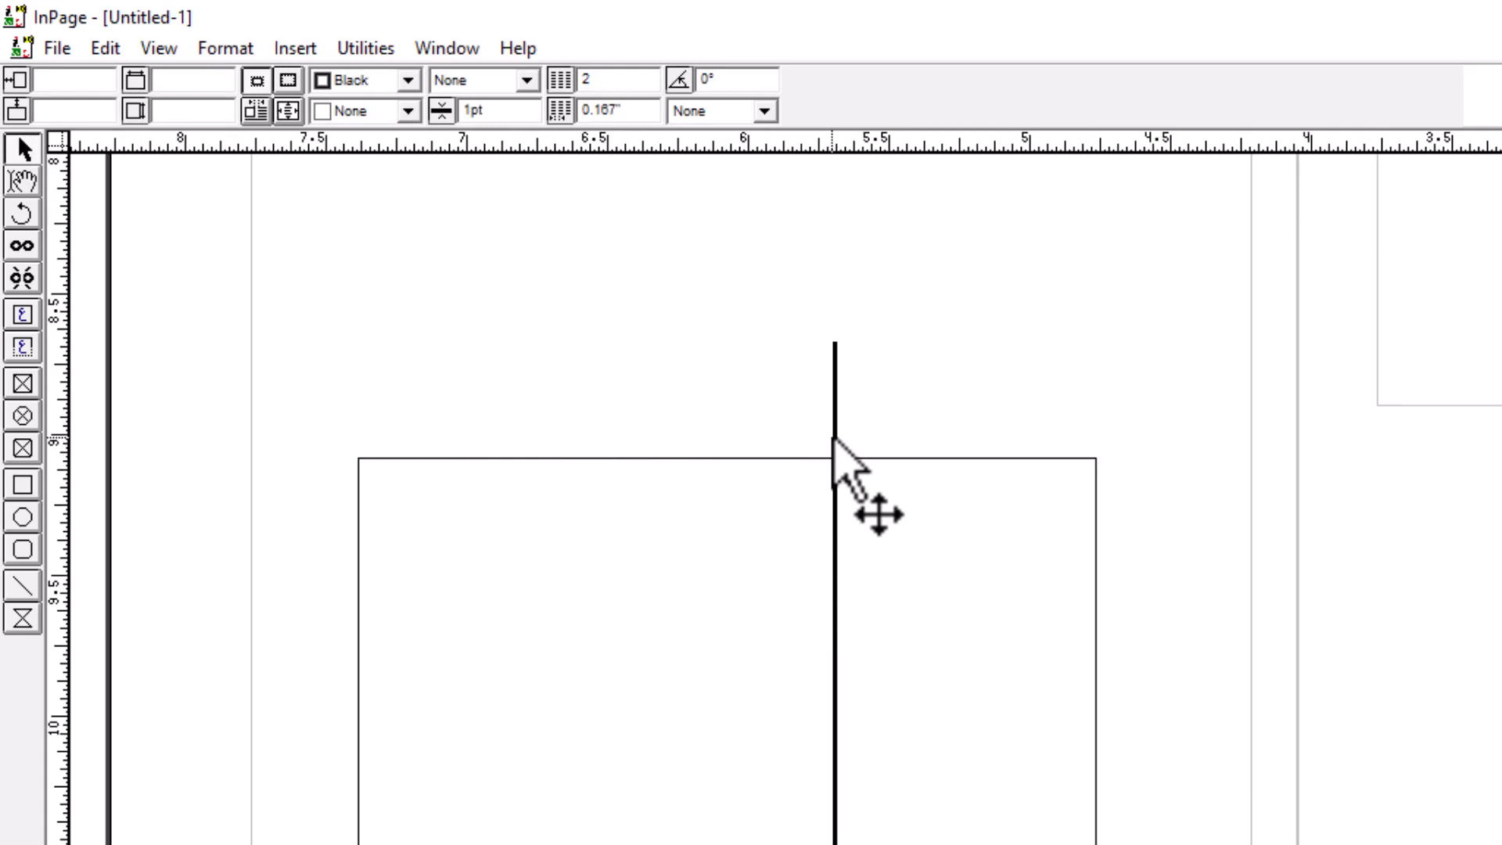
{"action": "left_click", "coordinate": [834, 440]}
{"action": "left_click", "coordinate": [834, 439]}
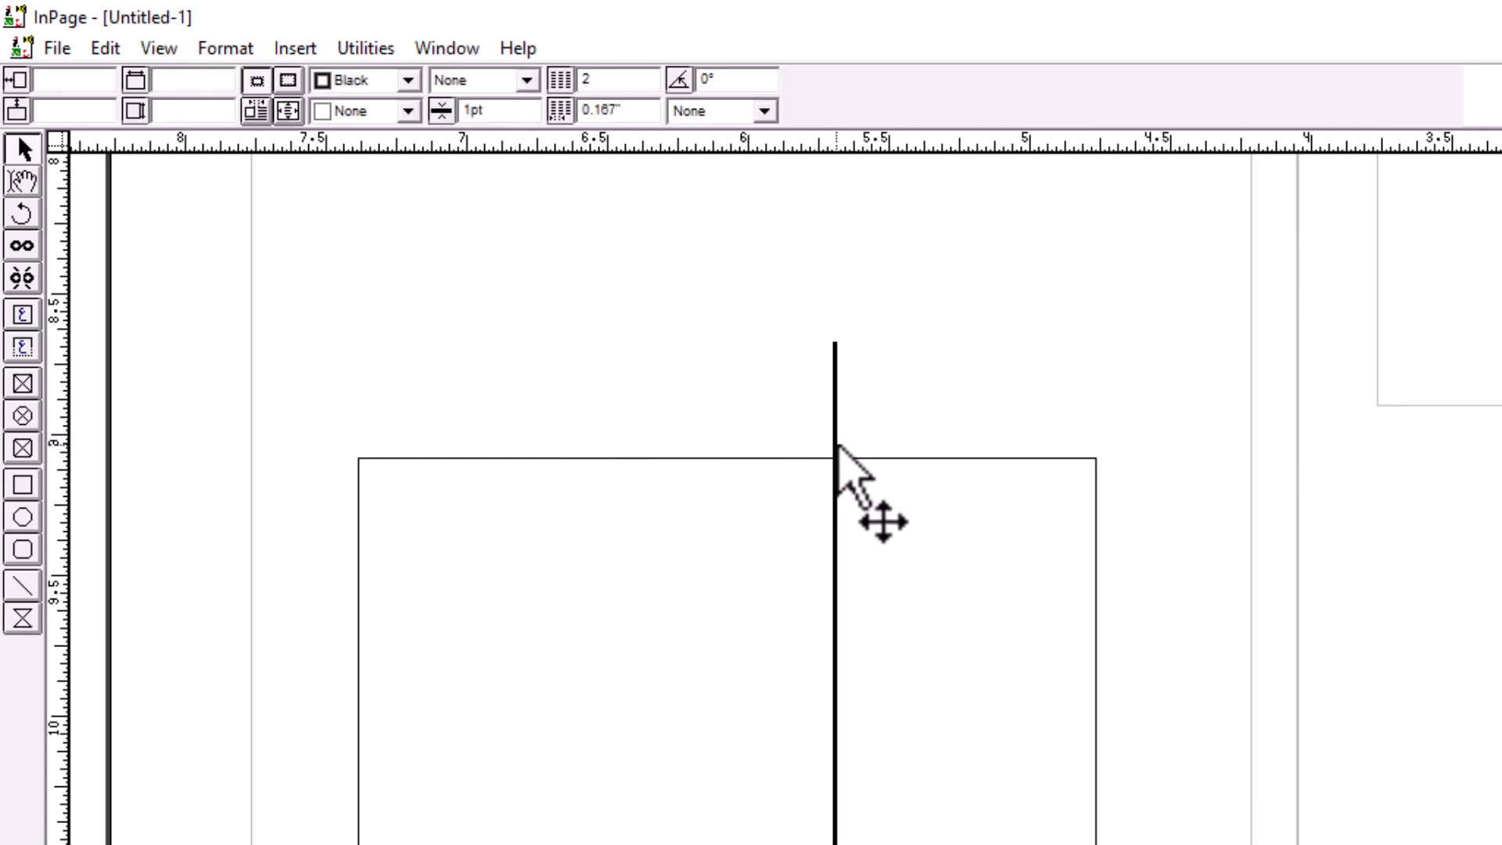
{"action": "left_click", "coordinate": [836, 445]}
{"action": "key", "text": "Delete"}
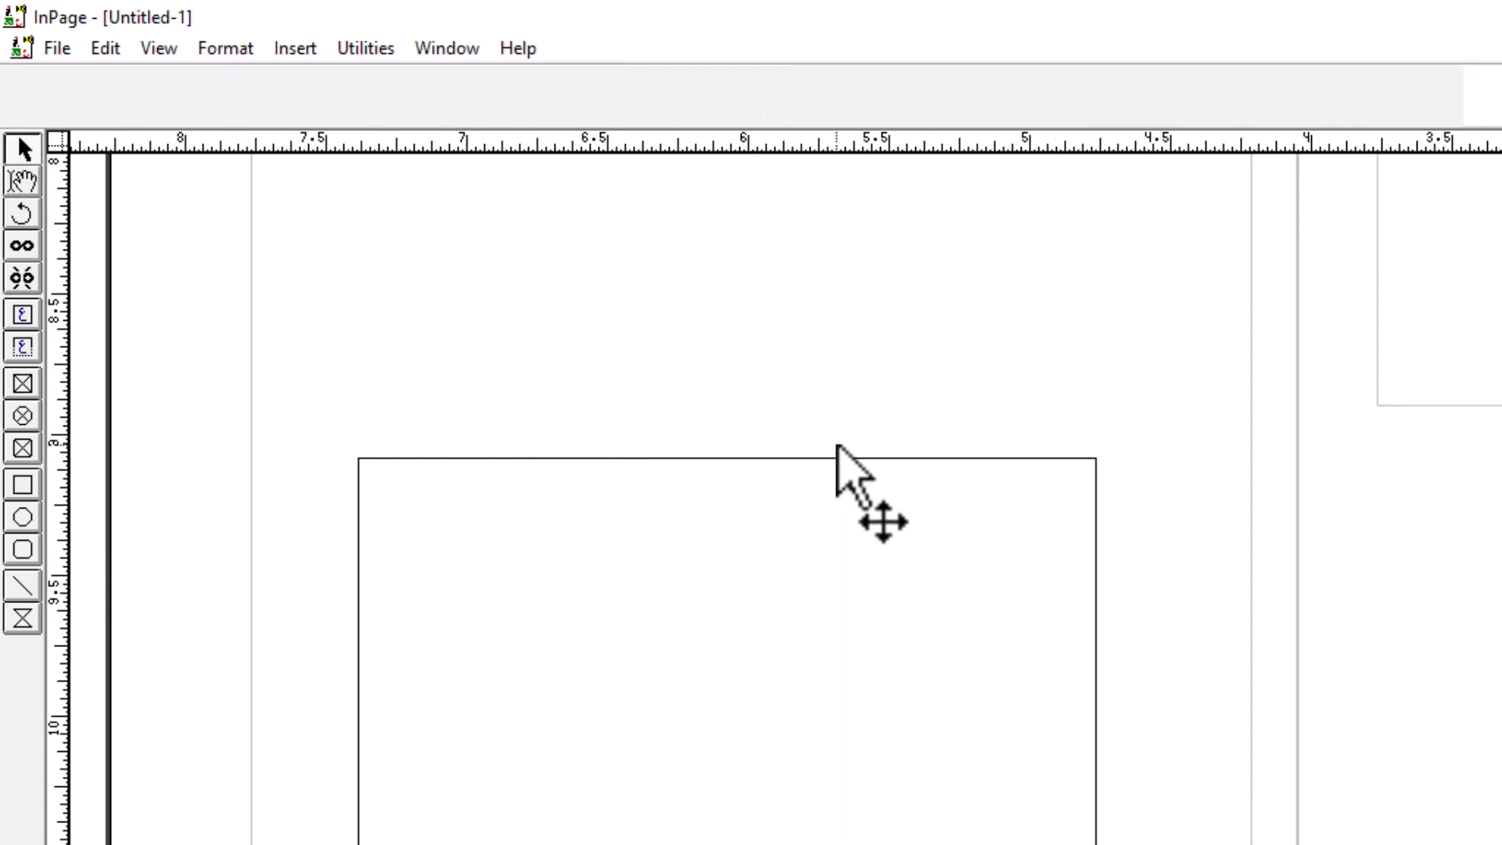
- Try to set the rectangular polygon's border thickness to 5 pt
{"action": "left_click", "coordinate": [851, 459]}
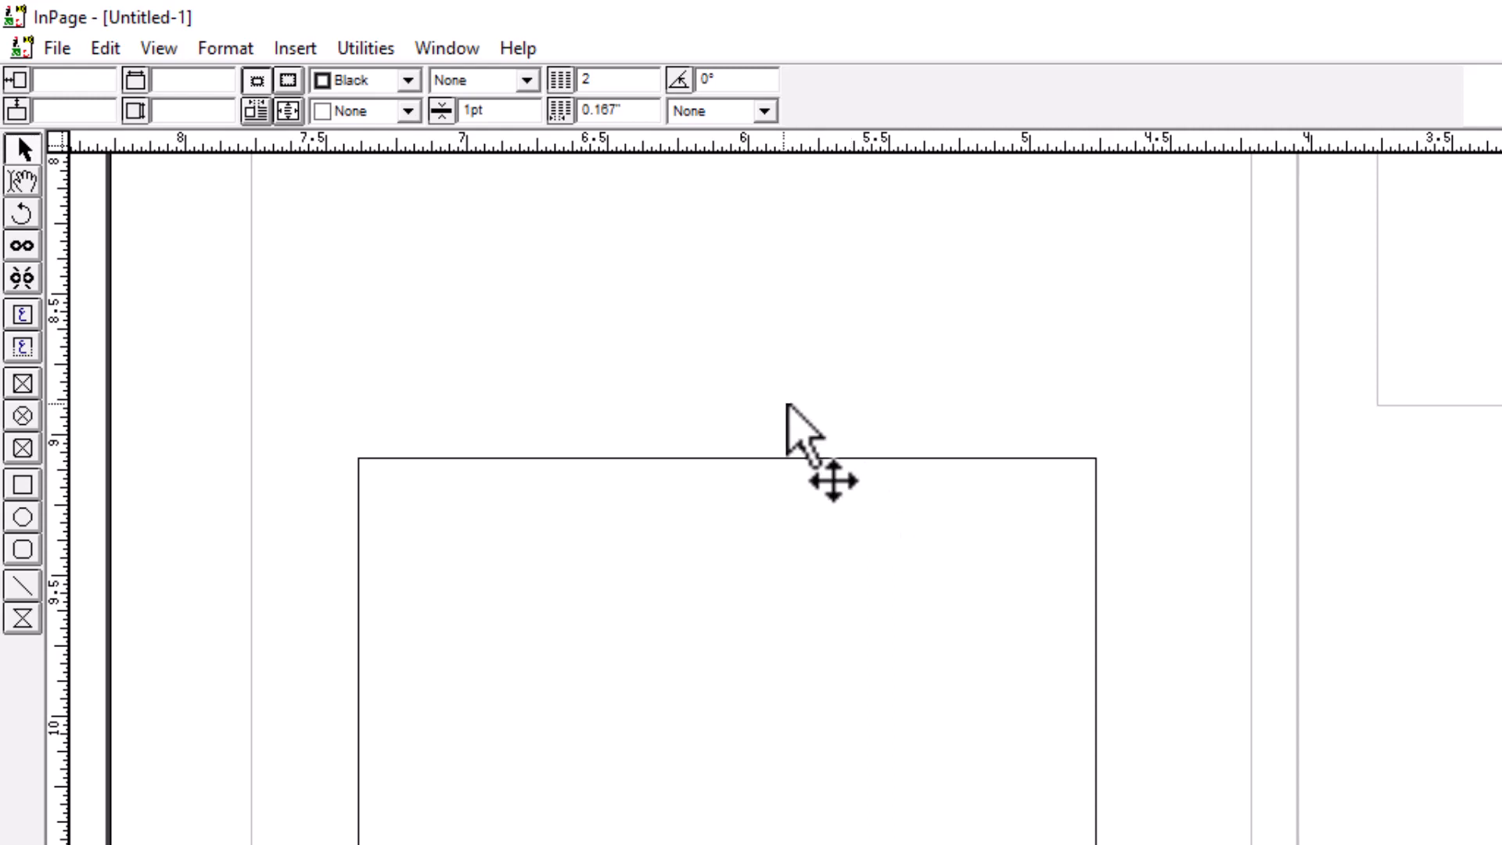
{"action": "double_click", "coordinate": [479, 118]}
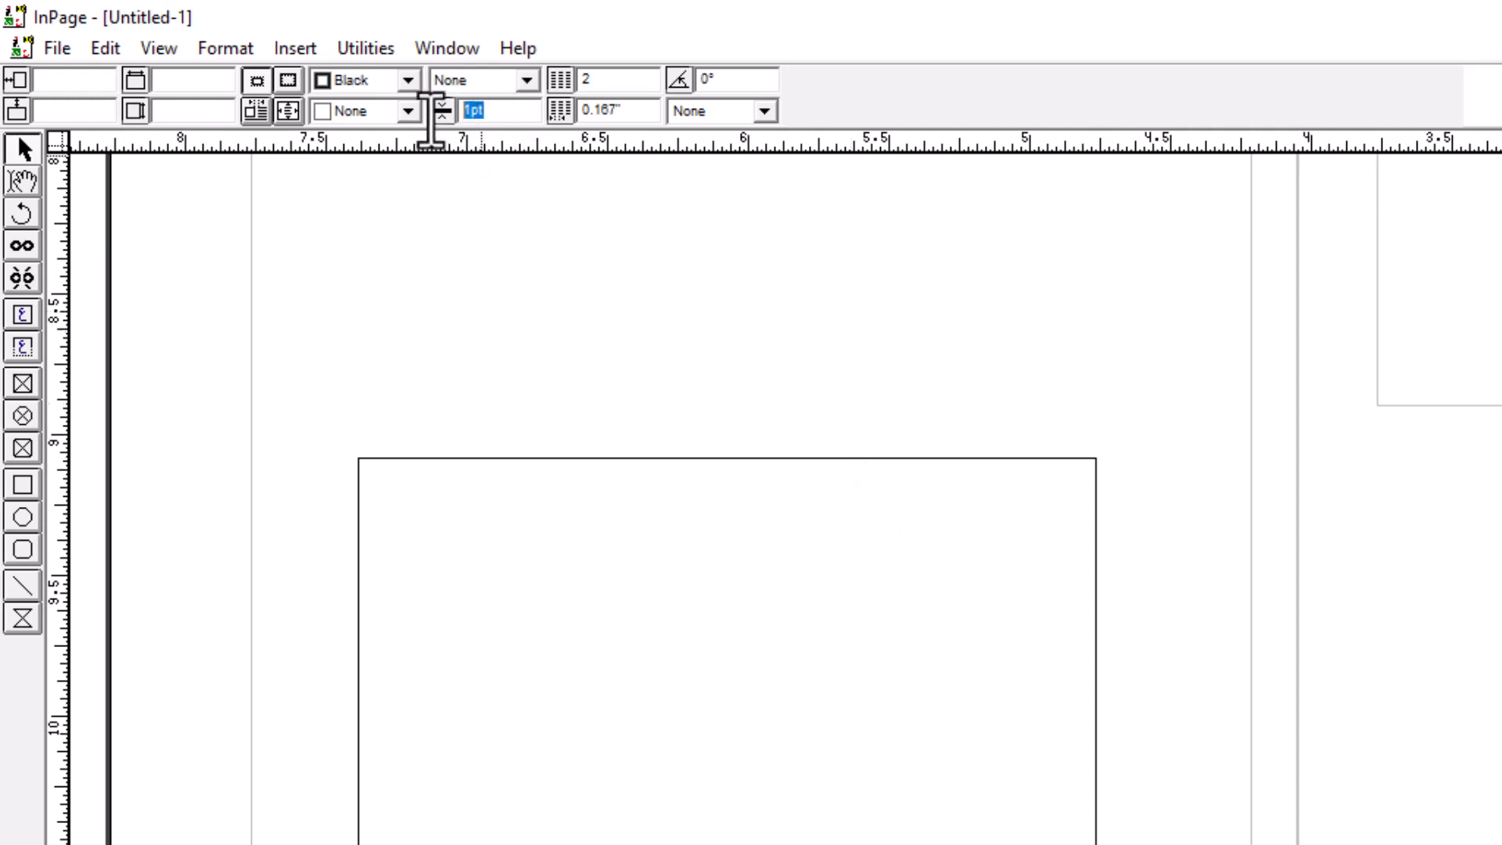
{"action": "key", "text": "Return"}
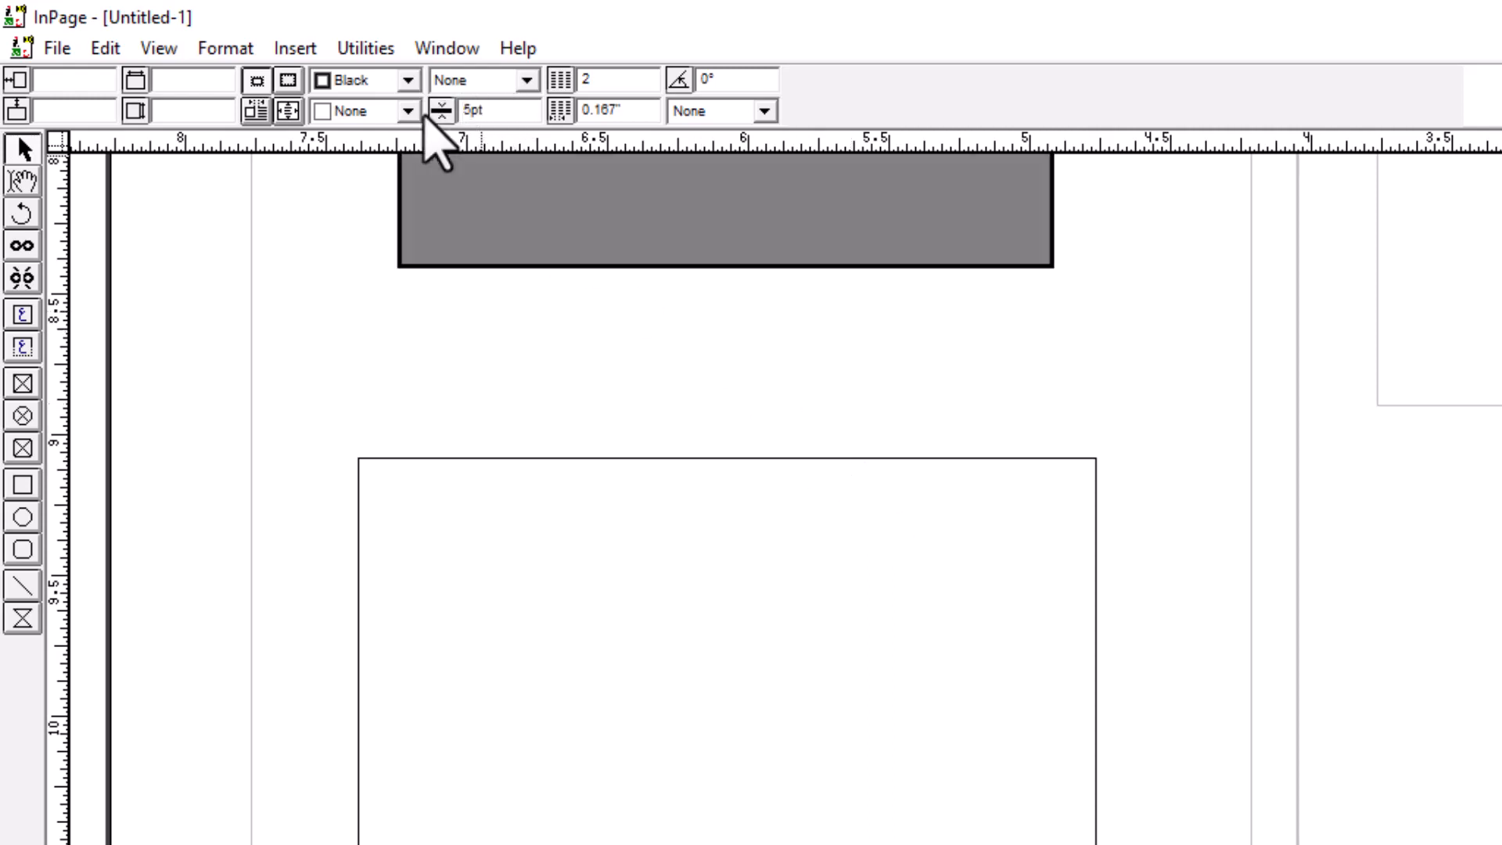
- Set the rectangular polygon's border thickness to 6 pt and its border colour to Red
{"action": "scroll", "coordinate": [695, 471], "scroll_direction": "up", "scroll_amount": 10}
{"action": "scroll", "coordinate": [695, 471], "scroll_direction": "down", "scroll_amount": 7}
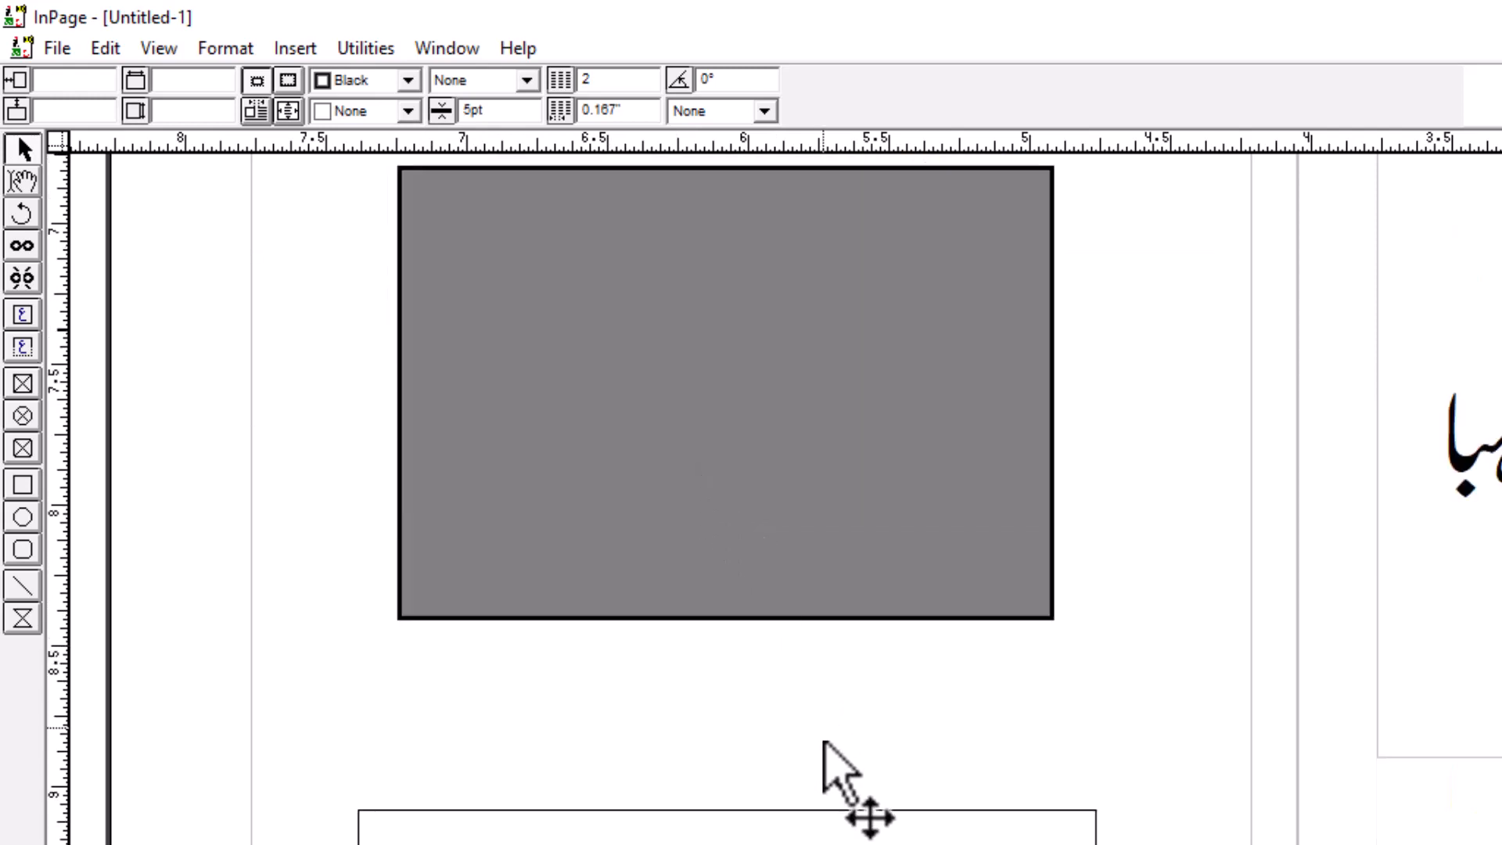
{"action": "left_click", "coordinate": [839, 809]}
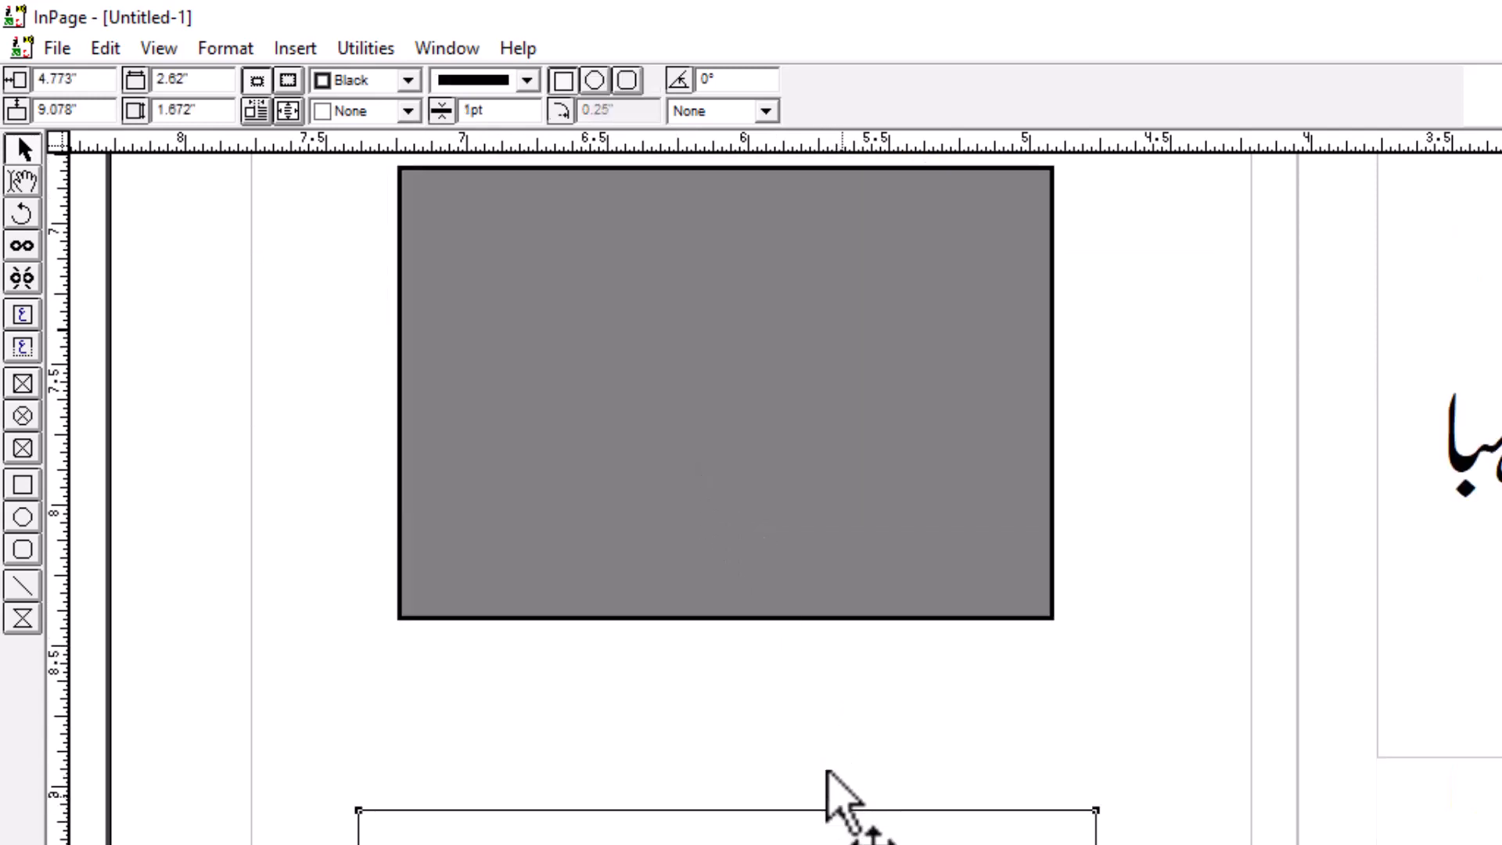
{"action": "scroll", "coordinate": [838, 798], "scroll_direction": "down", "scroll_amount": 4}
{"action": "double_click", "coordinate": [505, 108]}
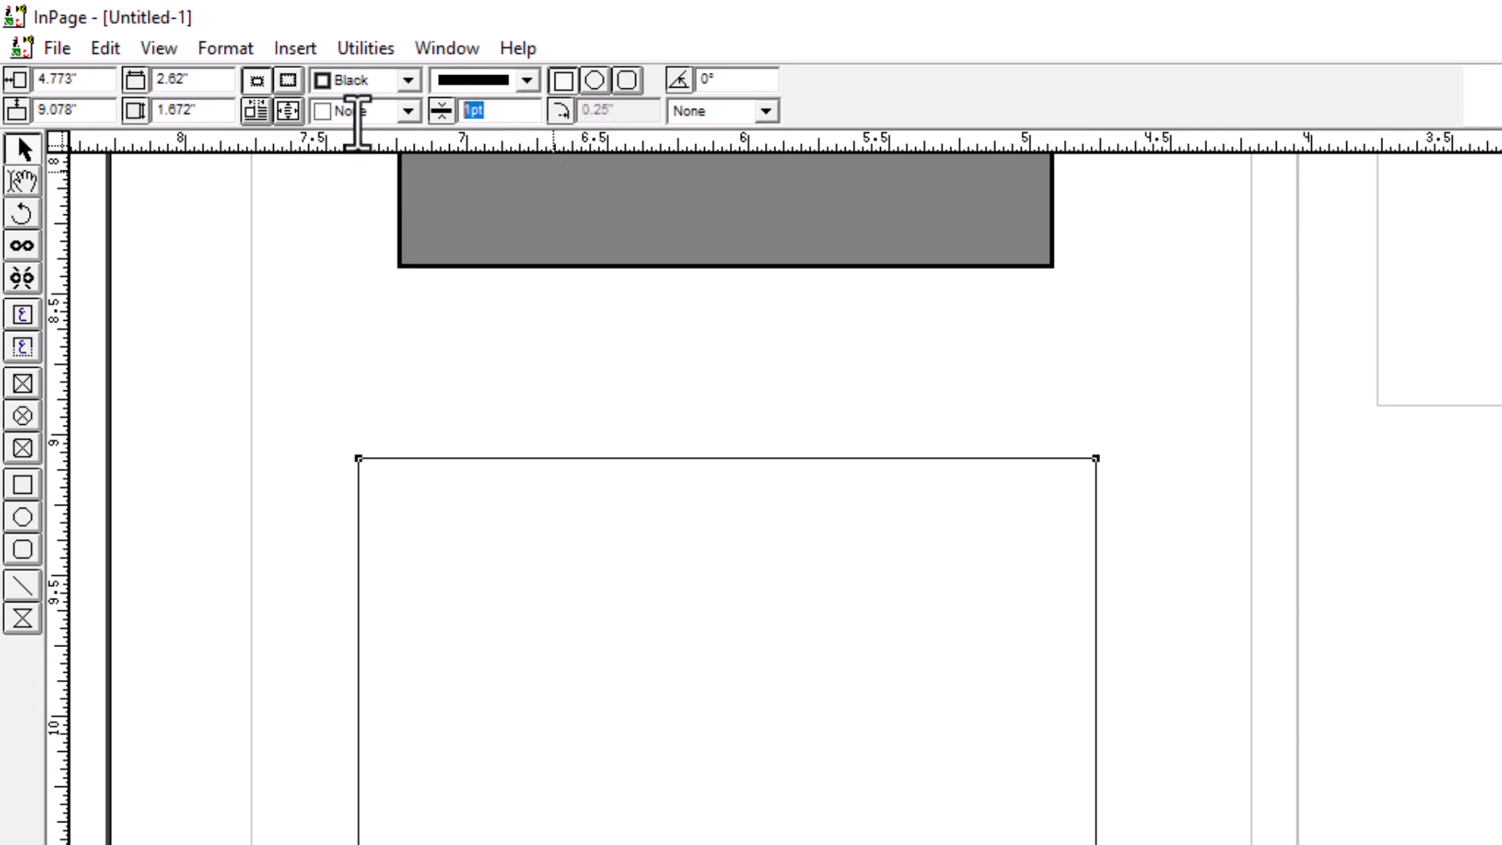
{"action": "type", "text": "6"}
{"action": "key", "text": "Return"}
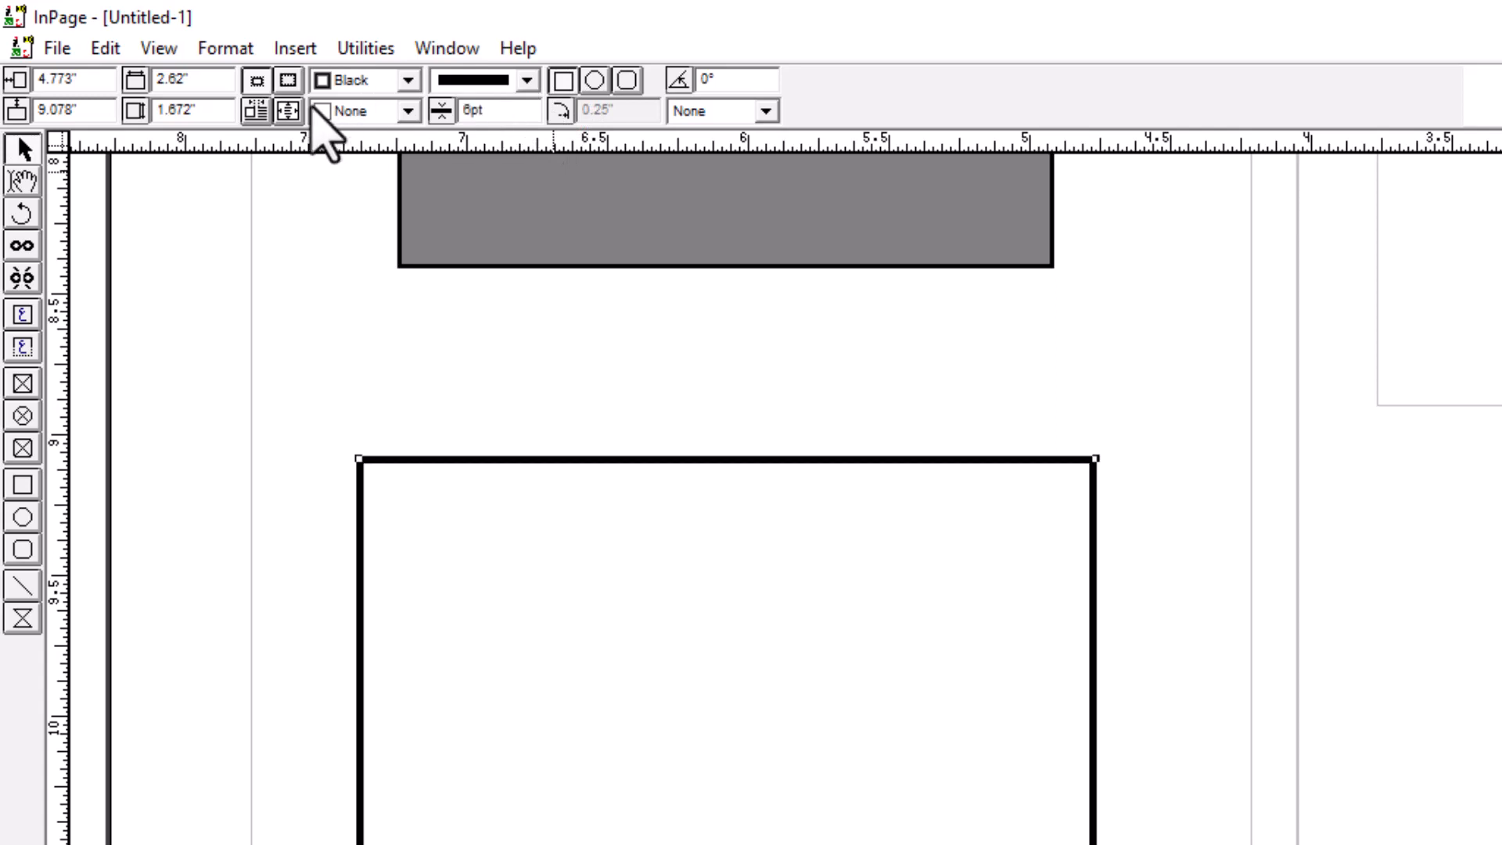
{"action": "left_click", "coordinate": [352, 111]}
{"action": "left_click", "coordinate": [376, 157]}
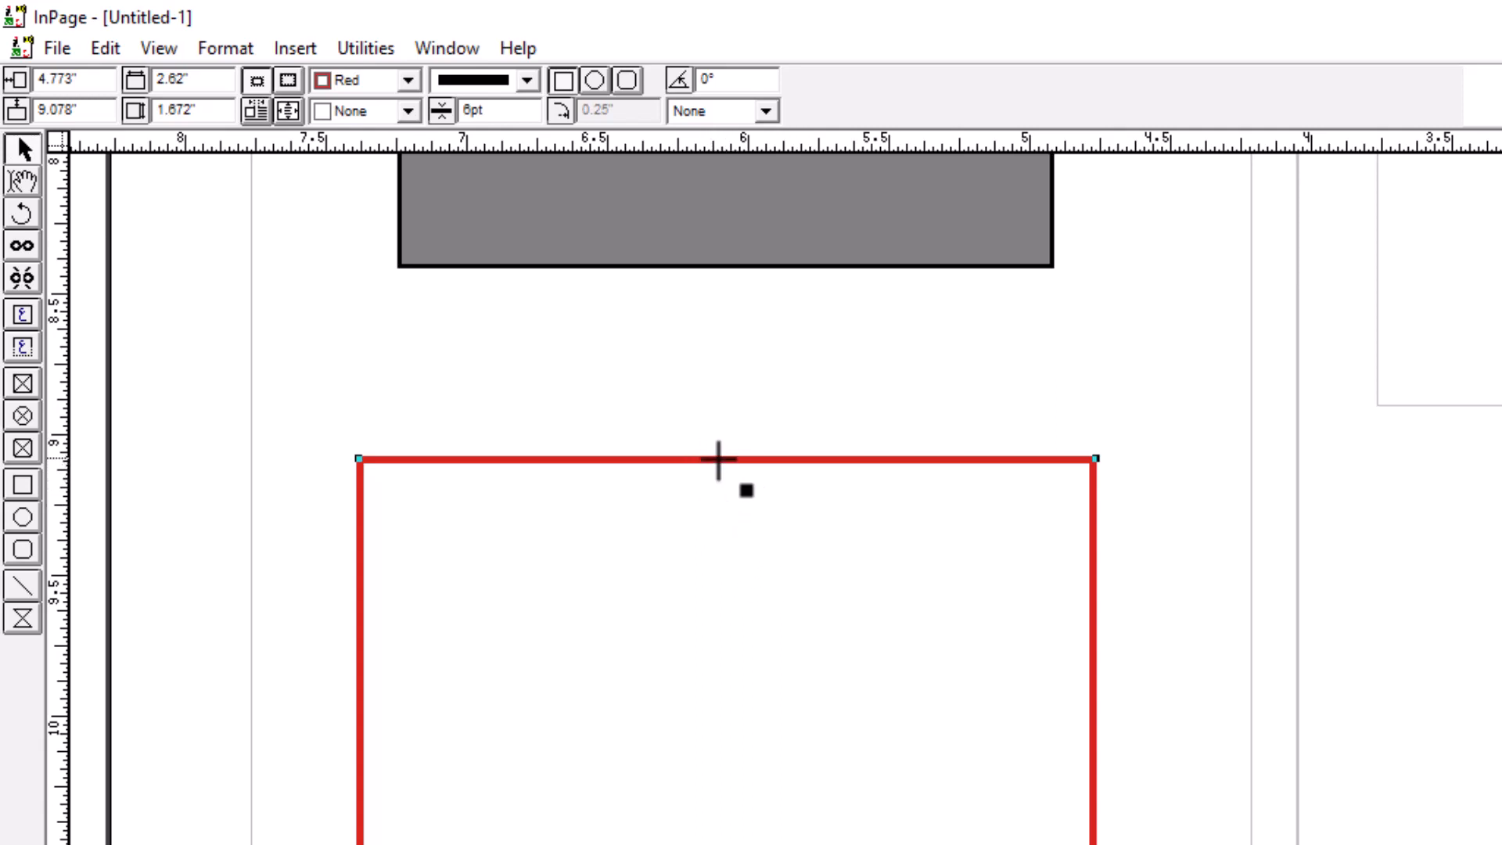
- Pull the middle of the red polygon's top edge down into a V, then try moving its upper-left corner to the upper-right and undo that move
{"action": "left_click", "coordinate": [725, 708]}
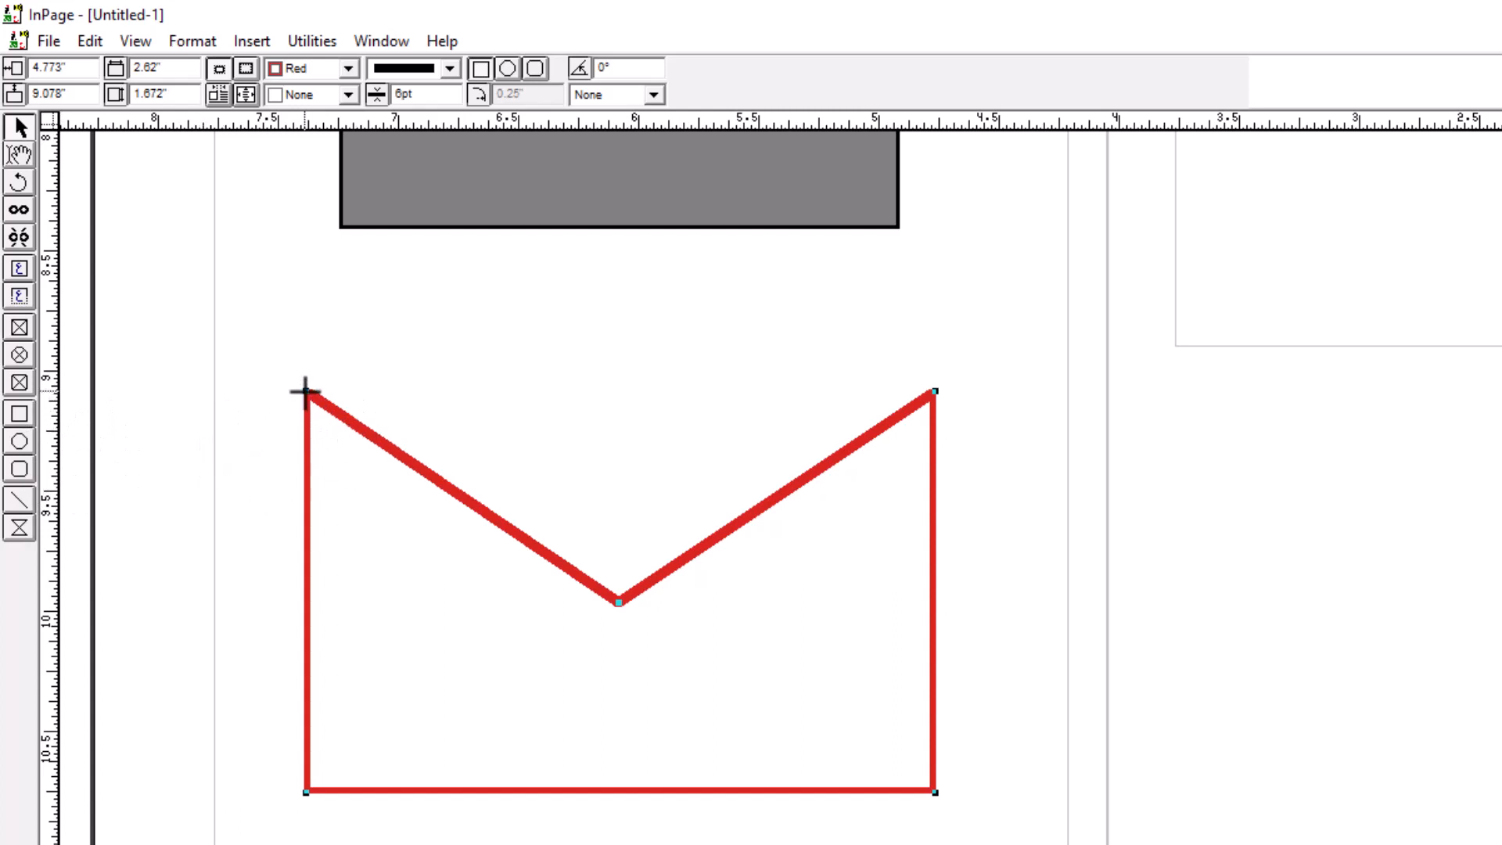
{"action": "mouse_move", "coordinate": [305, 391]}
{"action": "left_mouse_down"}
{"action": "mouse_move", "coordinate": [949, 401]}
{"action": "mouse_move", "coordinate": [927, 389]}
{"action": "left_mouse_up"}
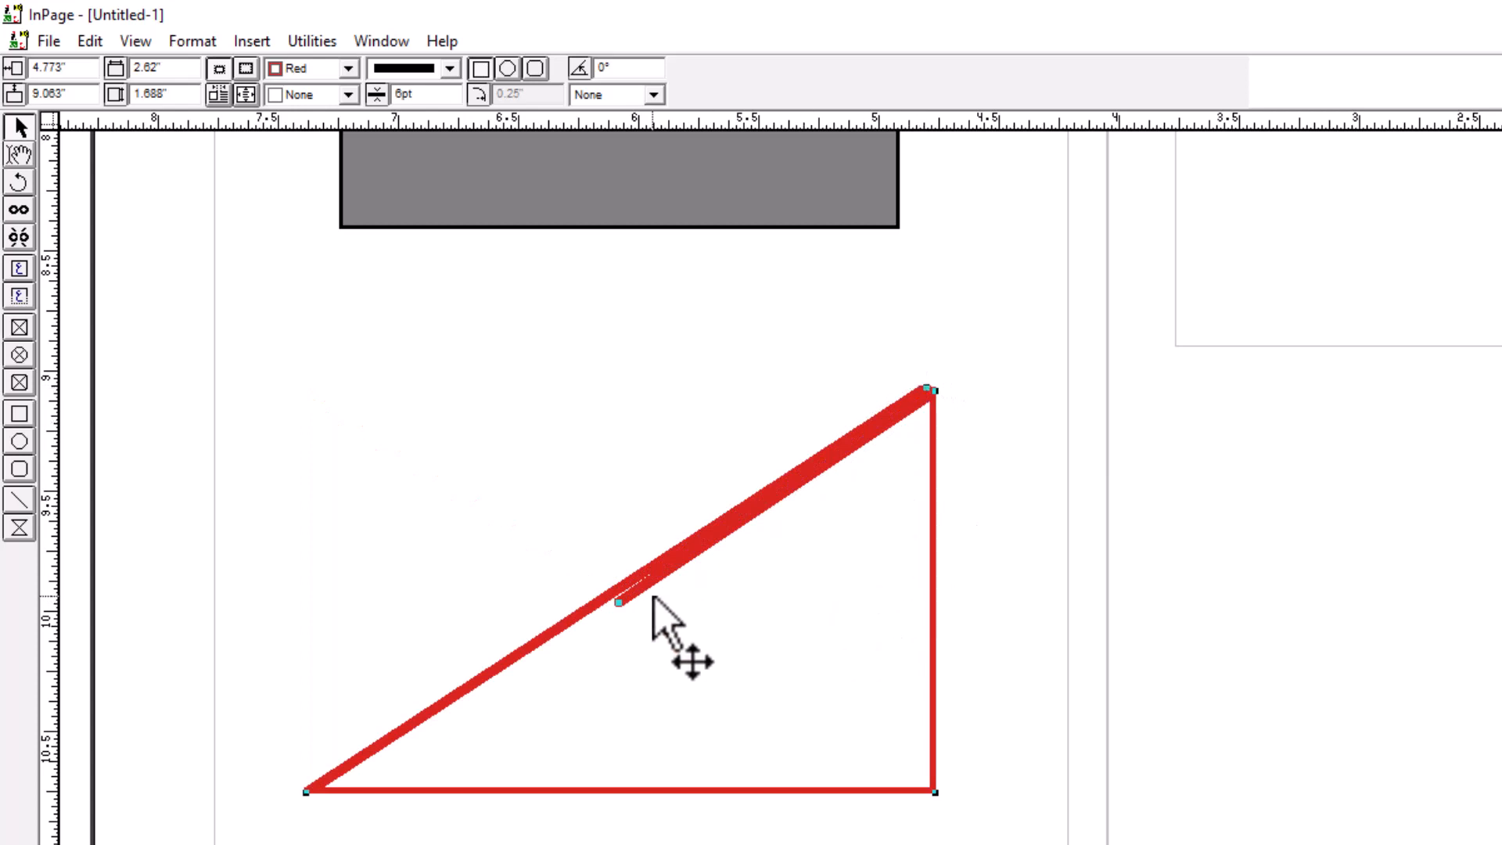
{"action": "key", "text": "ctrl+z"}
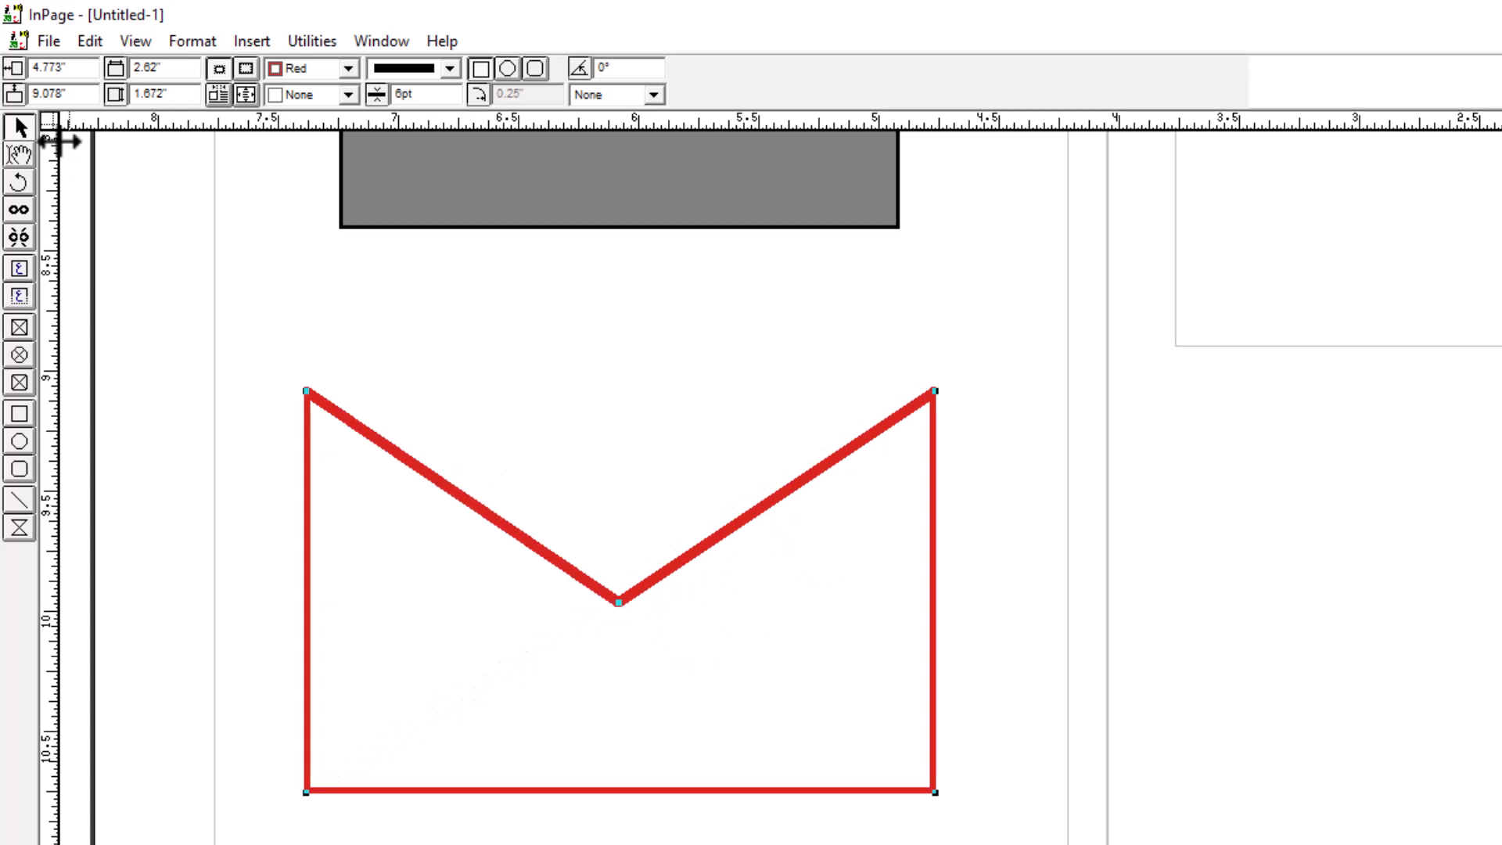
- Draw a horizontal 1 pt black line across the open V between the upper corners, and a tiny line at the polygon's lower-left corner
{"action": "left_click", "coordinate": [12, 502]}
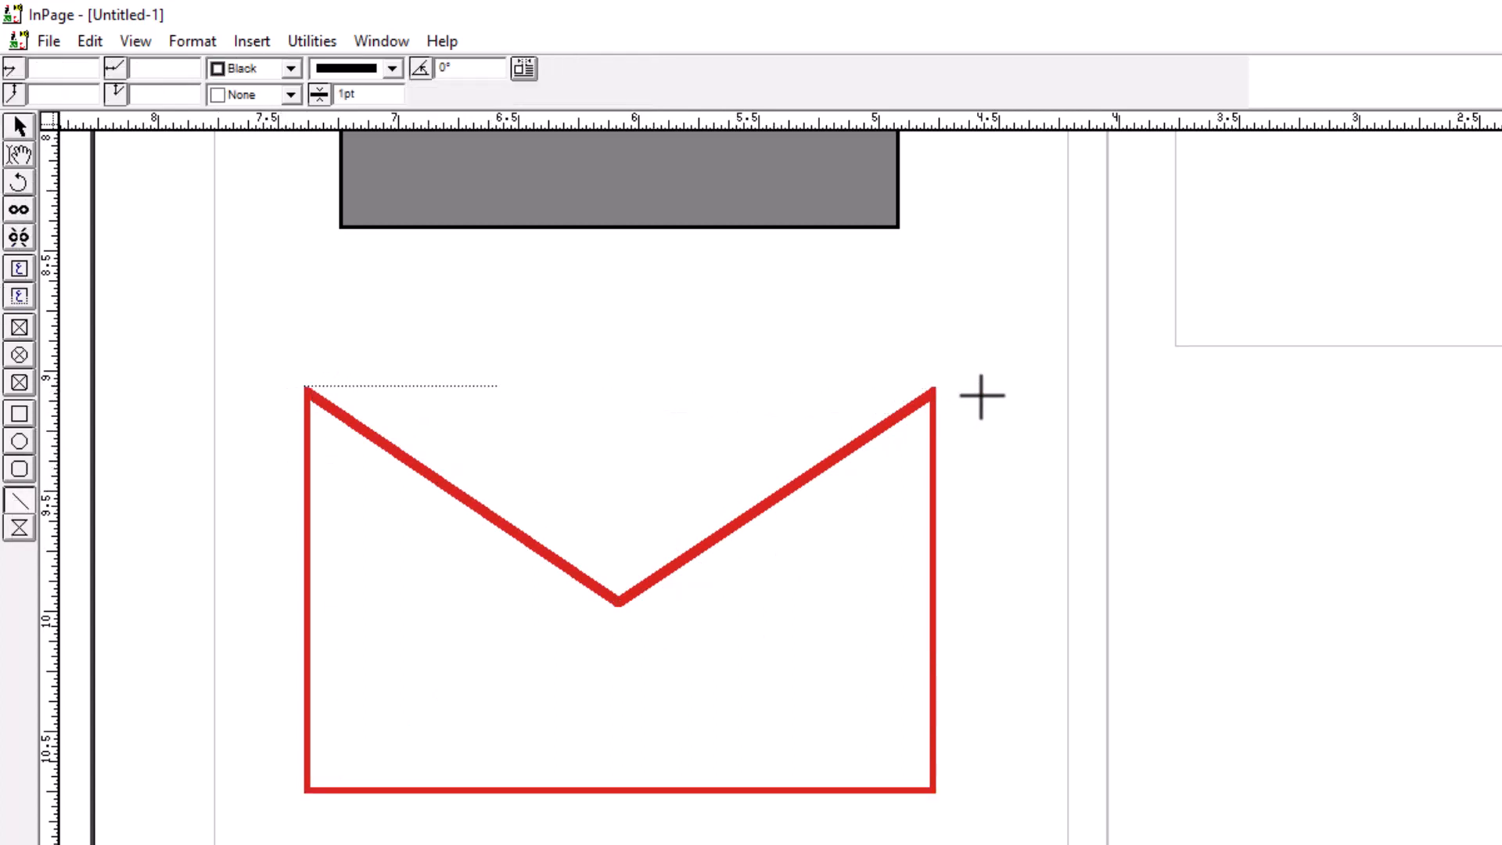
{"action": "left_click_drag", "start_coordinate": [950, 396], "coordinate": [938, 396]}
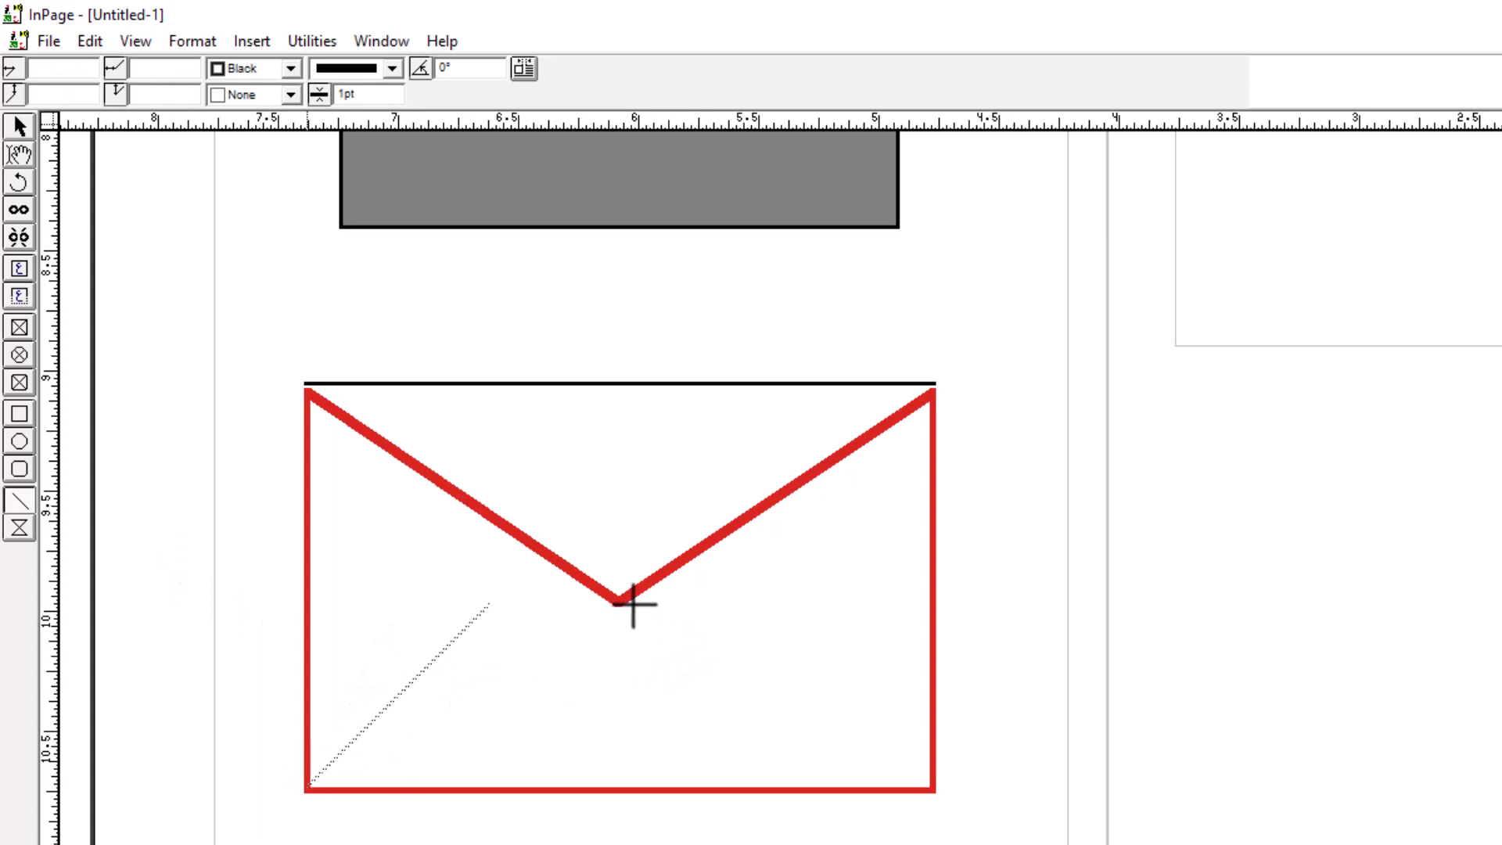
{"action": "left_click_drag", "start_coordinate": [306, 788], "coordinate": [306, 787]}
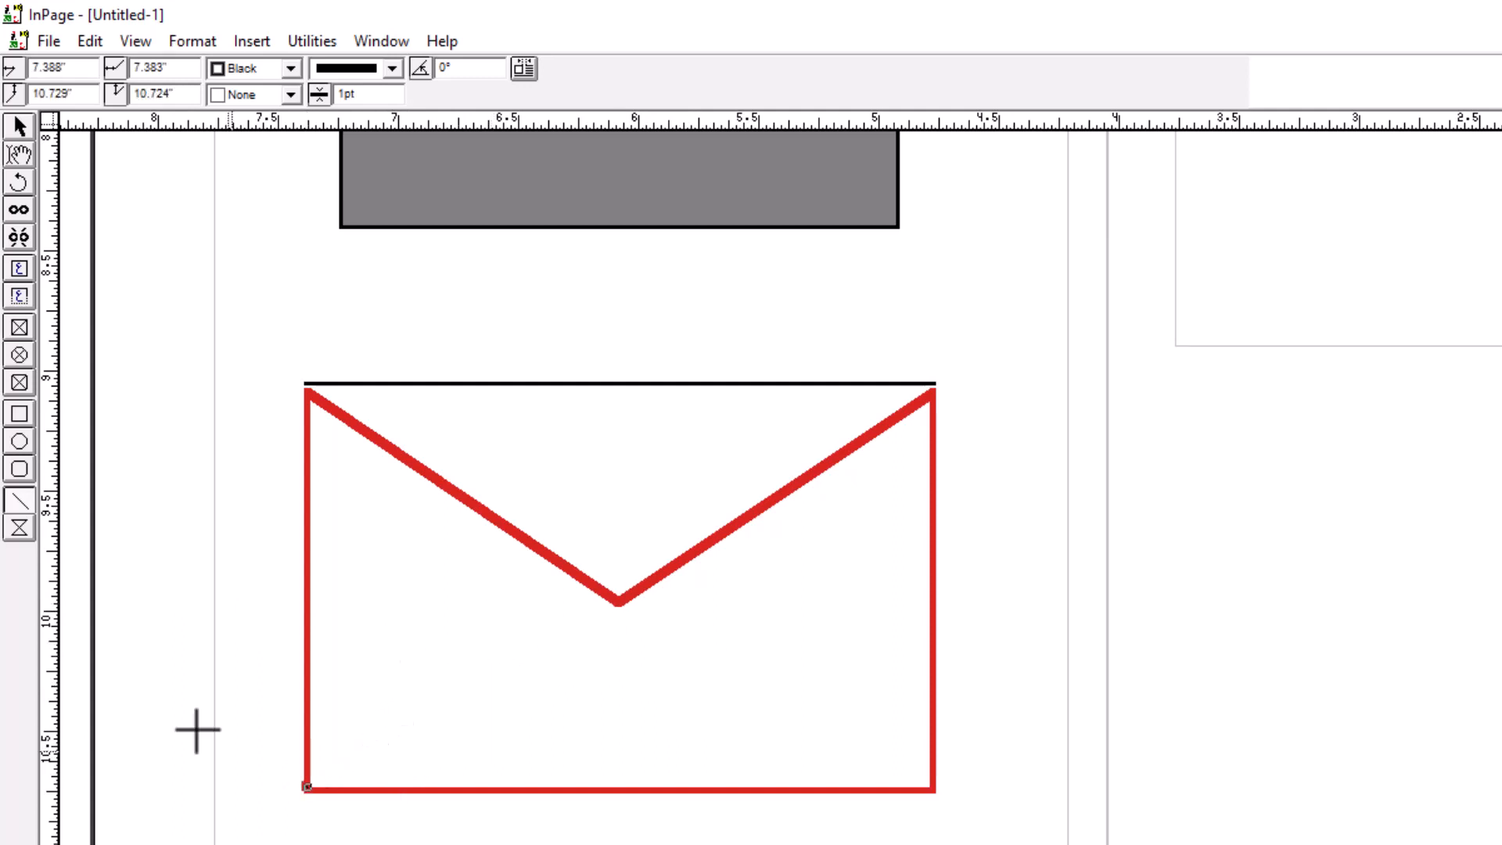
{"action": "left_click", "coordinate": [13, 533]}
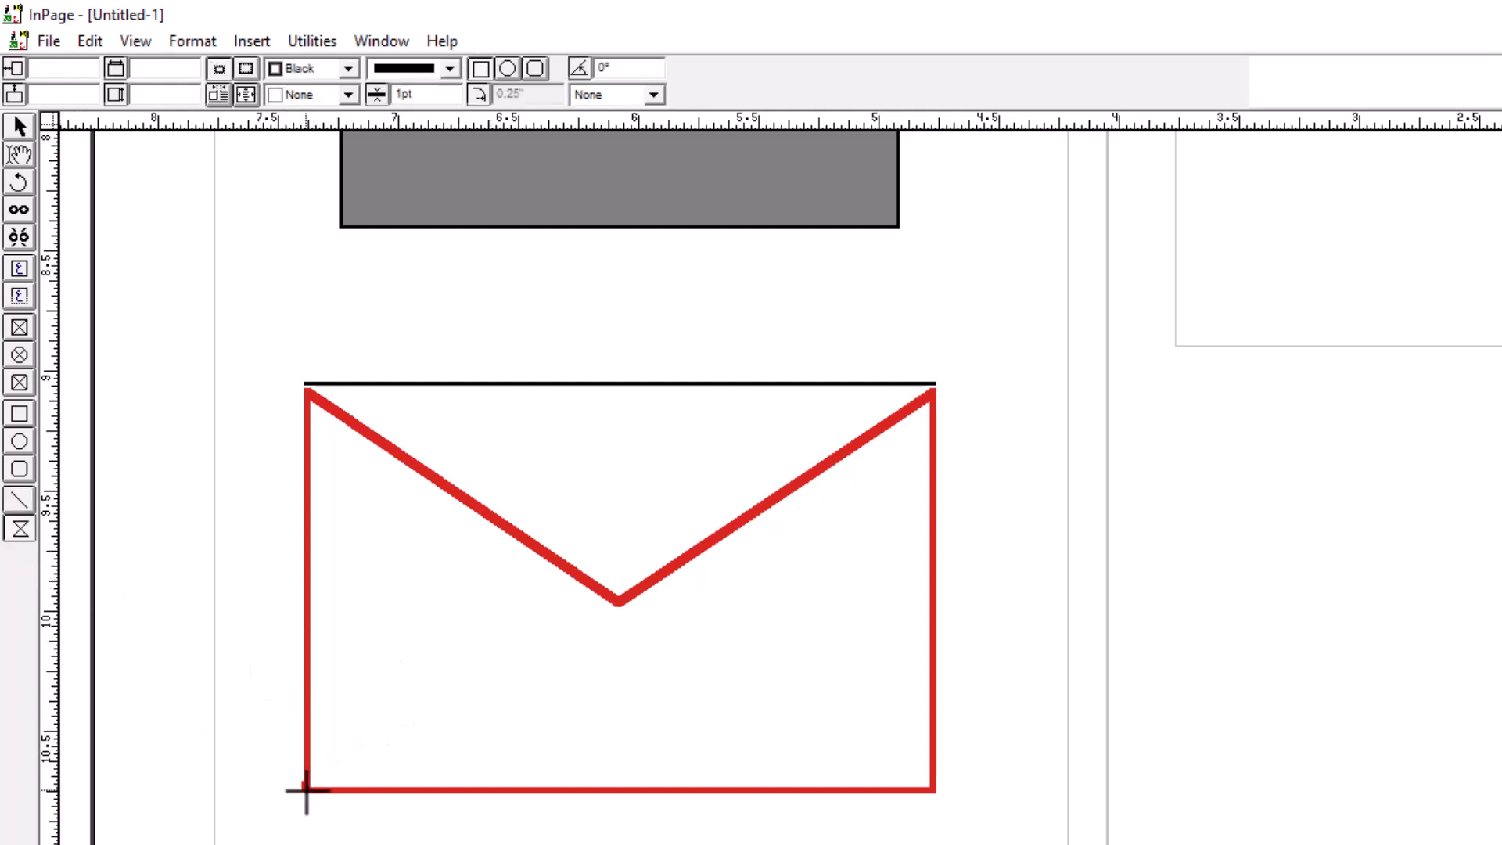
{"action": "left_click_drag", "start_coordinate": [405, 738], "coordinate": [616, 599]}
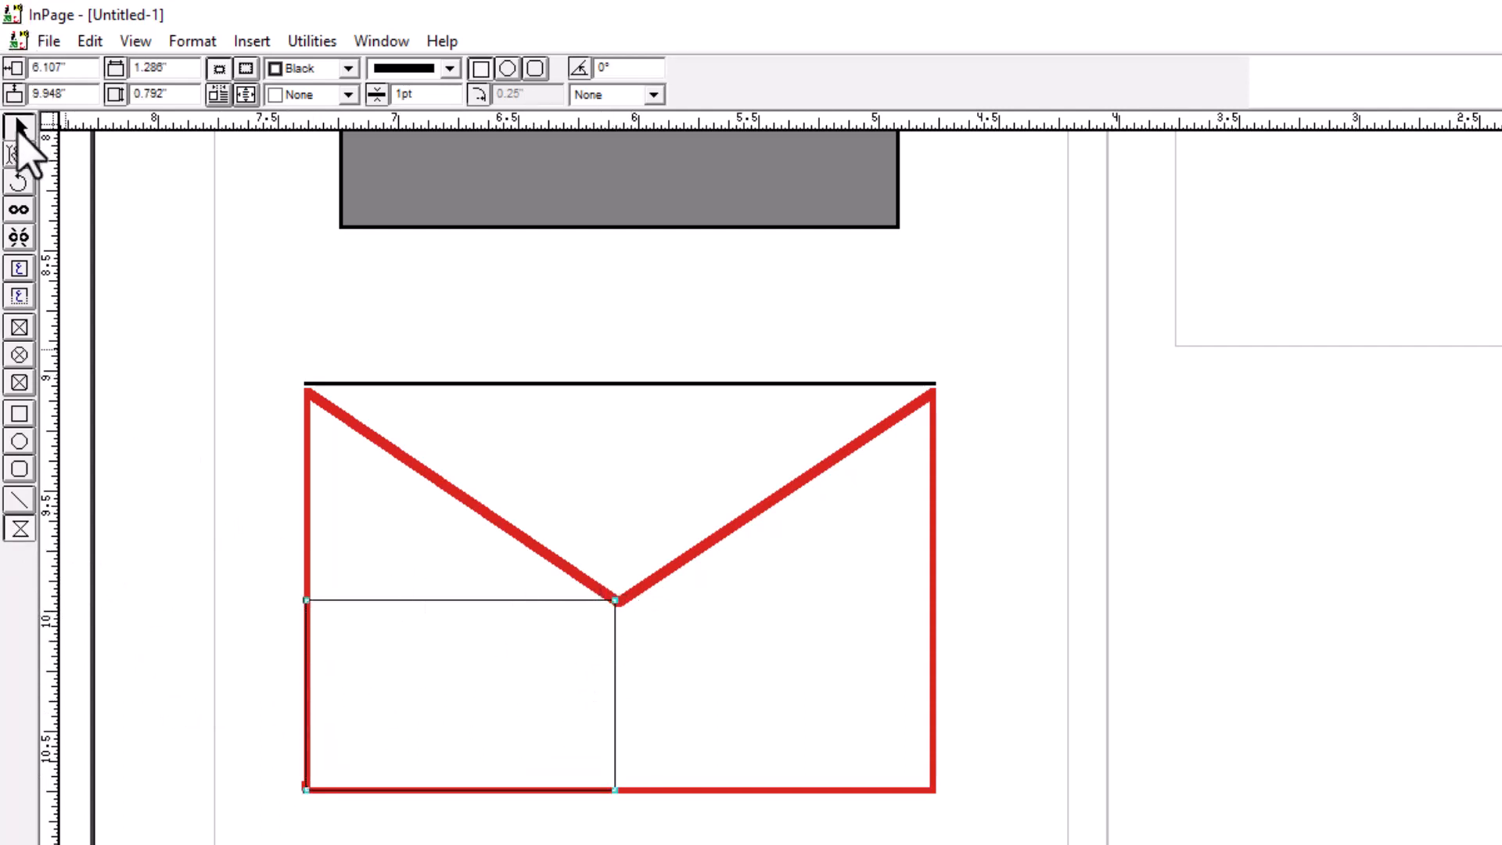
{"action": "left_click", "coordinate": [18, 127]}
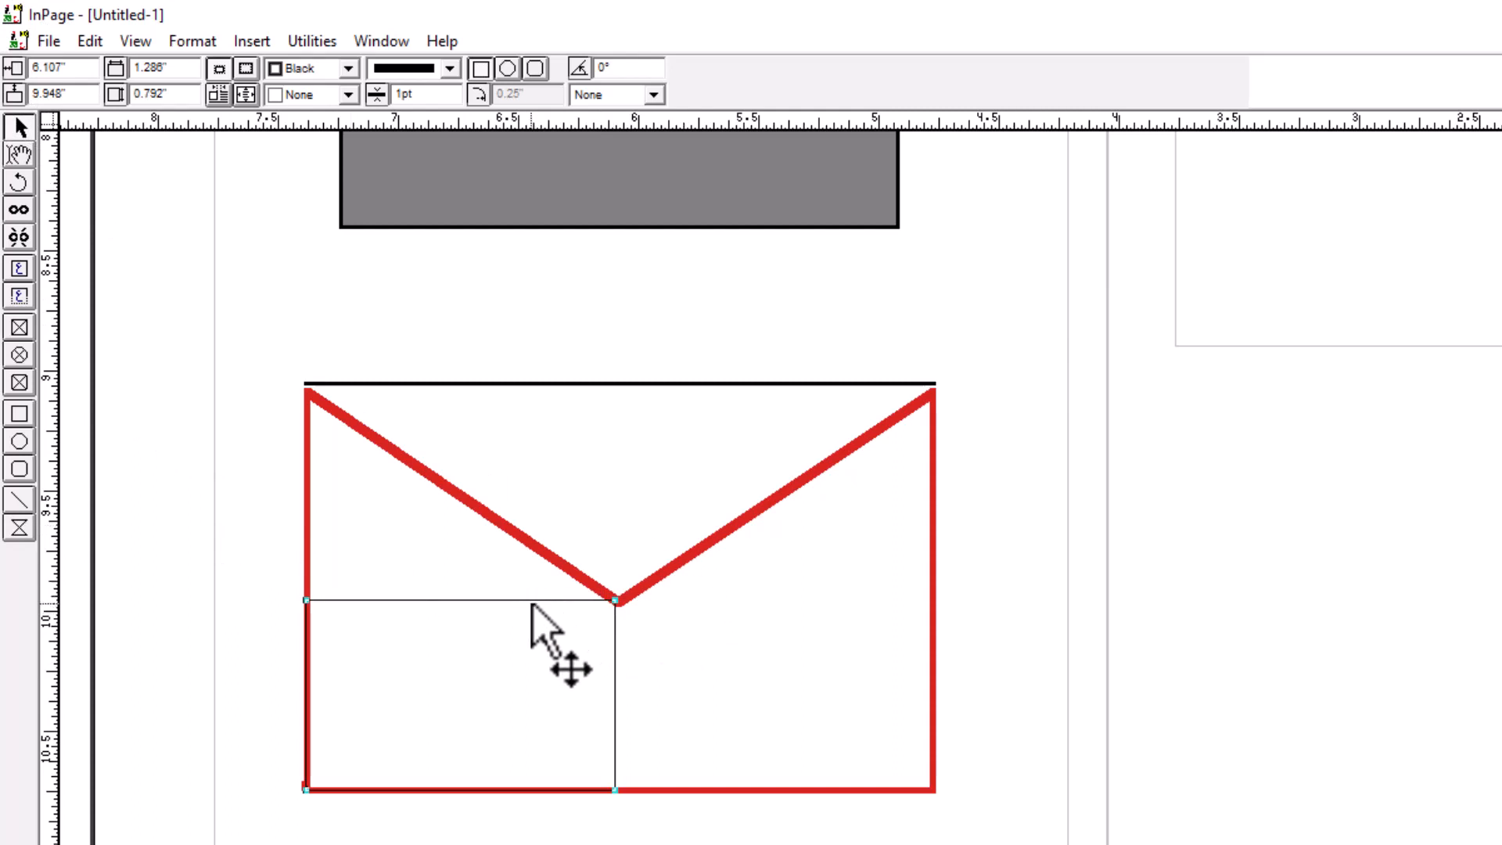
{"action": "key", "text": "Delete"}
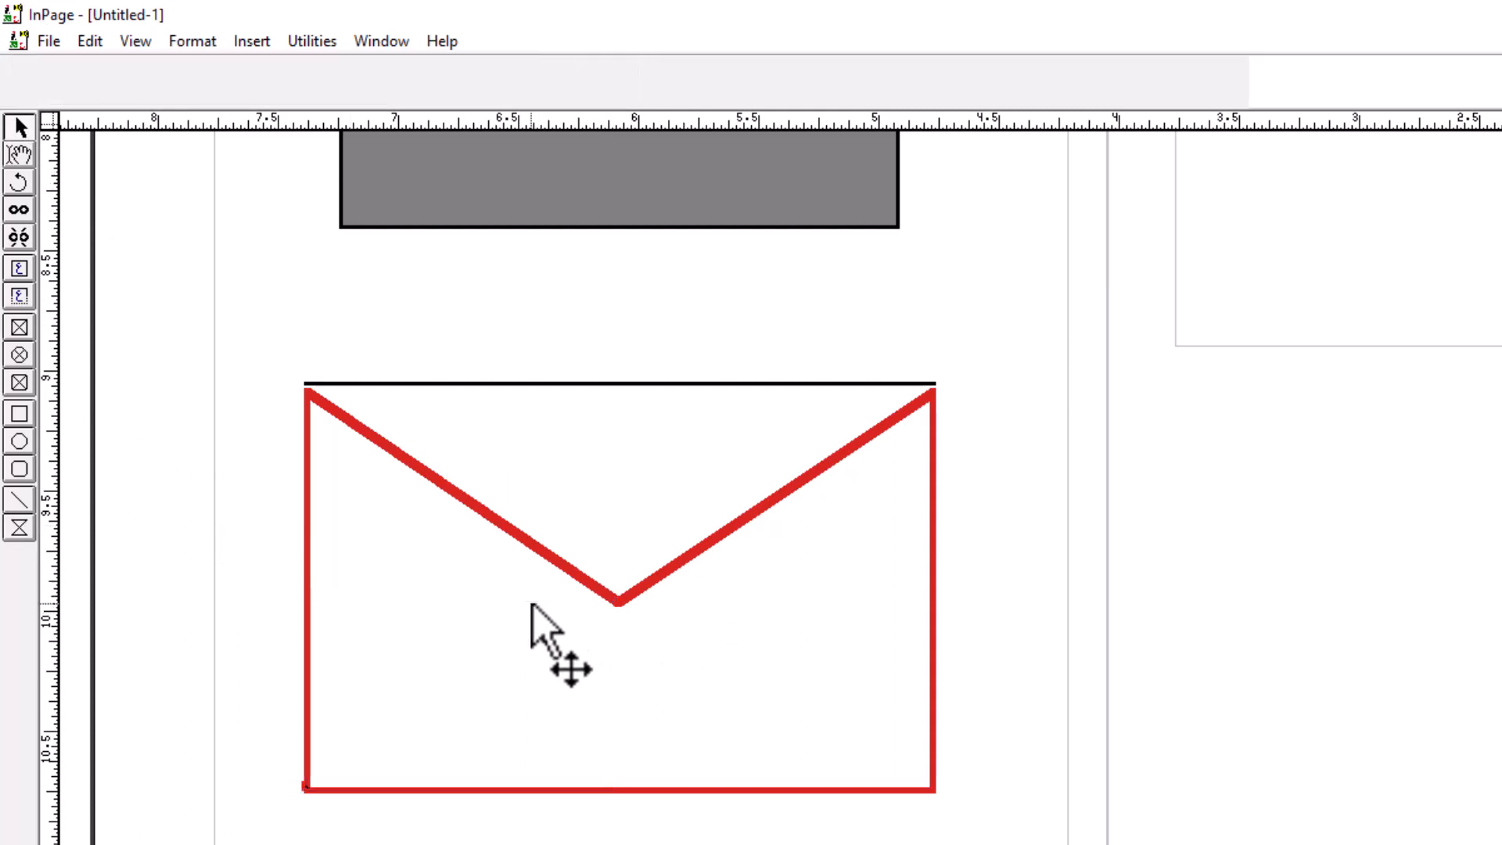
{"action": "left_click", "coordinate": [597, 579]}
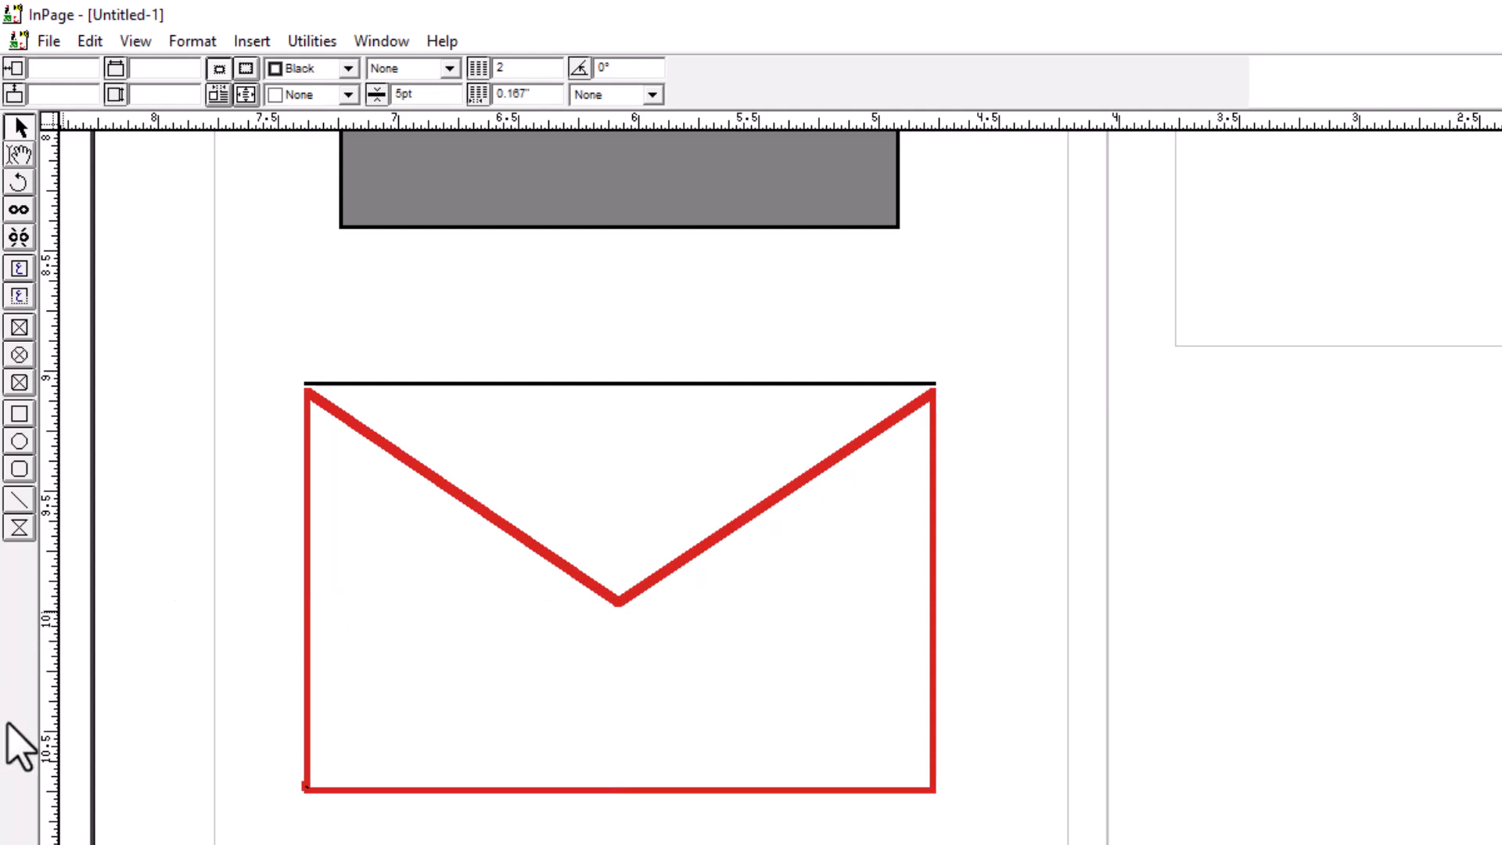
- Draw a tiny rectangular polygon about 0.07 by 0.05 inches at the red polygon's lower-left corner and minimize the download notice
{"action": "left_click", "coordinate": [19, 528]}
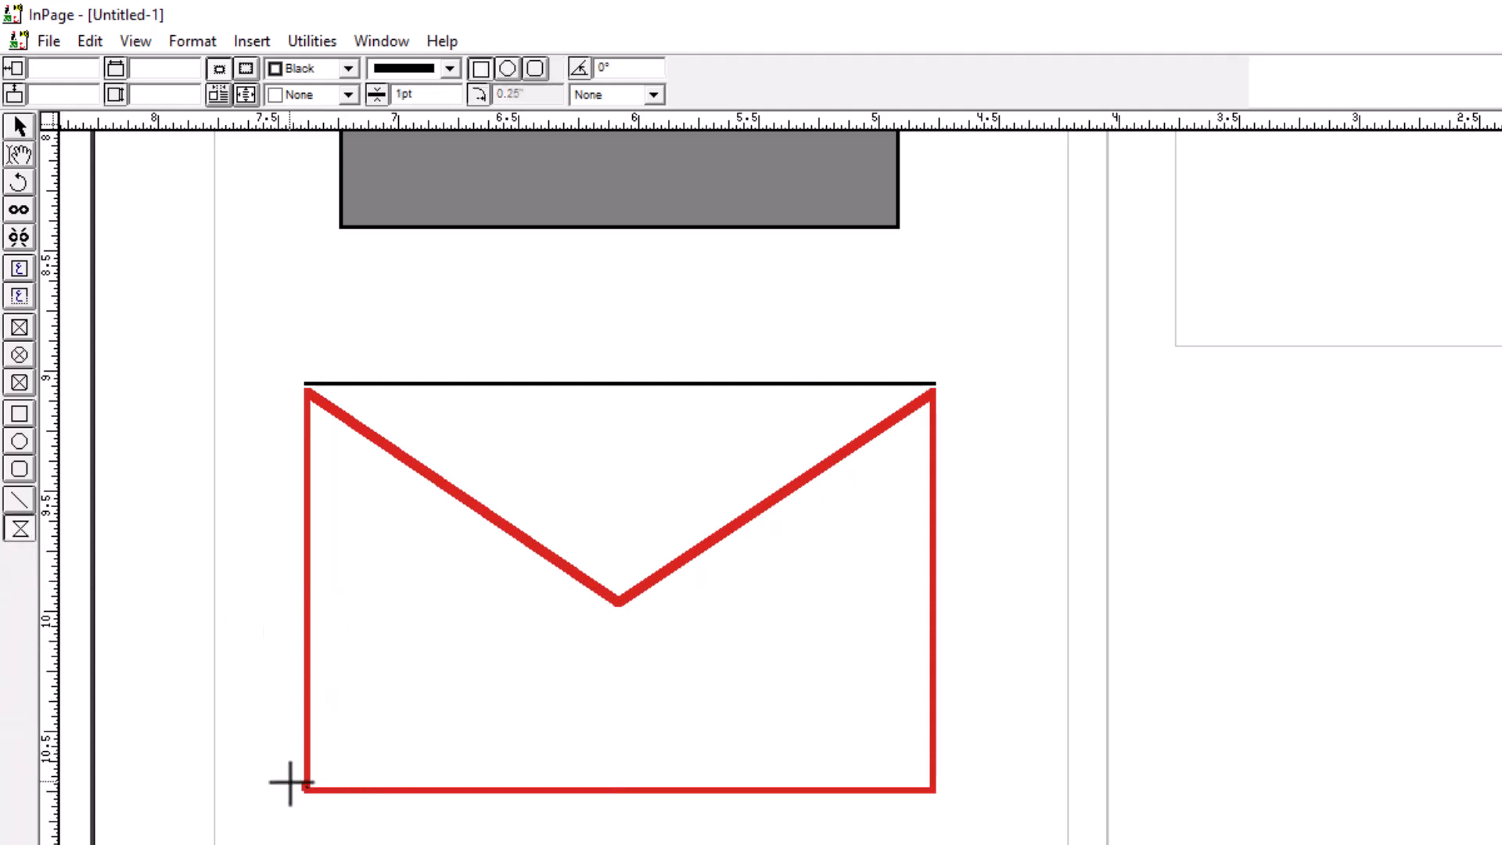
{"action": "left_click_drag", "start_coordinate": [310, 788], "coordinate": [335, 745]}
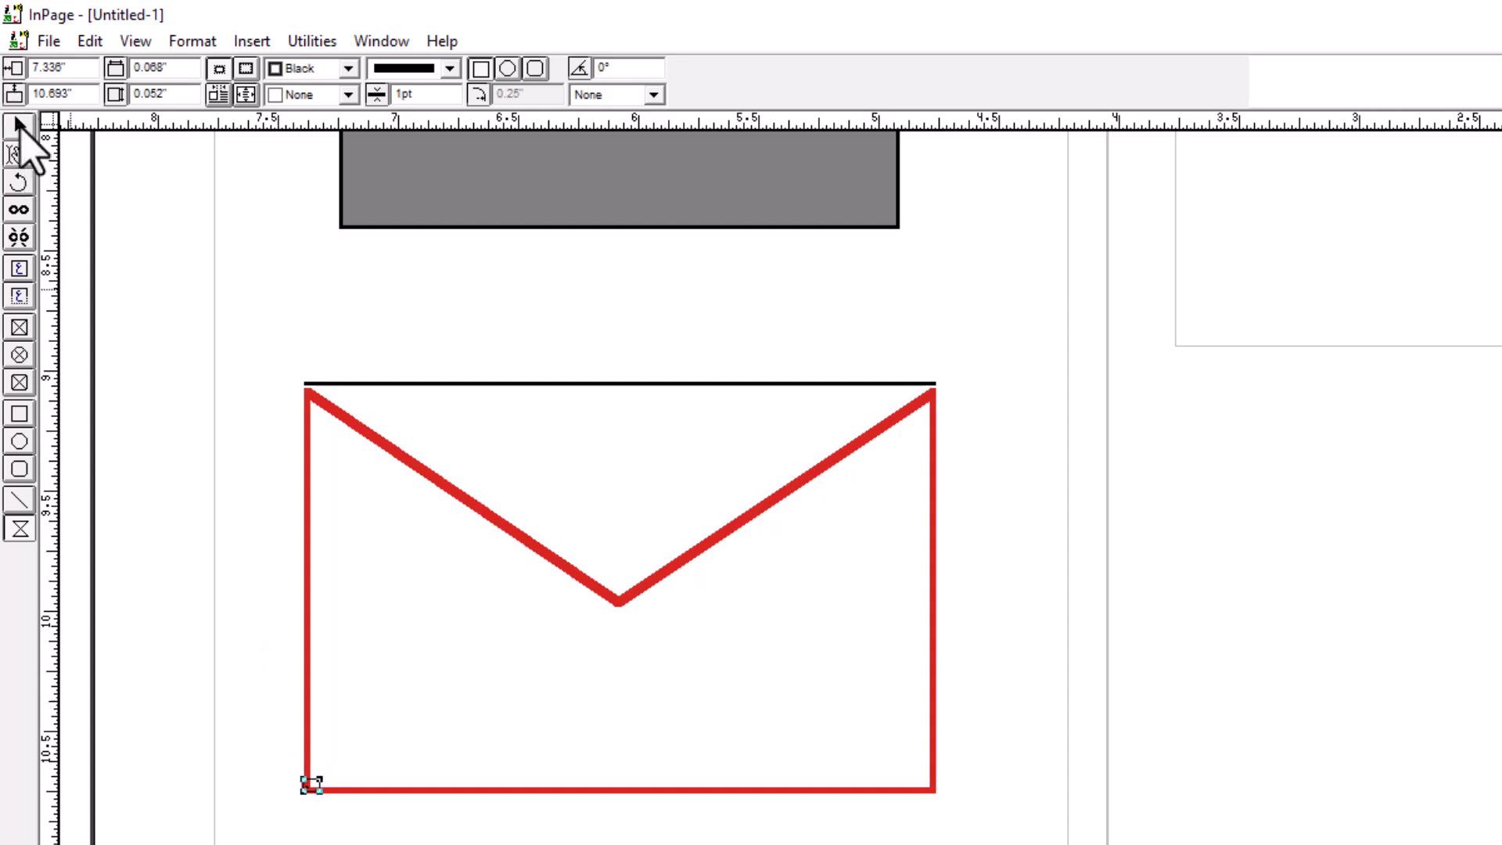
{"action": "left_click", "coordinate": [20, 125]}
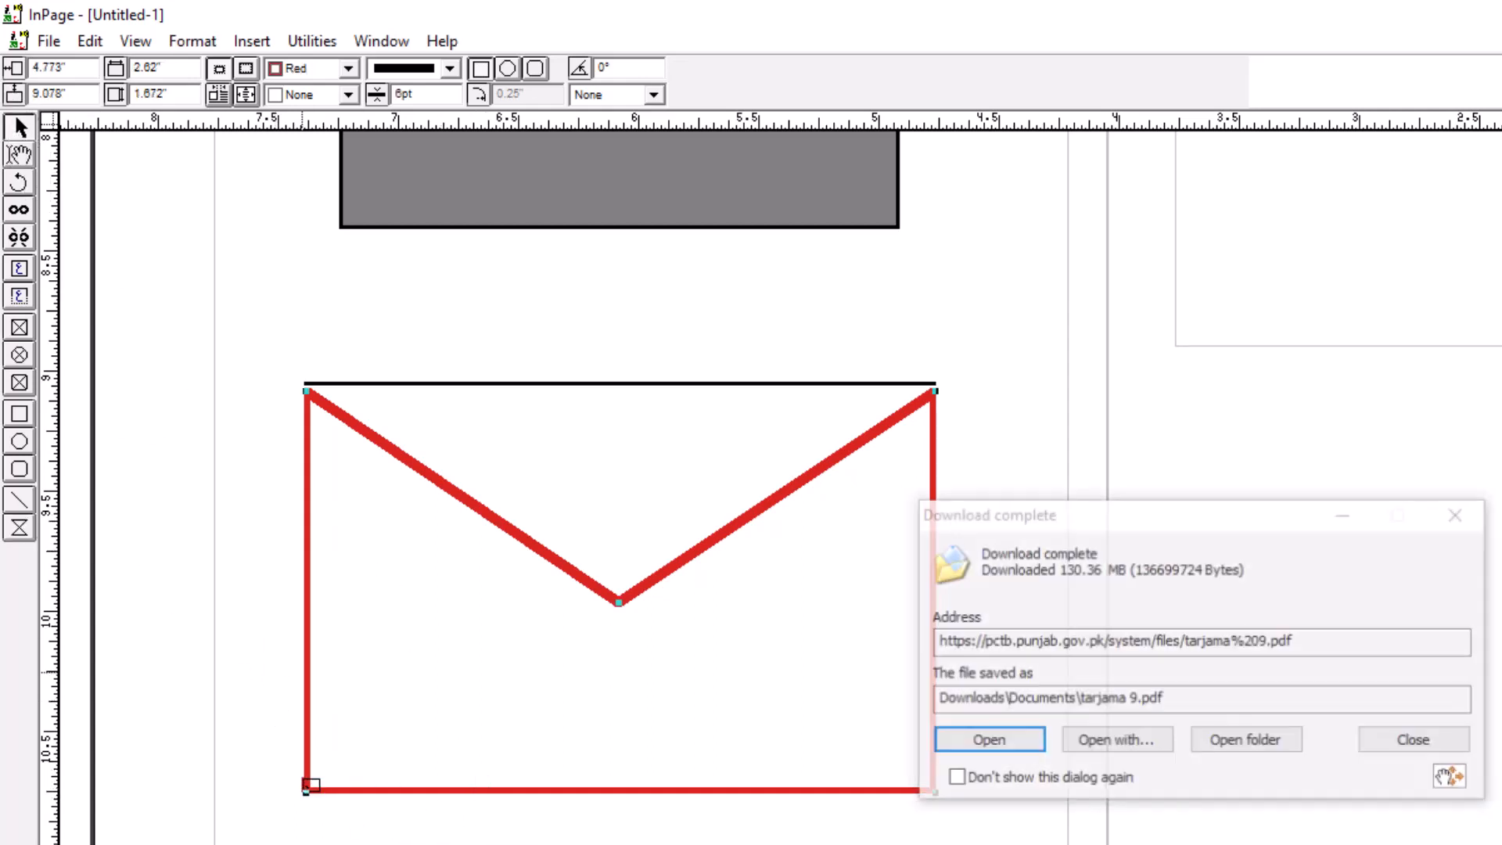
{"action": "left_click", "coordinate": [1344, 514]}
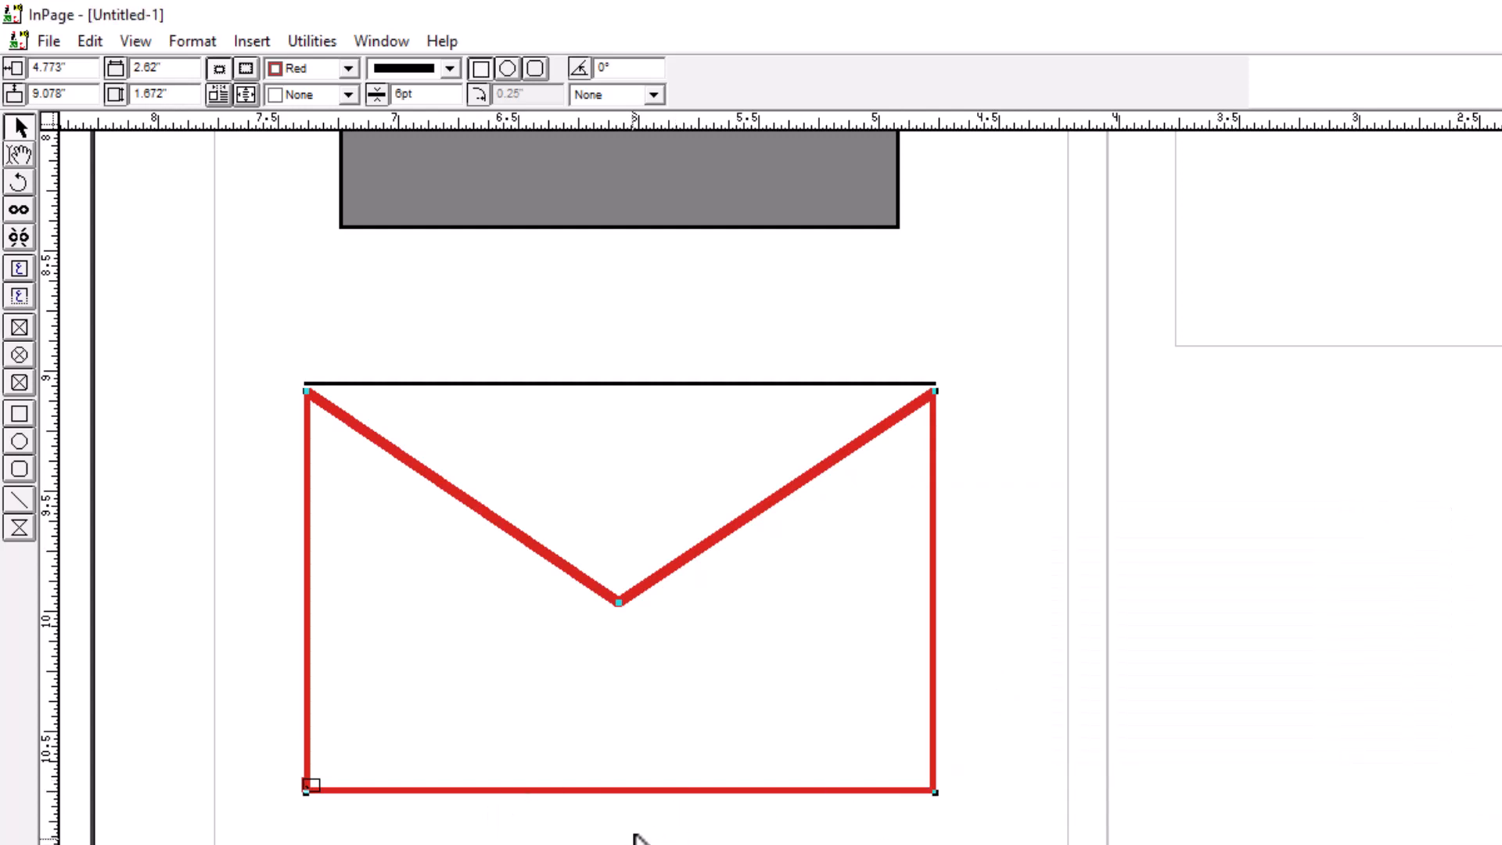
{"action": "left_click", "coordinate": [19, 528]}
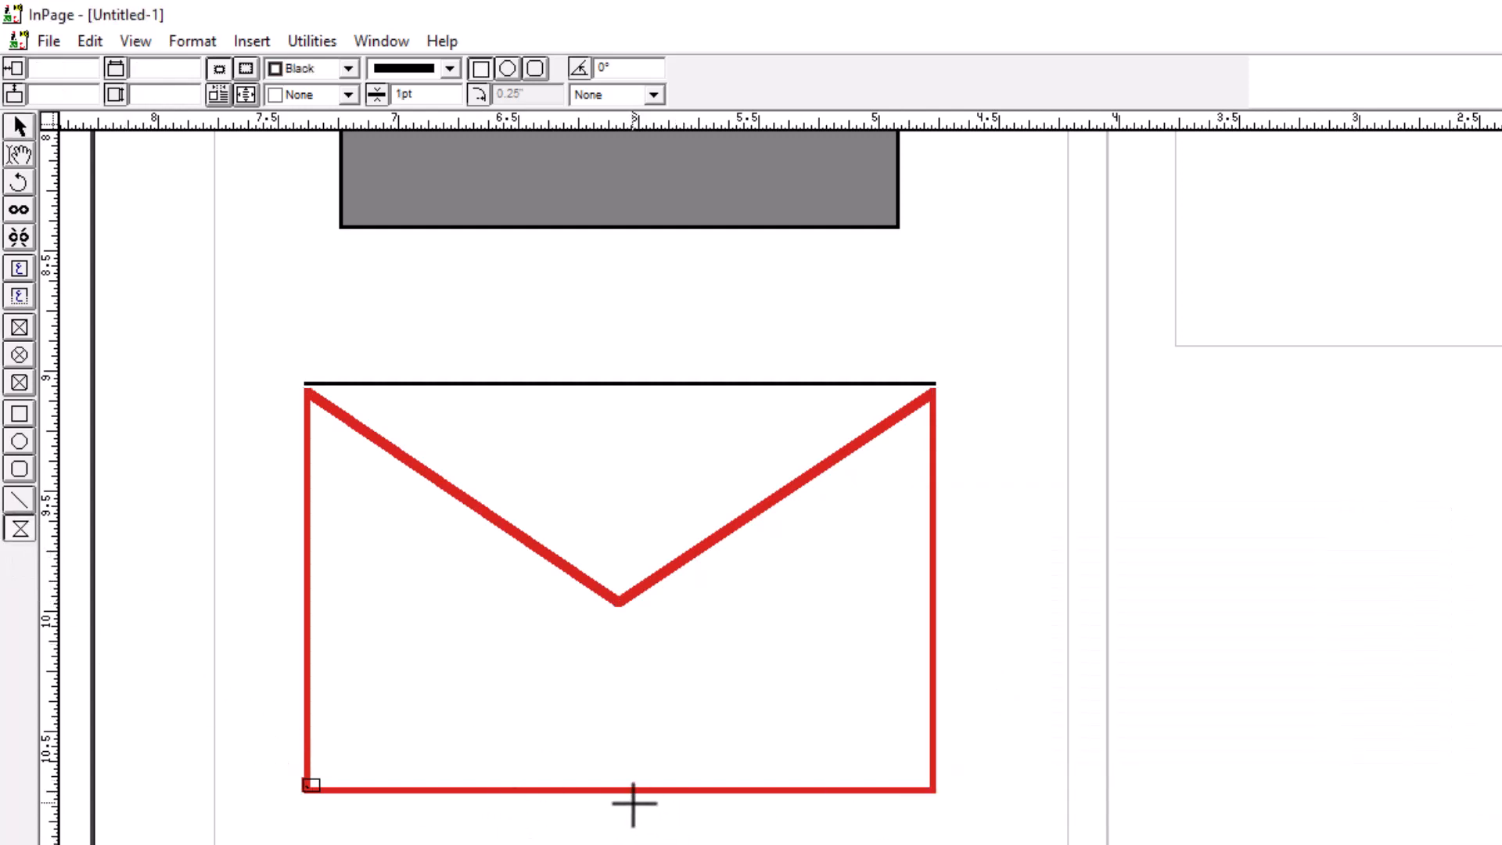
{"action": "left_click_drag", "start_coordinate": [614, 793], "coordinate": [616, 714]}
{"action": "left_click", "coordinate": [616, 787]}
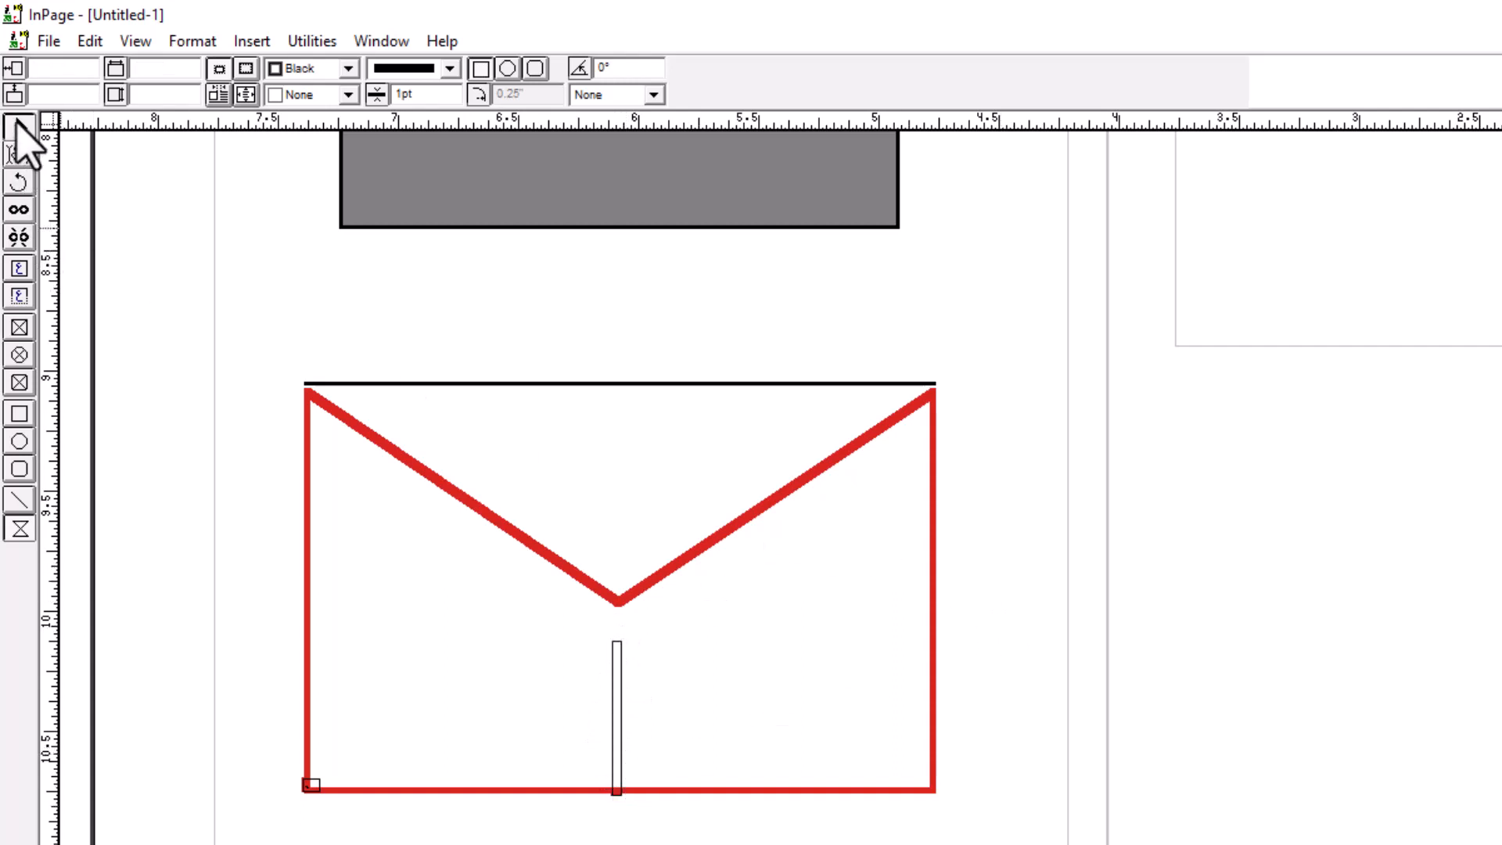
{"action": "left_click", "coordinate": [617, 787]}
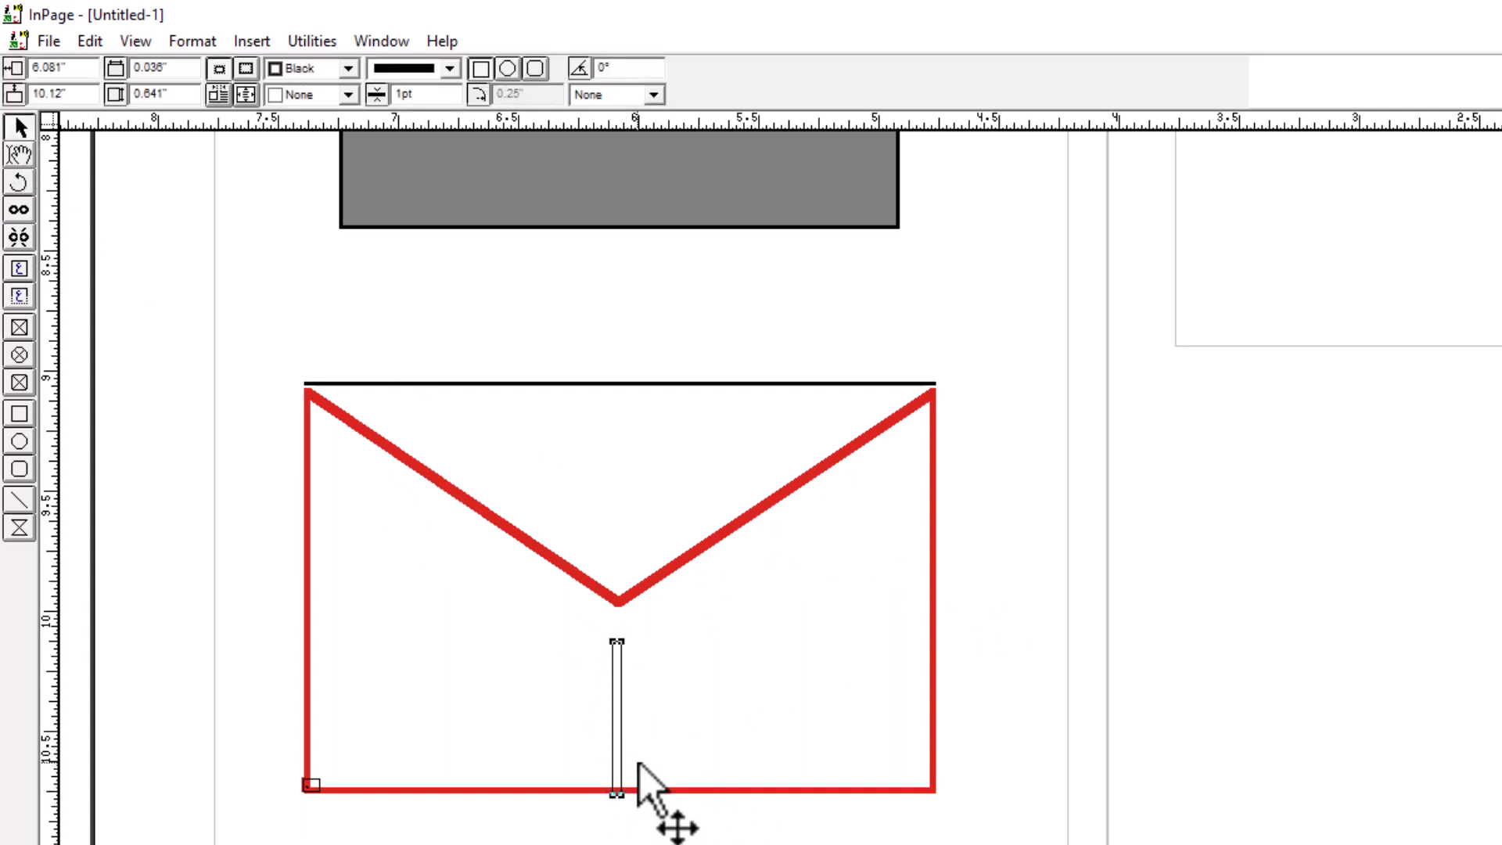
{"action": "key", "text": "Delete"}
- Reshape the red polygon into a star by pulling both side edges inward and the middle of its bottom edge downward
{"action": "left_click", "coordinate": [639, 569]}
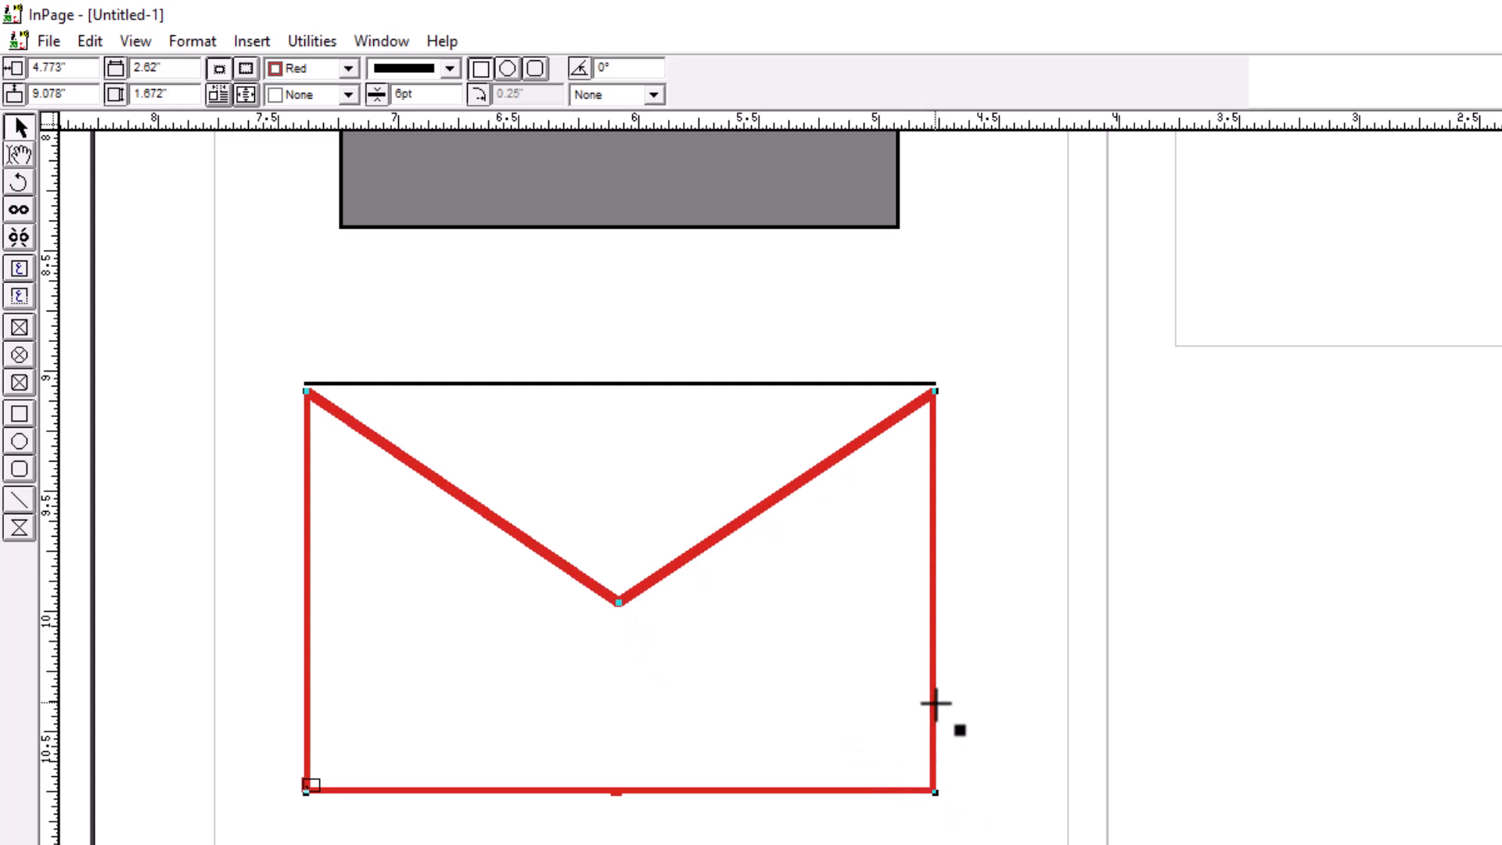
{"action": "left_click_drag", "start_coordinate": [808, 688], "coordinate": [720, 661]}
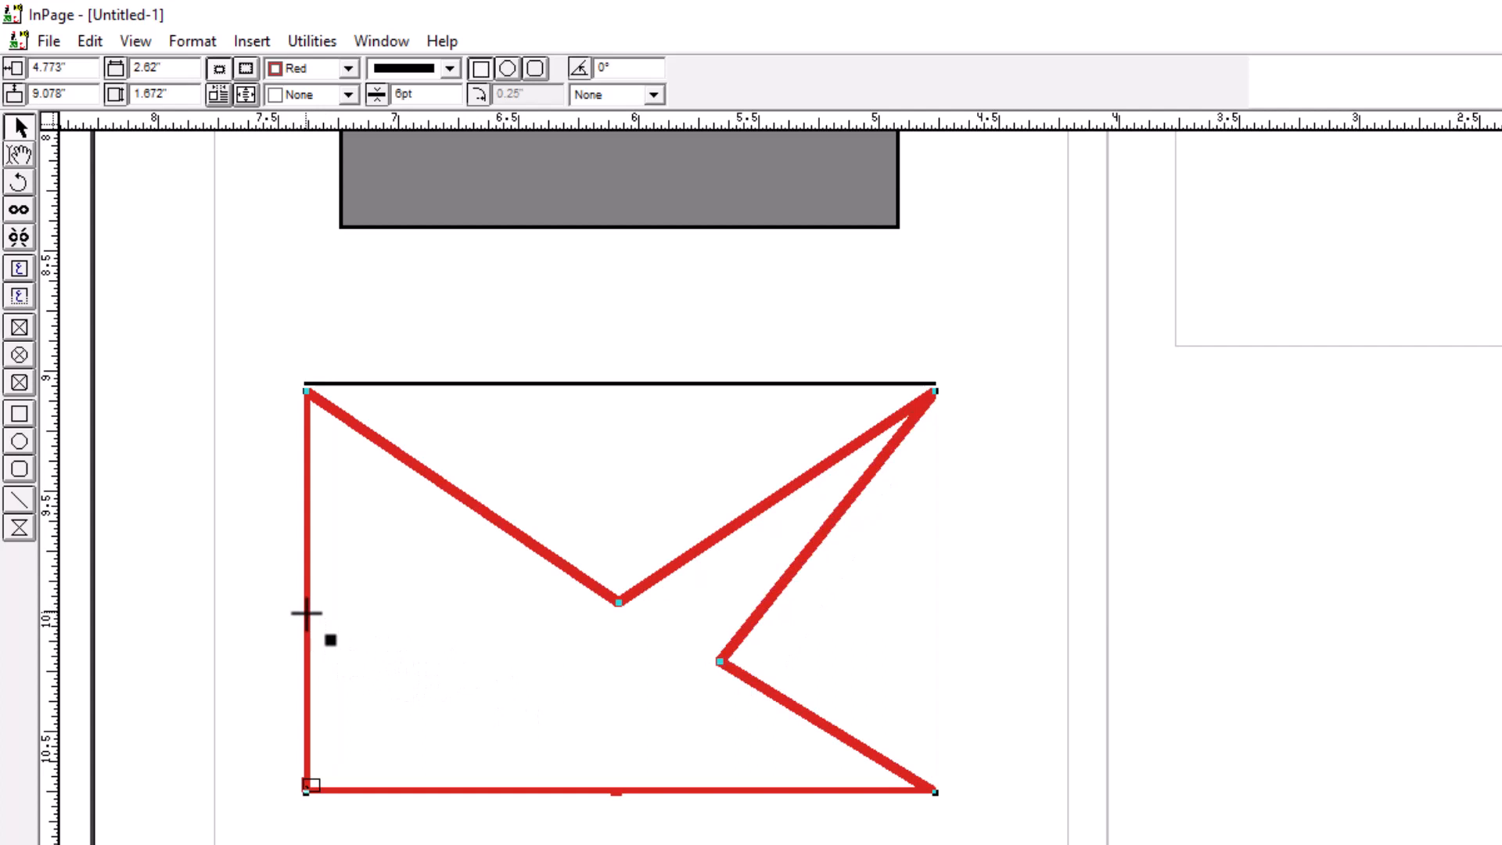
{"action": "left_click_drag", "start_coordinate": [383, 627], "coordinate": [504, 649]}
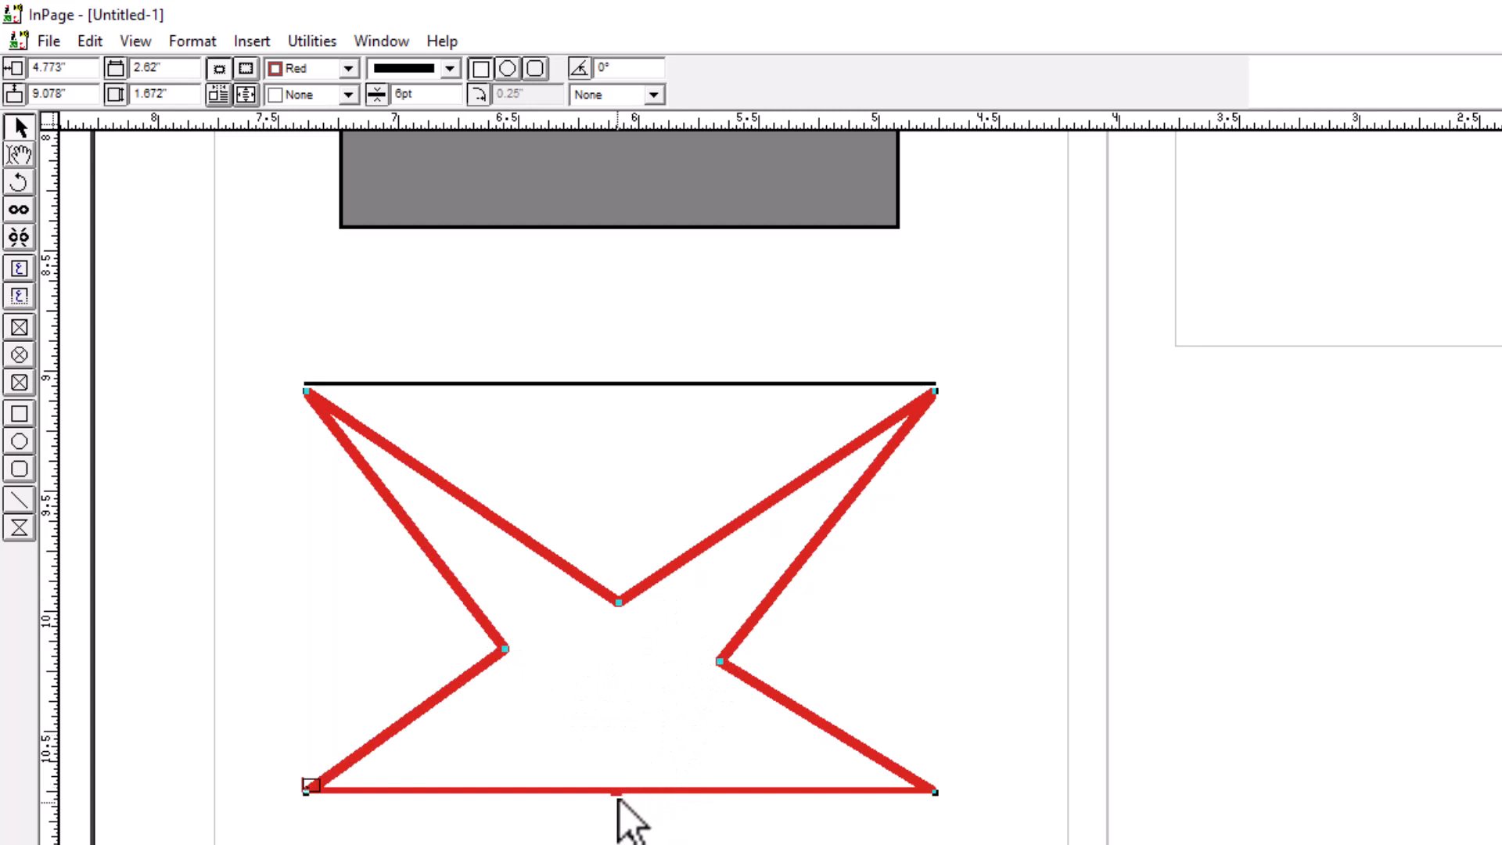
{"action": "left_click_drag", "start_coordinate": [616, 793], "coordinate": [548, 844]}
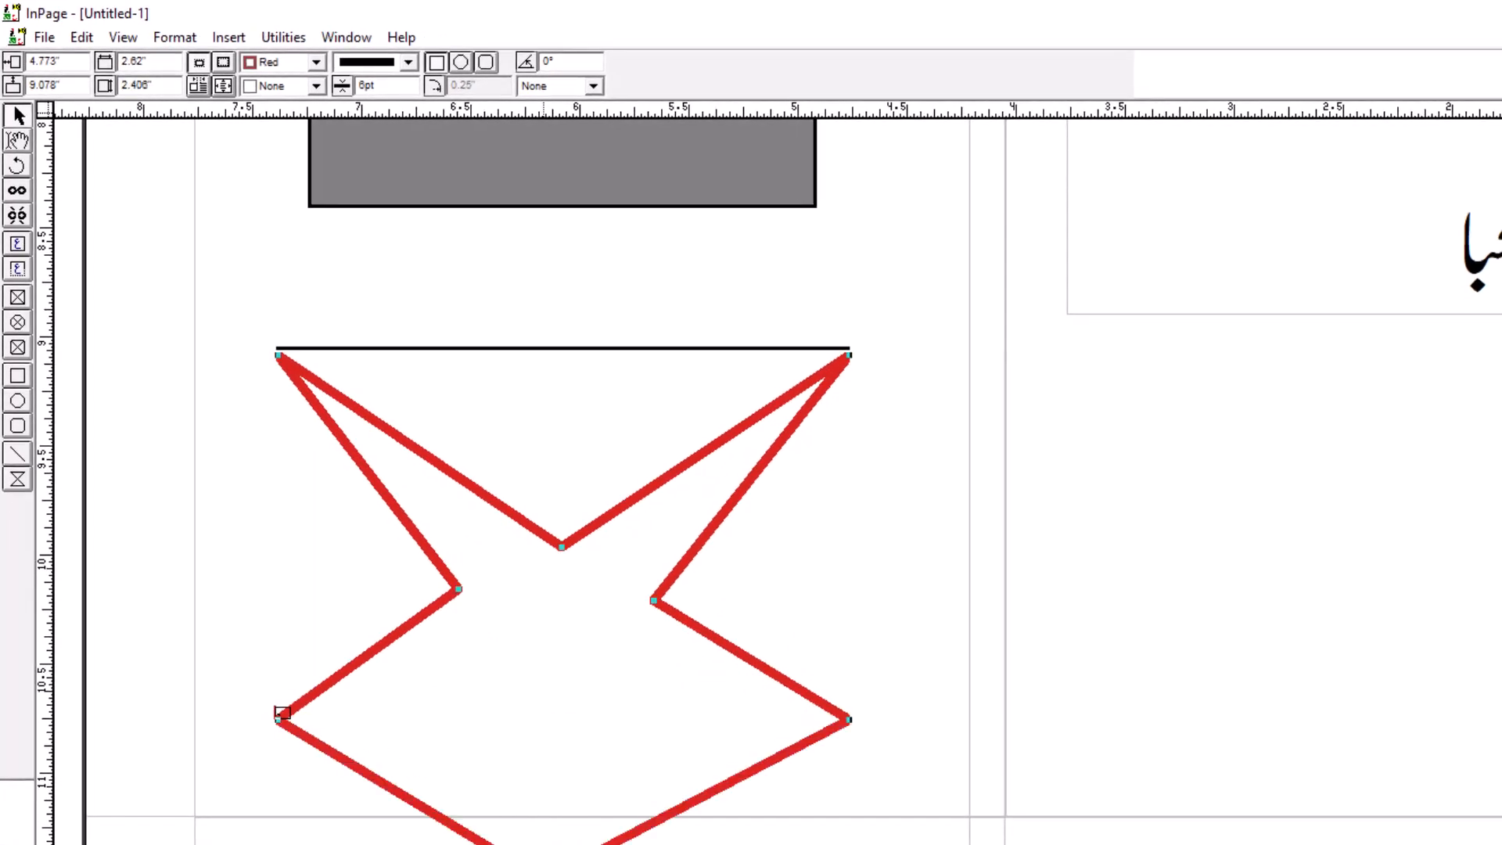
{"action": "left_click", "coordinate": [539, 844]}
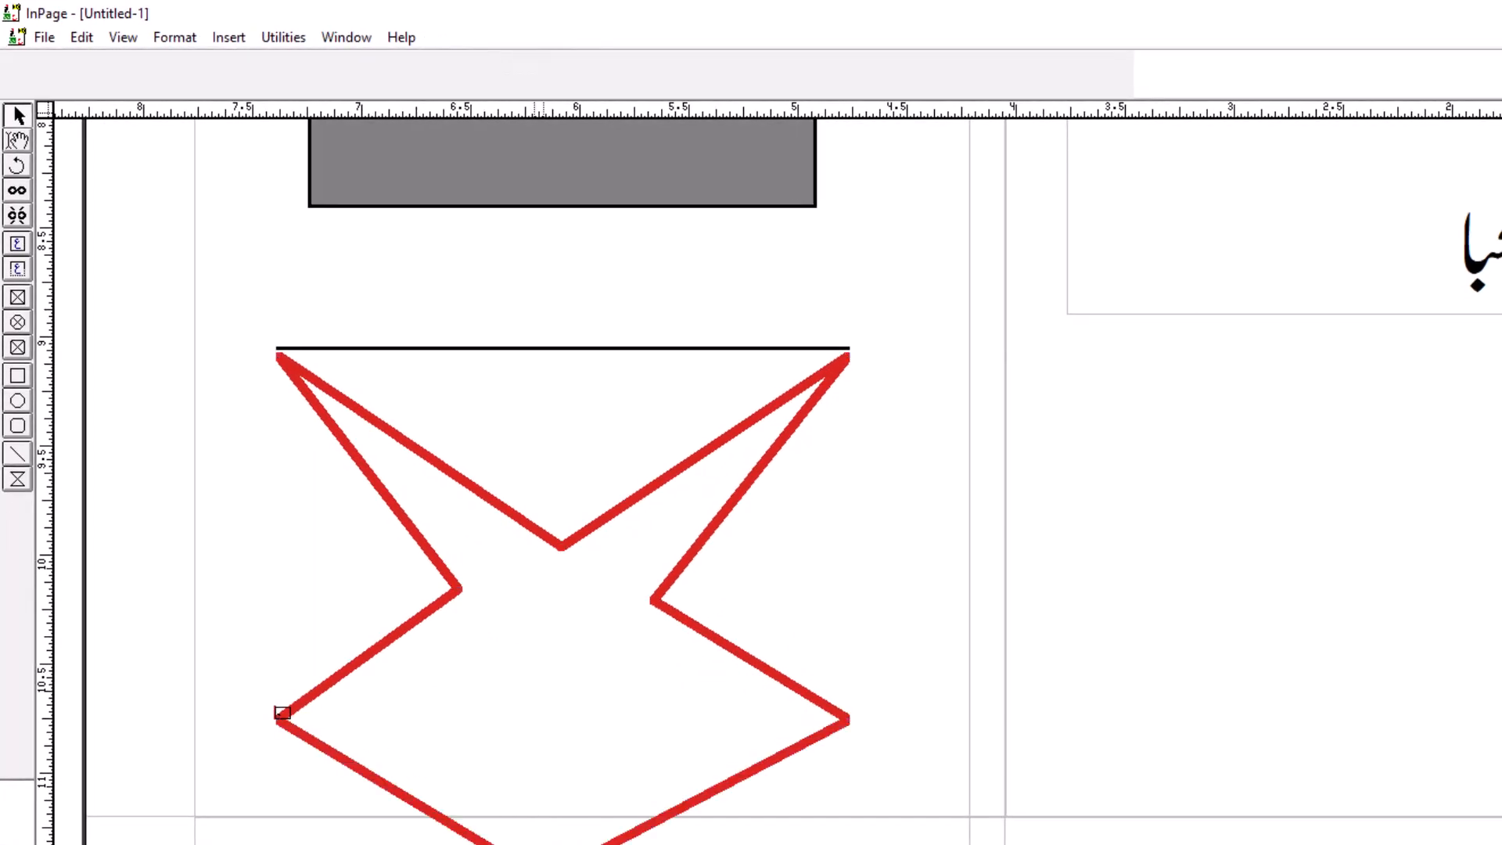
{"action": "left_click", "coordinate": [781, 603]}
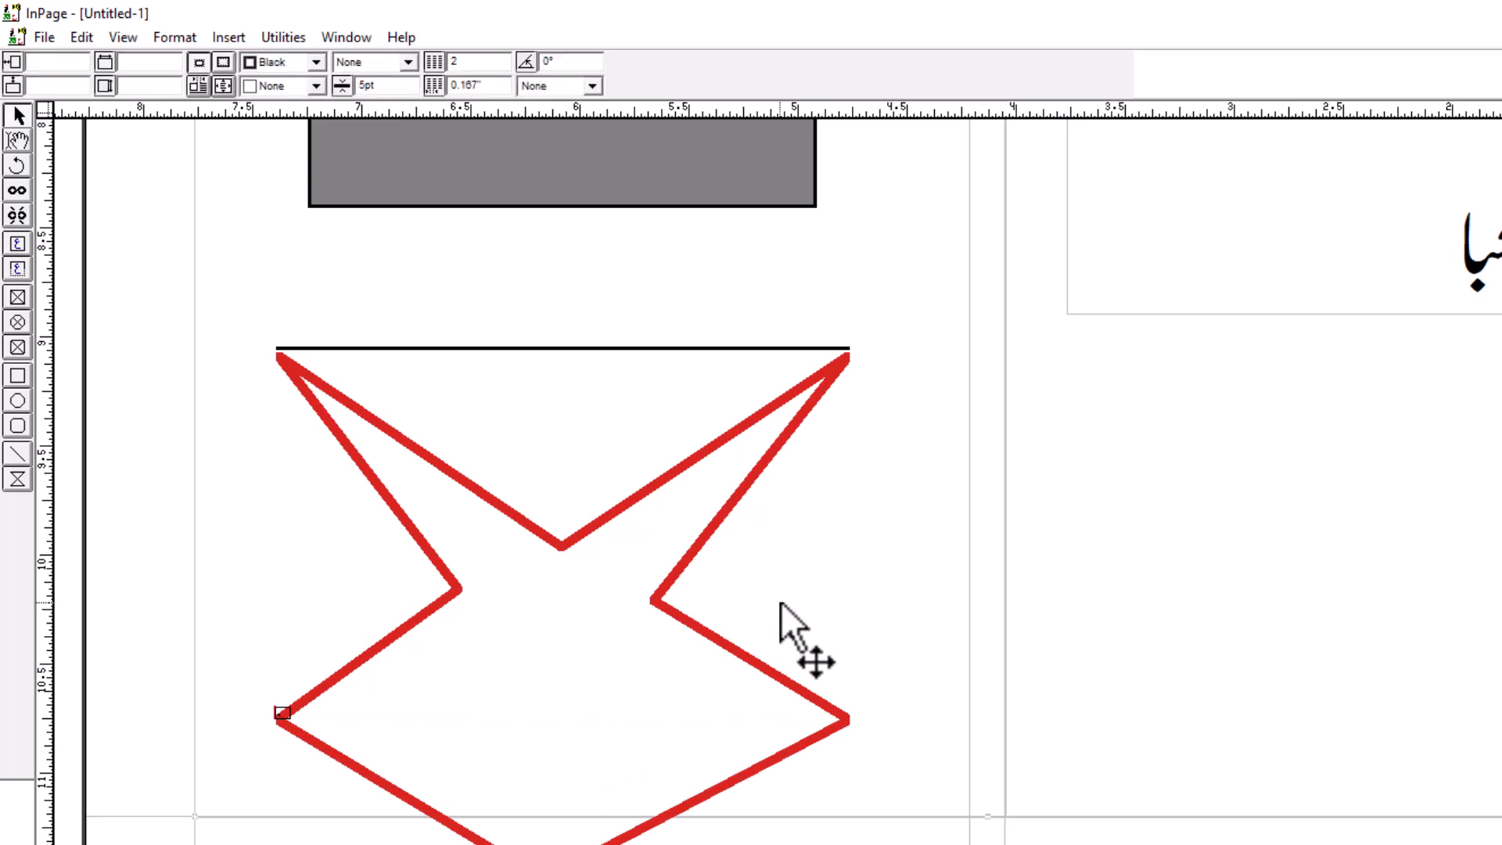
{"action": "left_click", "coordinate": [16, 112]}
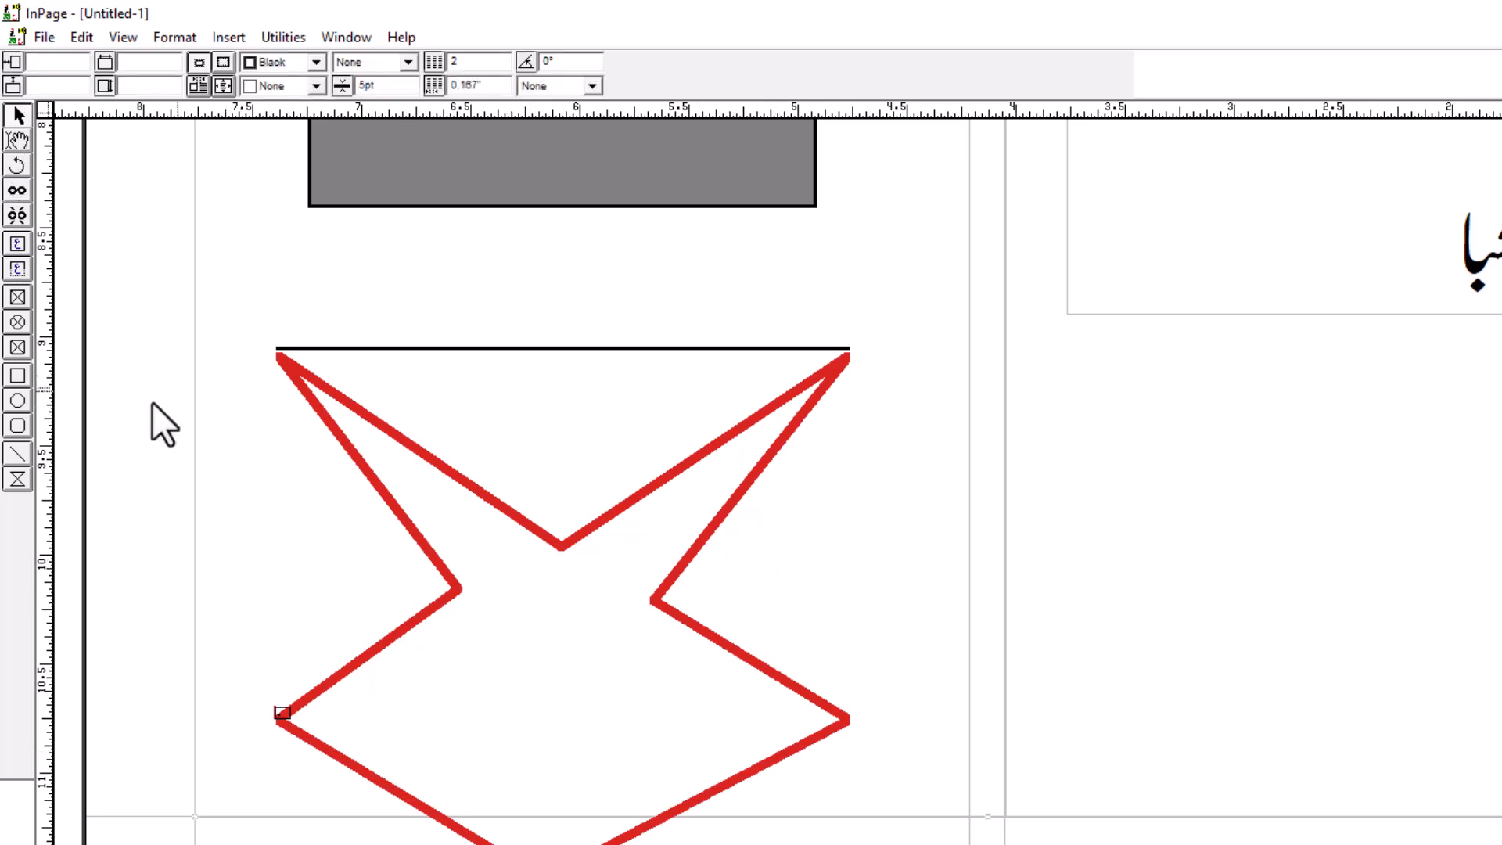
- Examine the toolbox and the zoom and page number fields below the page, and turn Num Lock off to check its indicator
{"action": "left_click_drag", "start_coordinate": [44, 313], "coordinate": [37, 607]}
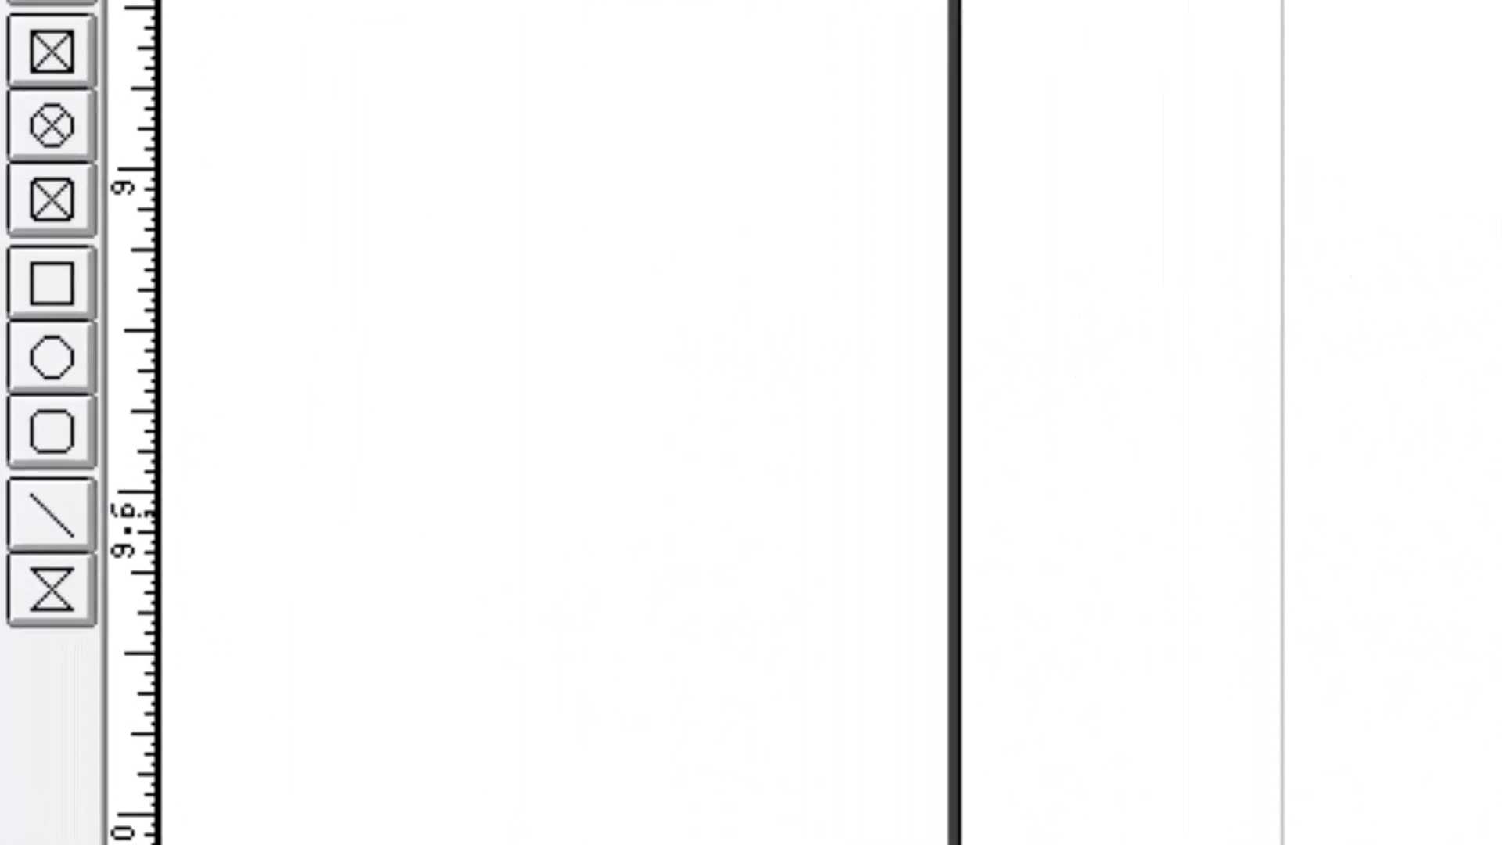
{"action": "scroll", "coordinate": [830, 423], "scroll_direction": "up", "scroll_amount": 9}
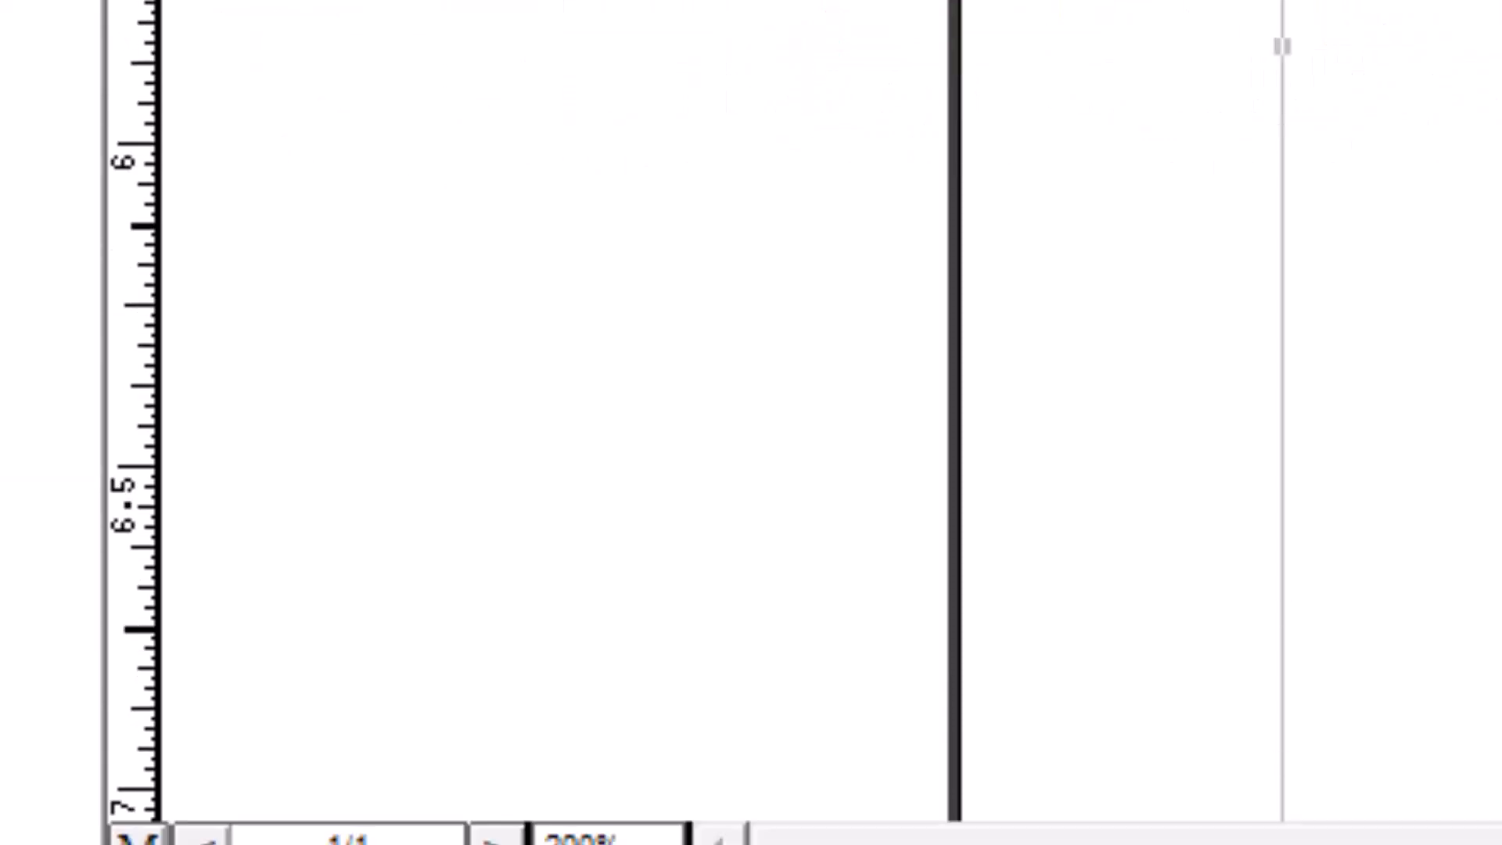
{"action": "double_click", "coordinate": [583, 837]}
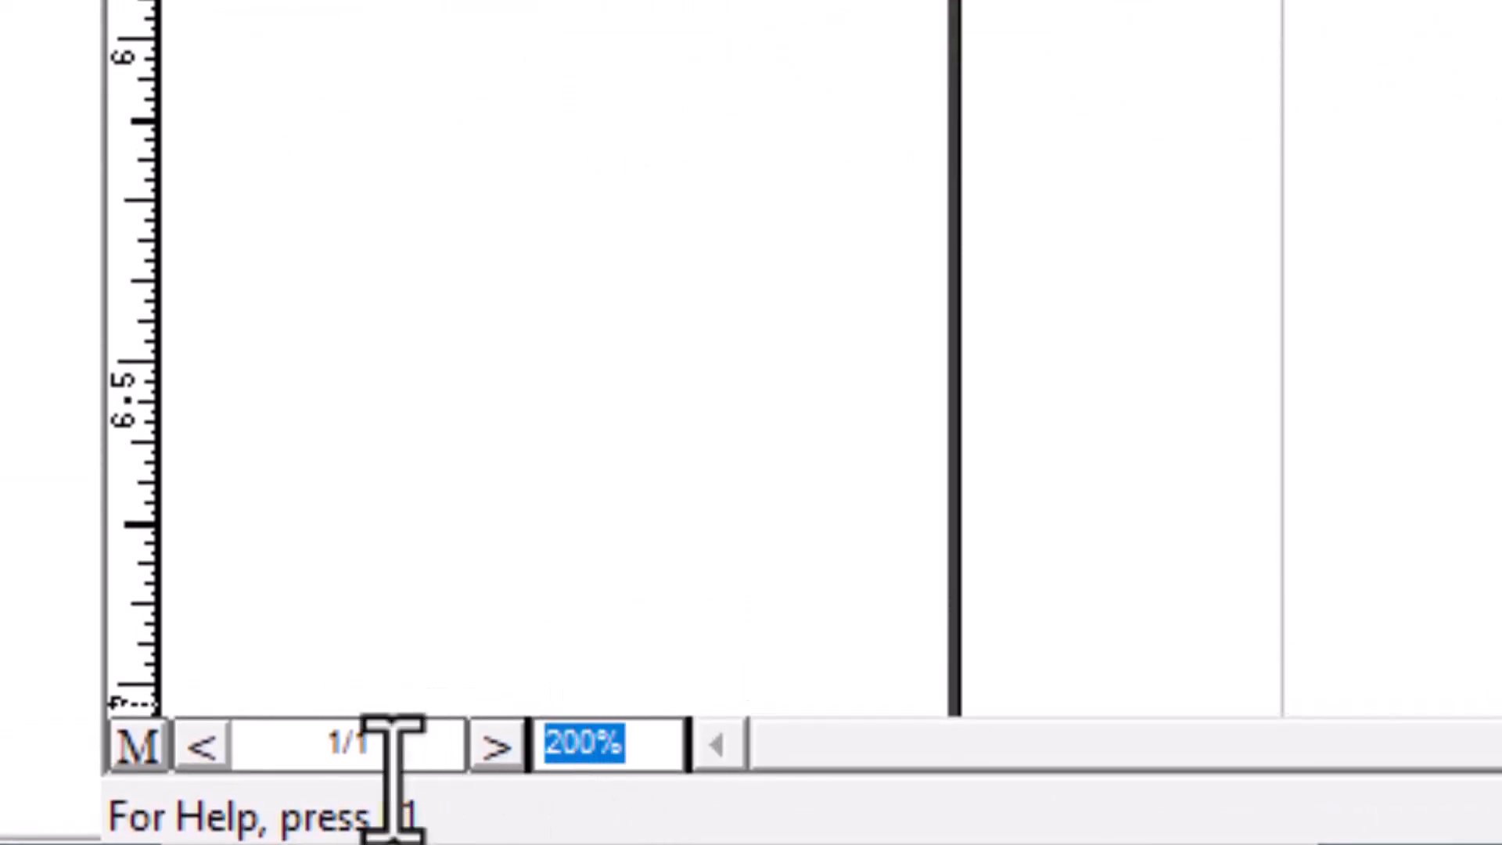
{"action": "left_click", "coordinate": [398, 747]}
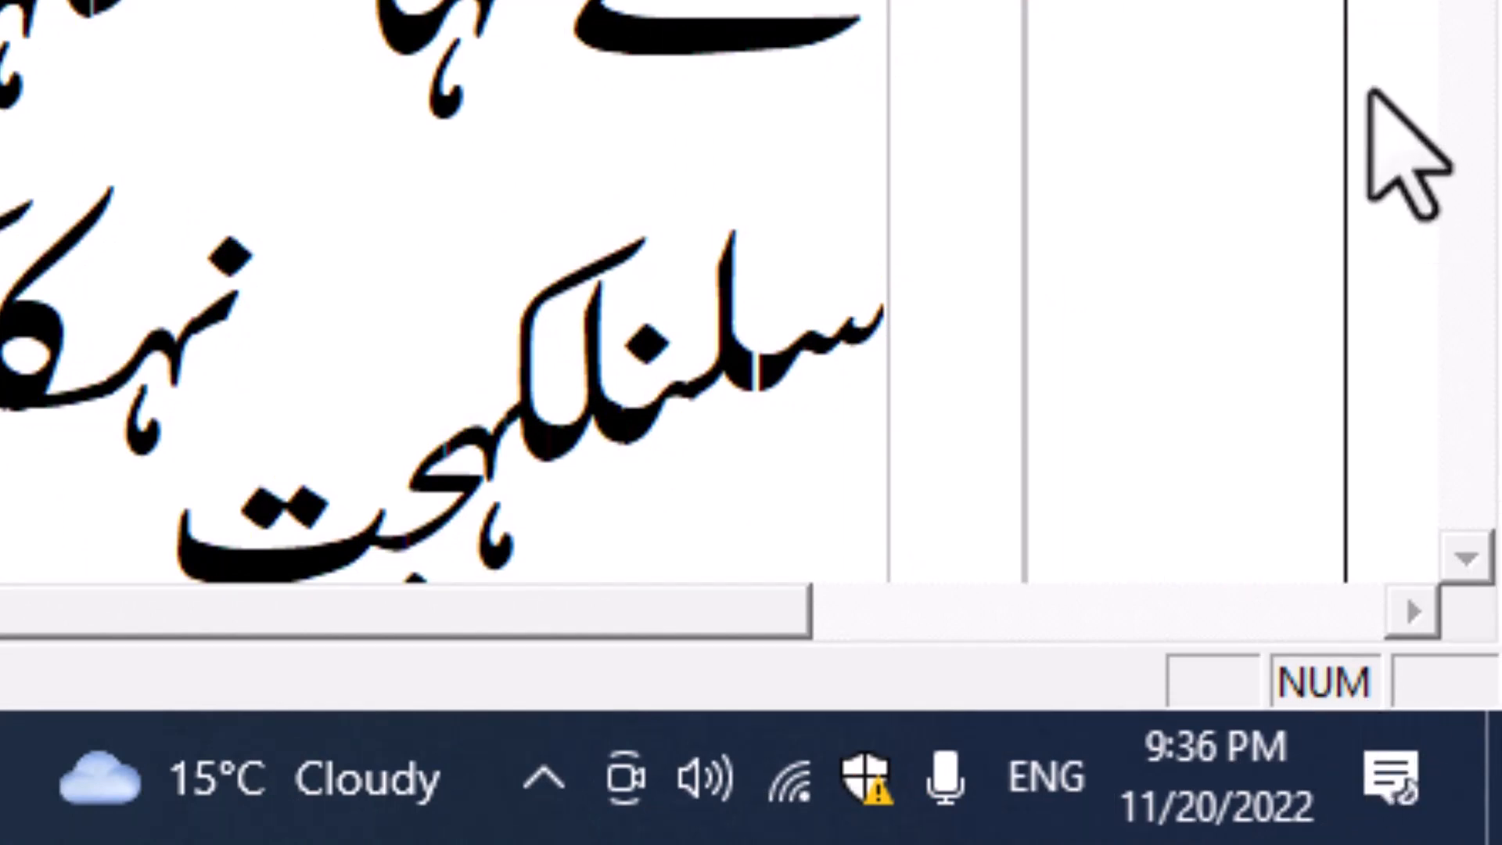
{"action": "key", "text": "Num_Lock"}
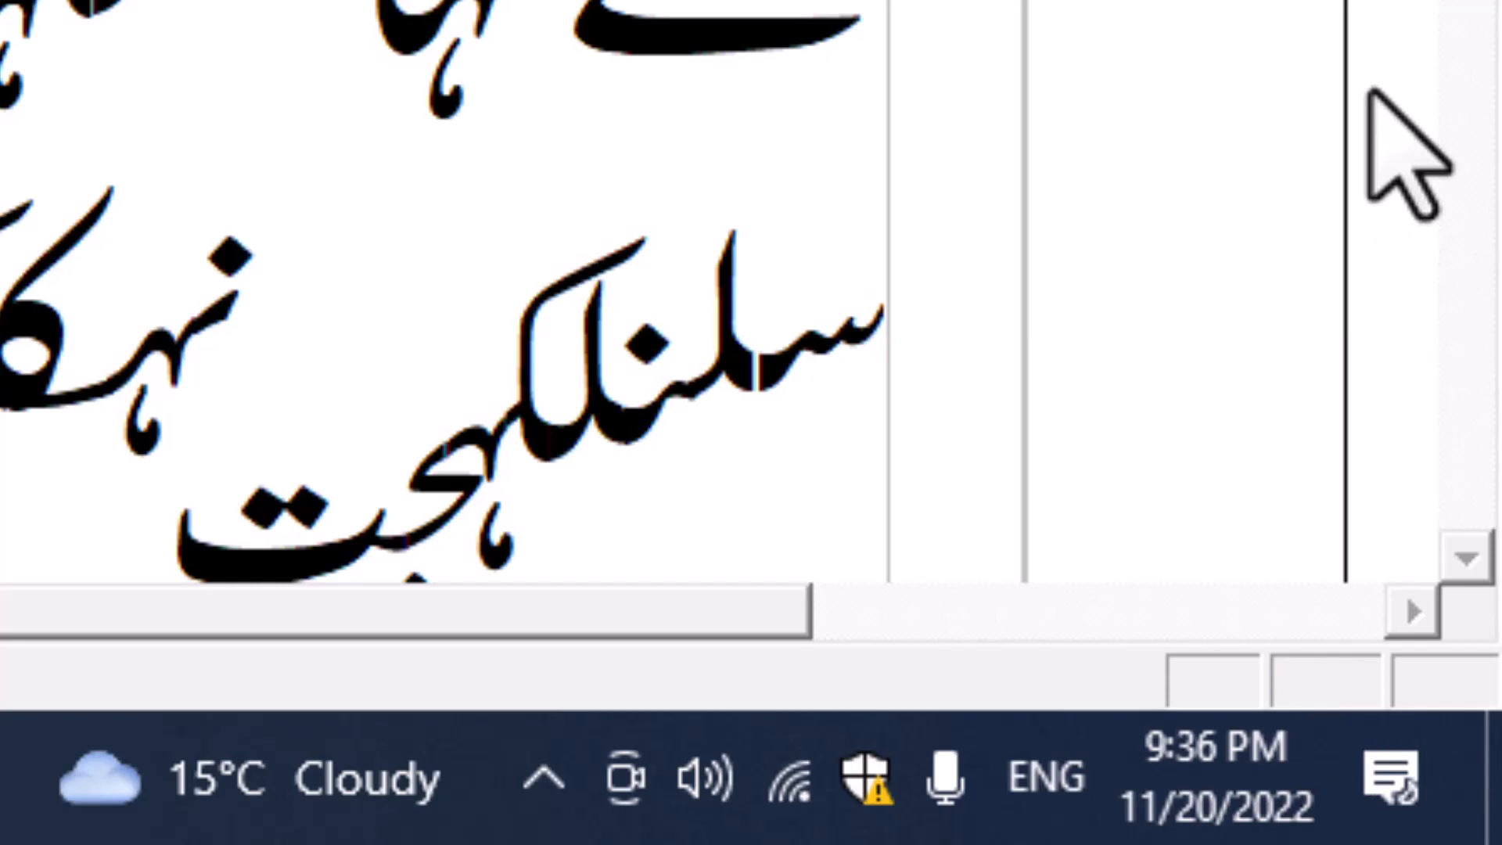
- Turn Num Lock back on and examine the yellow rectangle's Modify Object settings, leaving its values as they are
{"action": "key", "text": "Num_Lock"}
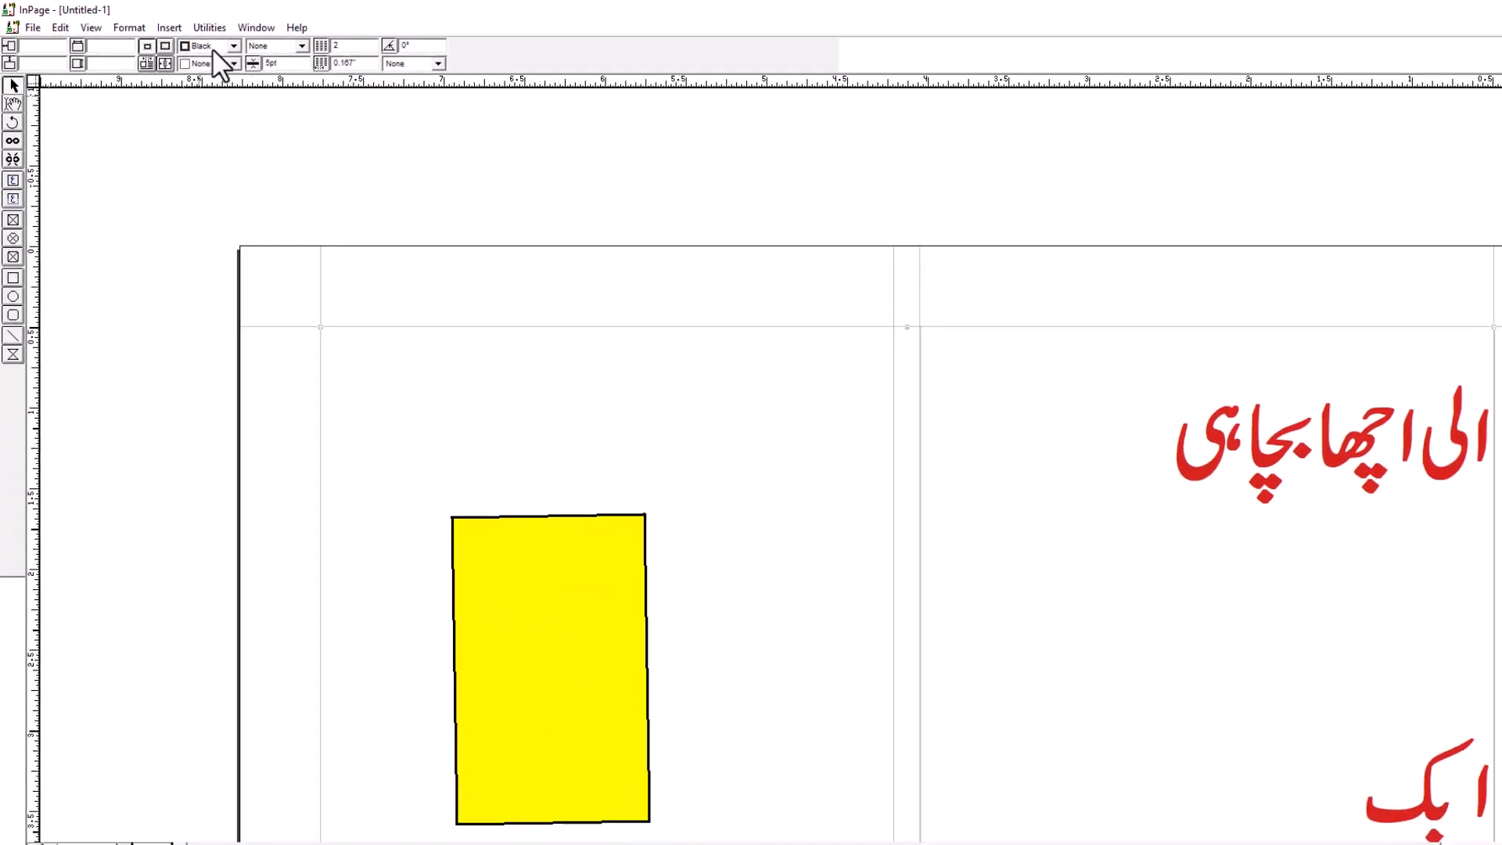
{"action": "double_click", "coordinate": [523, 555]}
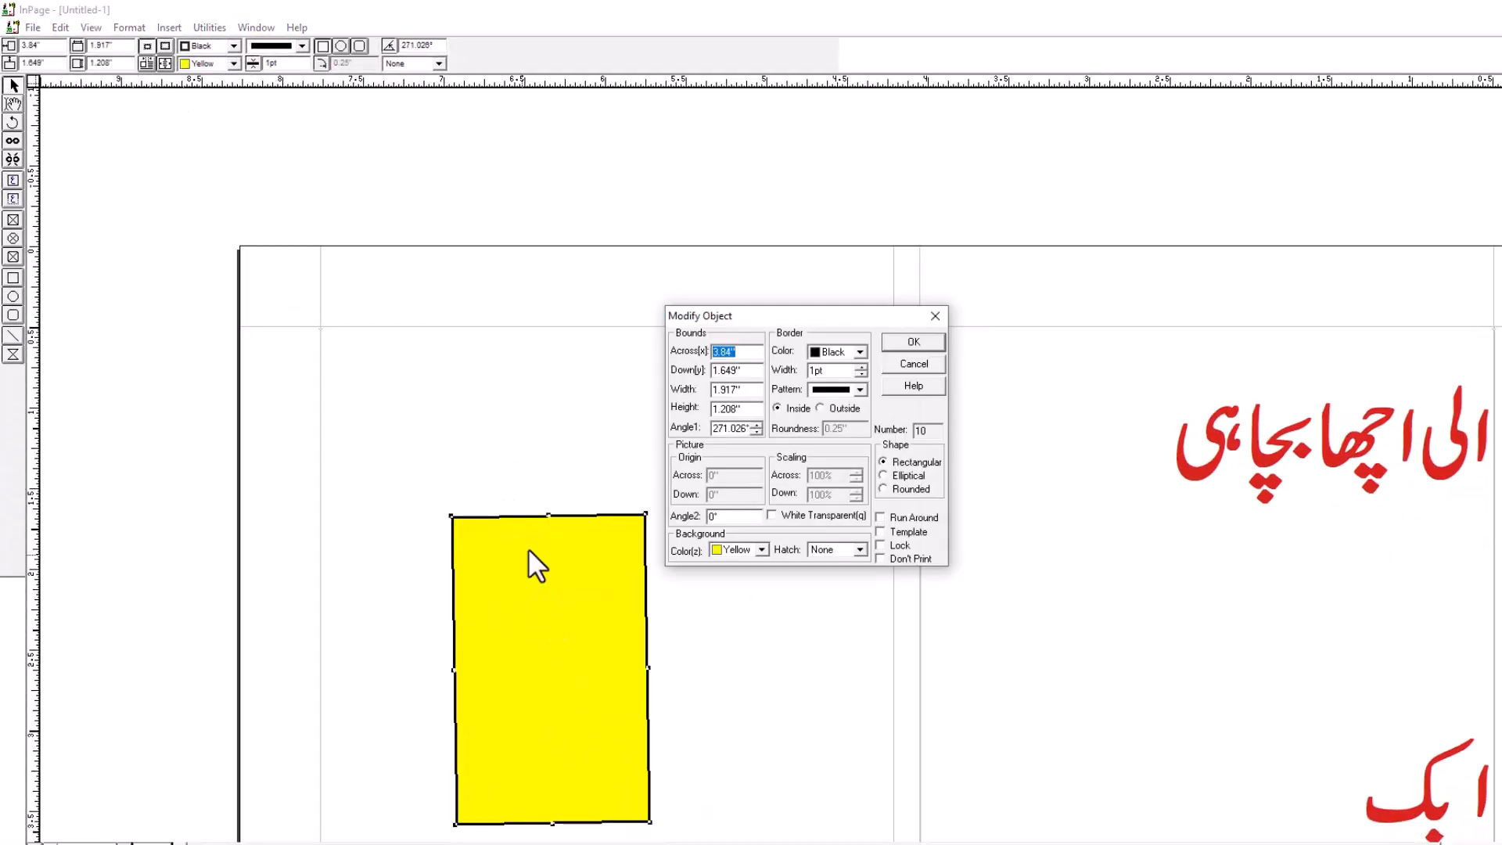
{"action": "left_click", "coordinate": [933, 316]}
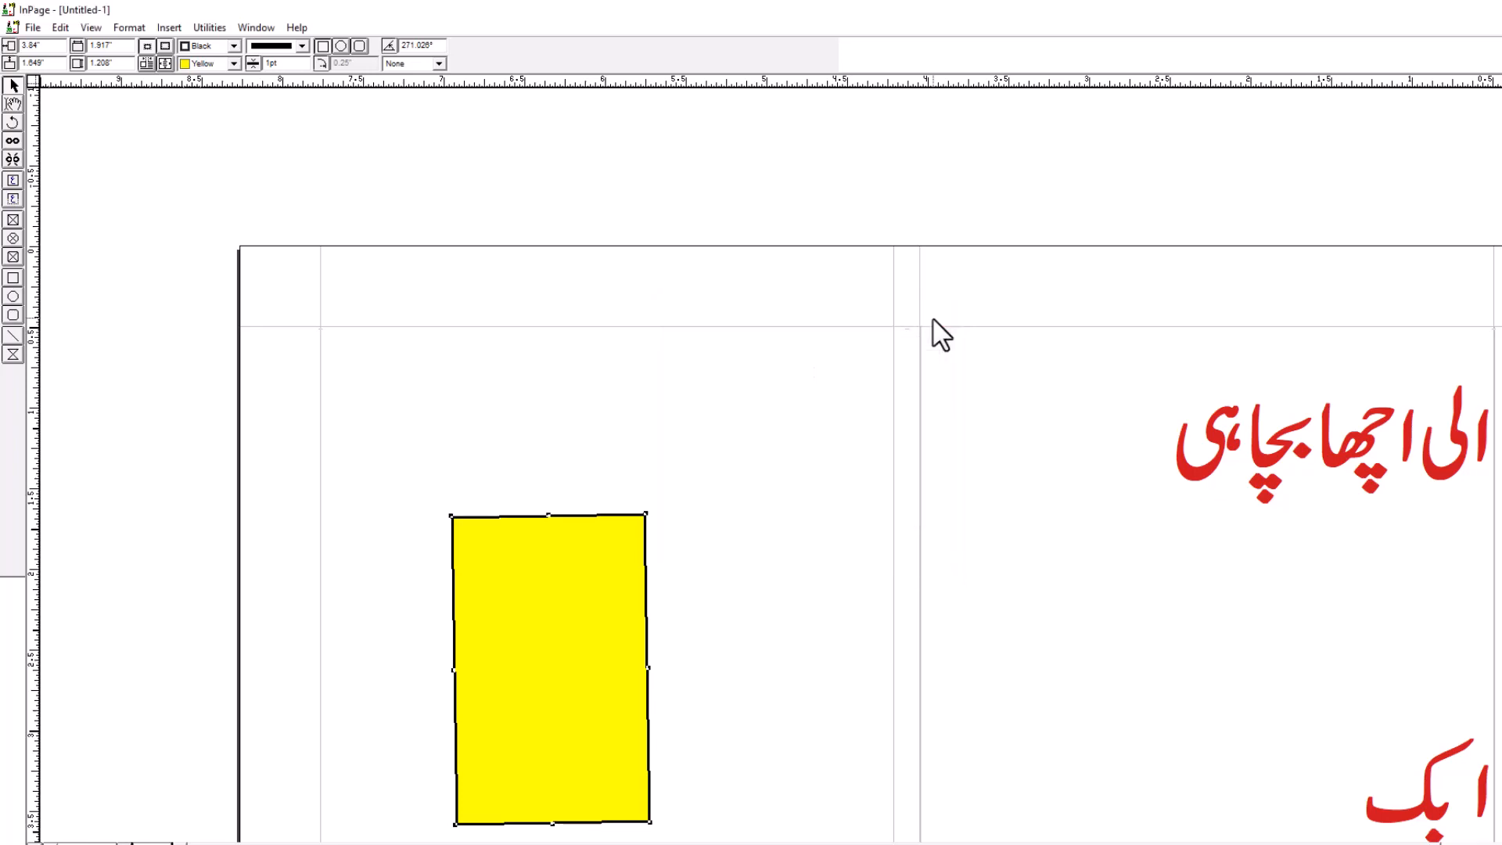
{"action": "scroll", "coordinate": [471, 574], "scroll_direction": "down", "scroll_amount": 3}
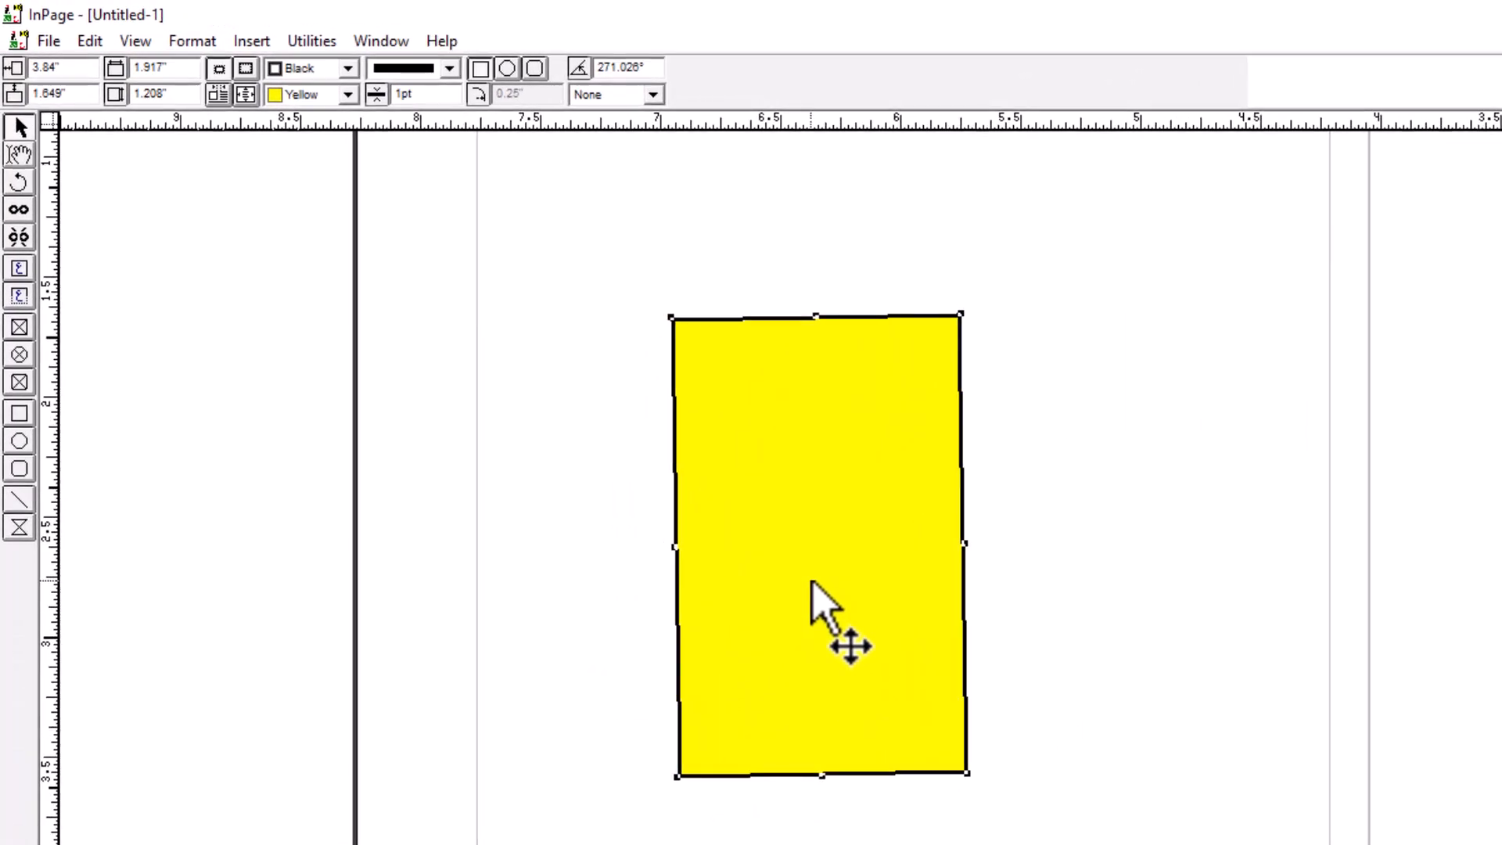
{"action": "double_click", "coordinate": [812, 582]}
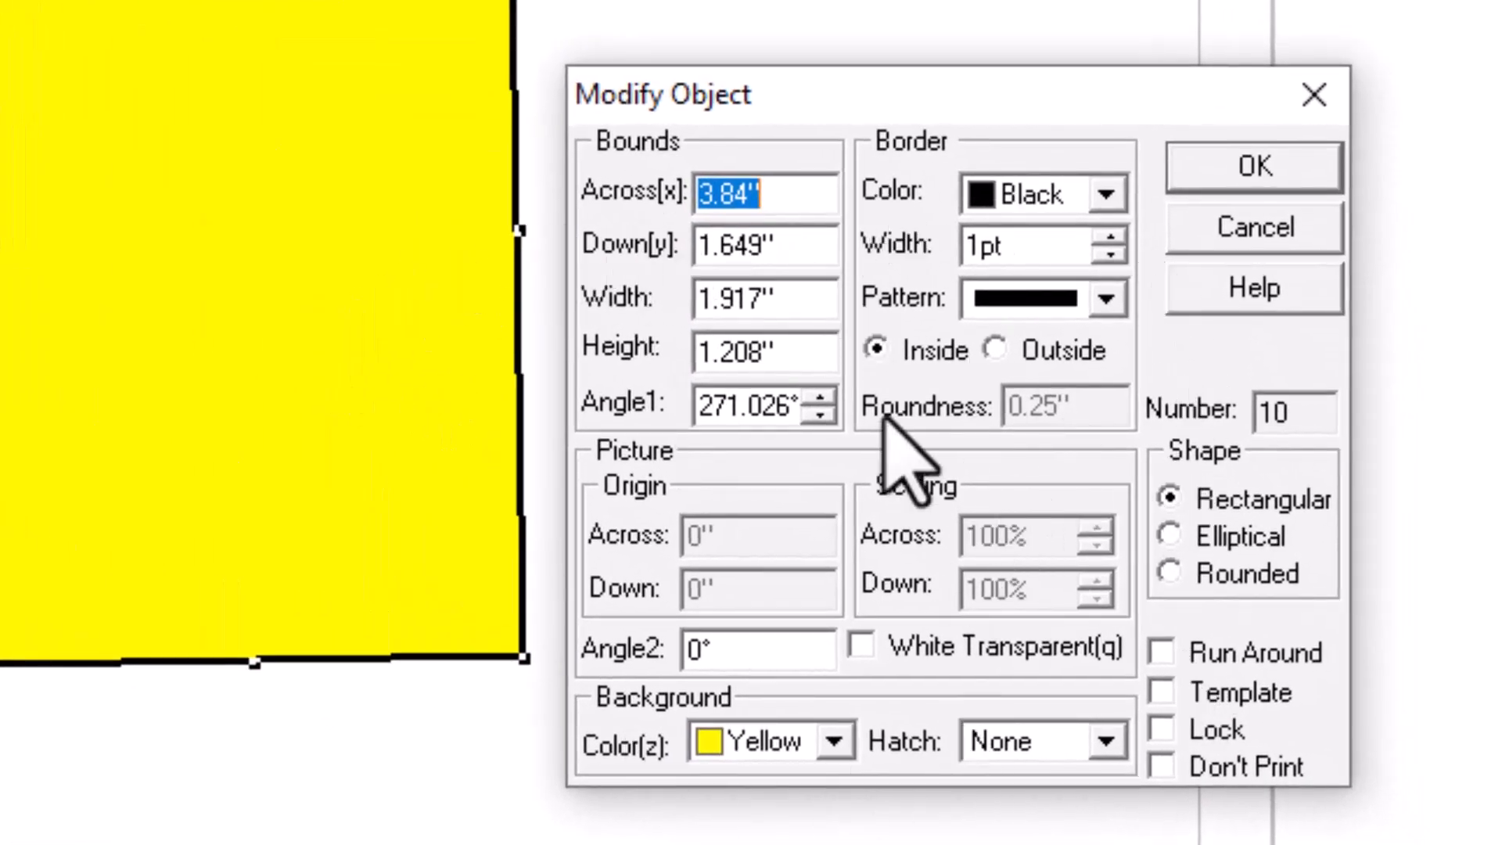
{"action": "left_click", "coordinate": [1221, 186]}
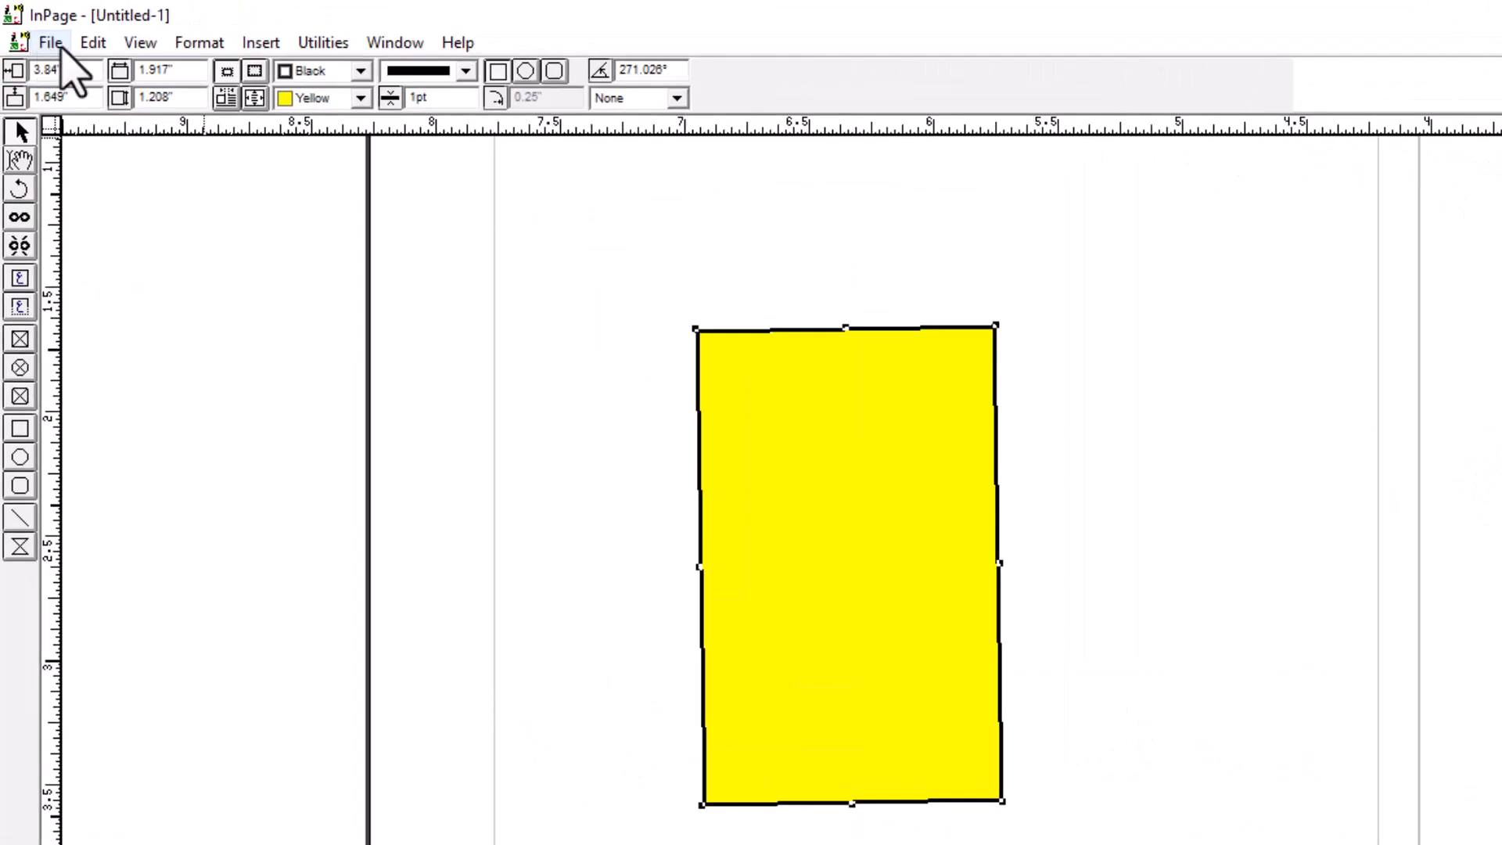
- Look through the available viewing, editing, file and formatting commands without running any of them
{"action": "scroll", "coordinate": [722, 487], "scroll_direction": "up", "scroll_amount": 5}
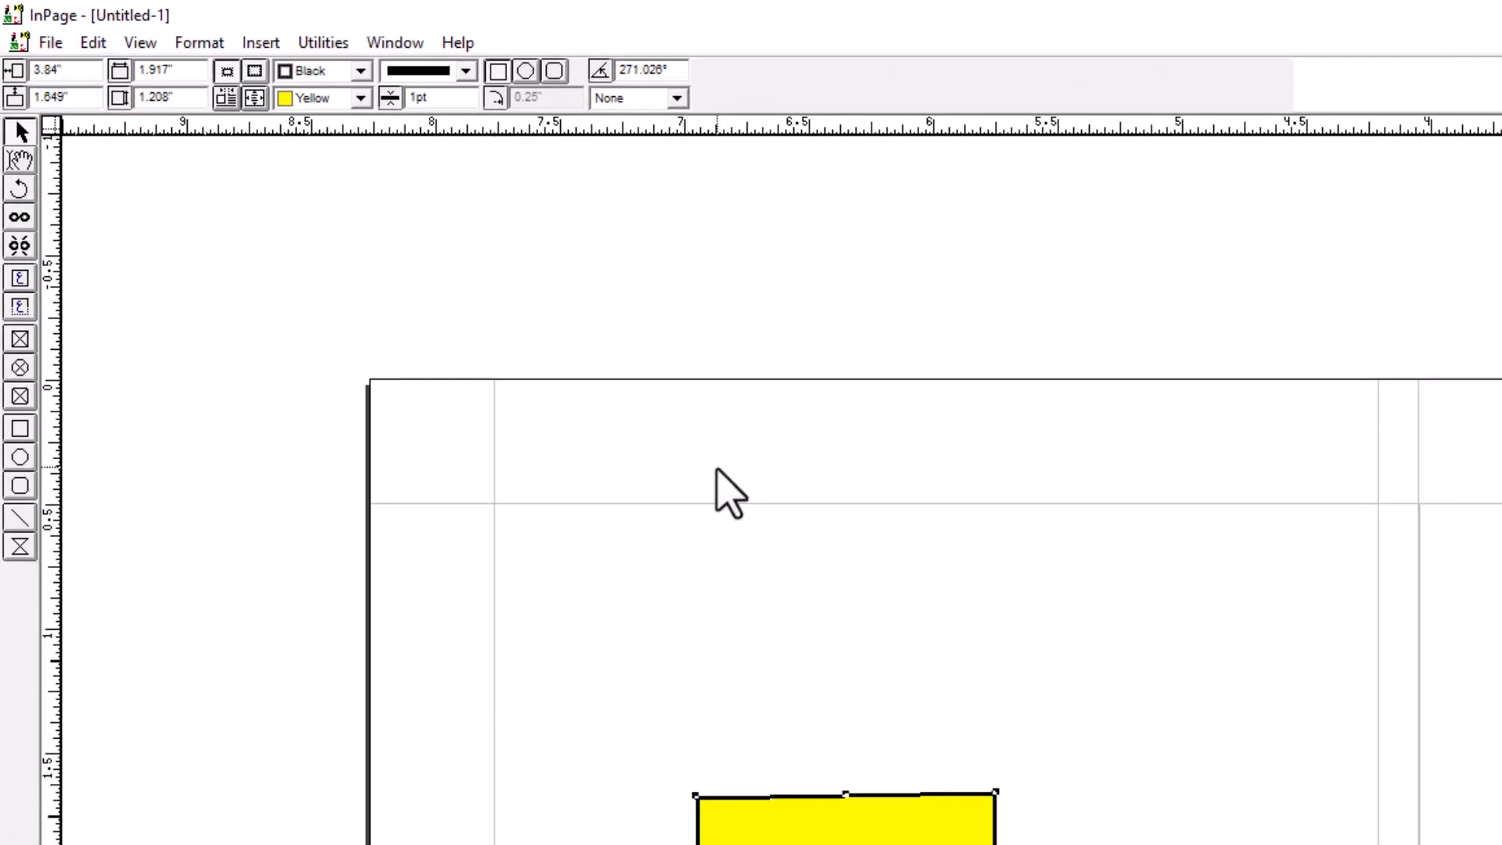
{"action": "scroll", "coordinate": [724, 485], "scroll_direction": "down", "scroll_amount": 3}
{"action": "left_click", "coordinate": [141, 45]}
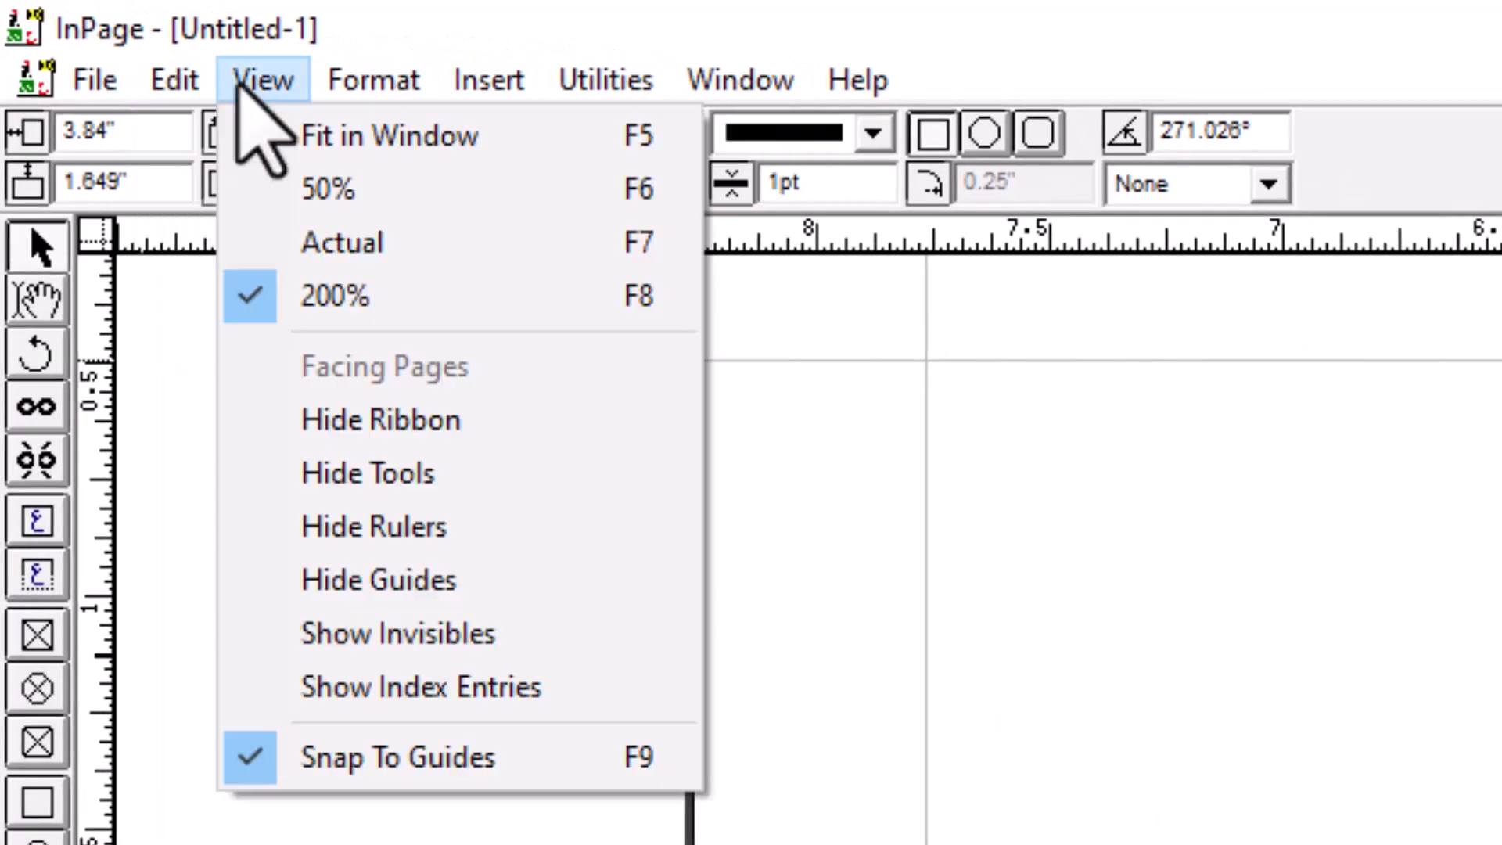
{"action": "mouse_move", "coordinate": [102, 46]}
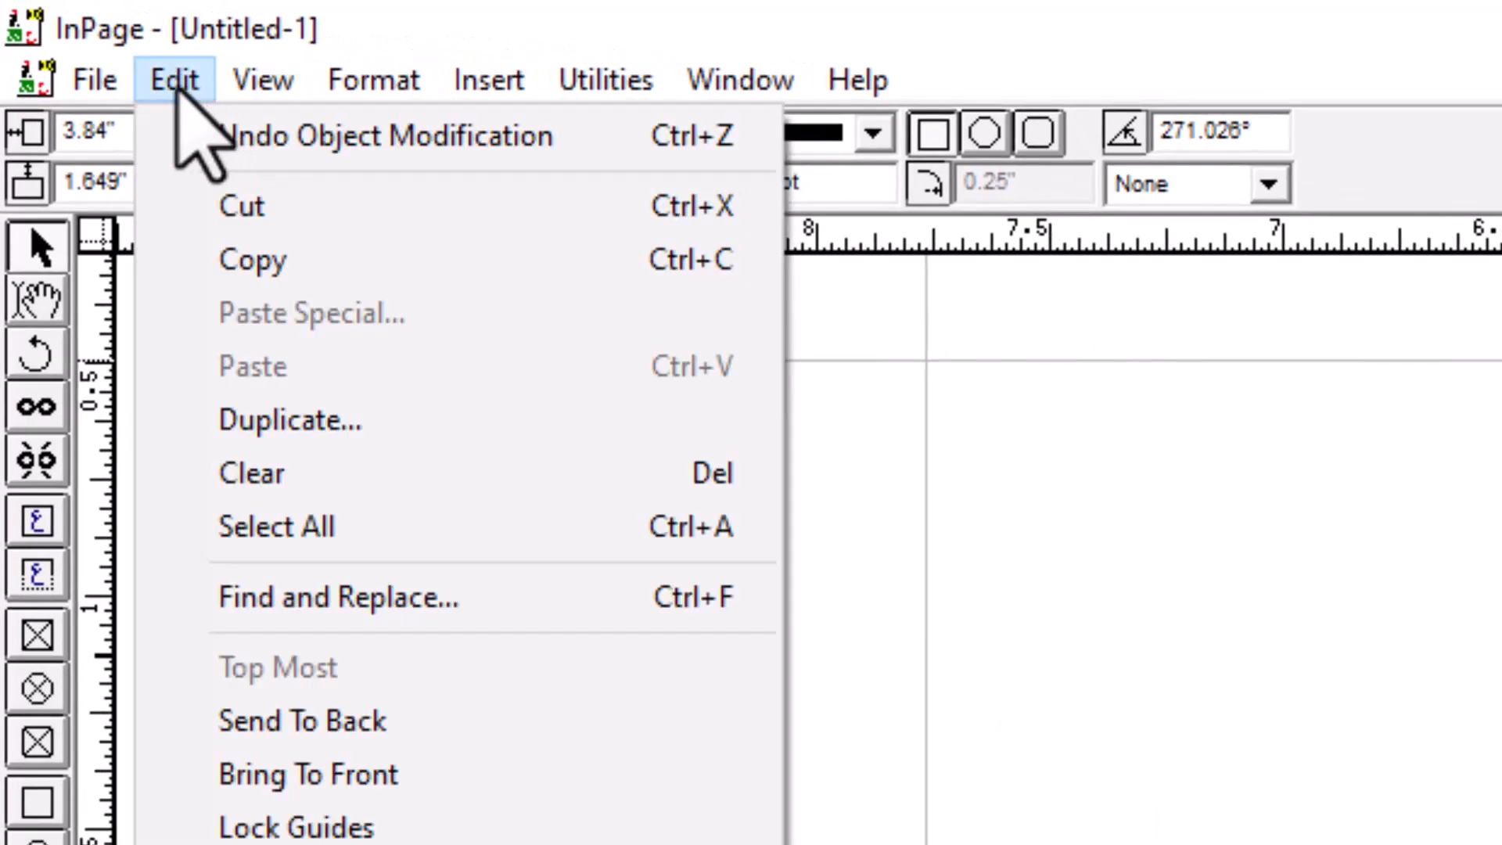
{"action": "mouse_move", "coordinate": [74, 66]}
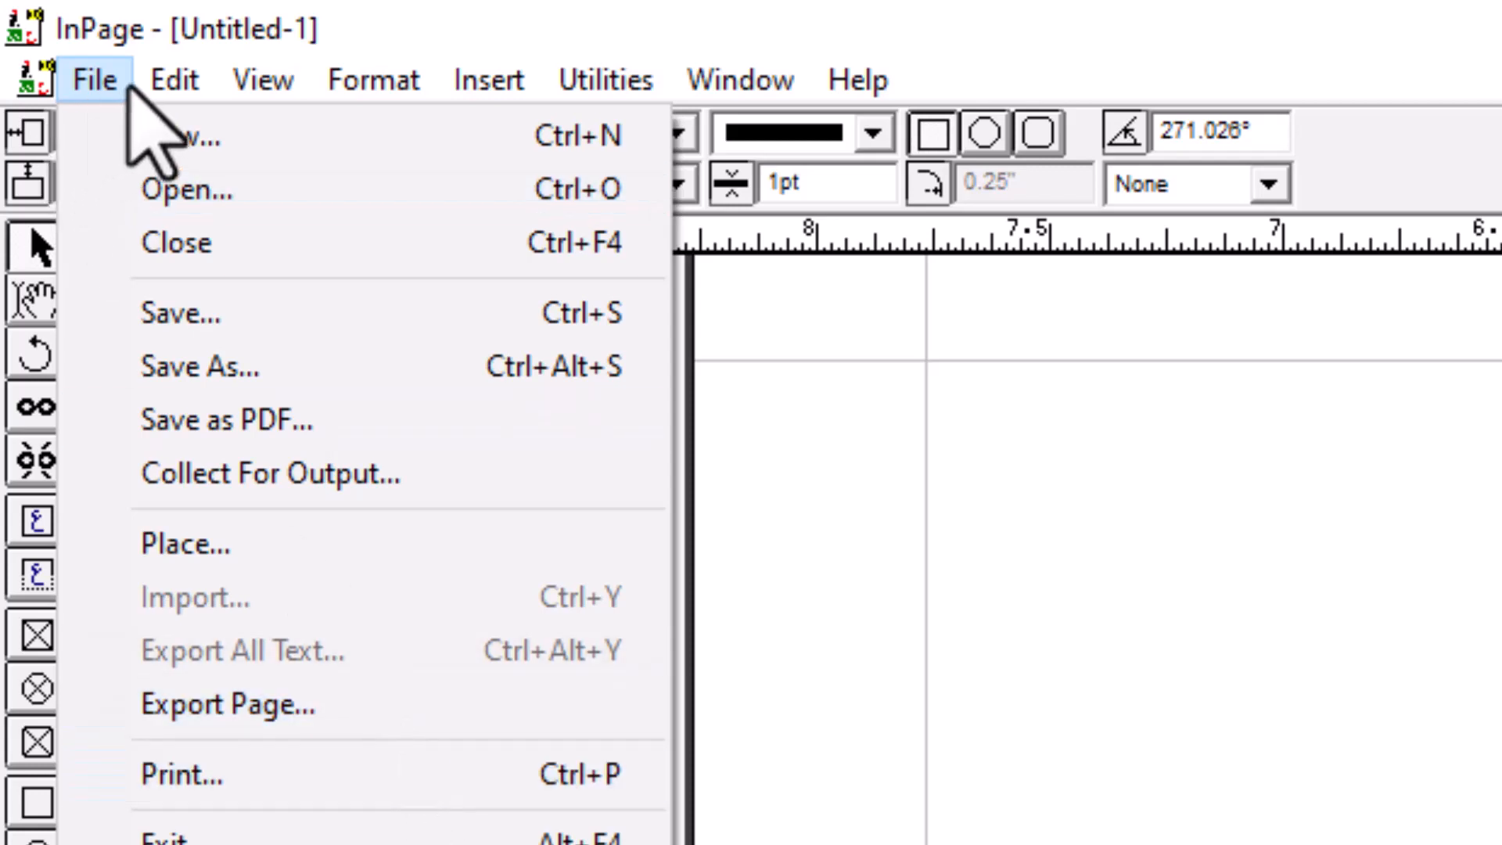
{"action": "mouse_move", "coordinate": [155, 84]}
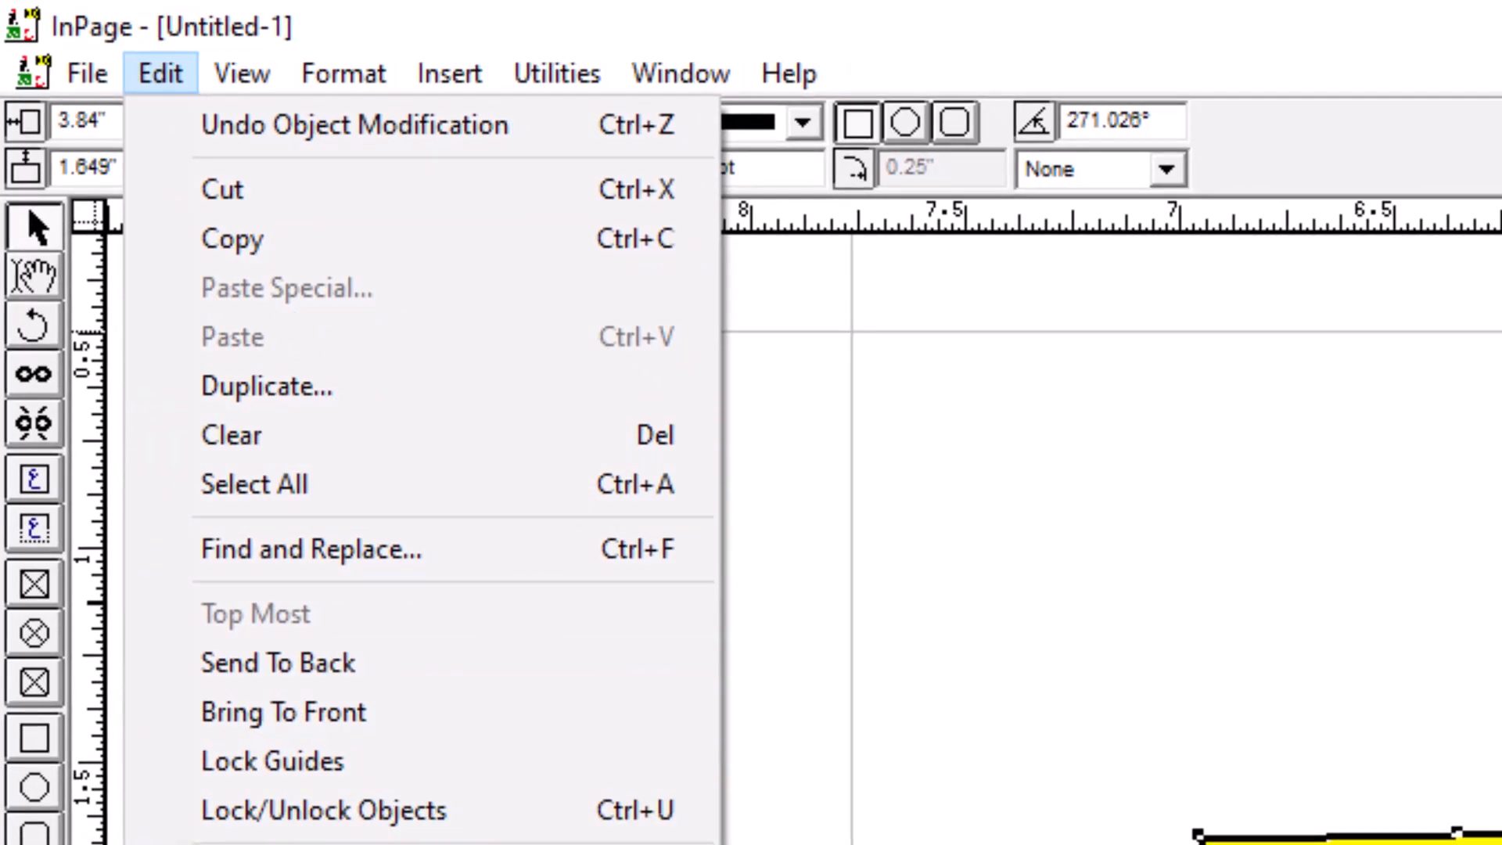
{"action": "mouse_move", "coordinate": [258, 82]}
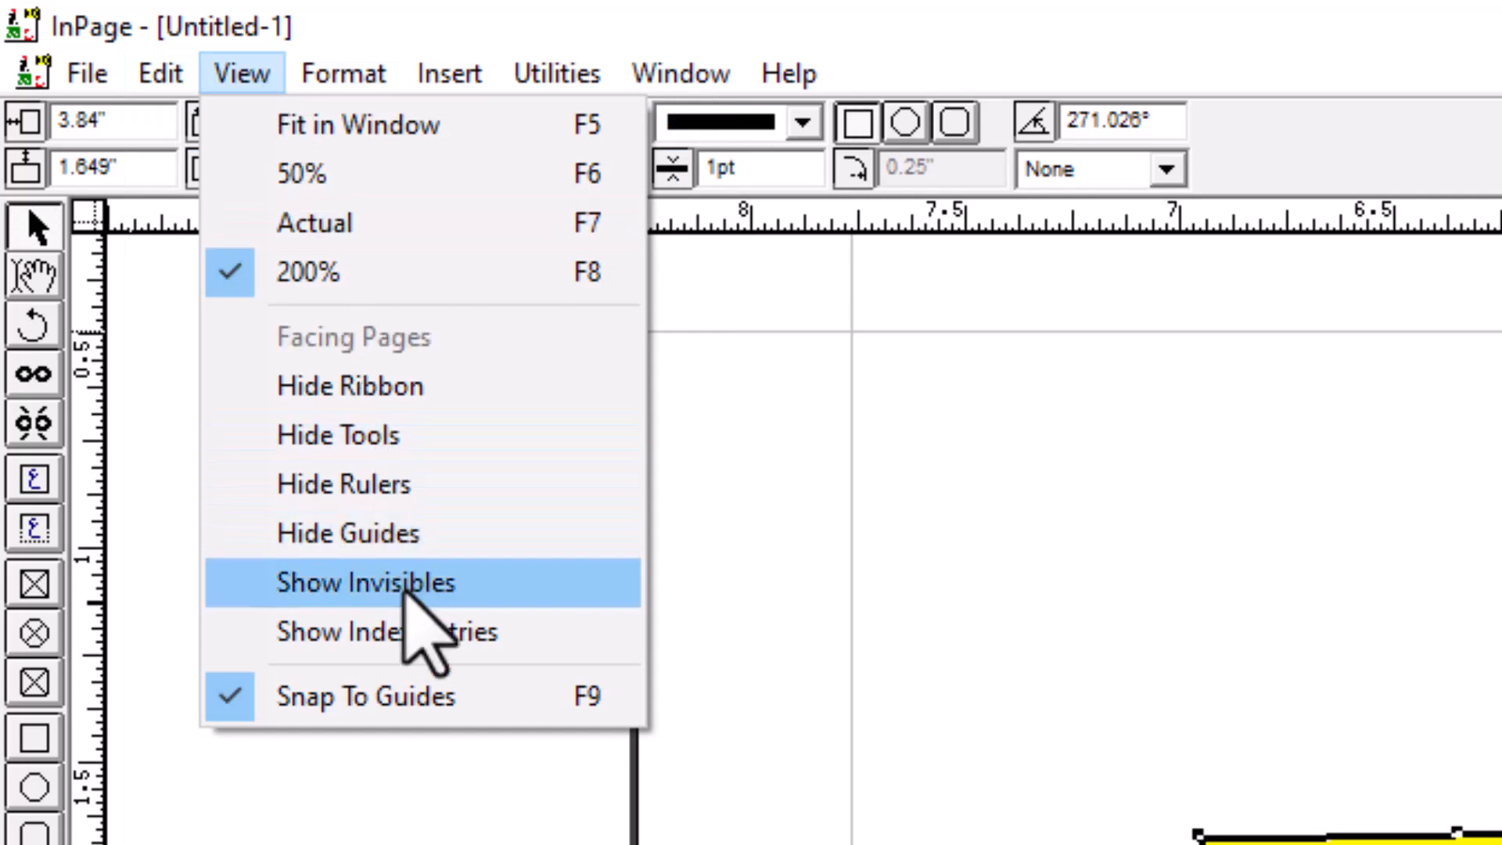
{"action": "mouse_move", "coordinate": [349, 67]}
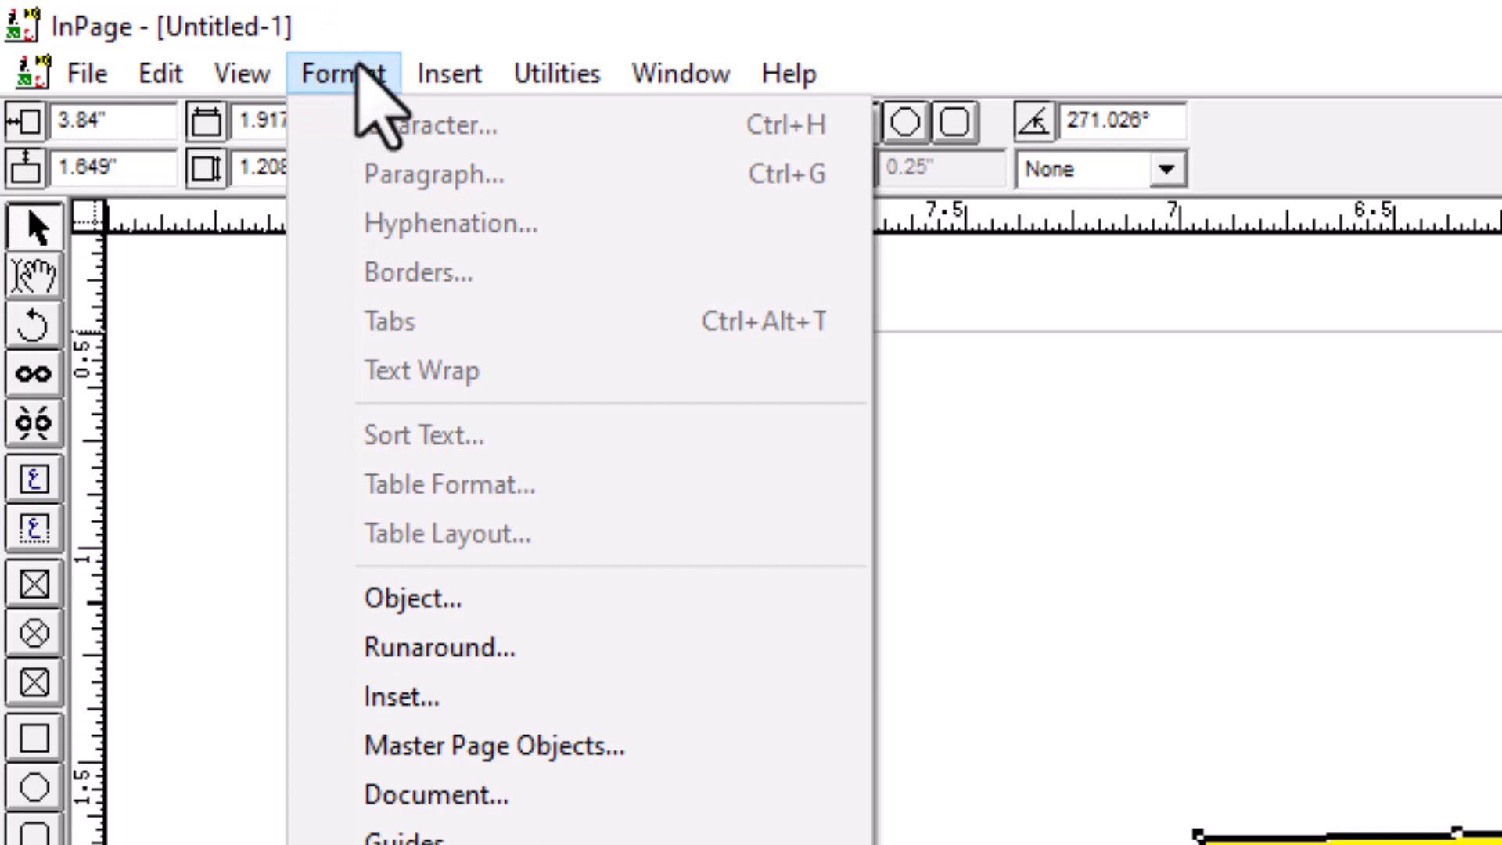
- Insert 1 page after the current page and look over the new page from top to bottom
{"action": "mouse_move", "coordinate": [446, 71]}
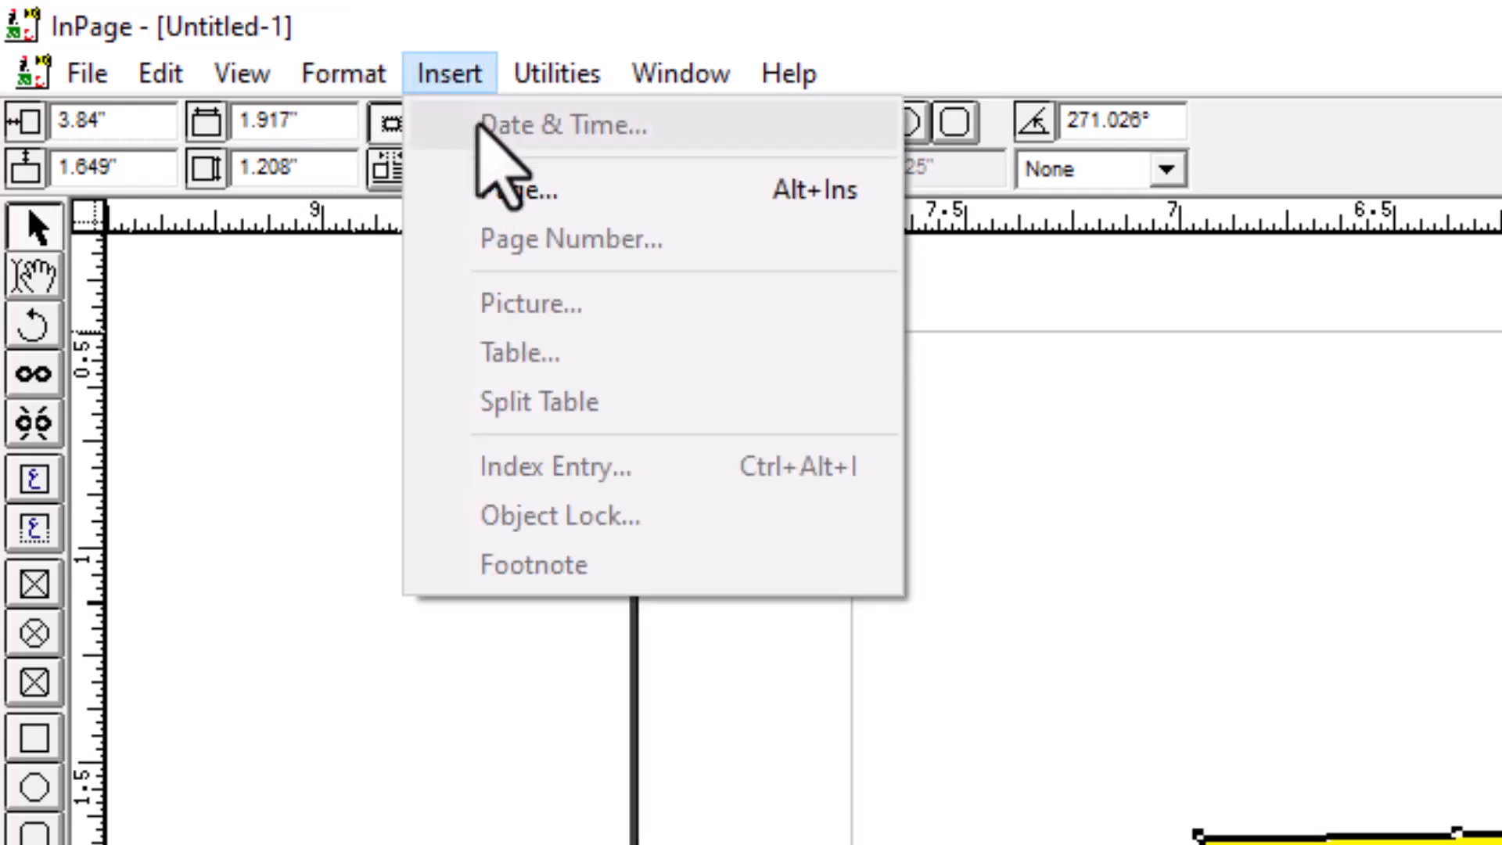
{"action": "left_click", "coordinate": [517, 192]}
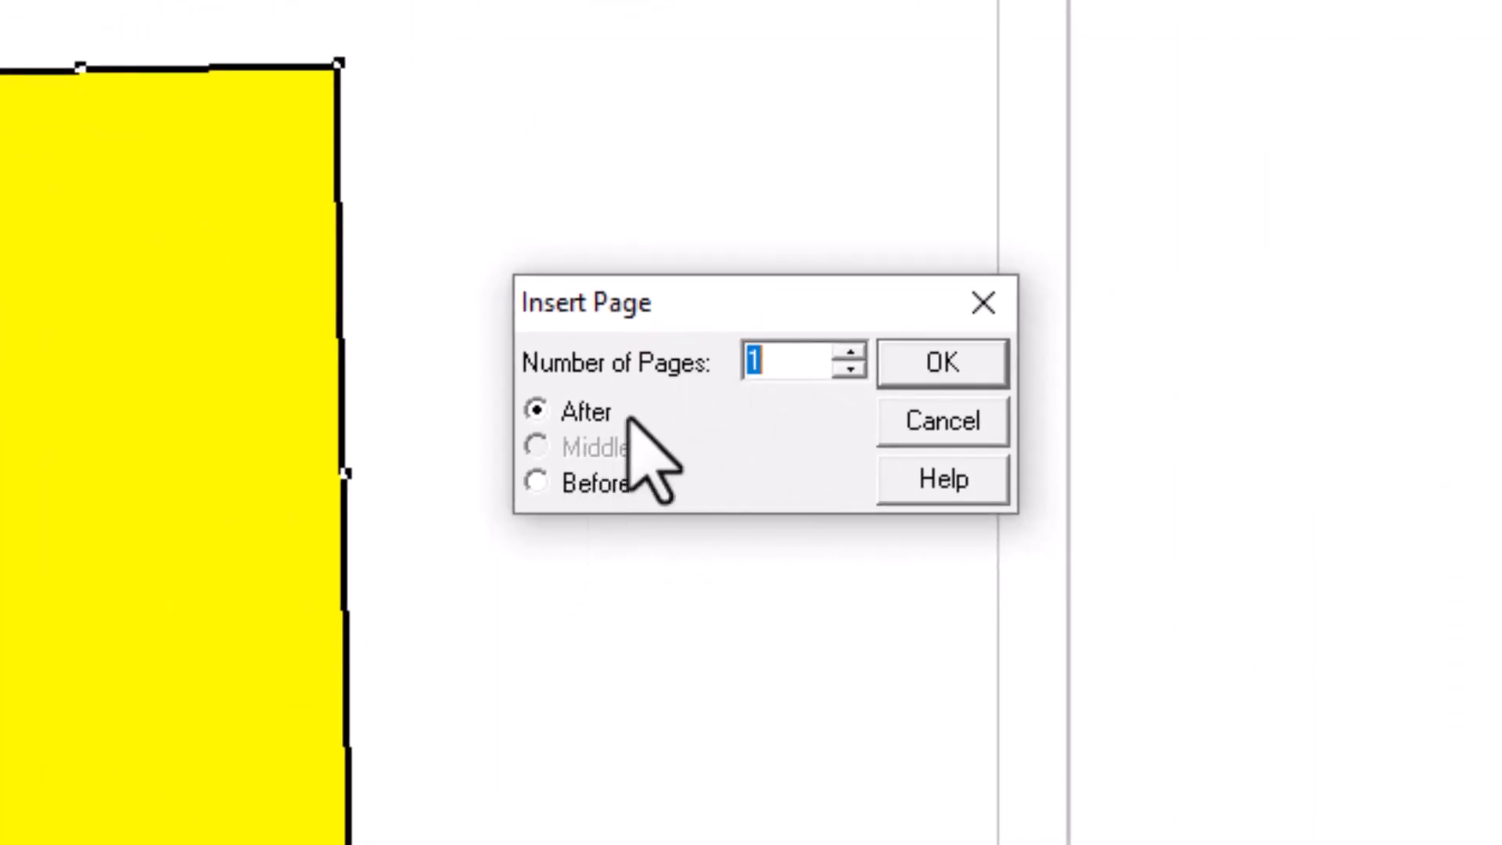
{"action": "left_click", "coordinate": [930, 364]}
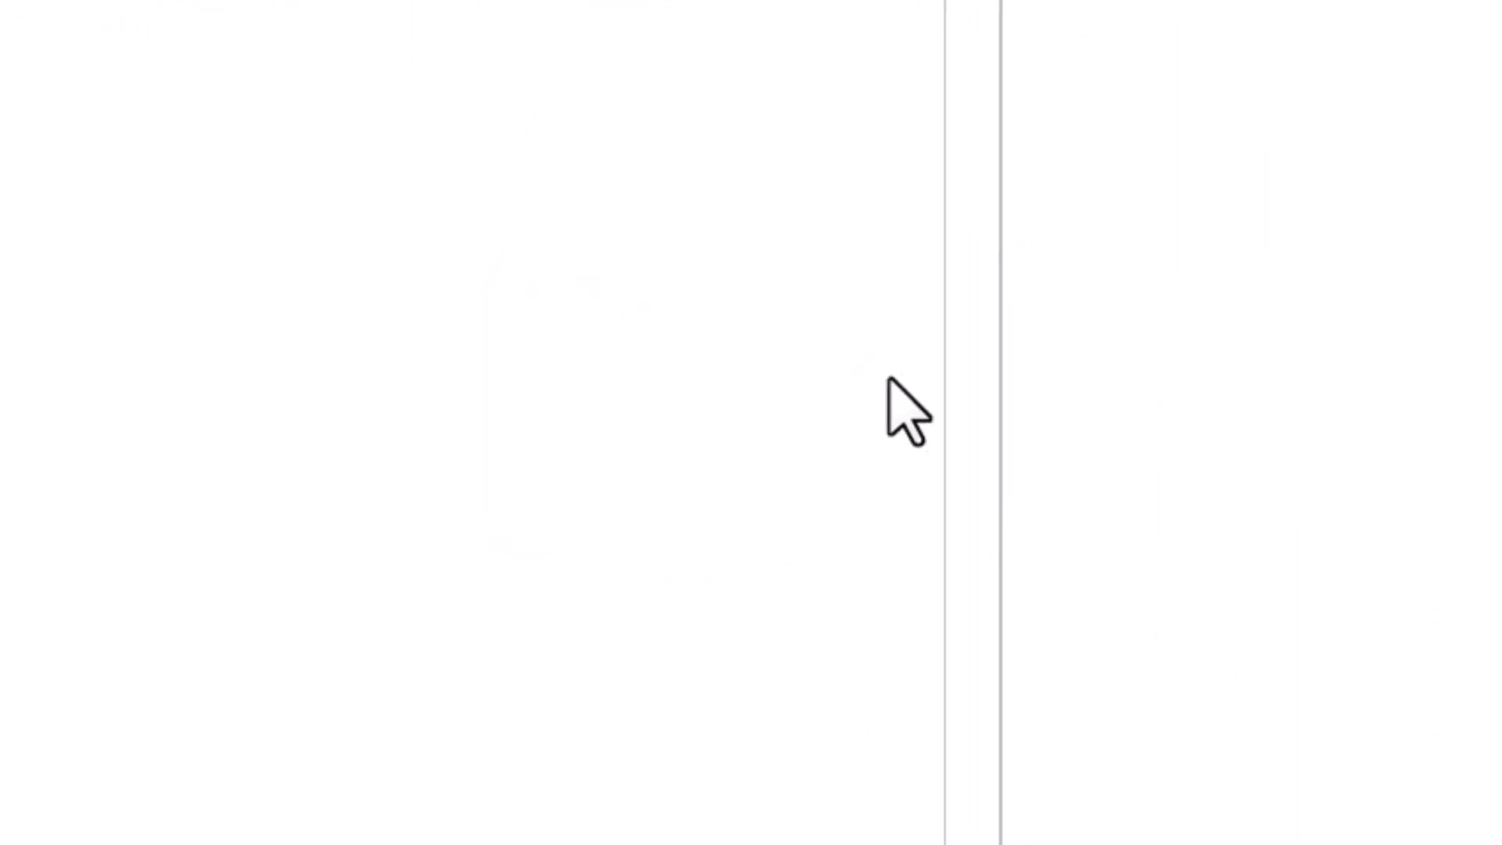
{"action": "scroll", "coordinate": [811, 396], "scroll_direction": "down", "scroll_amount": 10}
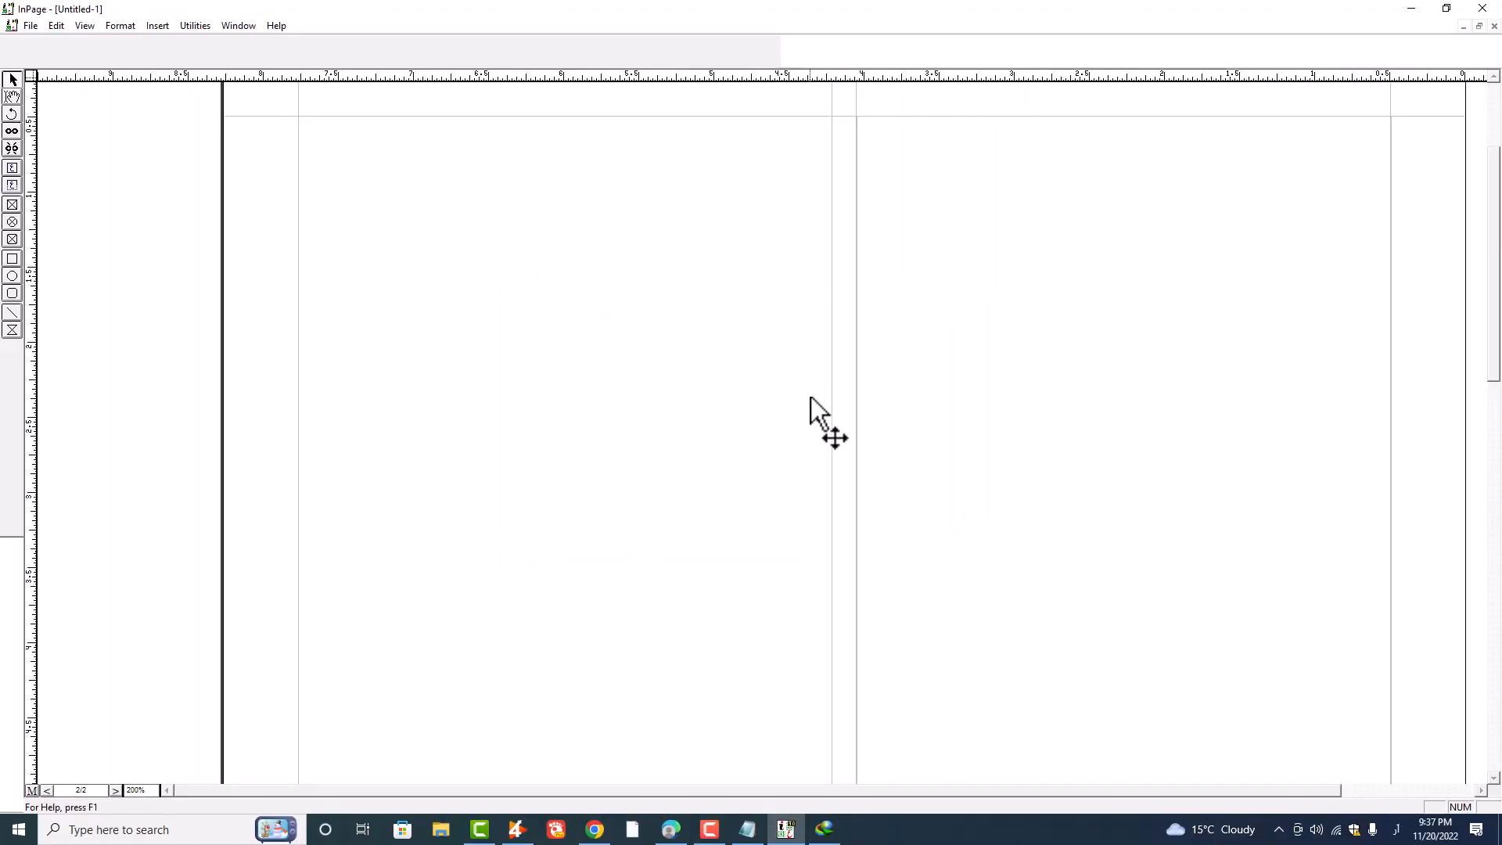
{"action": "scroll", "coordinate": [811, 396], "scroll_direction": "down", "scroll_amount": 3}
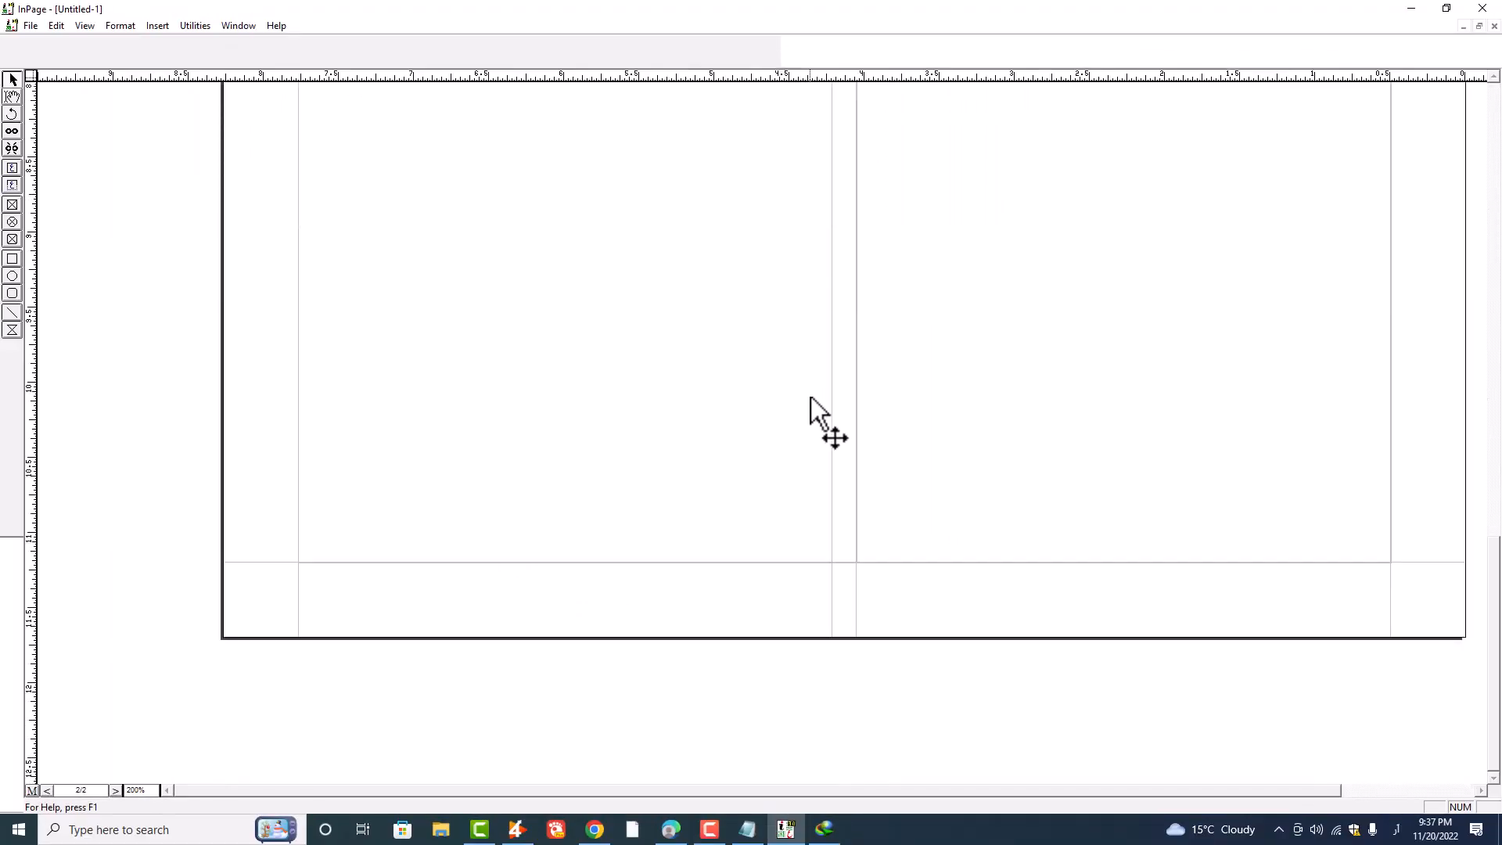
{"action": "scroll", "coordinate": [811, 397], "scroll_direction": "up", "scroll_amount": 20}
{"action": "scroll", "coordinate": [817, 394], "scroll_direction": "down", "scroll_amount": 20}
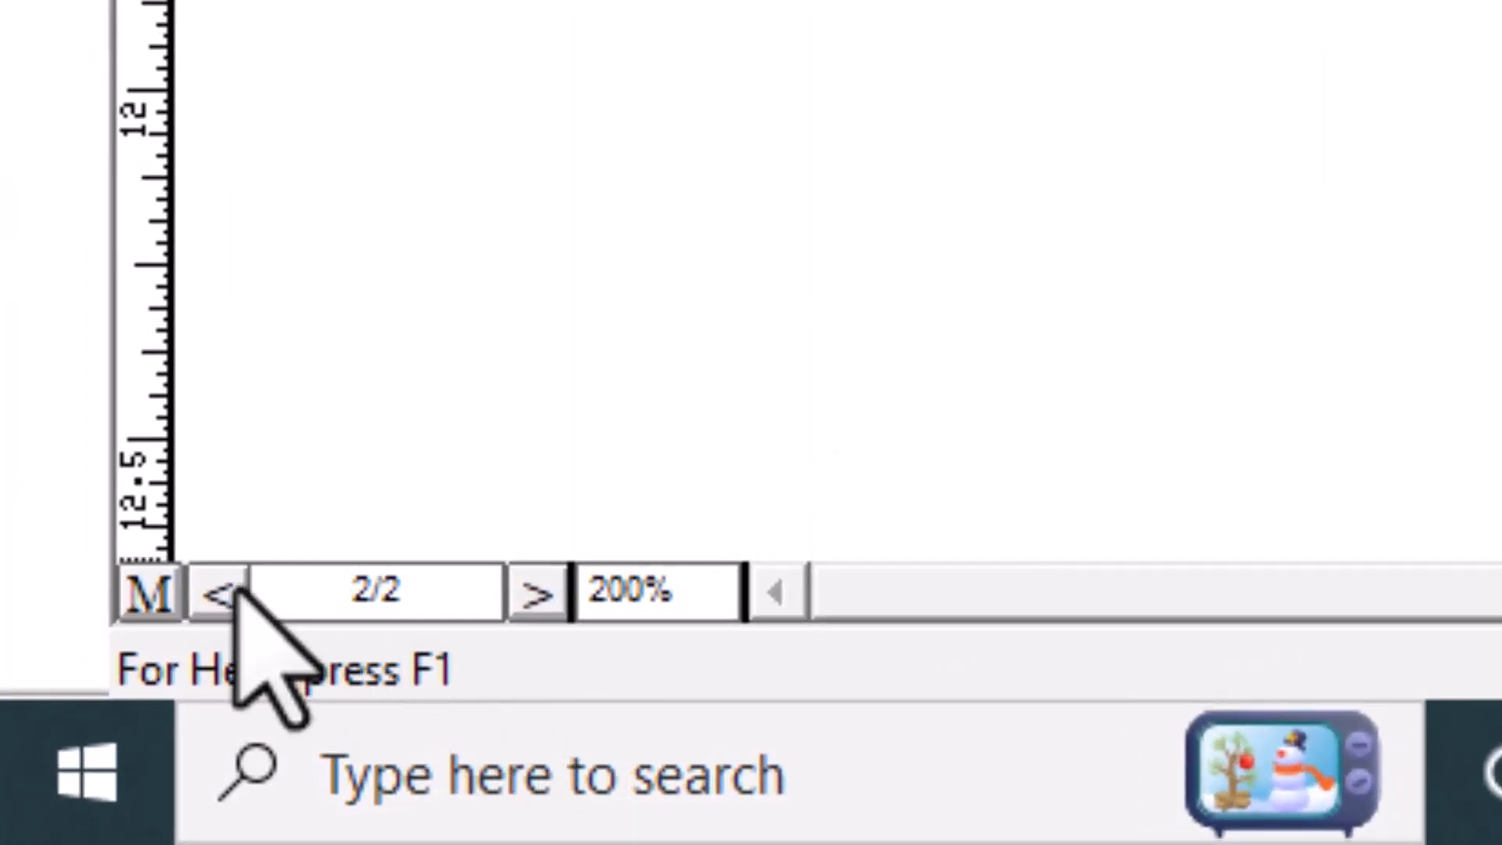
- Go to page 1 by its page number and view the top of the page
{"action": "left_click_drag", "start_coordinate": [500, 609], "coordinate": [168, 540]}
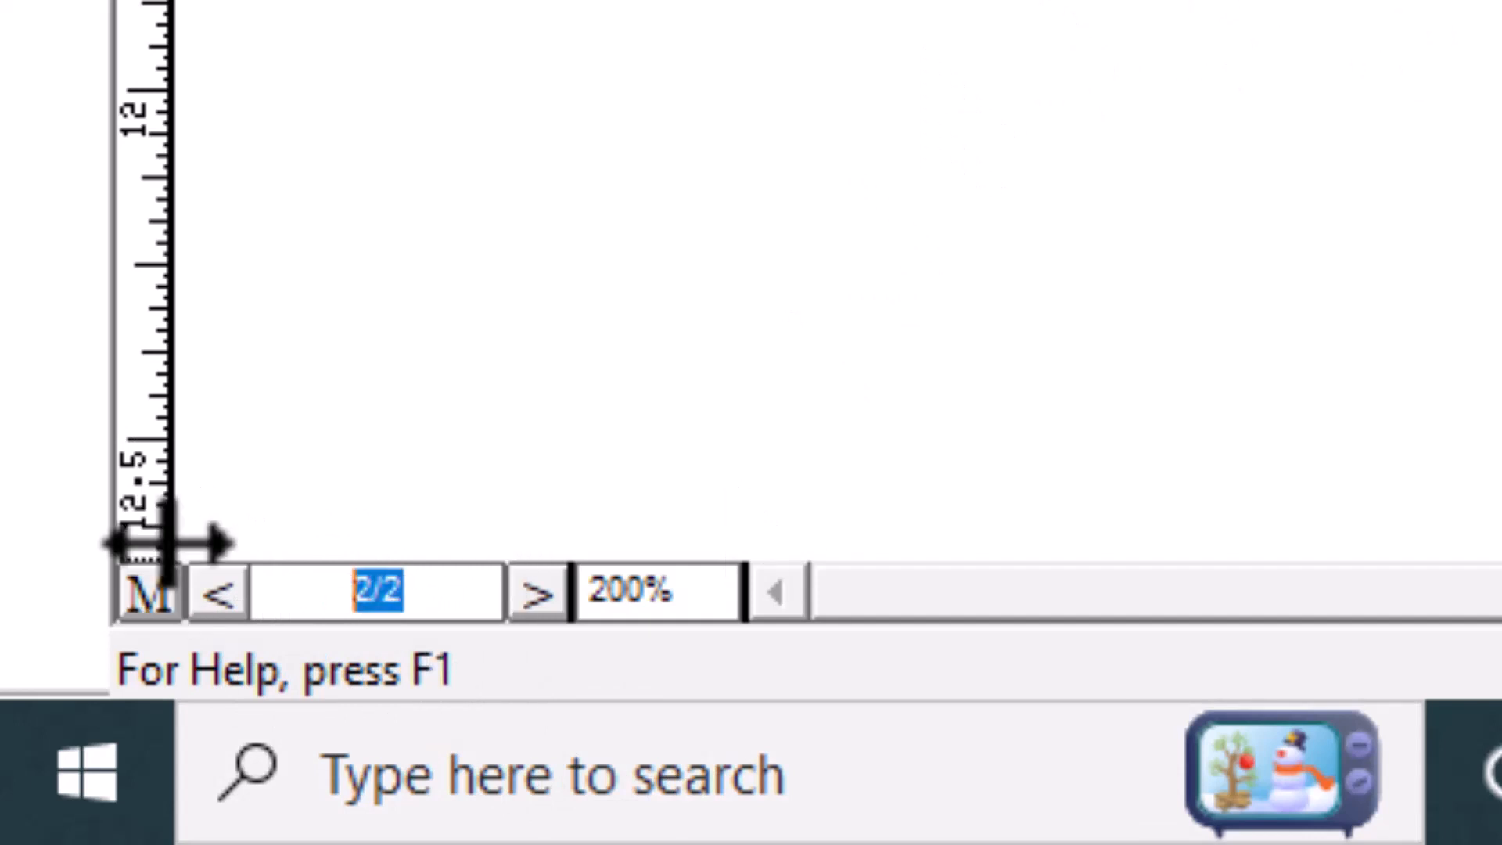
{"action": "type", "text": "1"}
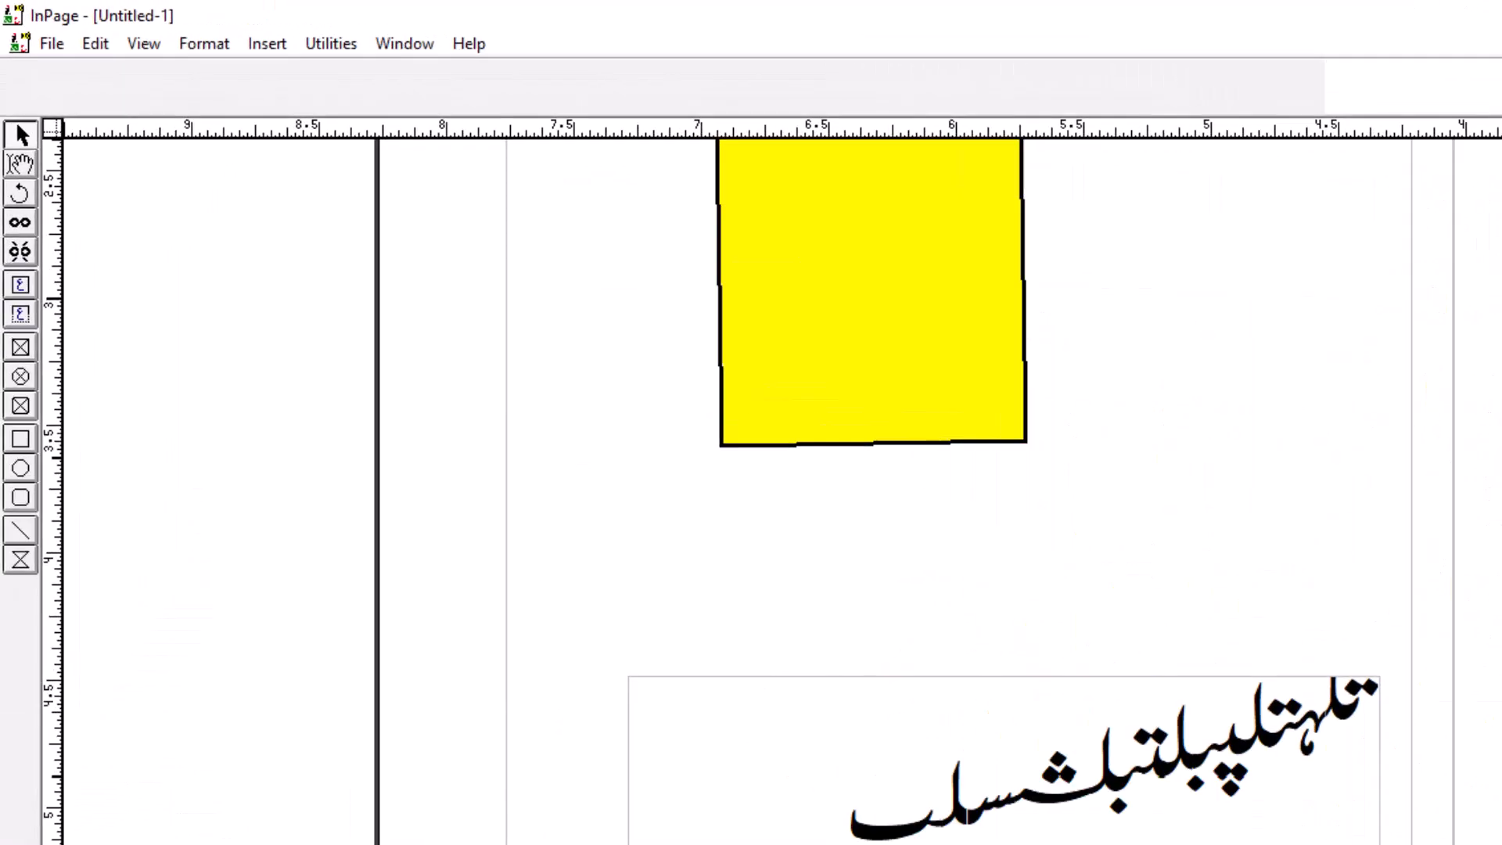
{"action": "scroll", "coordinate": [782, 509], "scroll_direction": "up", "scroll_amount": 2}
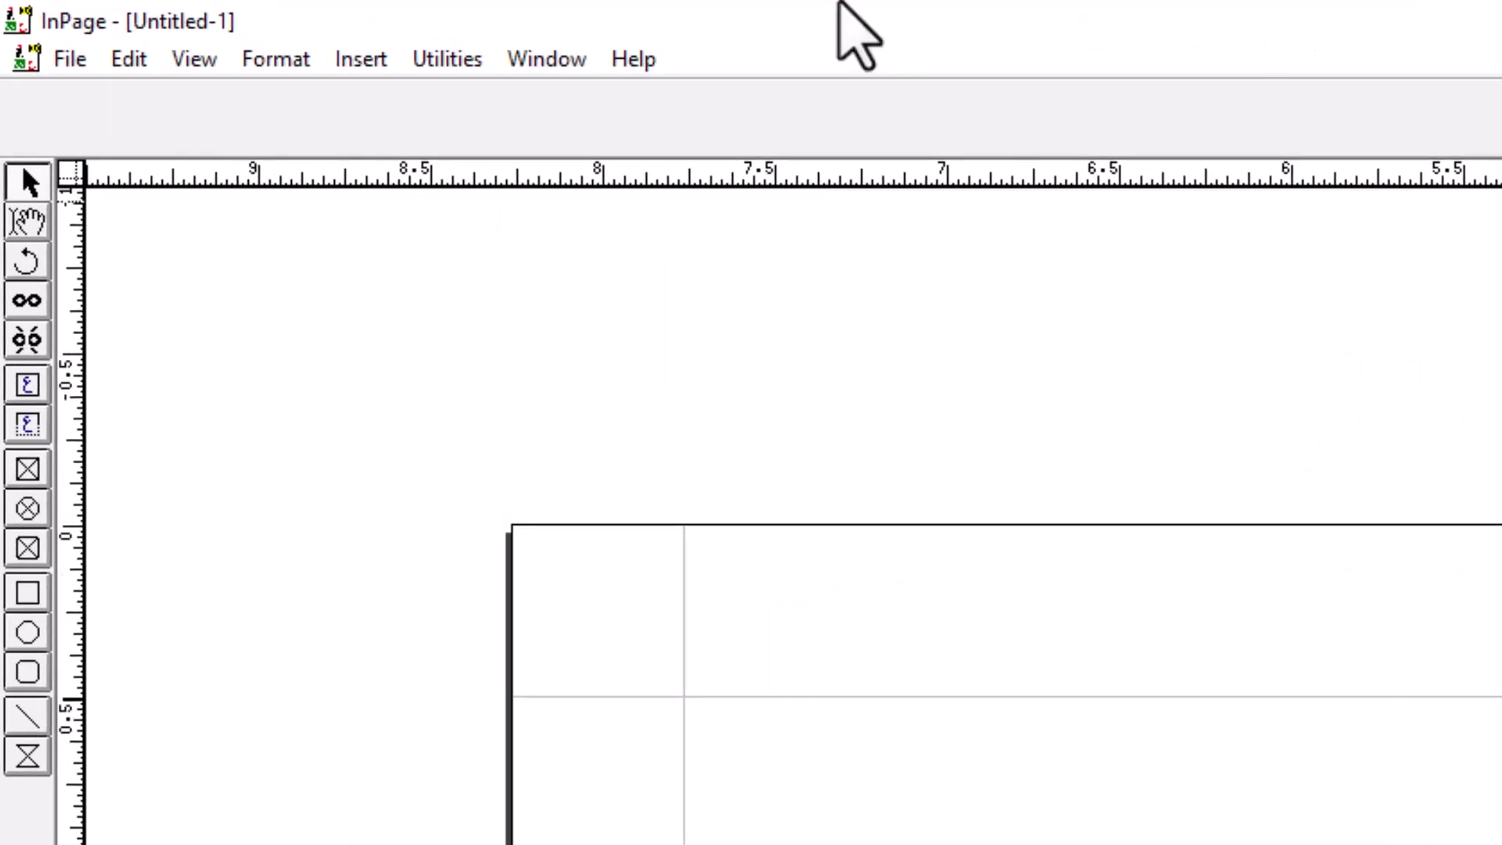
- Open the Spell Checker, move its window off the page text to view its options, and close it
{"action": "left_click", "coordinate": [382, 63]}
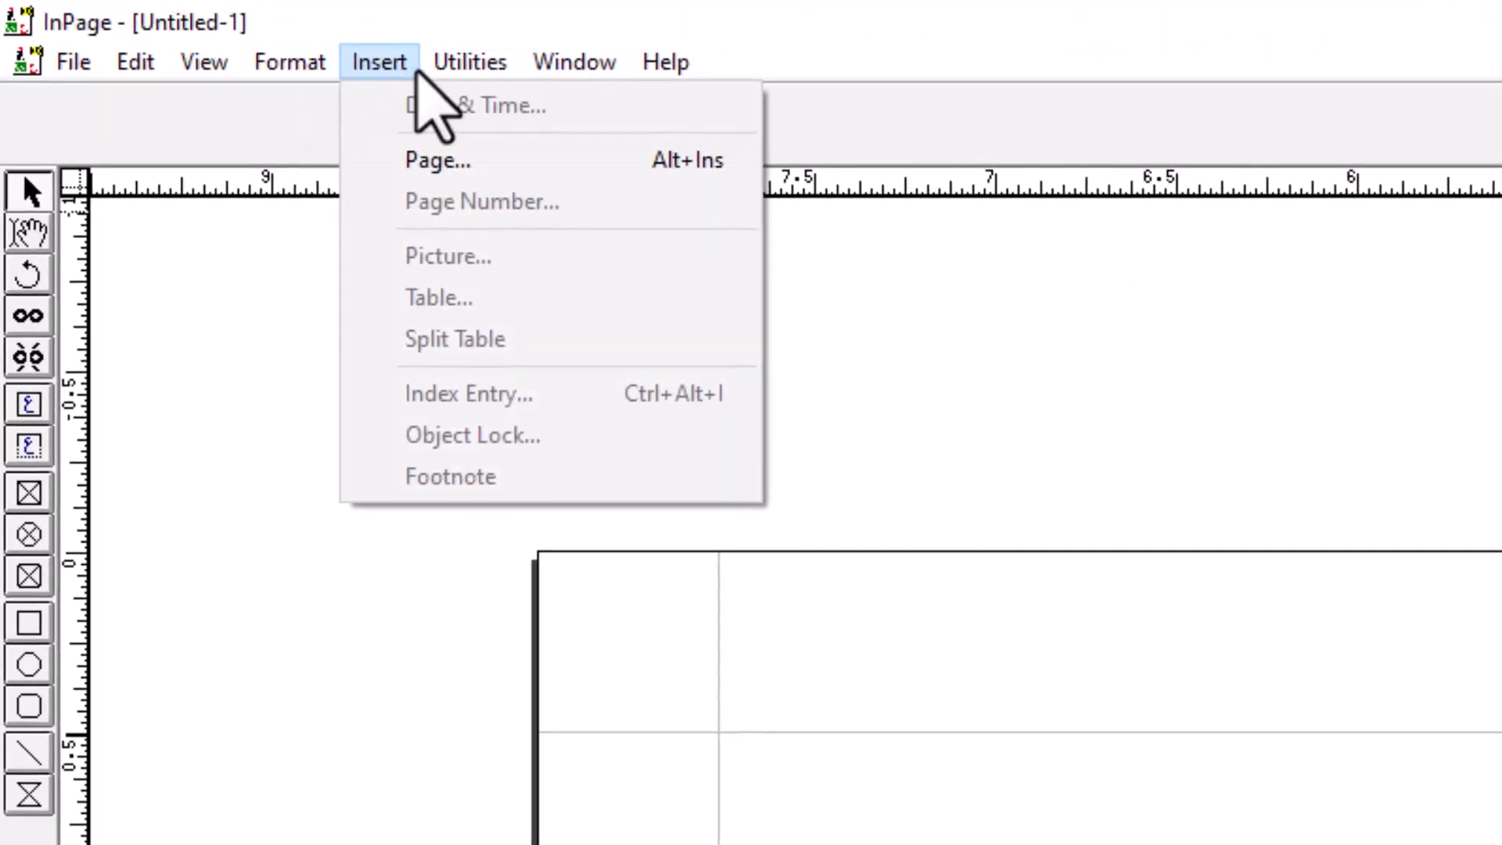
{"action": "mouse_move", "coordinate": [482, 69]}
{"action": "left_click", "coordinate": [505, 110]}
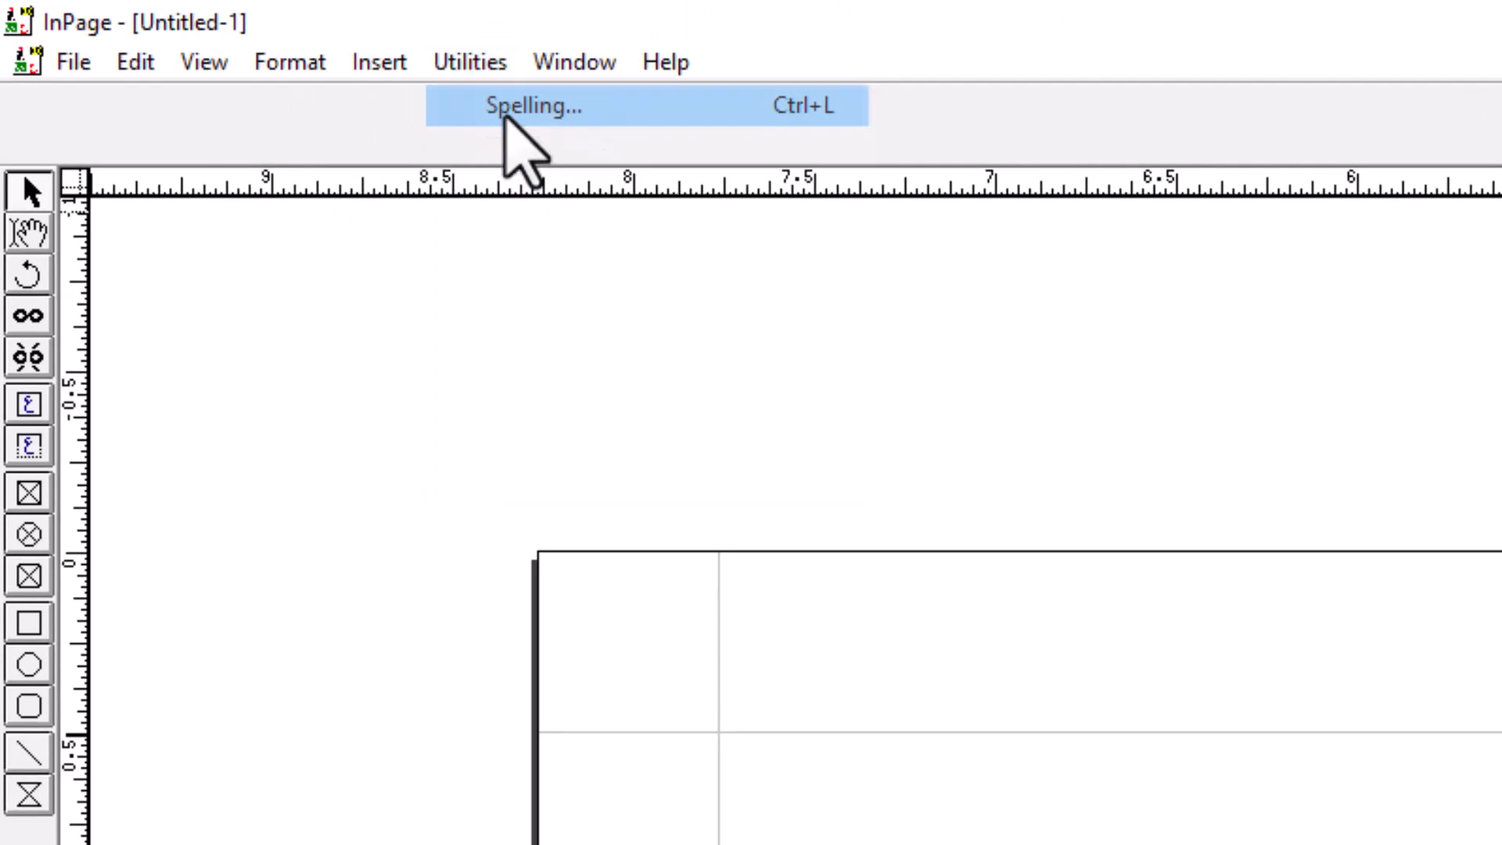
{"action": "left_click_drag", "start_coordinate": [1345, 31], "coordinate": [1296, 382]}
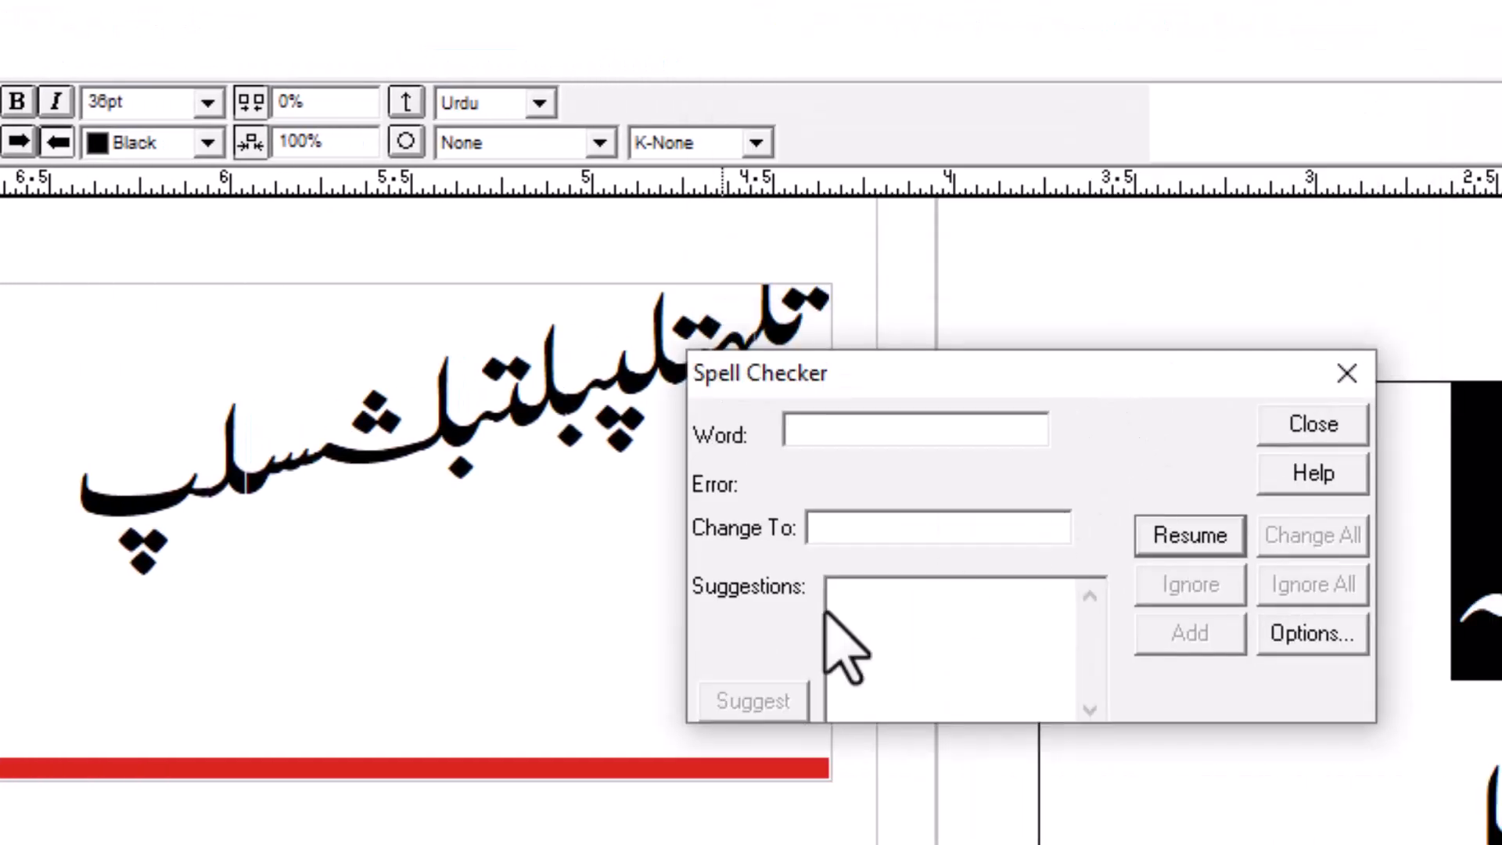
{"action": "left_click", "coordinate": [1348, 374]}
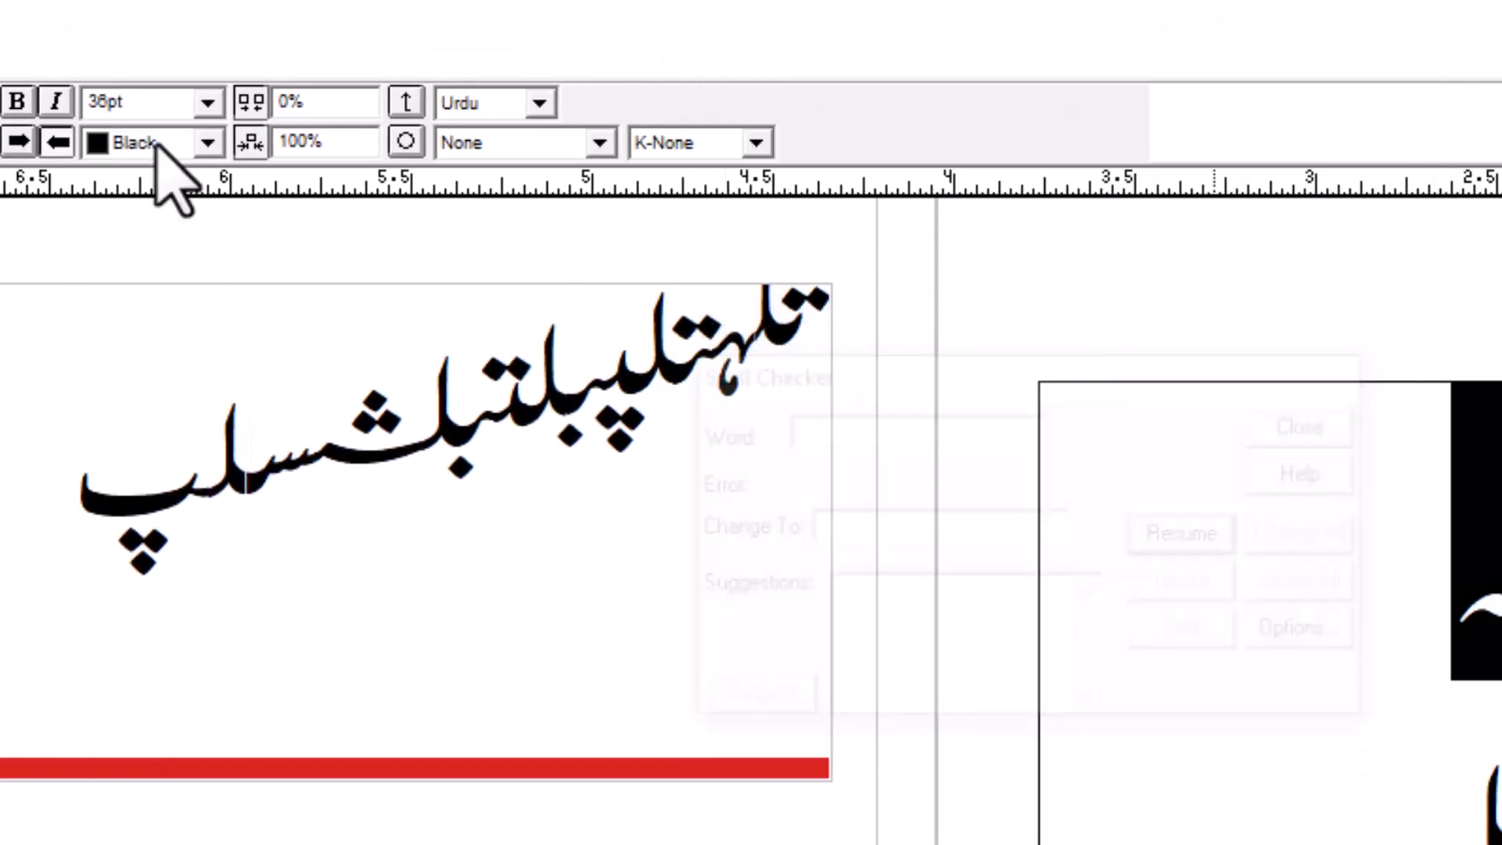
- Look through the utility commands, such as Word Count, Edit Links and Symbols, and the window arrangement commands
{"action": "left_click", "coordinate": [196, 26]}
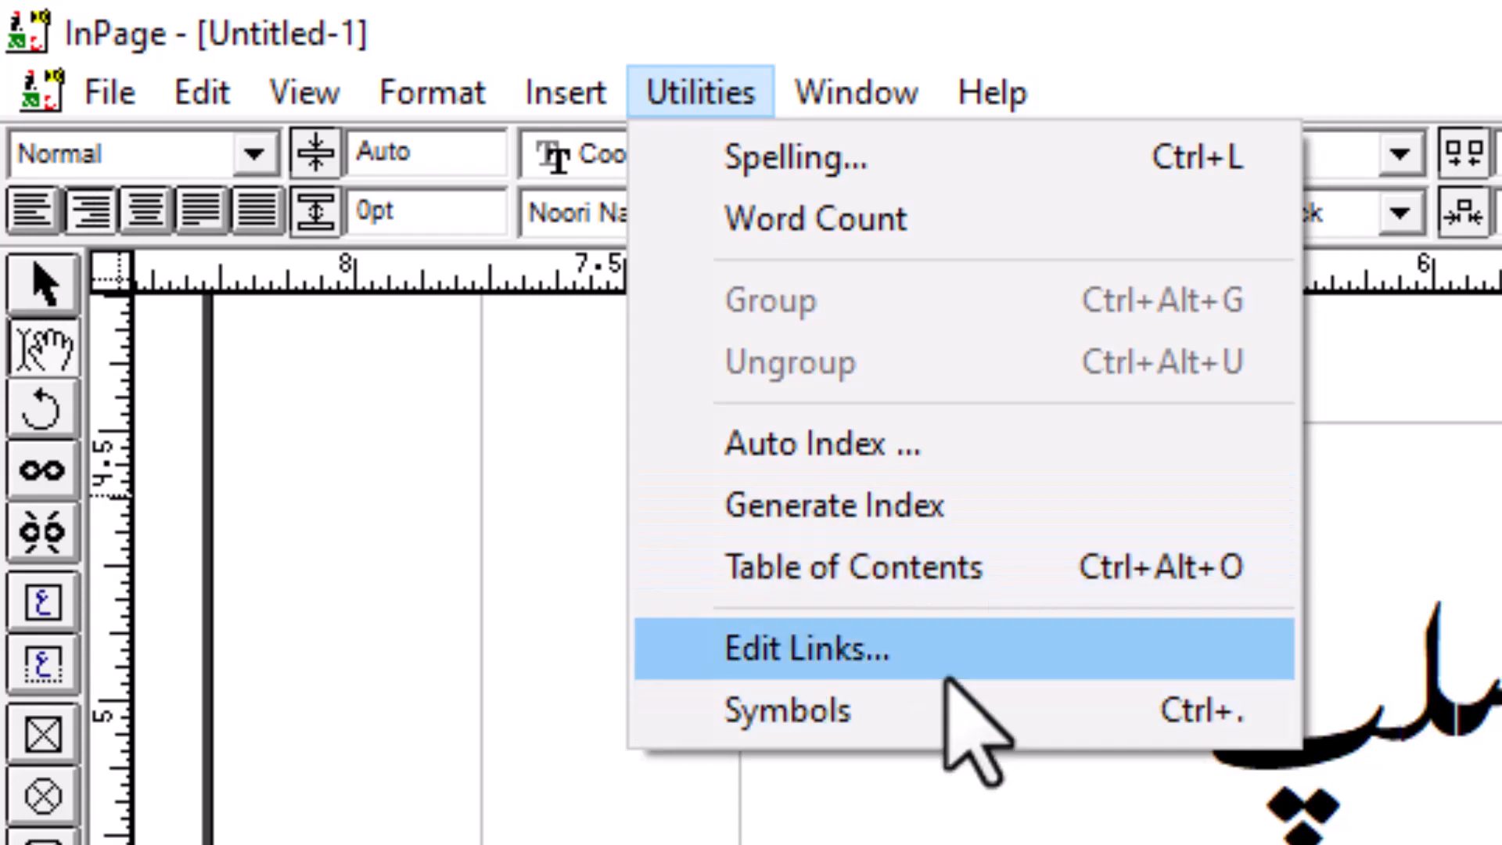
{"action": "mouse_move", "coordinate": [907, 90]}
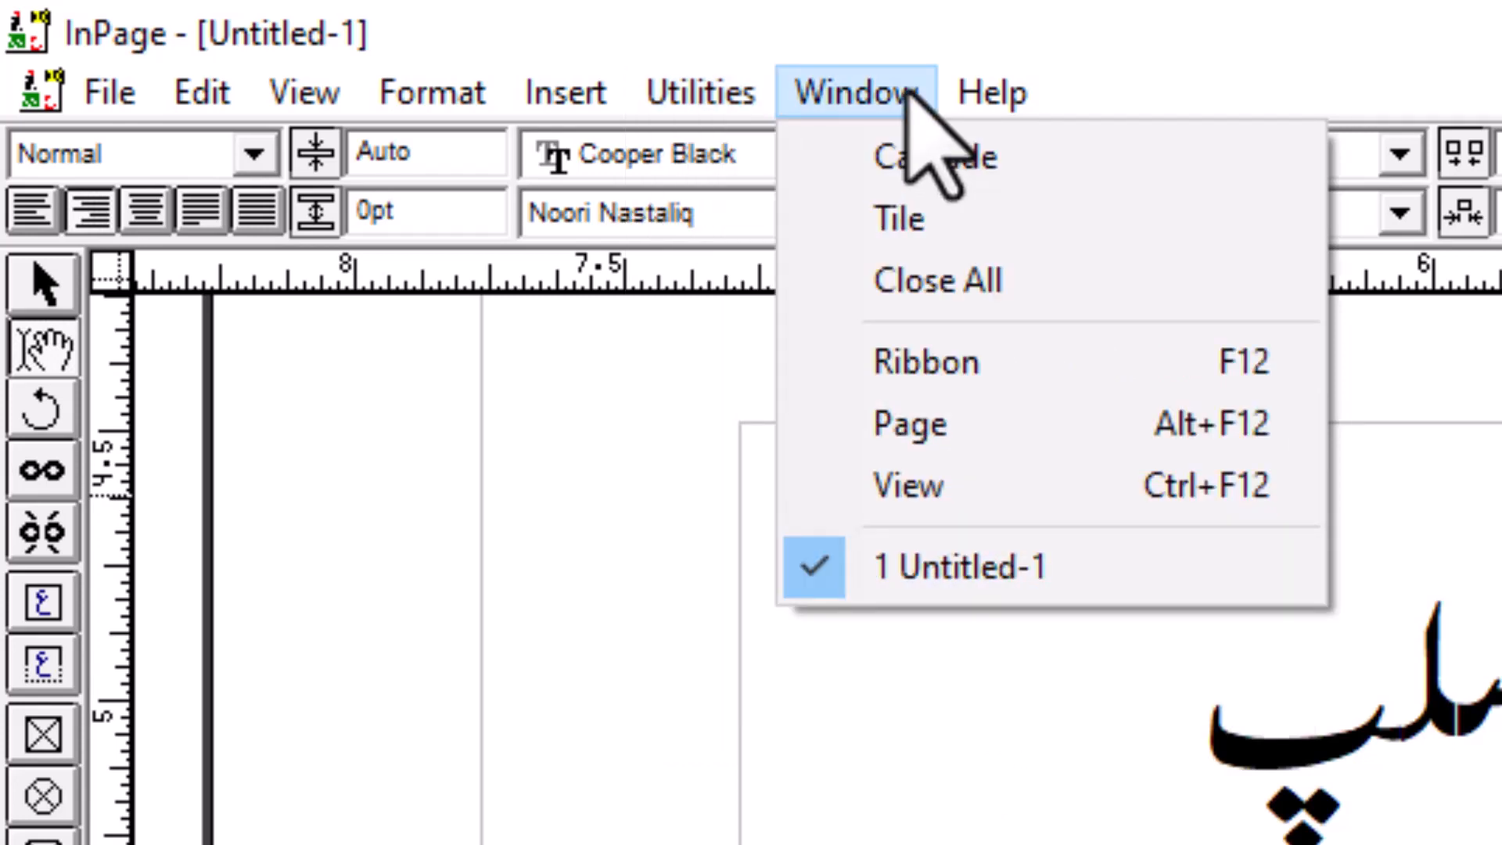
{"action": "key", "text": "Escape"}
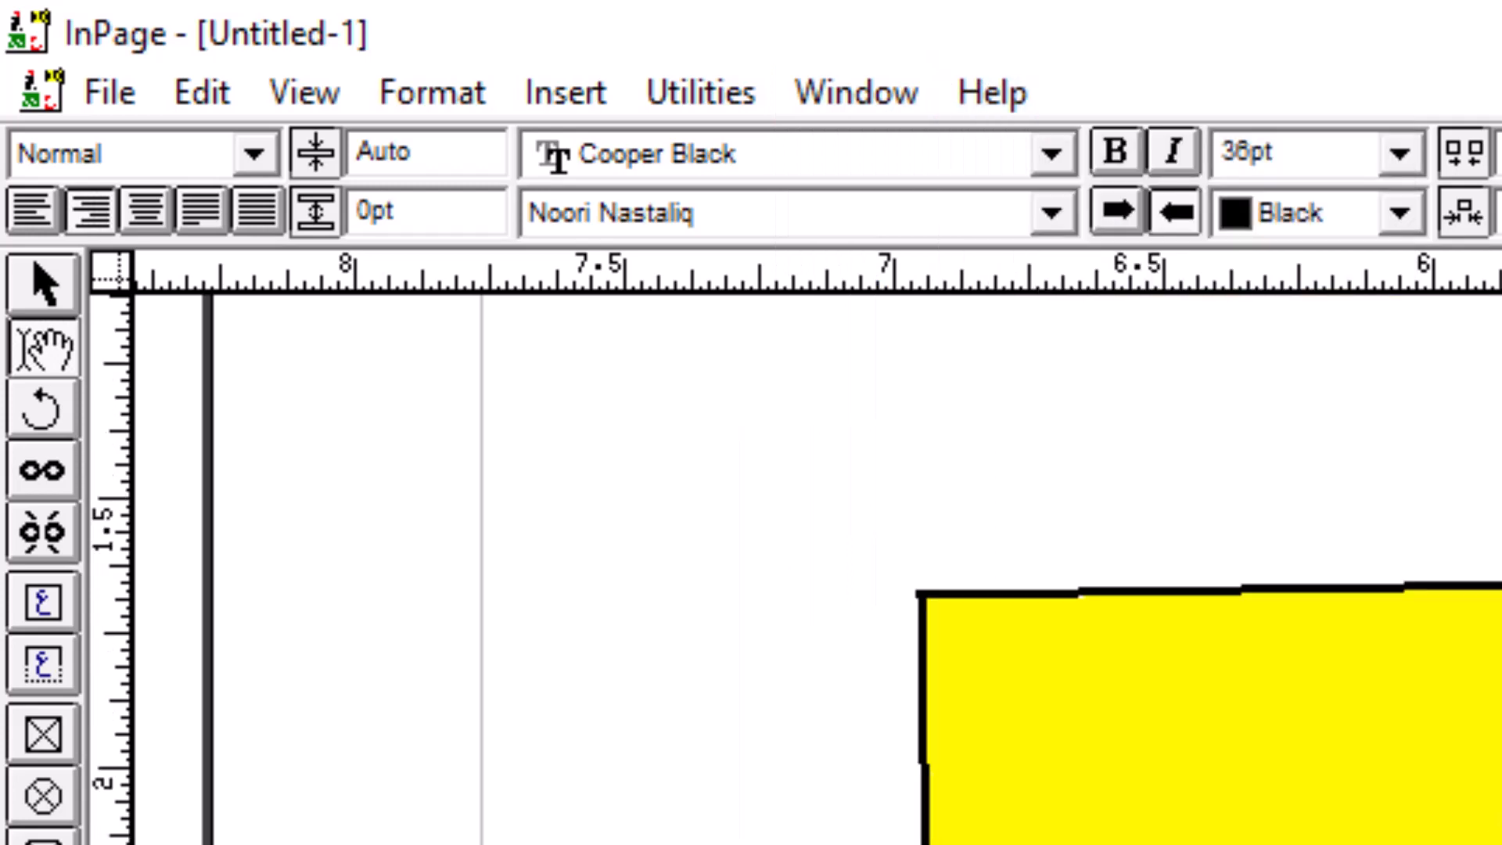
- Review the objects on page 1, go to page 2, and place the text cursor in its right-hand column
{"action": "scroll", "coordinate": [818, 569], "scroll_direction": "up", "scroll_amount": 5}
{"action": "scroll", "coordinate": [1476, 821], "scroll_direction": "down", "scroll_amount": 5}
{"action": "scroll", "coordinate": [674, 372], "scroll_direction": "up", "scroll_amount": 5}
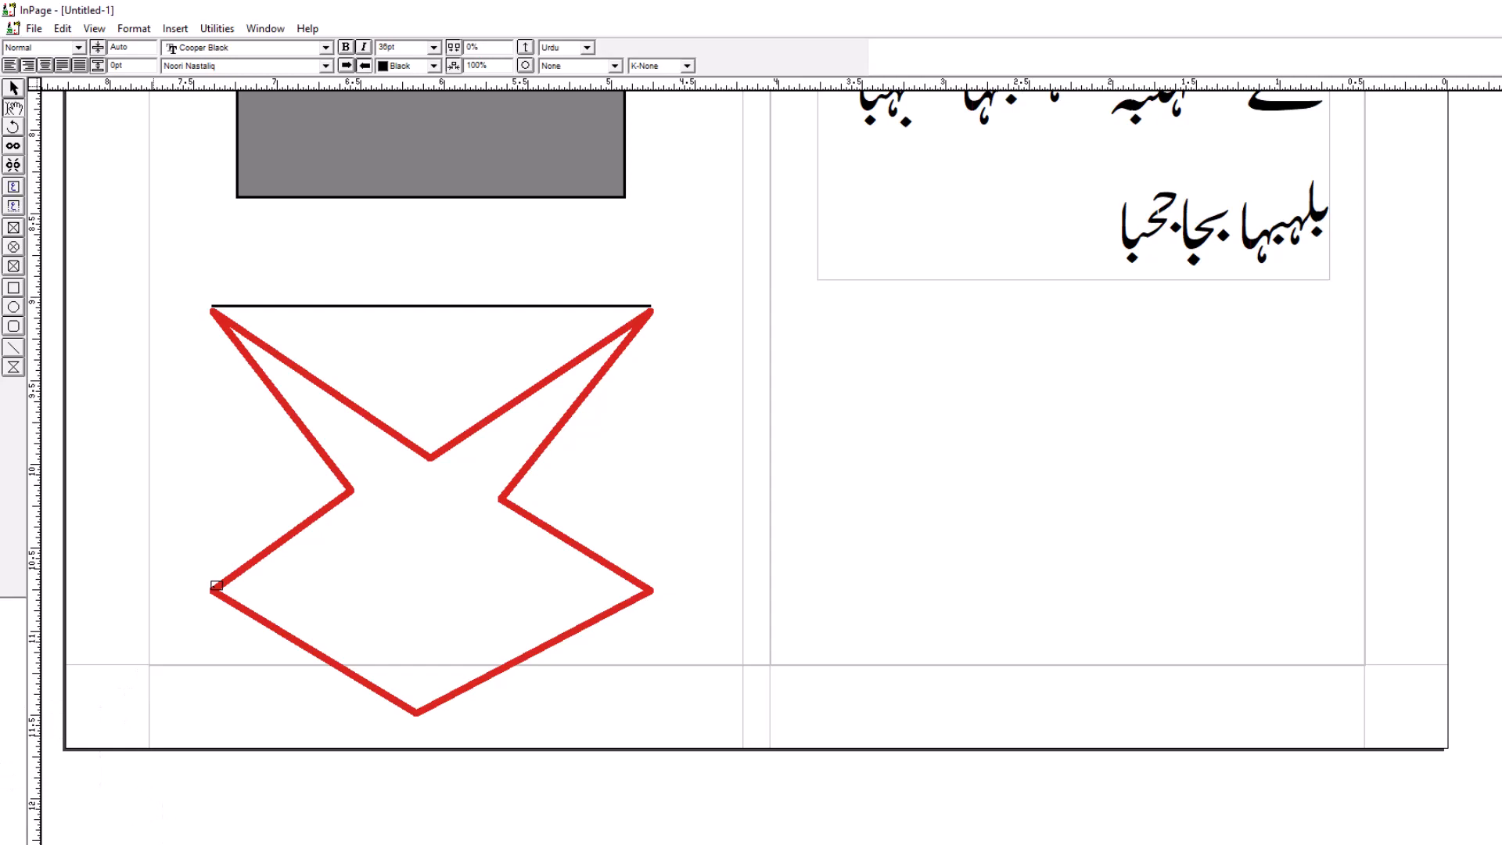
{"action": "left_click", "coordinate": [69, 844]}
{"action": "type", "text": "2"}
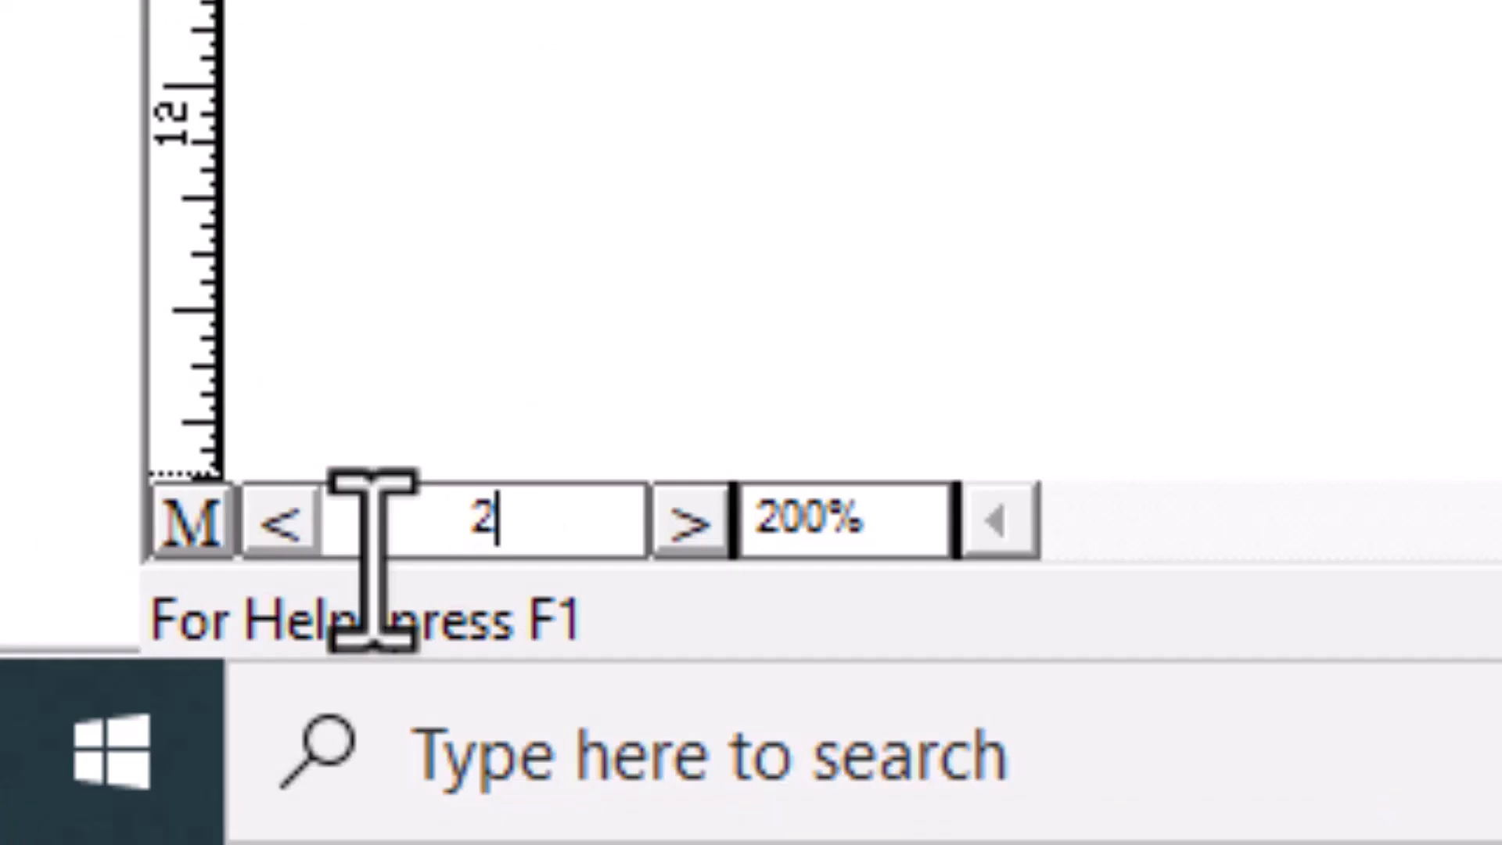
{"action": "key", "text": "Return"}
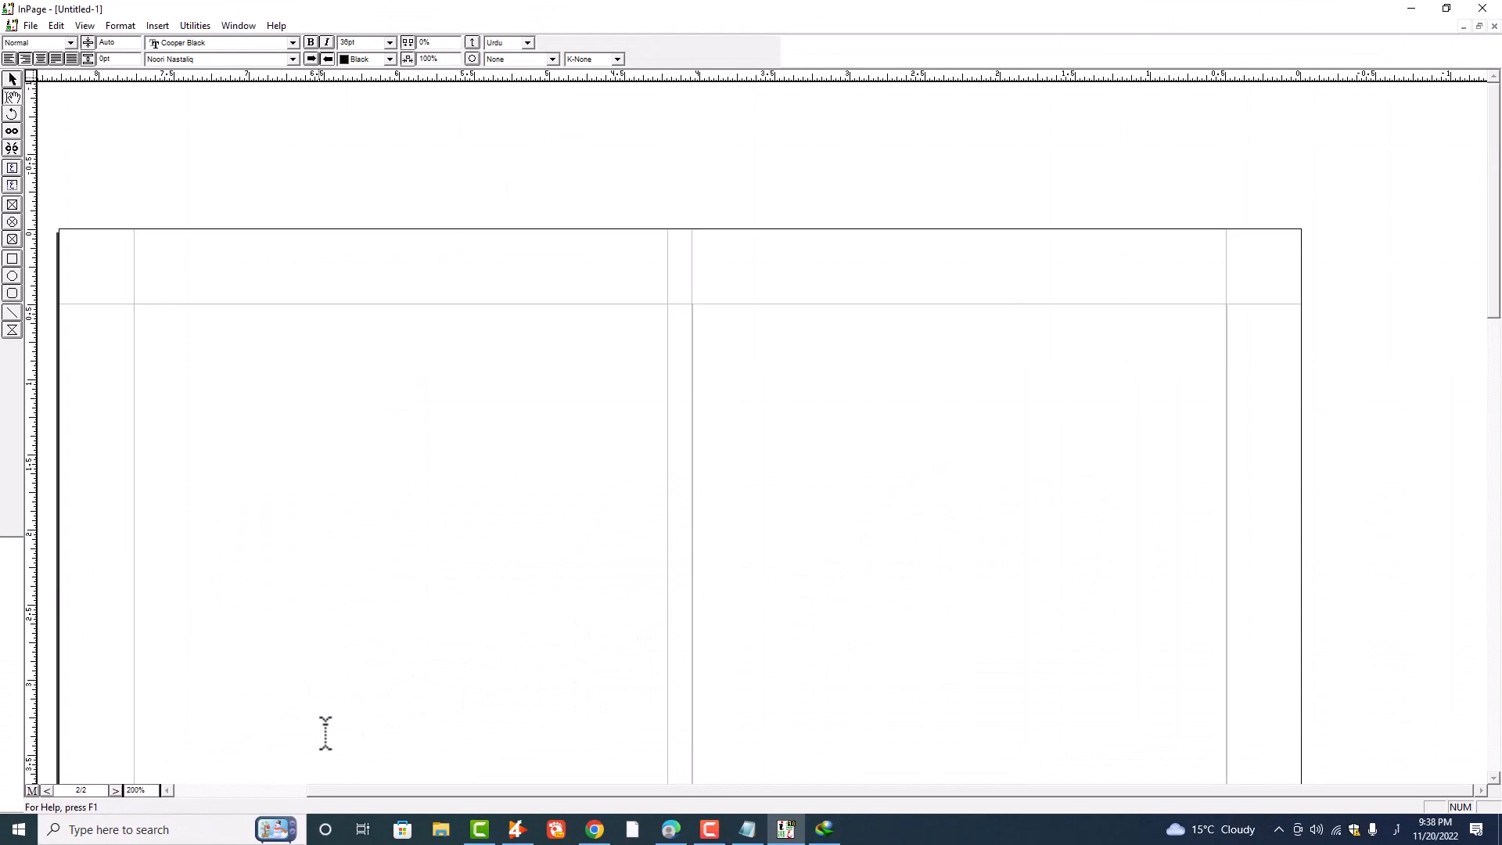
{"action": "left_click", "coordinate": [883, 499]}
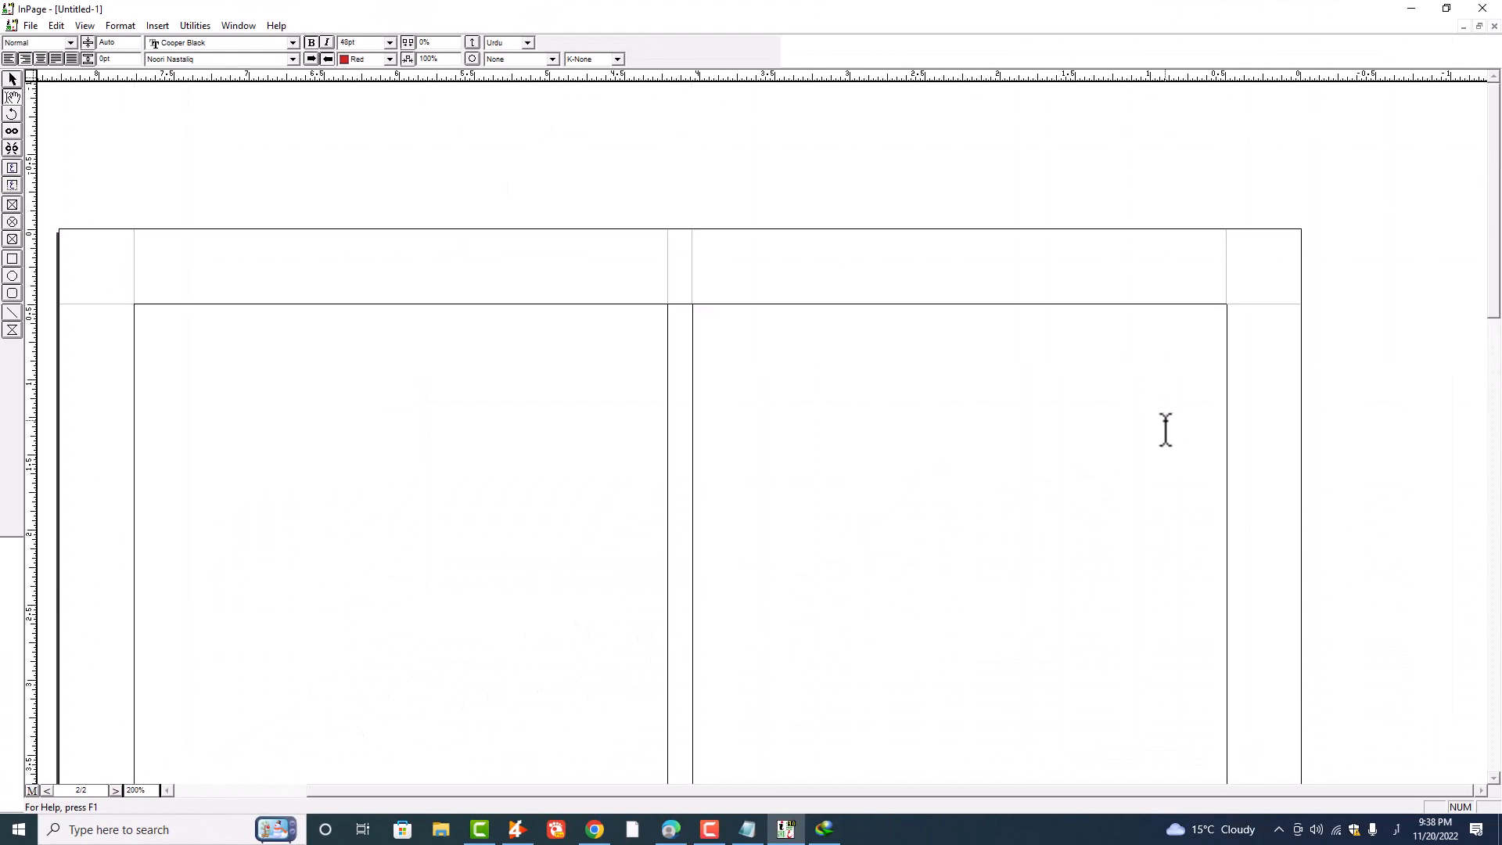